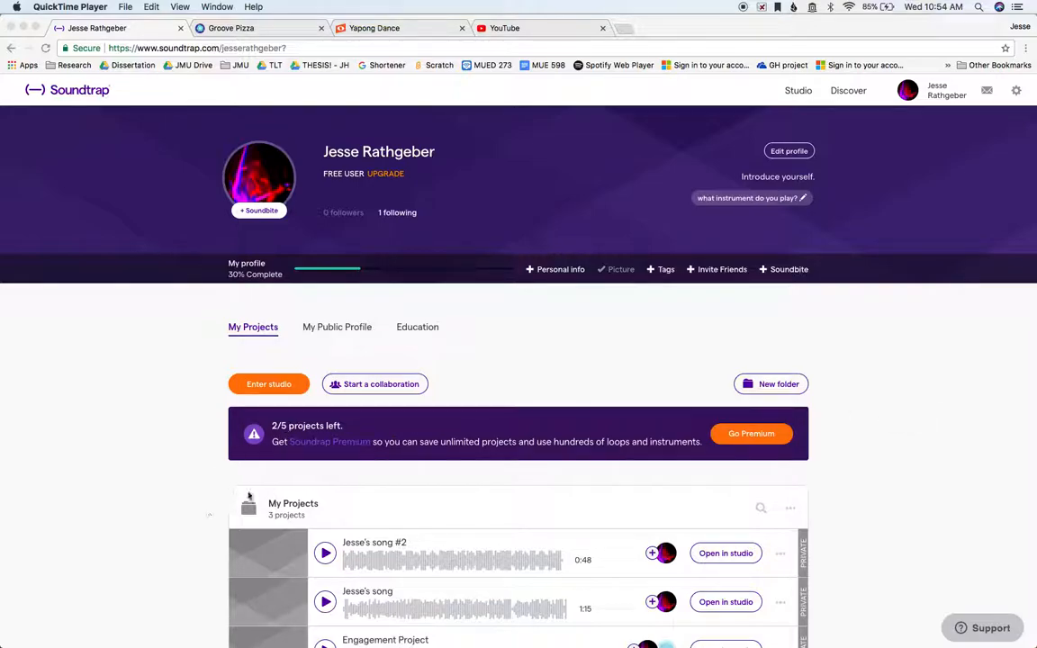
Step: Enter the studio with a new project from the Blank template and open the Patterns BeatMaker
{"action": "scroll", "coordinate": [201, 459], "scroll_direction": "down", "scroll_amount": 3}
{"action": "scroll", "coordinate": [204, 455], "scroll_direction": "up", "scroll_amount": 1}
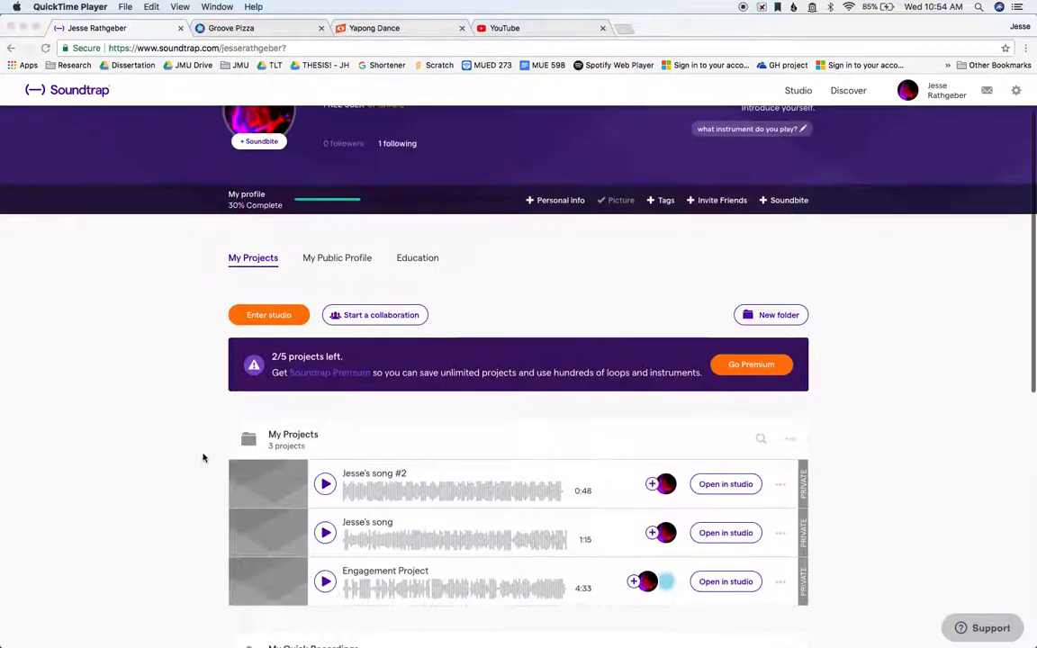
{"action": "left_click", "coordinate": [267, 323]}
{"action": "left_click", "coordinate": [261, 316]}
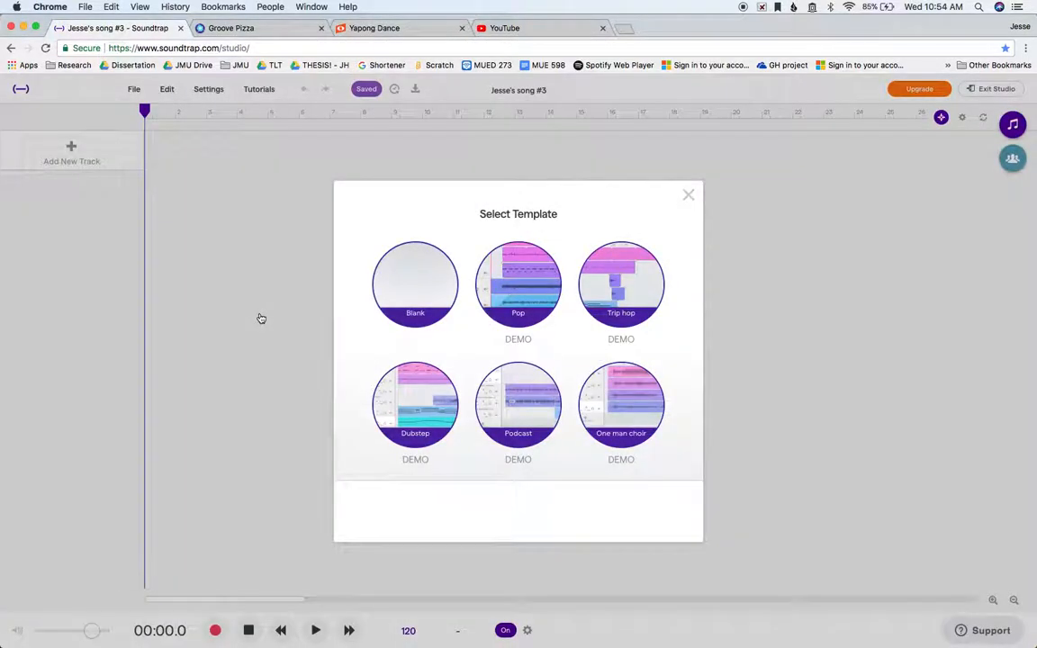
{"action": "left_click", "coordinate": [403, 274]}
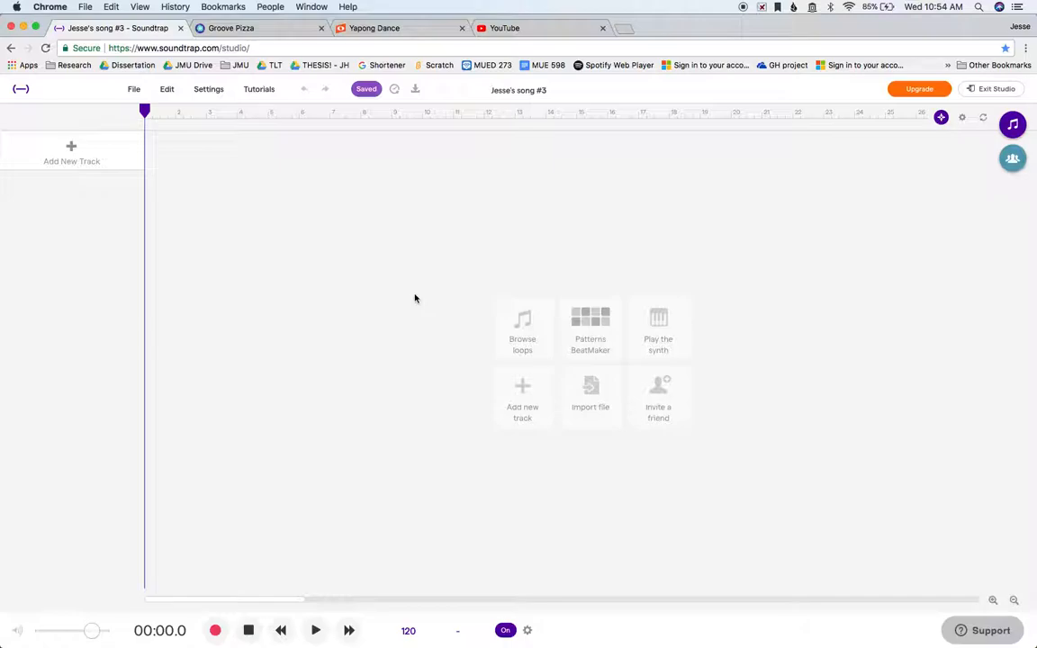
{"action": "left_click", "coordinate": [595, 333]}
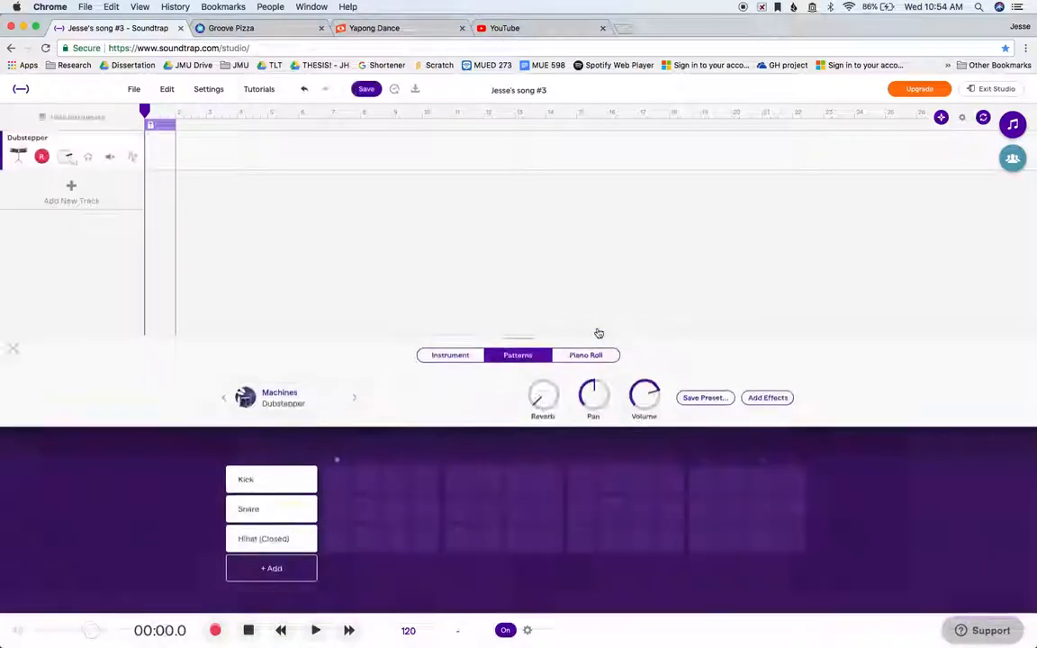
Step: Place kick hits on steps 1 and 9 and snare hits on steps 5 and 13, with the pattern playing
{"action": "left_click", "coordinate": [343, 487]}
{"action": "key", "text": "space"}
{"action": "left_click", "coordinate": [459, 508]}
{"action": "left_click", "coordinate": [580, 478]}
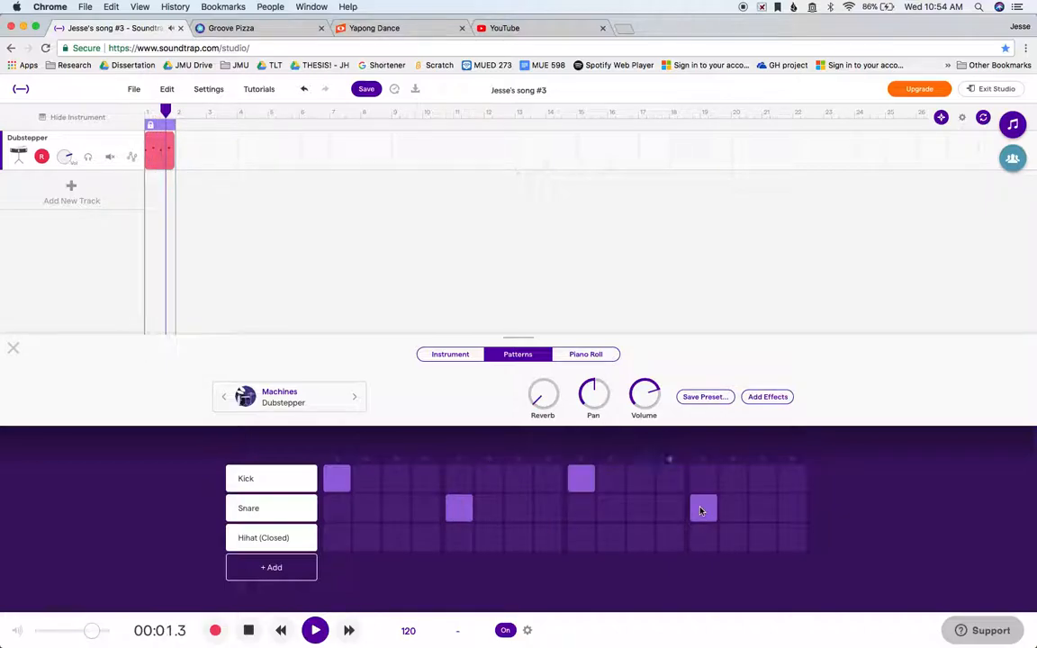
Step: Add closed hi-hat hits on steps 2, 3, 6, 8, 10, 11, 14, 15 and 16
{"action": "left_click", "coordinate": [367, 538]}
{"action": "left_click", "coordinate": [396, 538]}
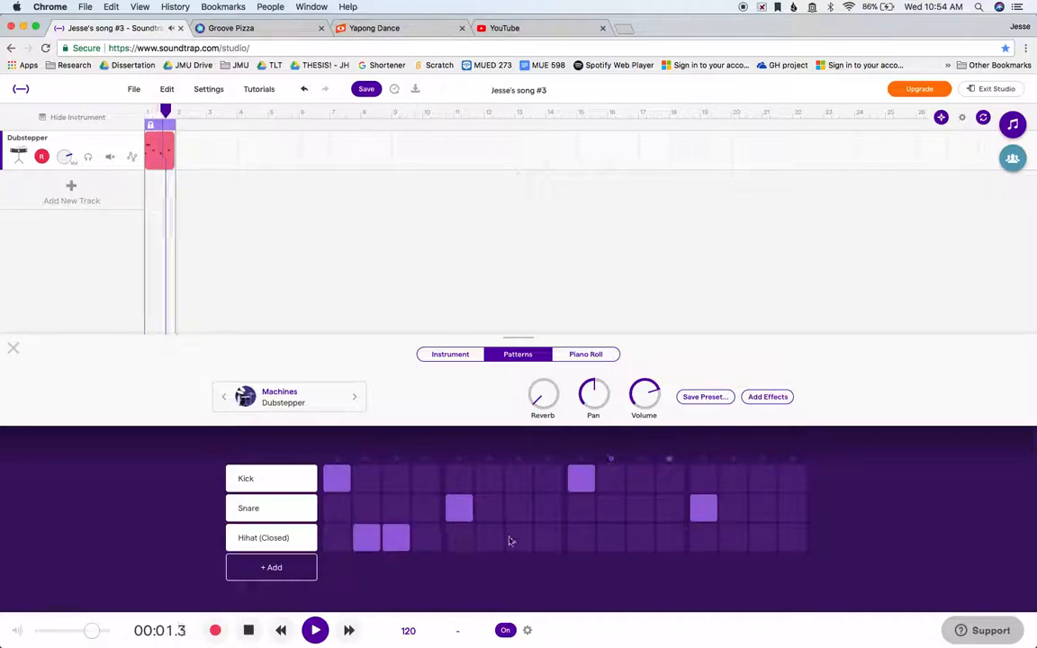
{"action": "left_click", "coordinate": [489, 538]}
{"action": "left_click", "coordinate": [549, 538]}
{"action": "left_click", "coordinate": [611, 538]}
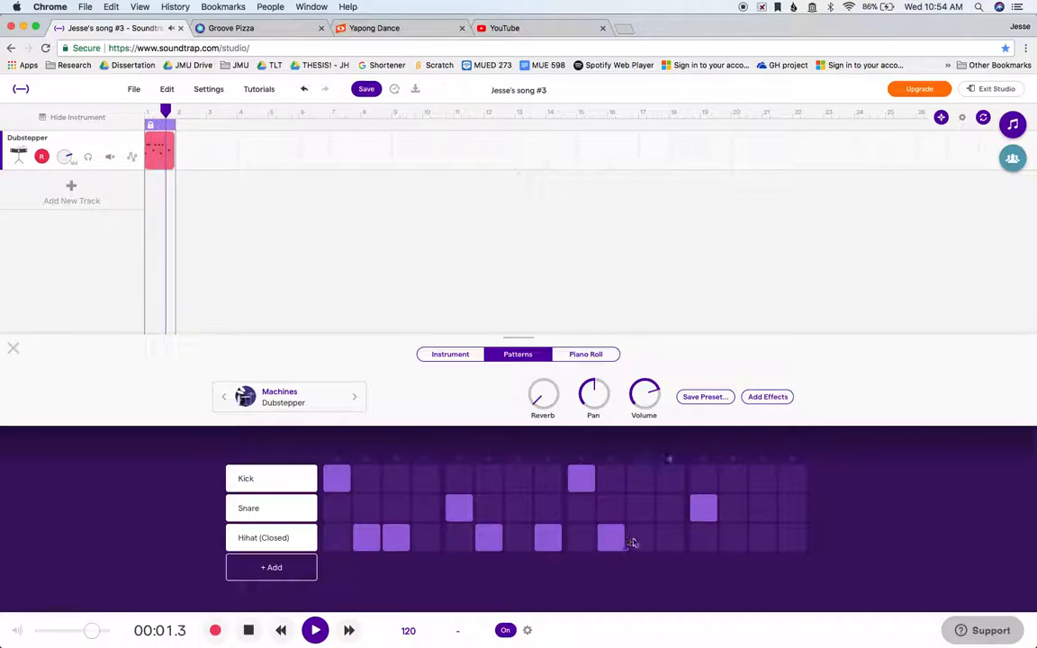
{"action": "left_click", "coordinate": [733, 538]}
{"action": "left_click", "coordinate": [763, 538]}
{"action": "left_click", "coordinate": [792, 537]}
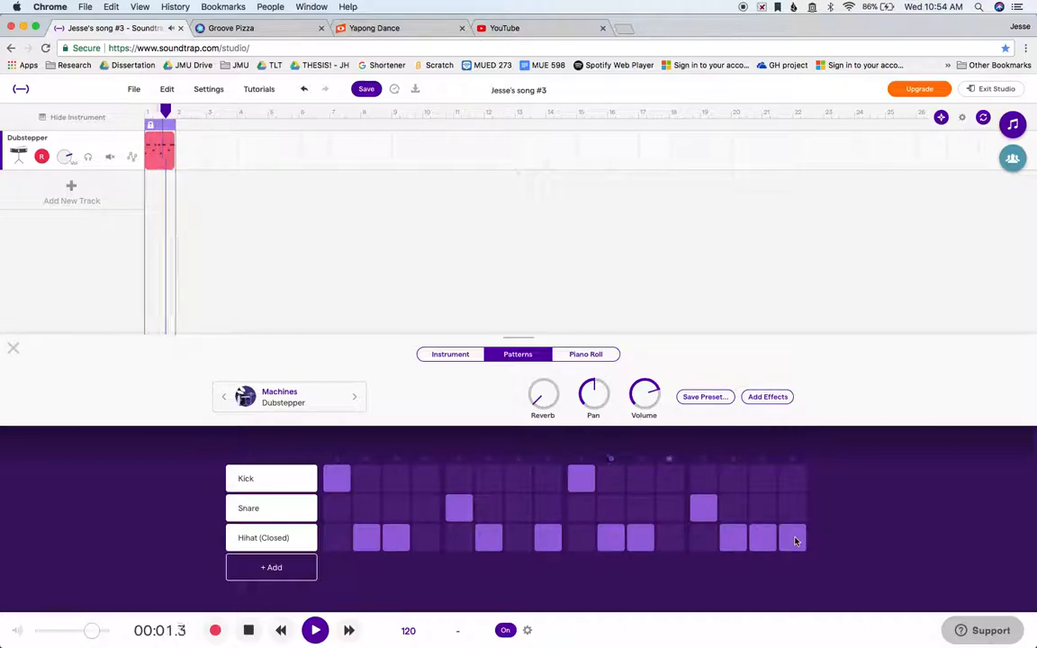
Step: Add a Hihat (Open) row with hits on steps 4, 7, 12 and 15
{"action": "left_click", "coordinate": [295, 567]}
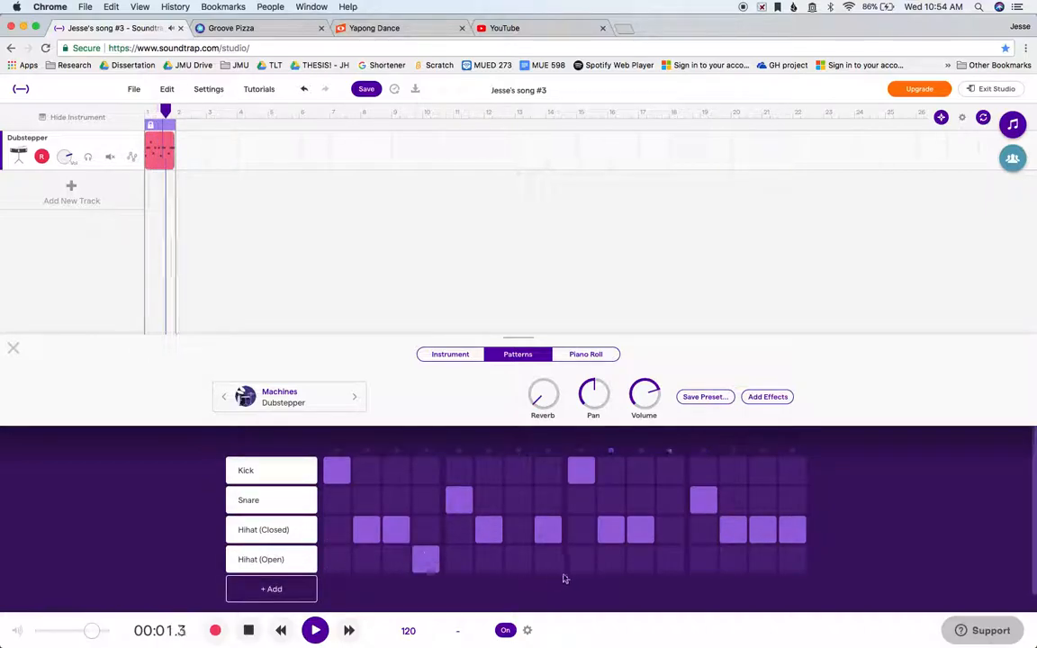
{"action": "left_click", "coordinate": [519, 559]}
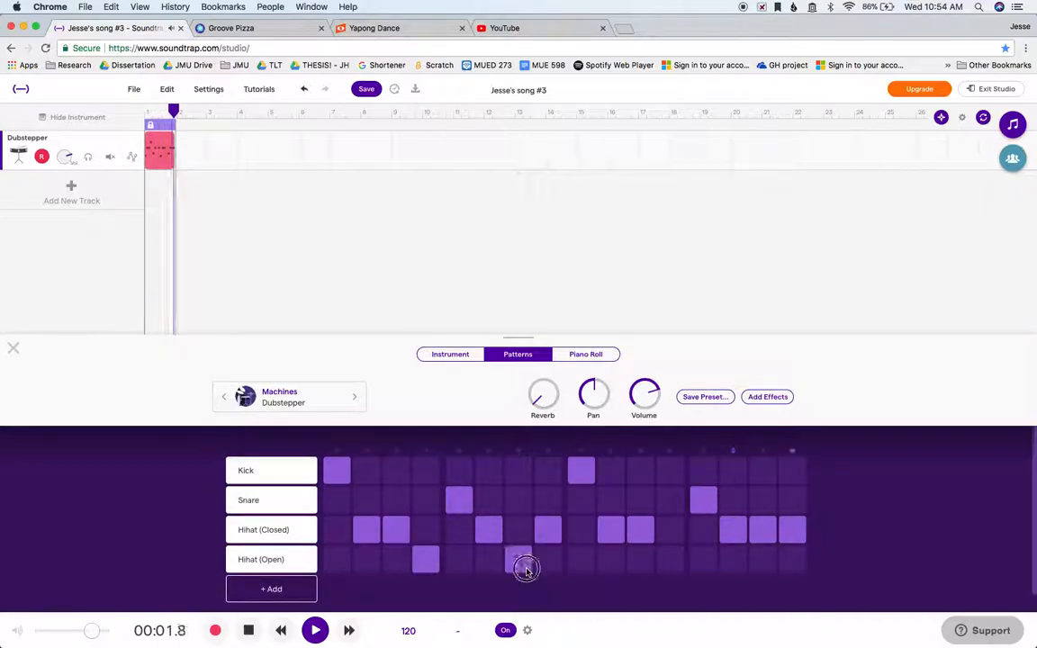
{"action": "left_click", "coordinate": [764, 564]}
Step: Add another drum row, set it to Mid Tom, and place hits on steps 2, 6, 10 and 14
{"action": "left_click", "coordinate": [280, 595]}
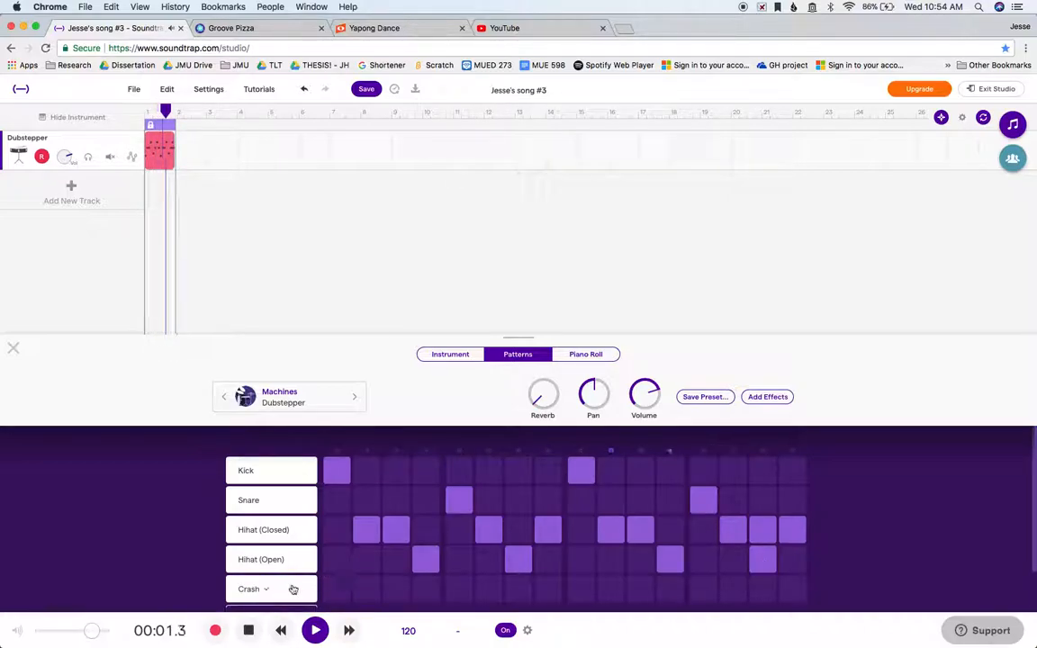
{"action": "left_click", "coordinate": [293, 589]}
{"action": "left_click", "coordinate": [382, 471]}
{"action": "left_click", "coordinate": [368, 589]}
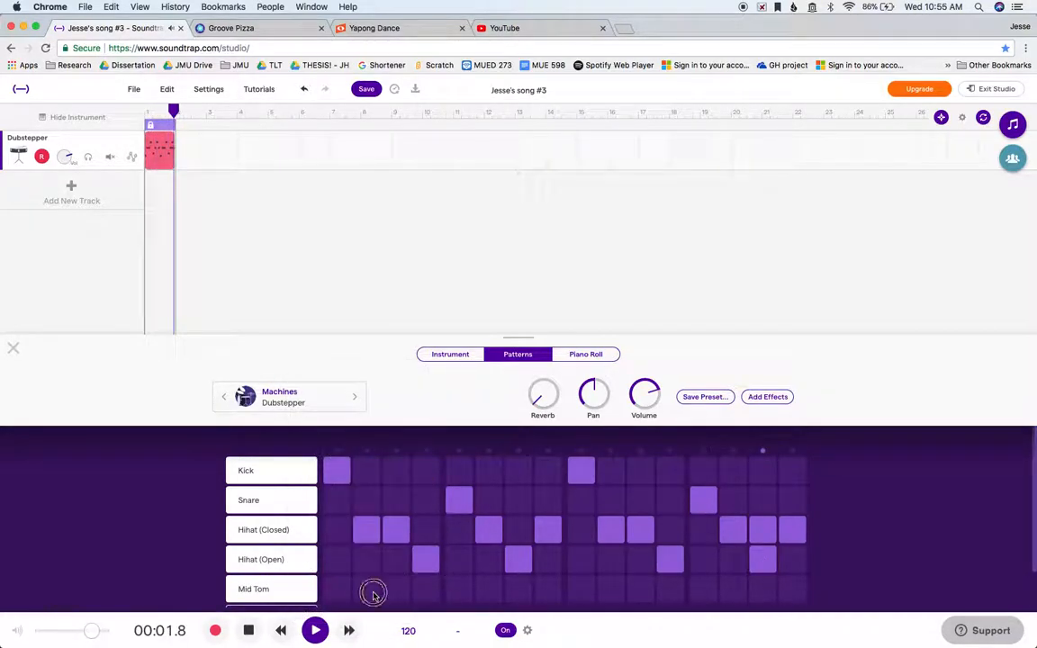
{"action": "left_click", "coordinate": [613, 591]}
{"action": "left_click", "coordinate": [731, 591]}
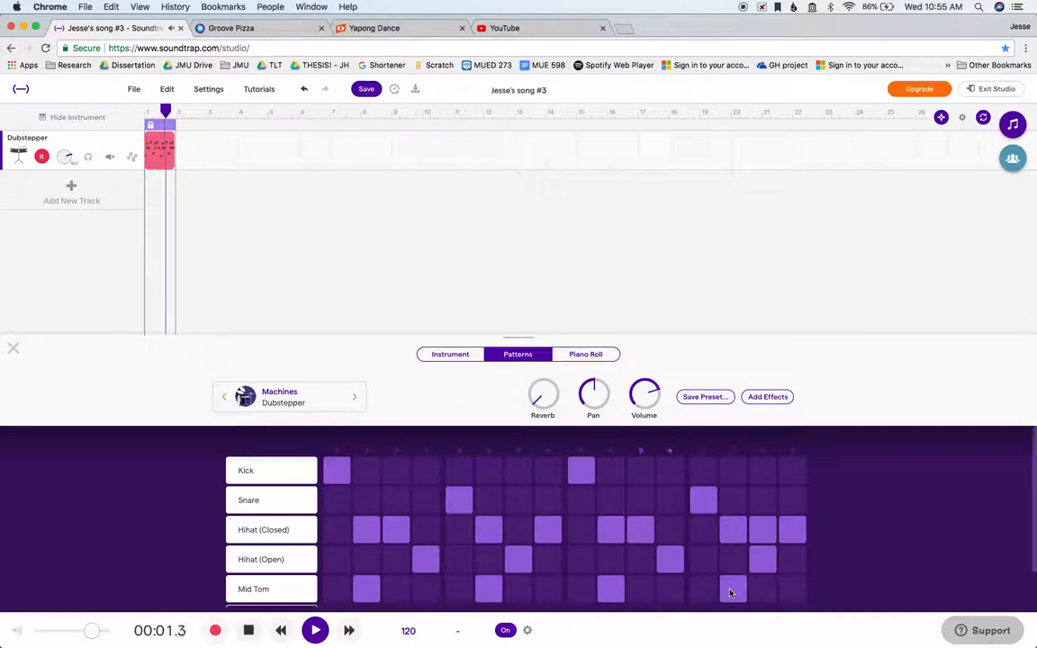
Step: Rework the Mid Tom row by clearing steps 6, 10 and 14 and adding steps 7 and 12, and stop playback
{"action": "left_click", "coordinate": [494, 597]}
{"action": "left_click", "coordinate": [521, 594]}
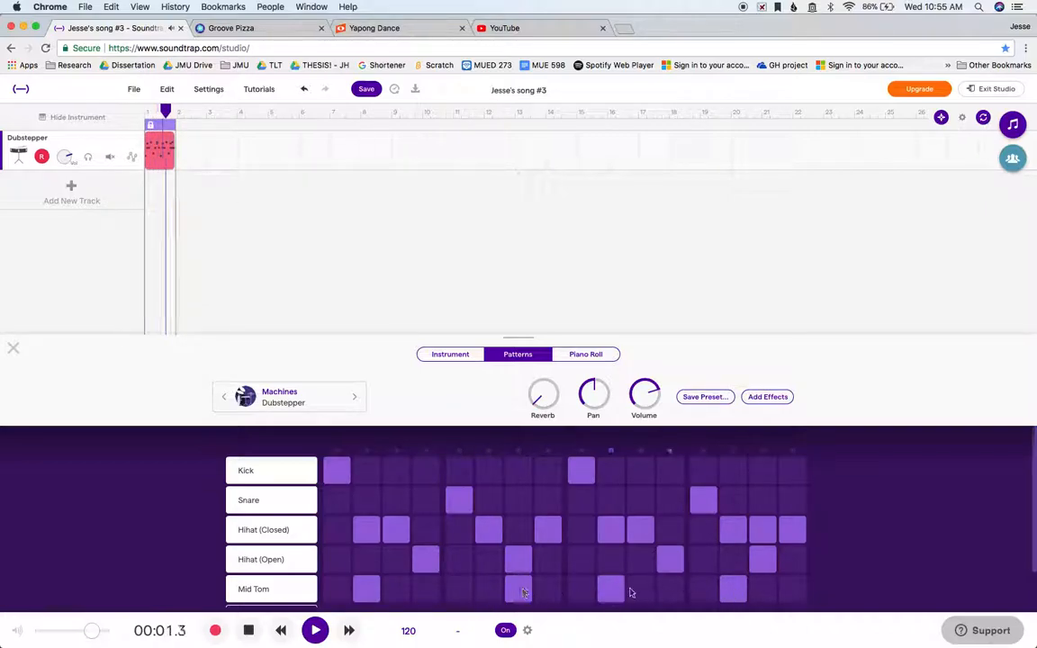
{"action": "left_click", "coordinate": [620, 595]}
{"action": "left_click", "coordinate": [671, 594]}
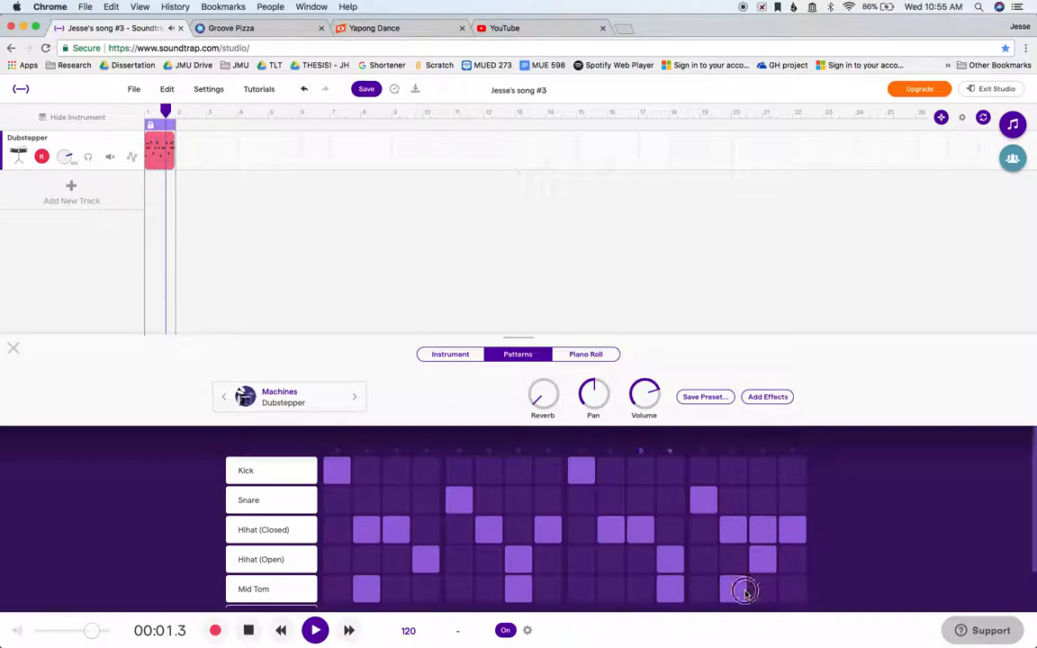
{"action": "left_click", "coordinate": [733, 594]}
{"action": "left_click", "coordinate": [703, 594]}
{"action": "left_click", "coordinate": [703, 595]}
{"action": "key", "text": "space"}
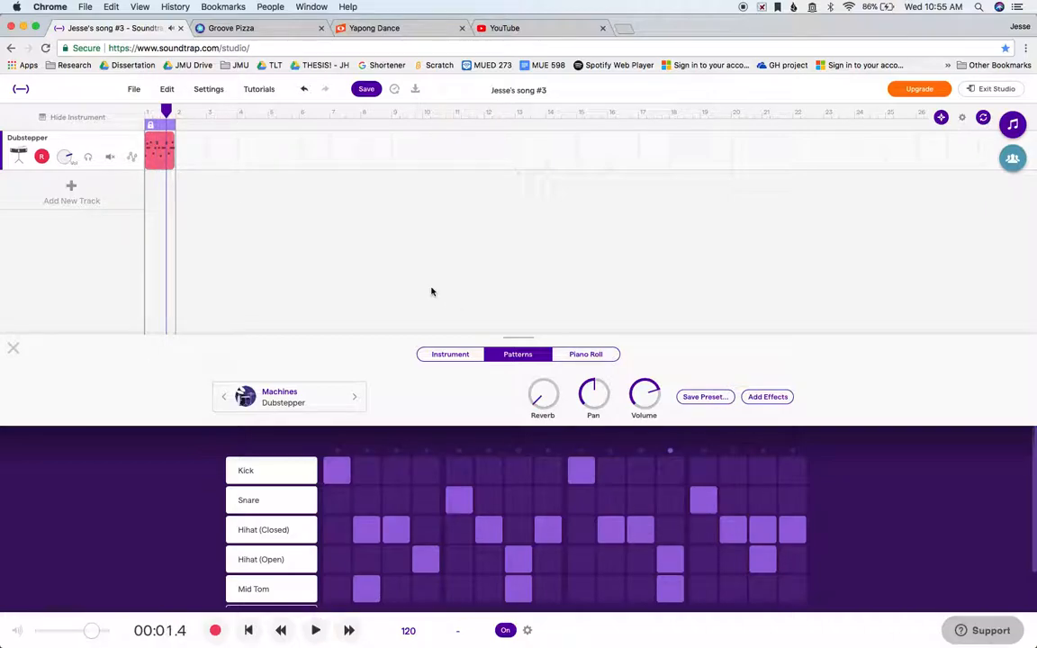
Step: Close the pattern editor, loop the drum clip out to bar 13, and return the playhead to the start
{"action": "left_click", "coordinate": [14, 346]}
{"action": "left_click_drag", "start_coordinate": [171, 142], "coordinate": [514, 144]}
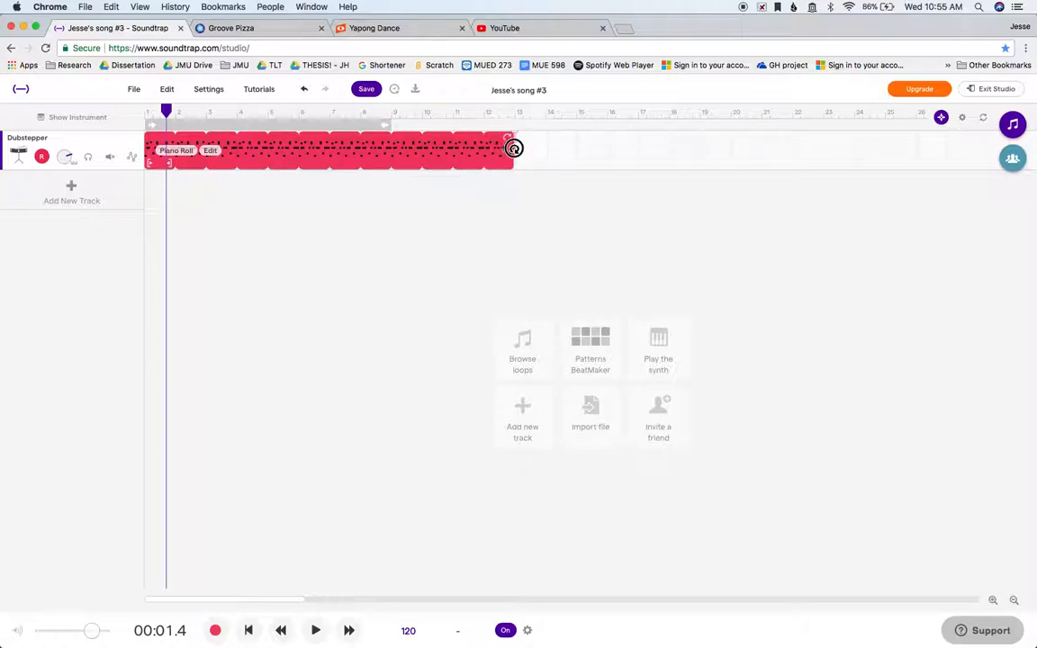
{"action": "left_click", "coordinate": [398, 247]}
{"action": "key", "text": "Return"}
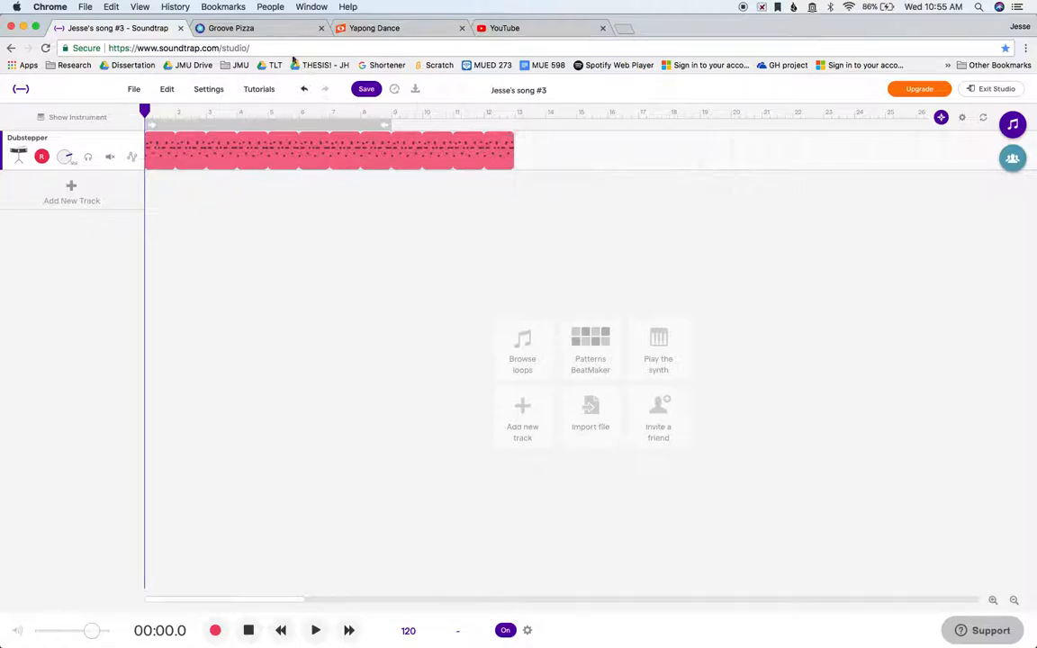
Step: Switch to Groove Pizza, start playback, and add outer-ring hits on slices 7, 9 and 16
{"action": "left_click", "coordinate": [258, 30]}
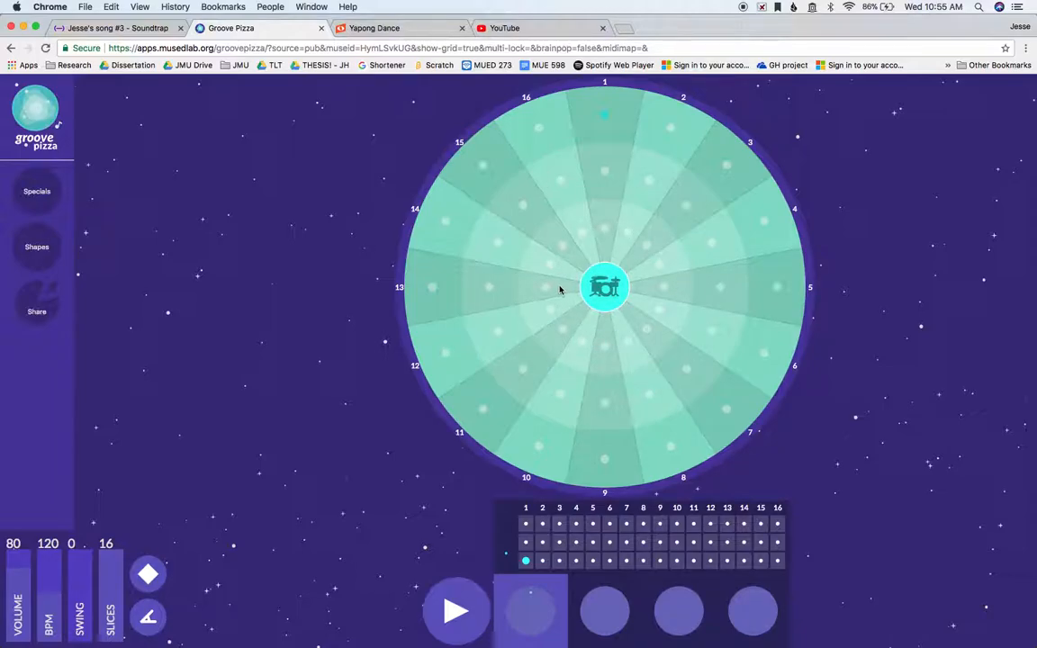
{"action": "left_click", "coordinate": [456, 613]}
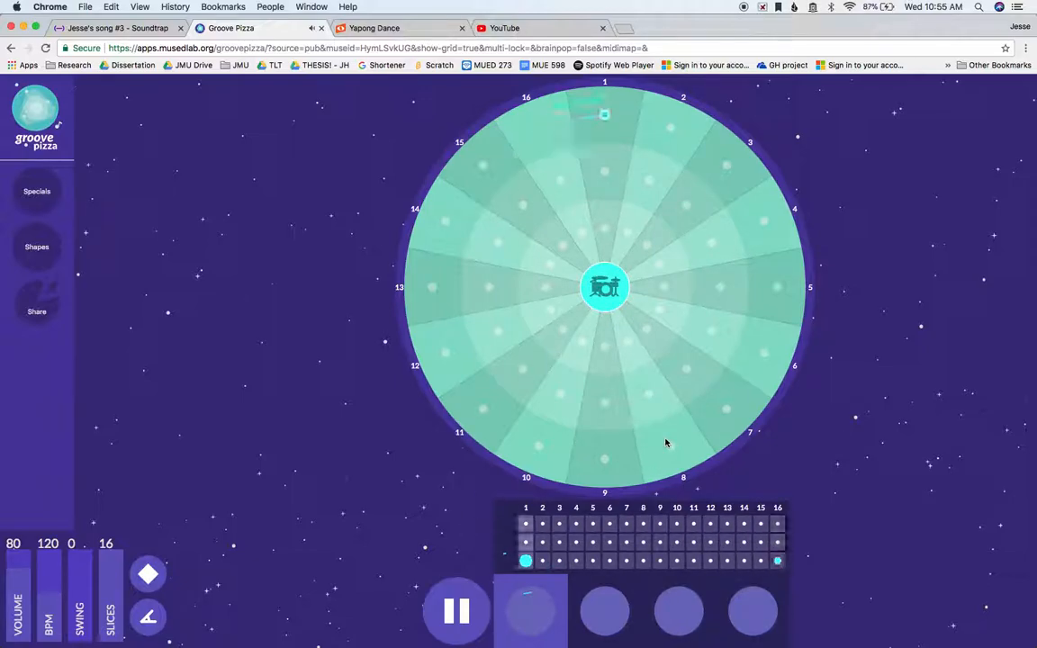
{"action": "left_click", "coordinate": [607, 468]}
{"action": "left_click", "coordinate": [730, 410]}
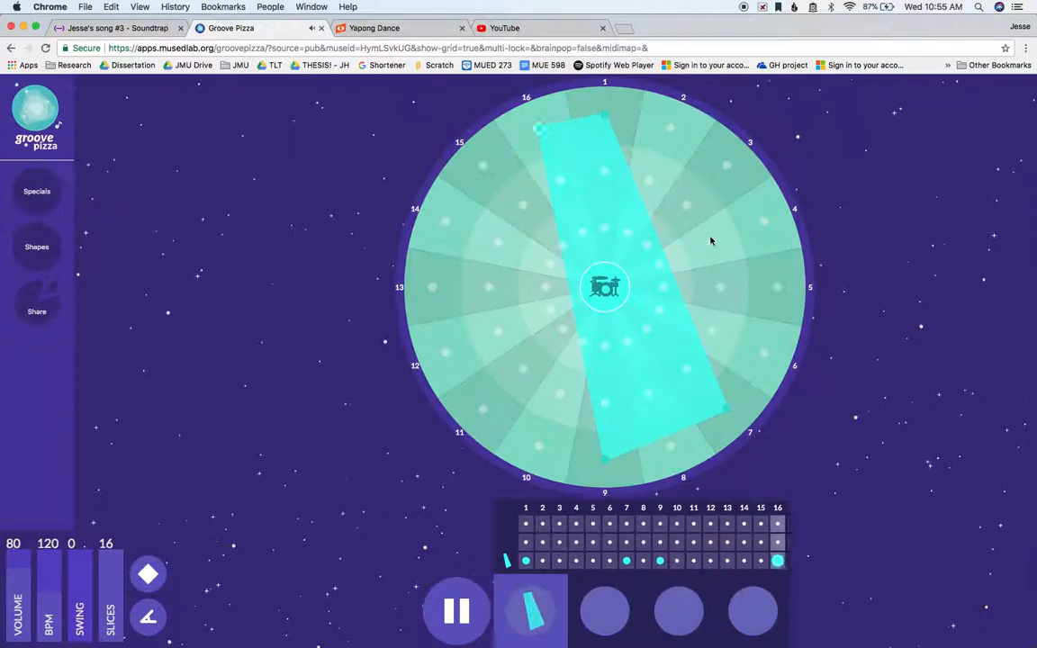
Step: Add middle-ring hits on slices 5, 12 and 14 of the pizza
{"action": "left_click", "coordinate": [721, 287]}
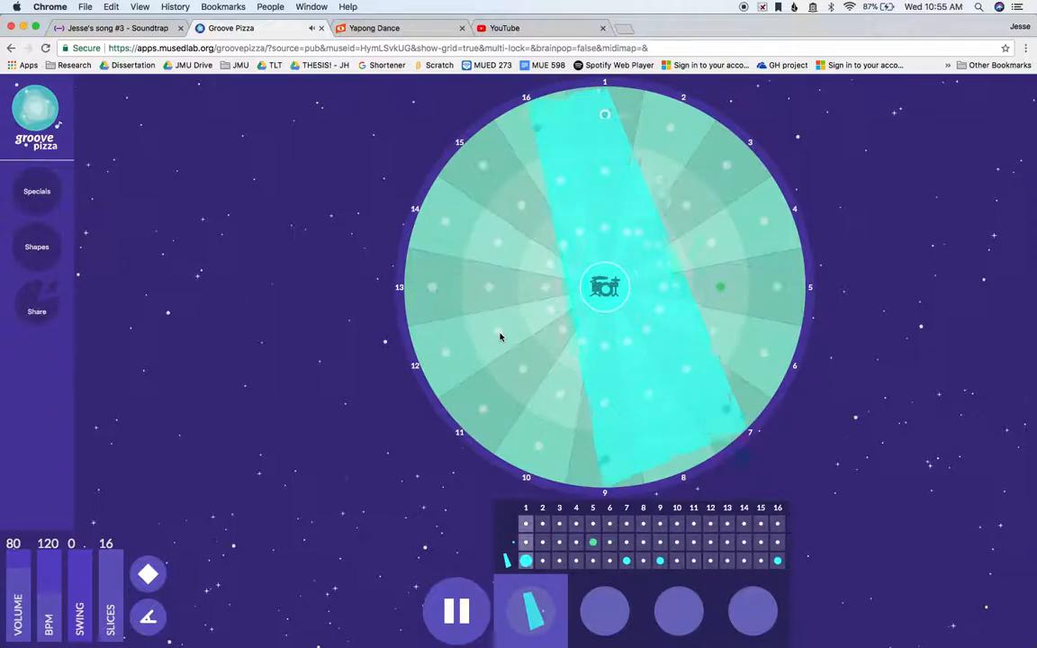
{"action": "left_click", "coordinate": [498, 332]}
{"action": "left_click", "coordinate": [497, 245]}
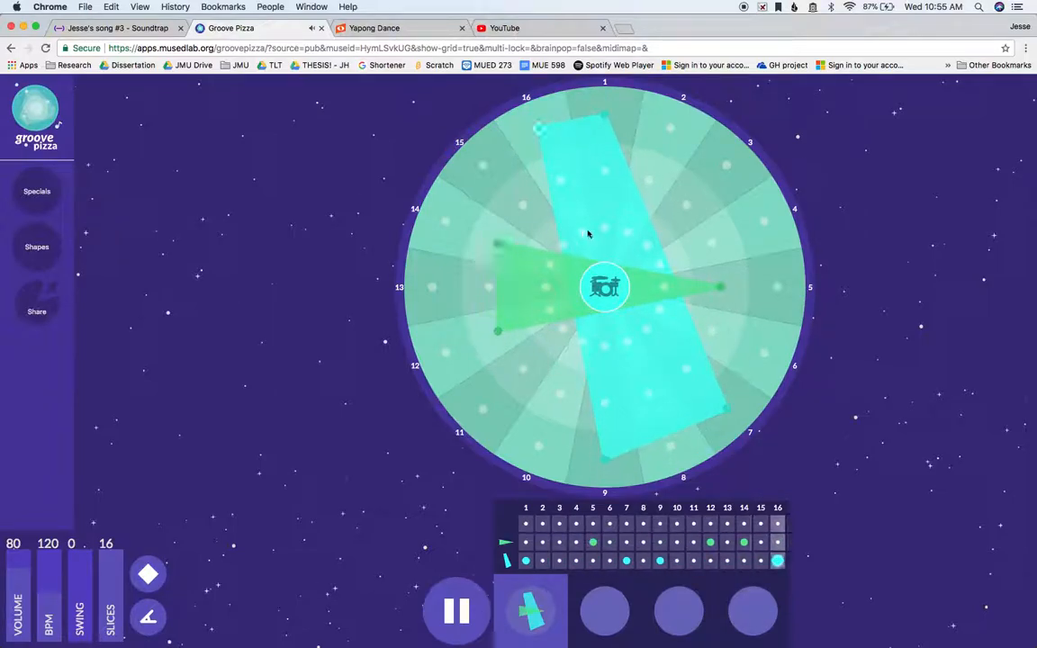
Step: Add inner-ring hits on slices 2, 4, 6 and 8 of the pizza
{"action": "left_click", "coordinate": [627, 232]}
{"action": "left_click", "coordinate": [648, 245]}
{"action": "left_click", "coordinate": [647, 245]}
{"action": "left_click", "coordinate": [660, 263]}
{"action": "left_click", "coordinate": [660, 311]}
{"action": "left_click", "coordinate": [627, 341]}
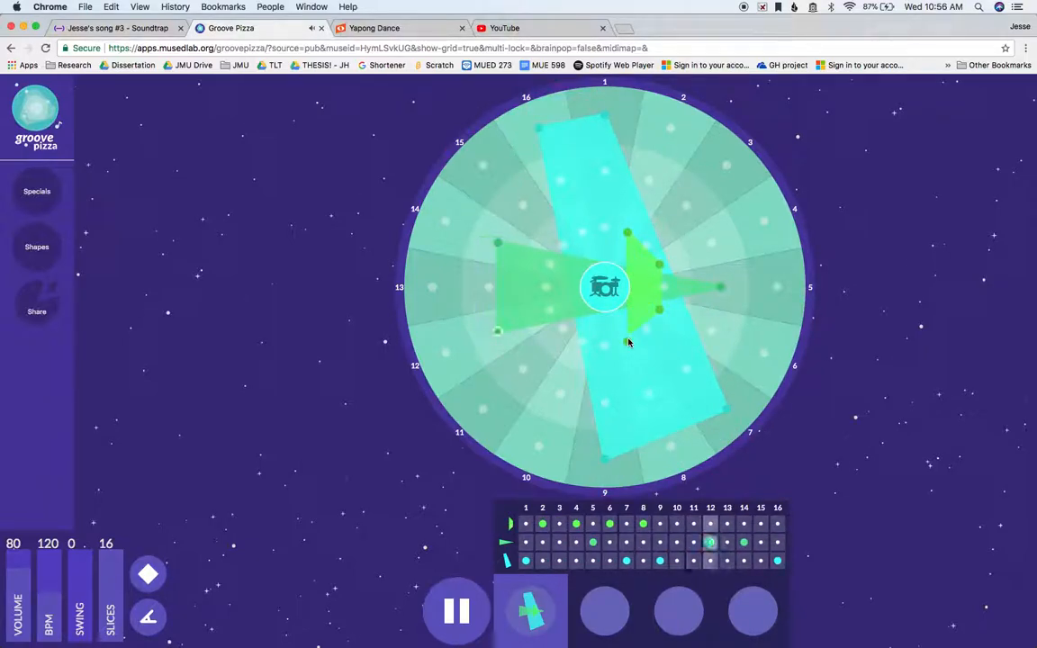
Step: Fill the inner ring's second half with hits on slices 11, 13, 14, 15 and 16, and stop the beat
{"action": "left_click", "coordinate": [581, 341]}
{"action": "left_click", "coordinate": [562, 329]}
{"action": "left_click", "coordinate": [548, 309]}
{"action": "left_click", "coordinate": [544, 285]}
{"action": "left_click", "coordinate": [548, 264]}
{"action": "left_click", "coordinate": [562, 246]}
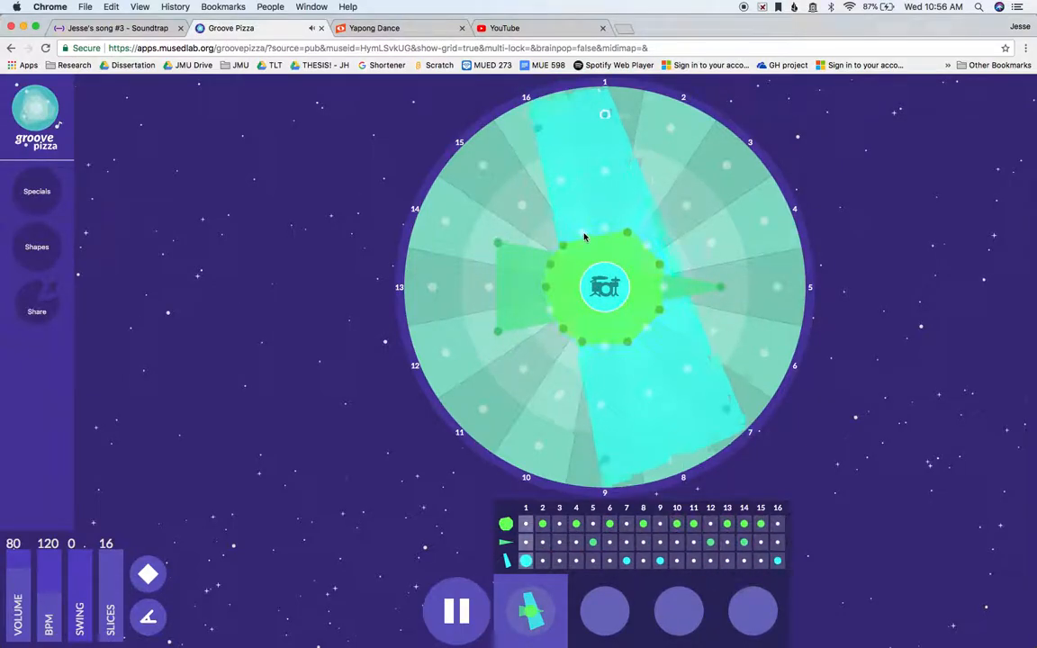
{"action": "left_click", "coordinate": [583, 234]}
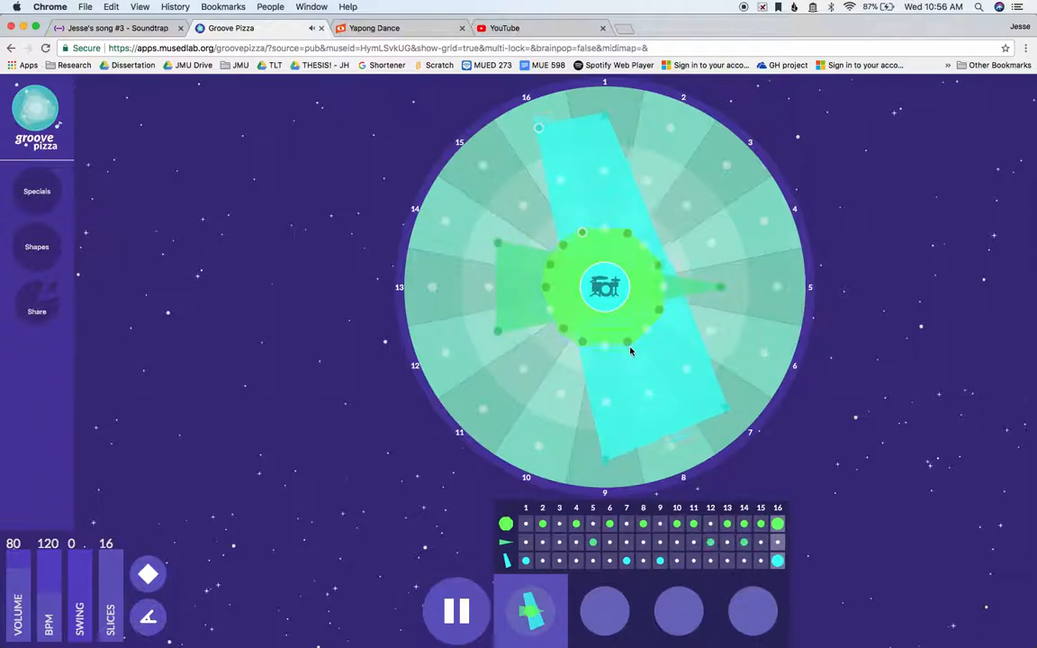
{"action": "left_click", "coordinate": [583, 341]}
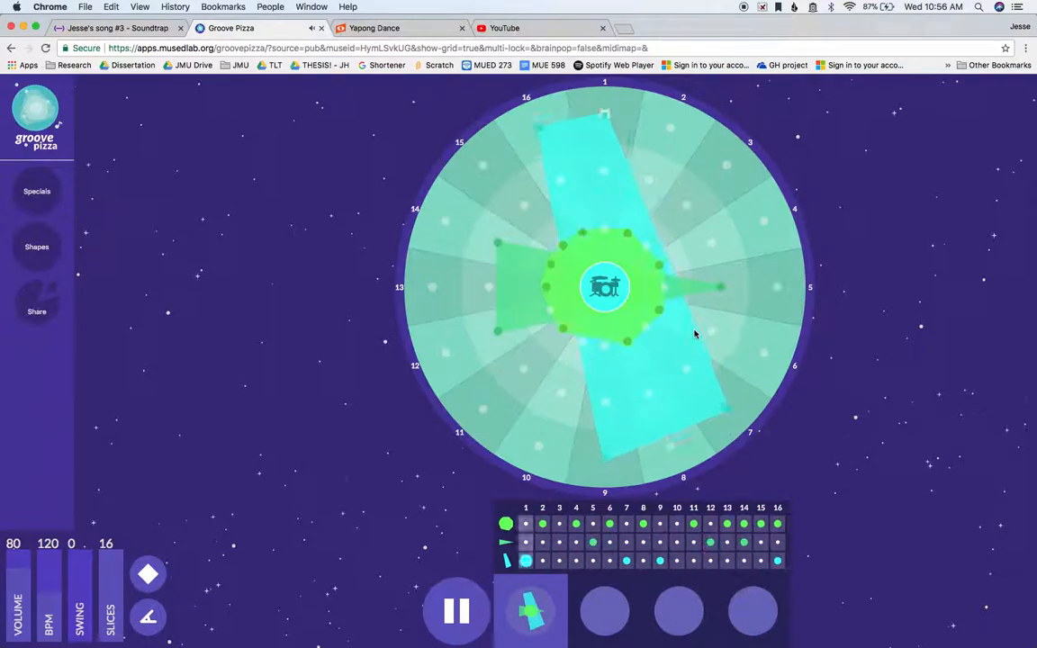
{"action": "left_click", "coordinate": [456, 611]}
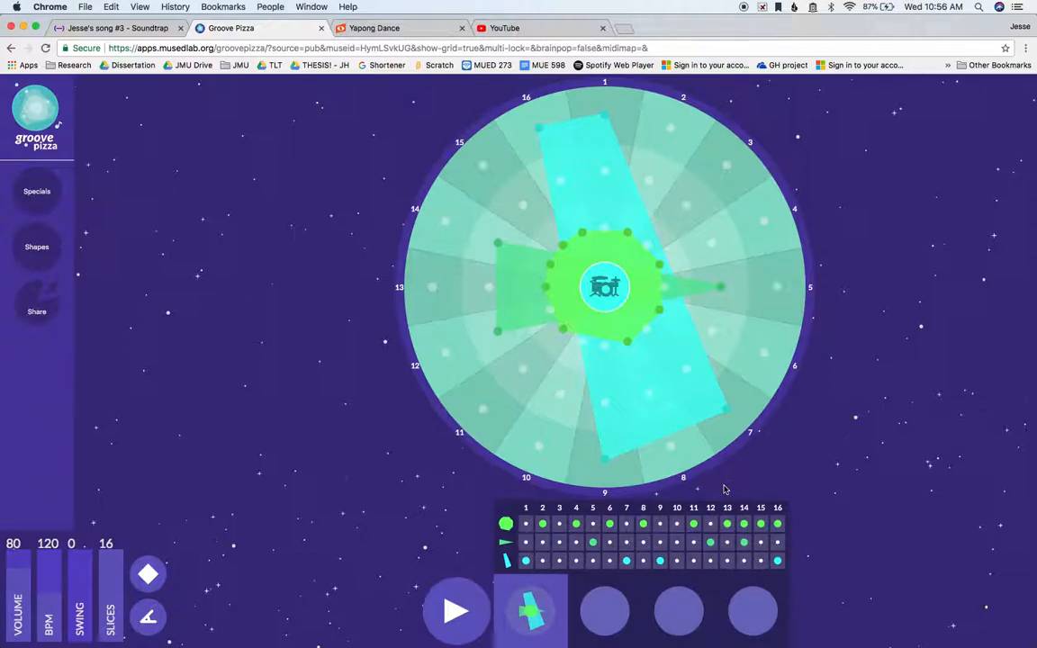
Step: Examine the drum clip's pattern in Soundtrap for comparison, and return to Groove Pizza
{"action": "left_click", "coordinate": [153, 28]}
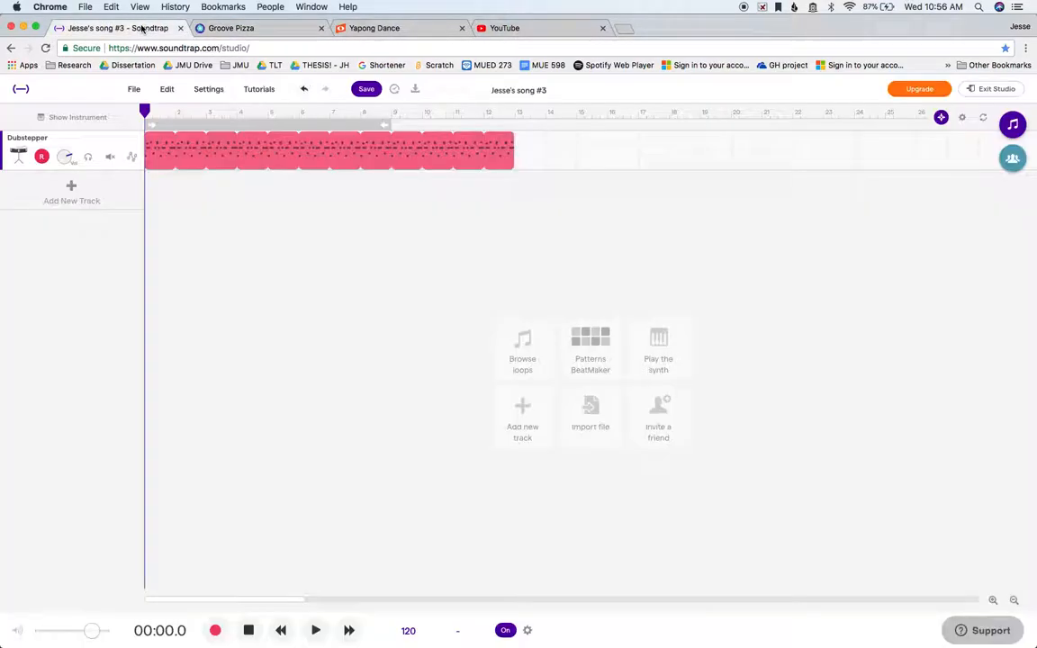
{"action": "double_click", "coordinate": [182, 150]}
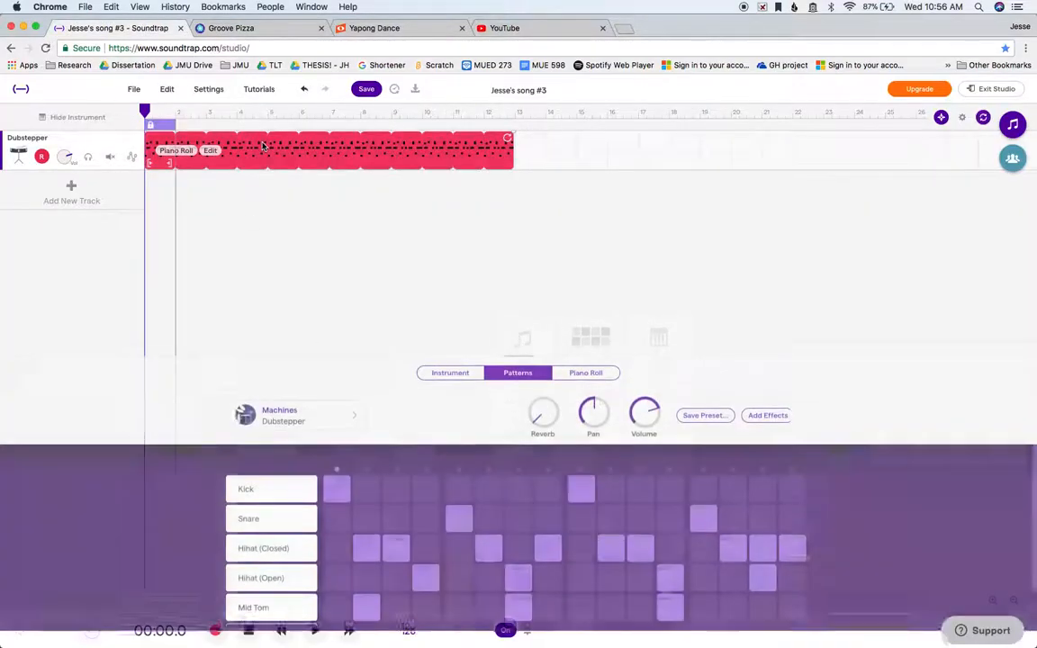
{"action": "left_click", "coordinate": [258, 31]}
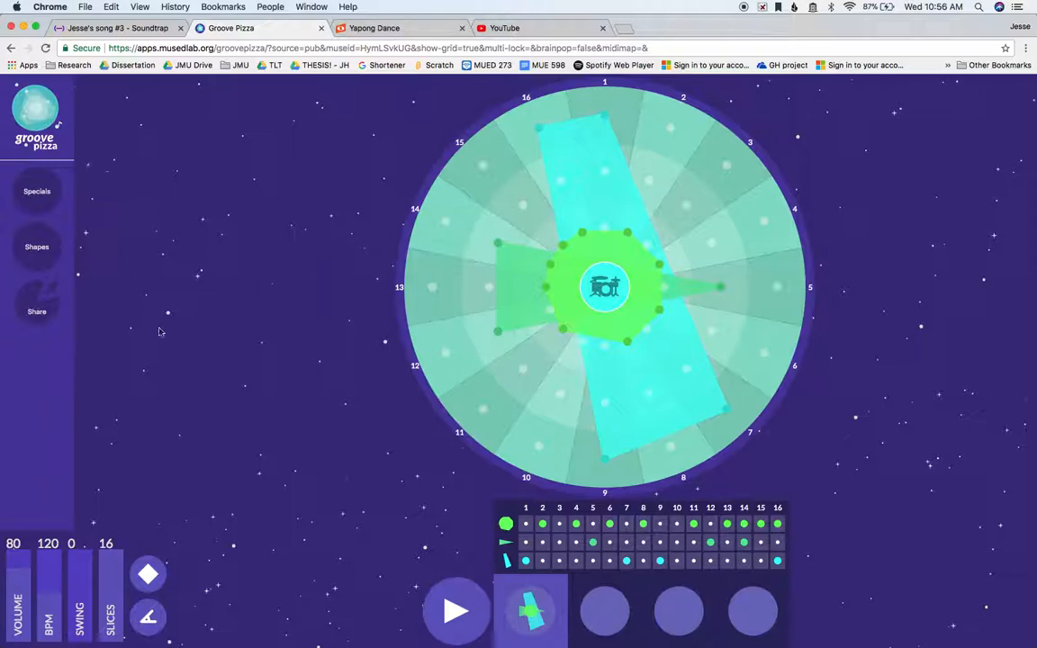
Step: Download the groove as MIDI and import the file into the Soundtrap song as a new track below Dubstepper
{"action": "left_click", "coordinate": [36, 290]}
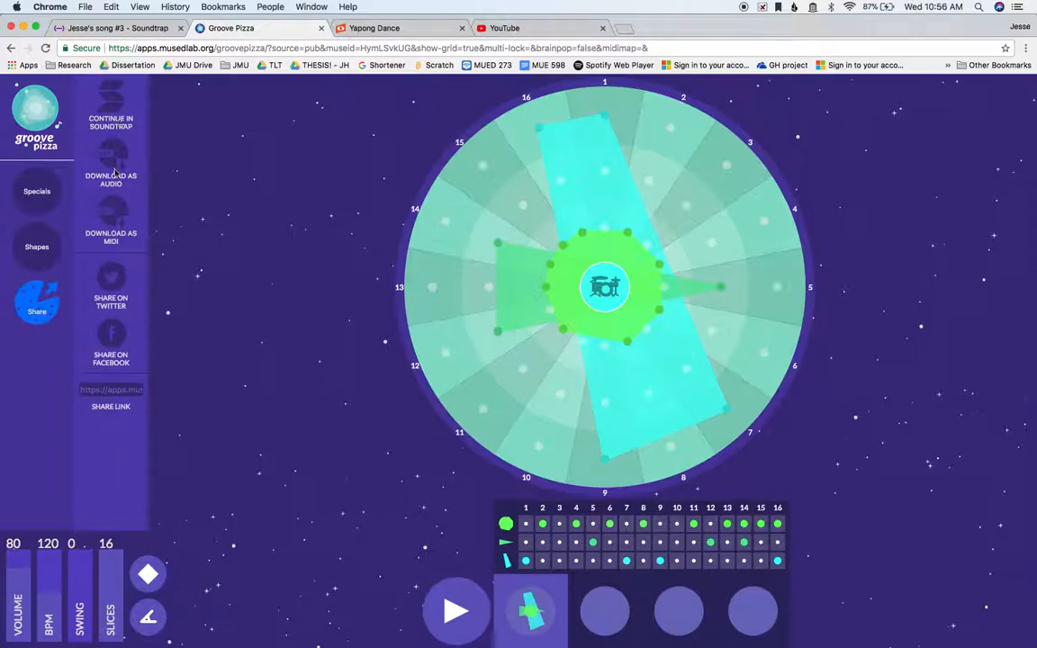
{"action": "left_click", "coordinate": [111, 213]}
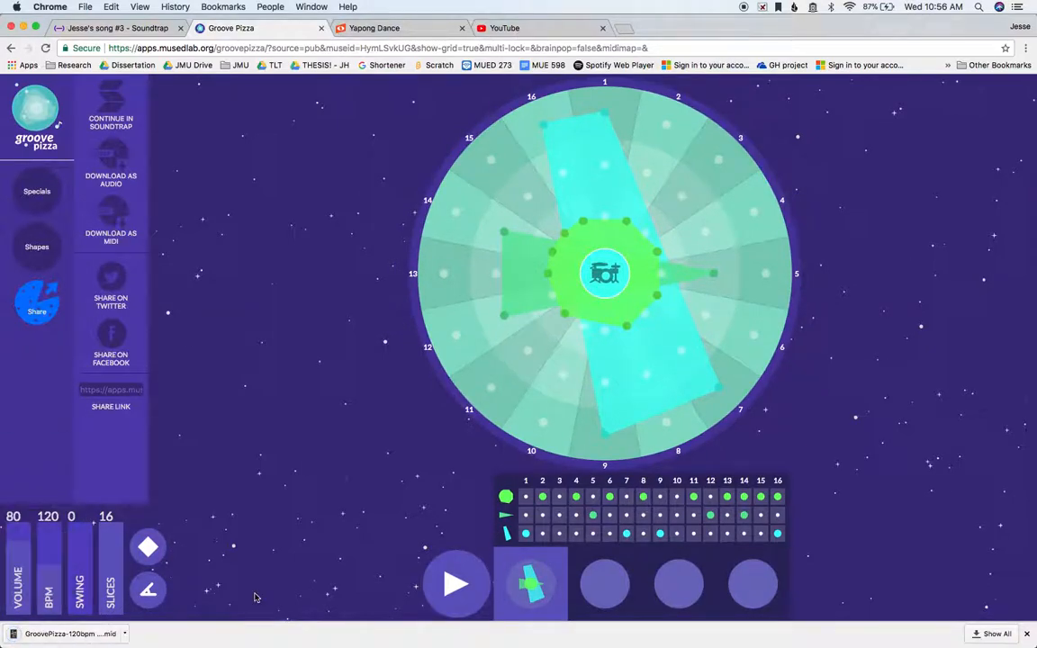
{"action": "left_click", "coordinate": [113, 28]}
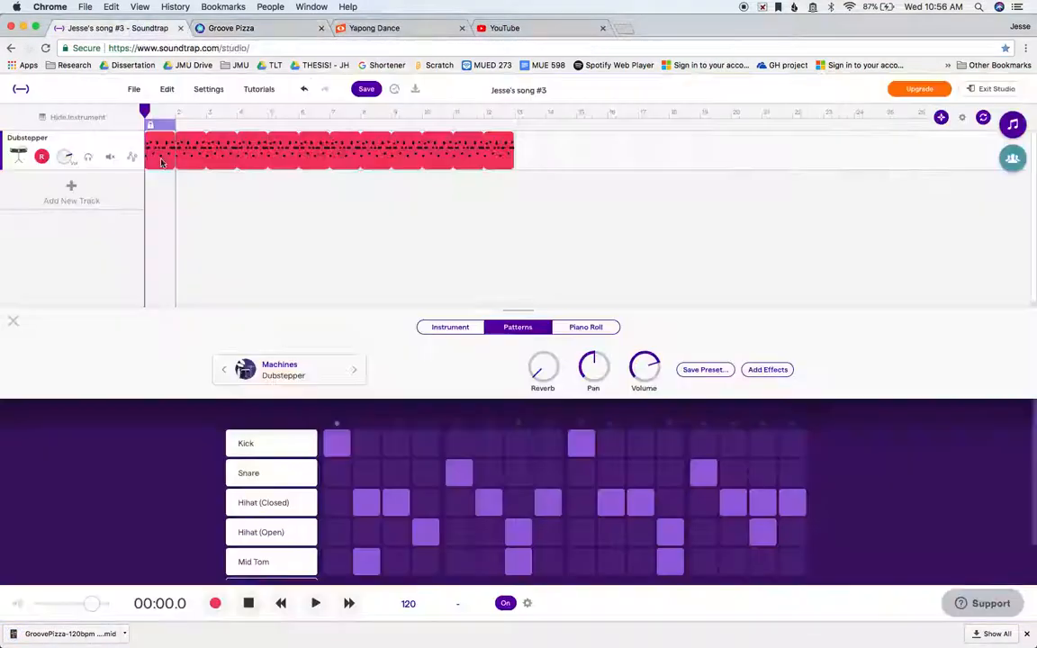
{"action": "left_click_drag", "start_coordinate": [74, 630], "coordinate": [152, 195]}
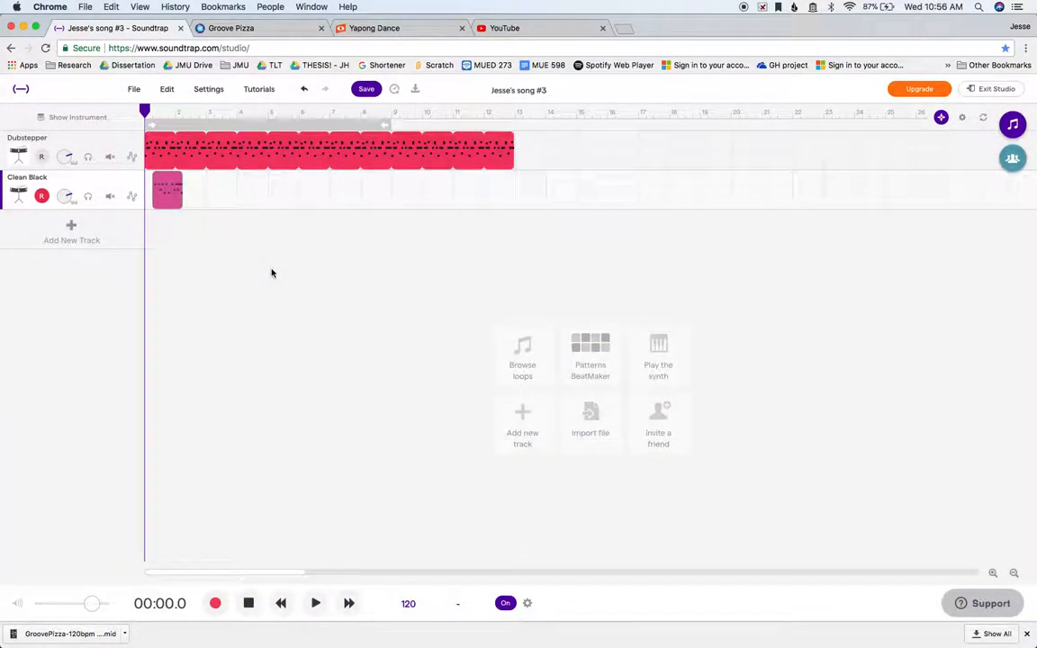
Step: Move the imported Clean Black clip to the song's start, loop it through bar 12, and play both tracks
{"action": "left_click_drag", "start_coordinate": [158, 194], "coordinate": [508, 181]}
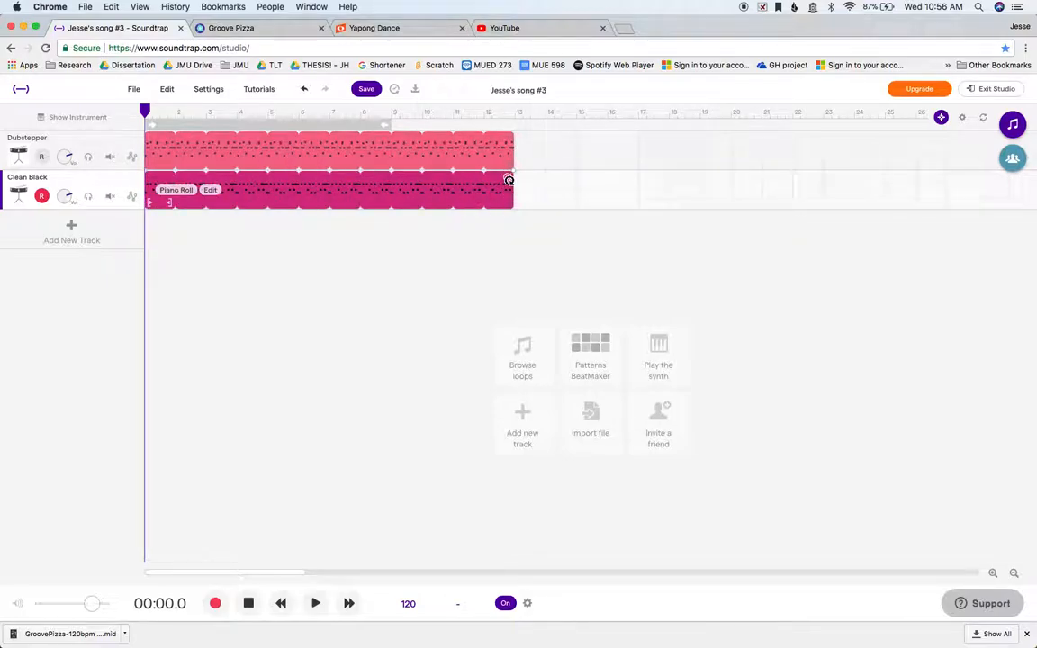
{"action": "key", "text": "space"}
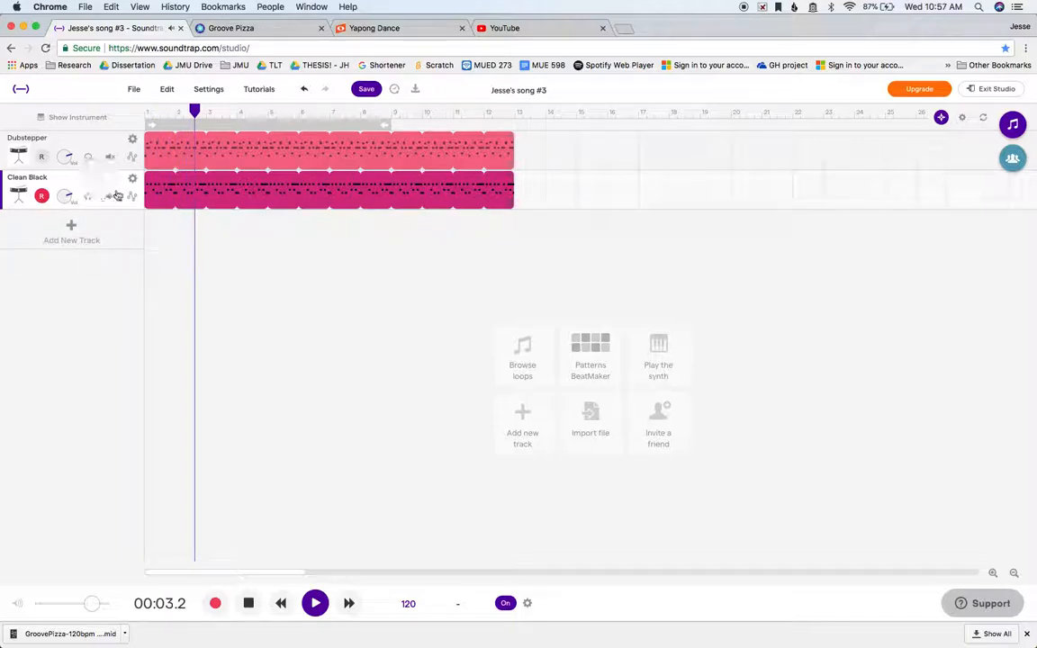
{"action": "key", "text": "space"}
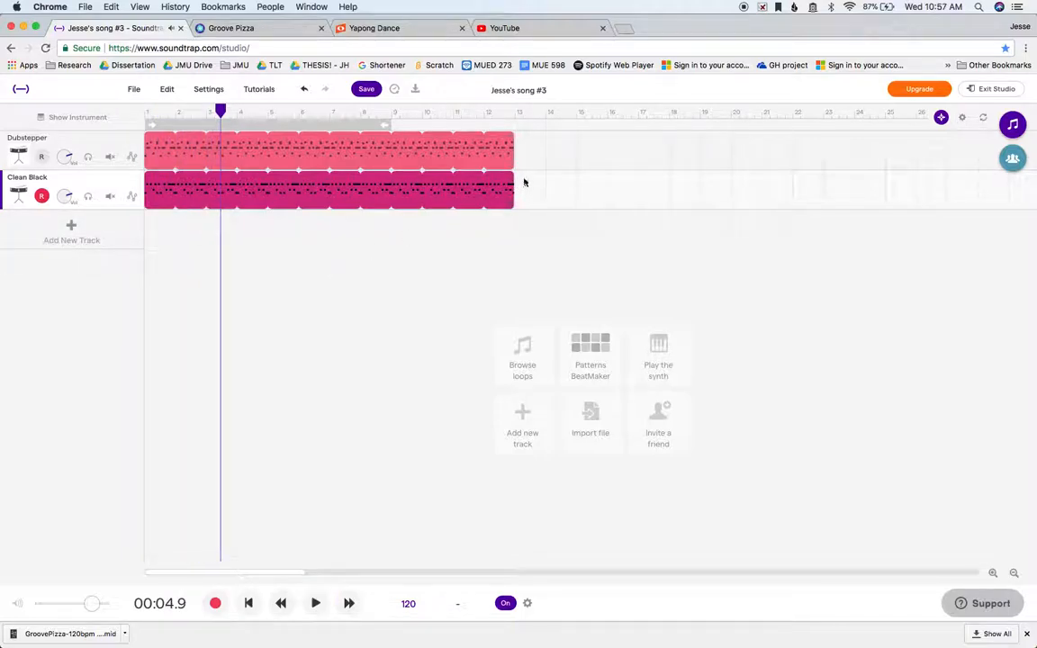
Step: Shorten the Clean Black loop to three bars, and cut the Dubstepper loop to a single bar placed at bar 4
{"action": "left_click_drag", "start_coordinate": [510, 178], "coordinate": [234, 184]}
{"action": "left_click", "coordinate": [409, 150]}
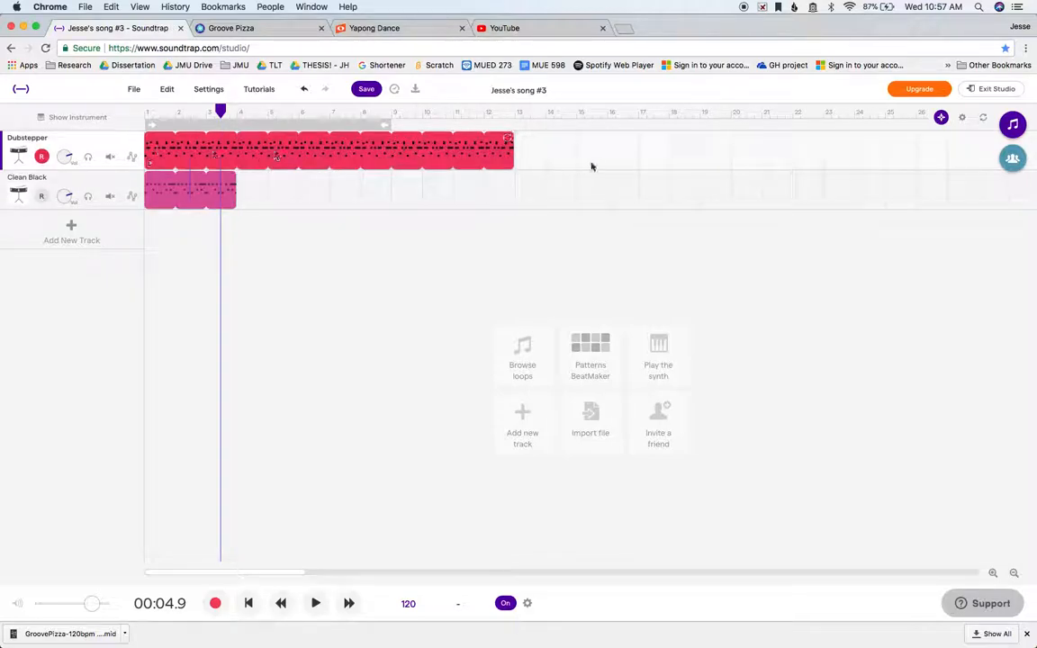
{"action": "left_click_drag", "start_coordinate": [510, 137], "coordinate": [252, 164]}
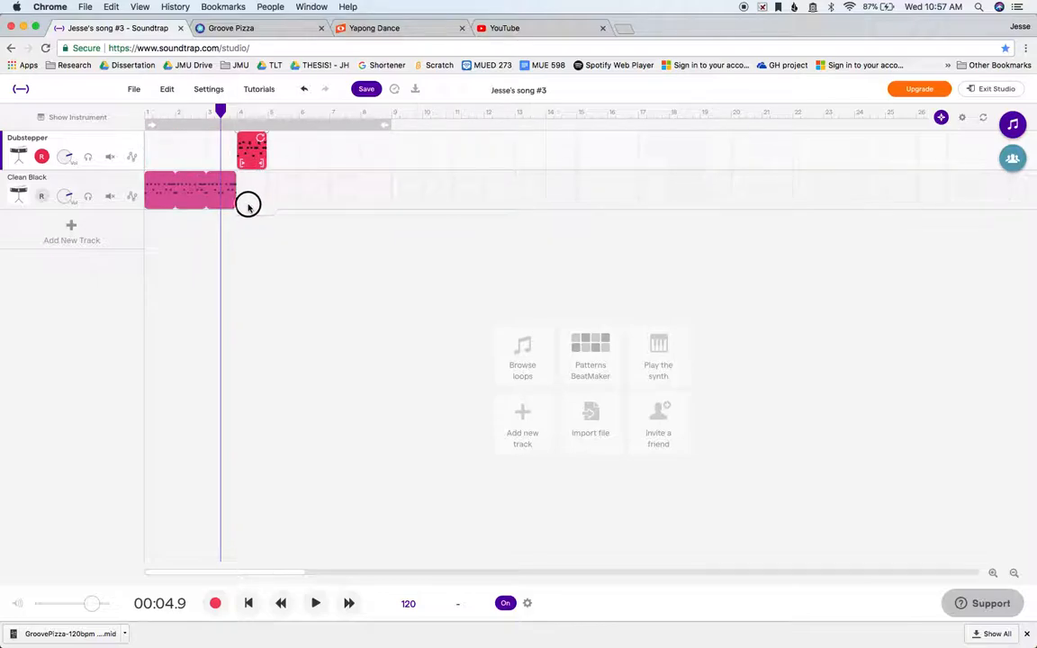
Step: Play the arrangement from the start to hear the three-bar groove lead into the fill
{"action": "left_click", "coordinate": [205, 185]}
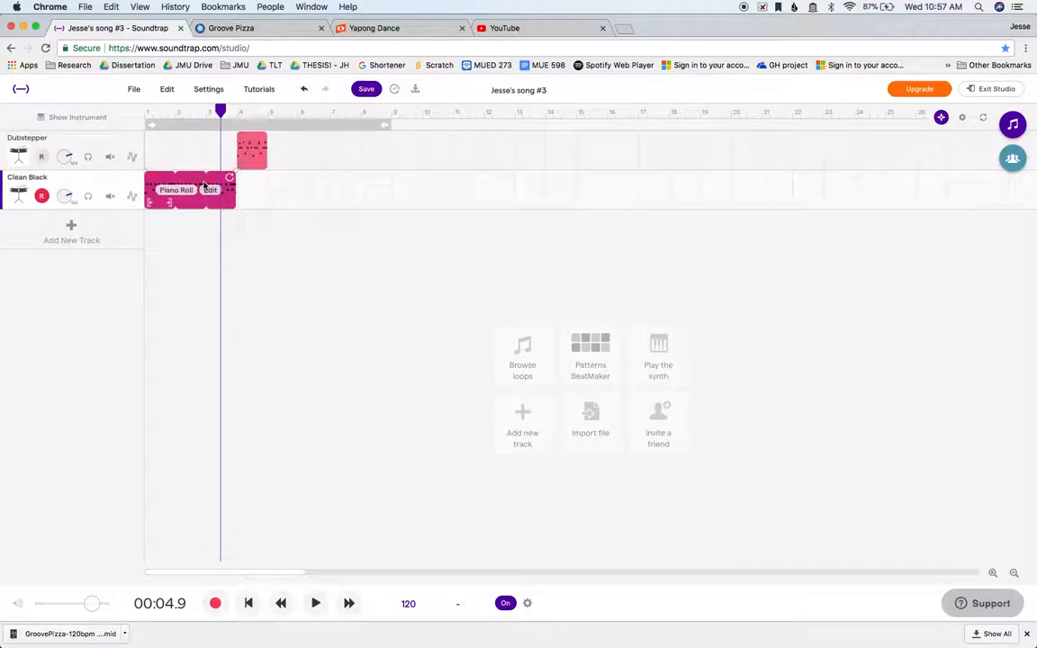
{"action": "key", "text": "Return"}
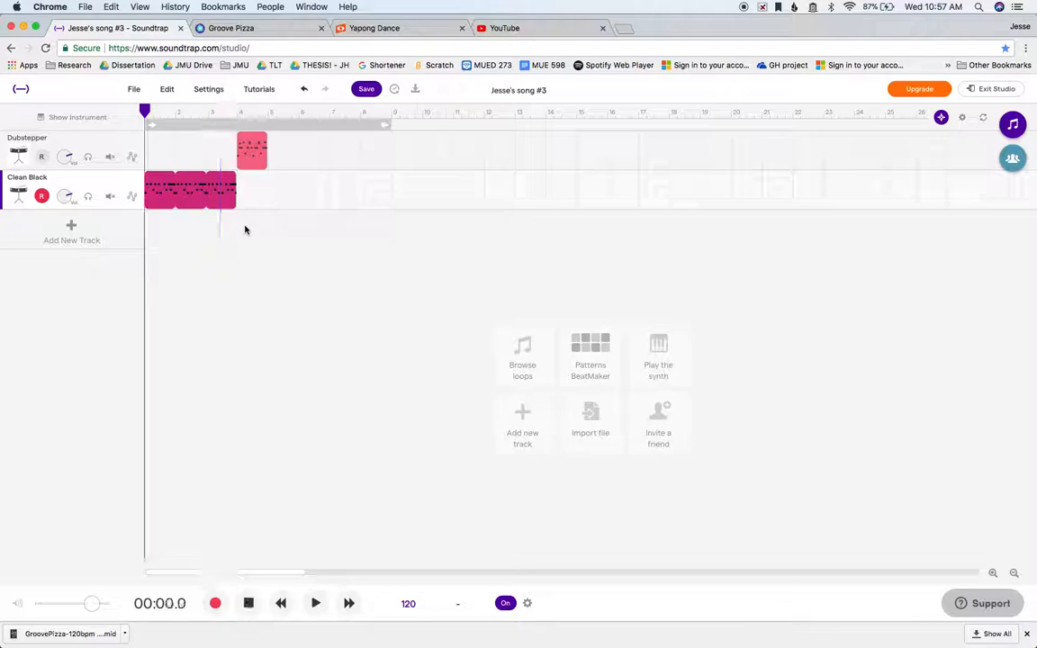
{"action": "key", "text": "space"}
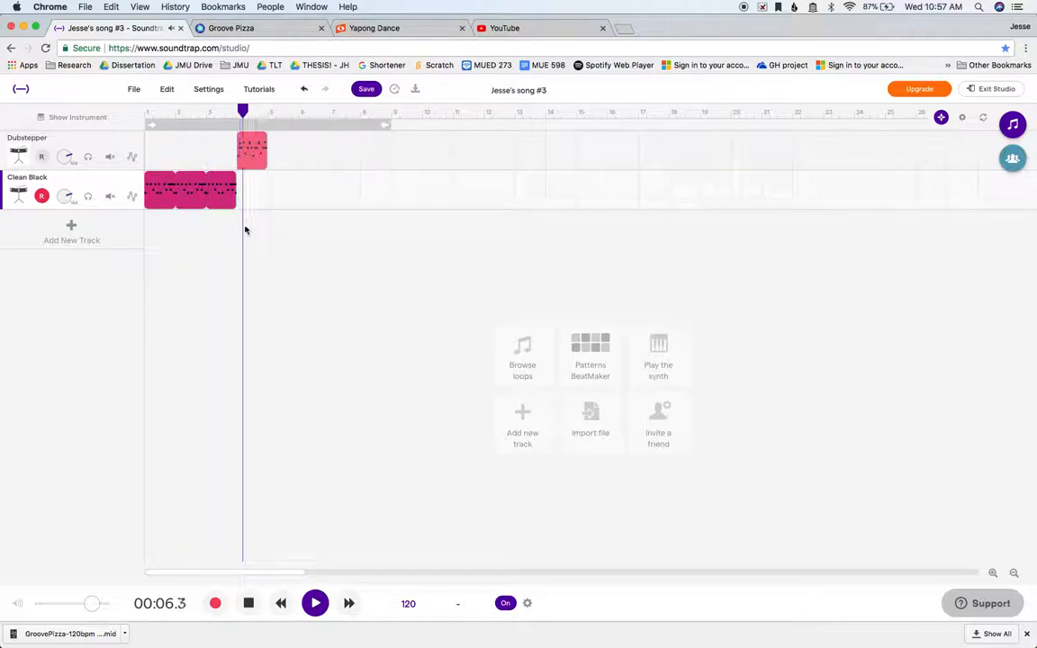
{"action": "key", "text": "space"}
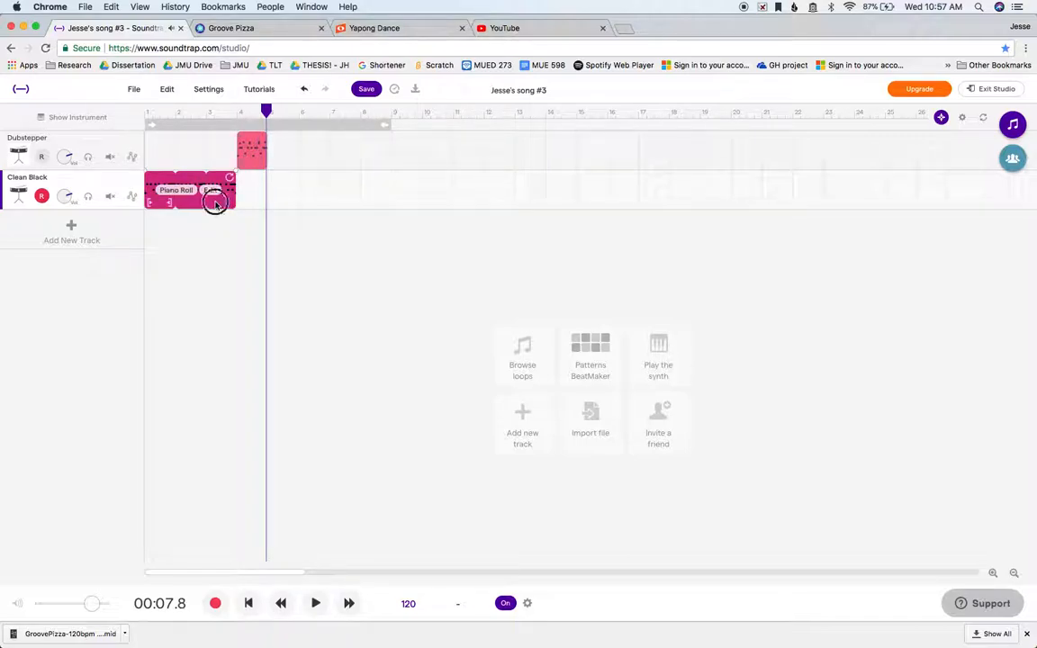
Step: Copy the three-bar Clean Black clip and paste it into the Dubstepper track at bar 1
{"action": "left_click", "coordinate": [210, 191]}
{"action": "double_click", "coordinate": [196, 198]}
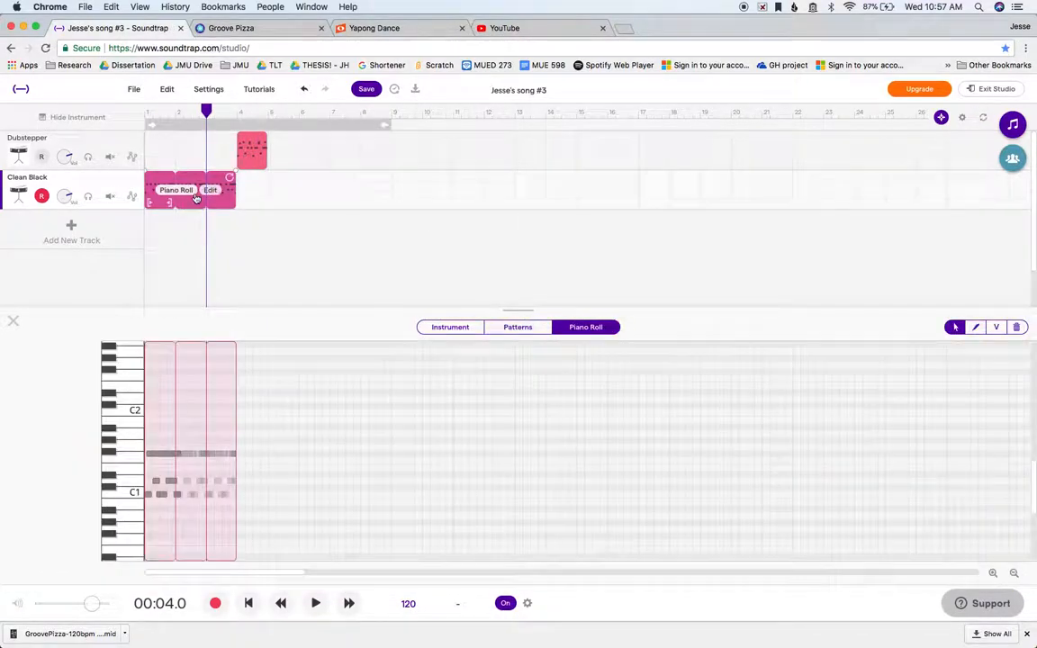
{"action": "left_click", "coordinate": [194, 207]}
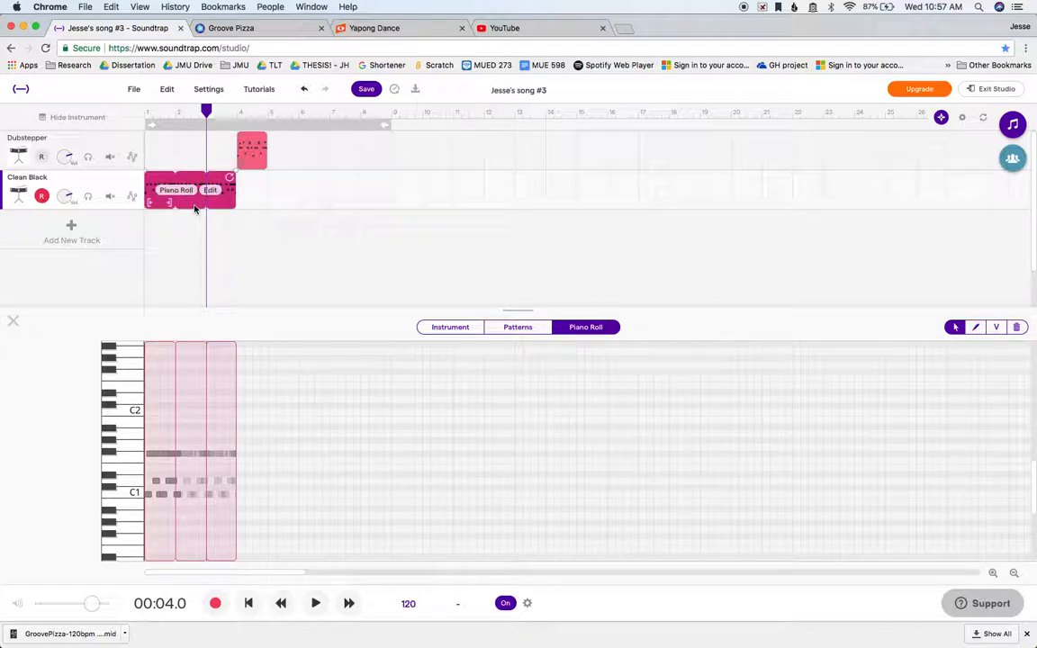
{"action": "key", "text": "Return"}
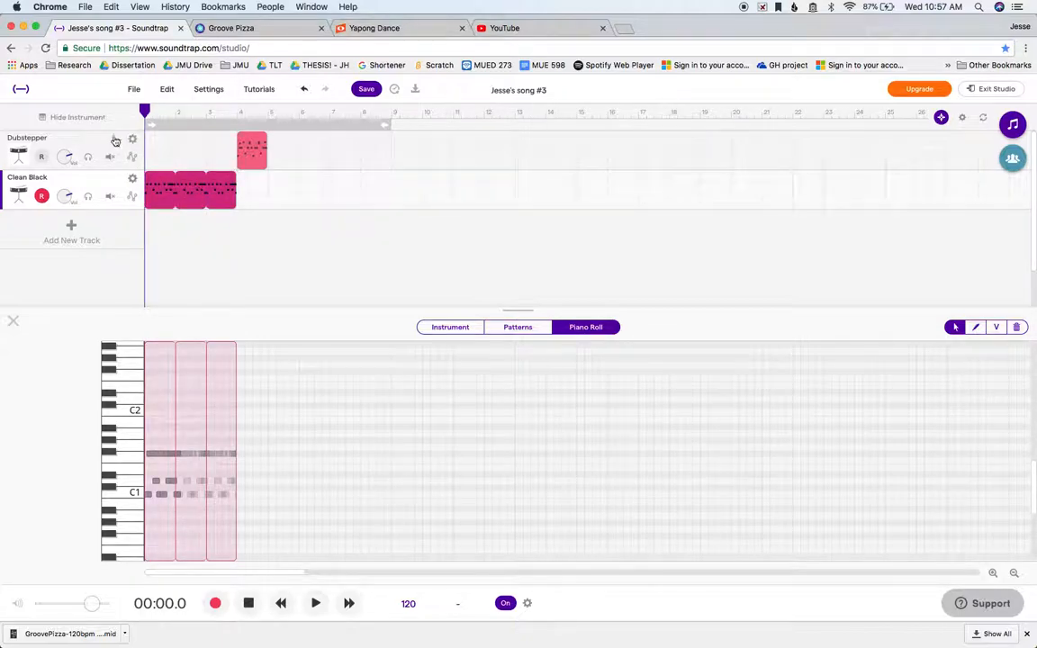
{"action": "left_click", "coordinate": [117, 140]}
{"action": "key", "text": "super+v"}
Step: Delete the original three-bar clip from the Clean Black track
{"action": "right_click", "coordinate": [206, 195]}
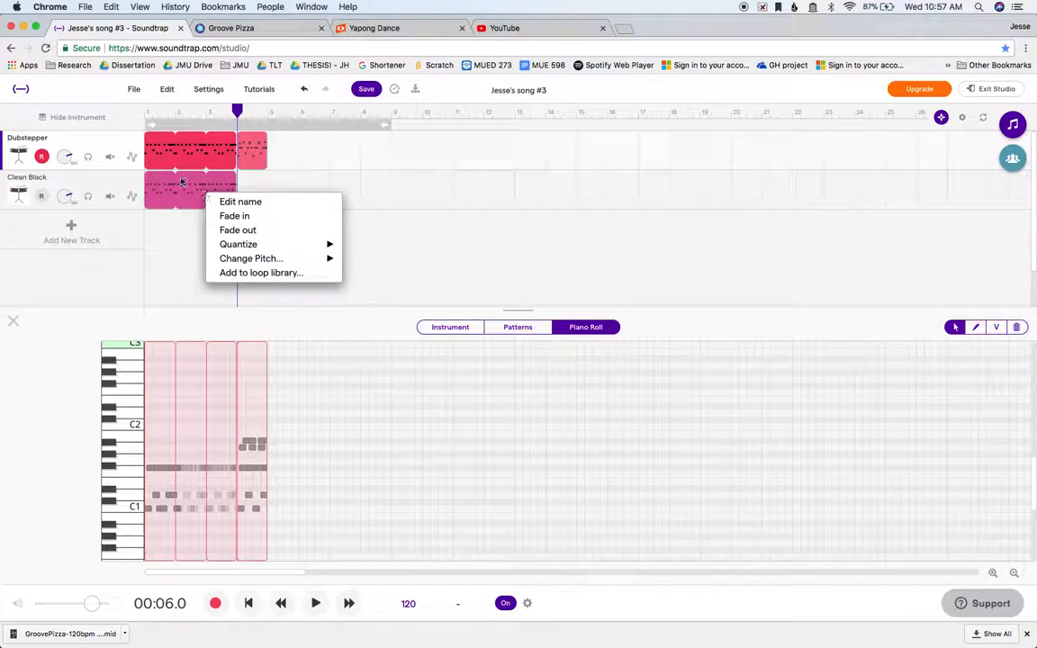
{"action": "left_click", "coordinate": [181, 180]}
{"action": "key", "text": "BackSpace"}
{"action": "key", "text": "super+z"}
{"action": "left_click_drag", "start_coordinate": [245, 220], "coordinate": [209, 186]}
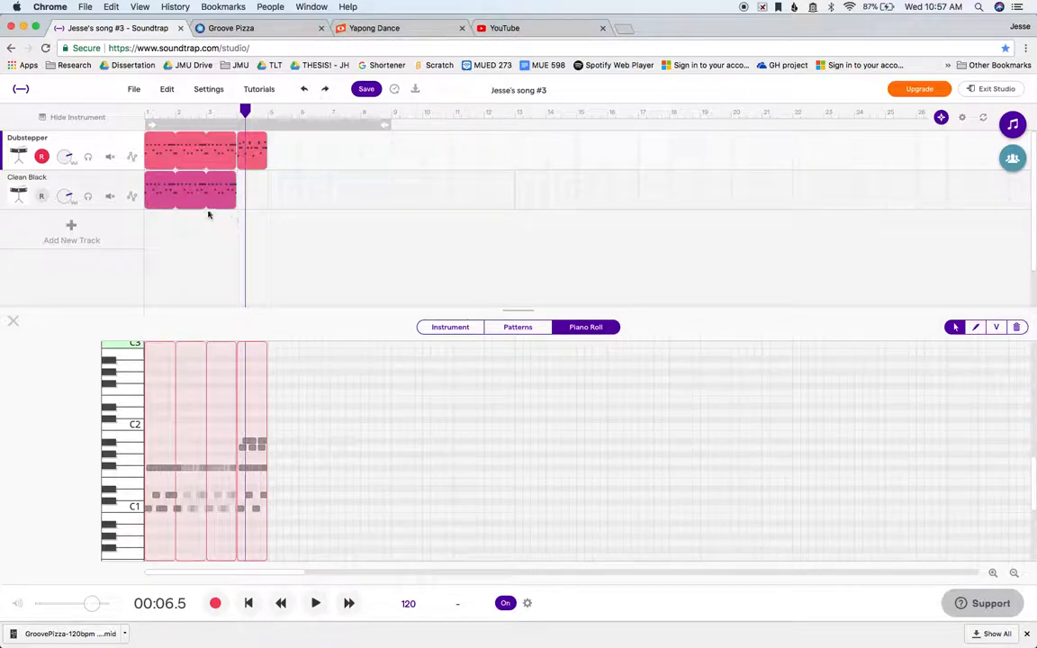
{"action": "left_click", "coordinate": [202, 207]}
{"action": "key", "text": "BackSpace"}
Step: Play the four-bar Dubstepper sequence from the beginning
{"action": "key", "text": "Return"}
{"action": "key", "text": "space"}
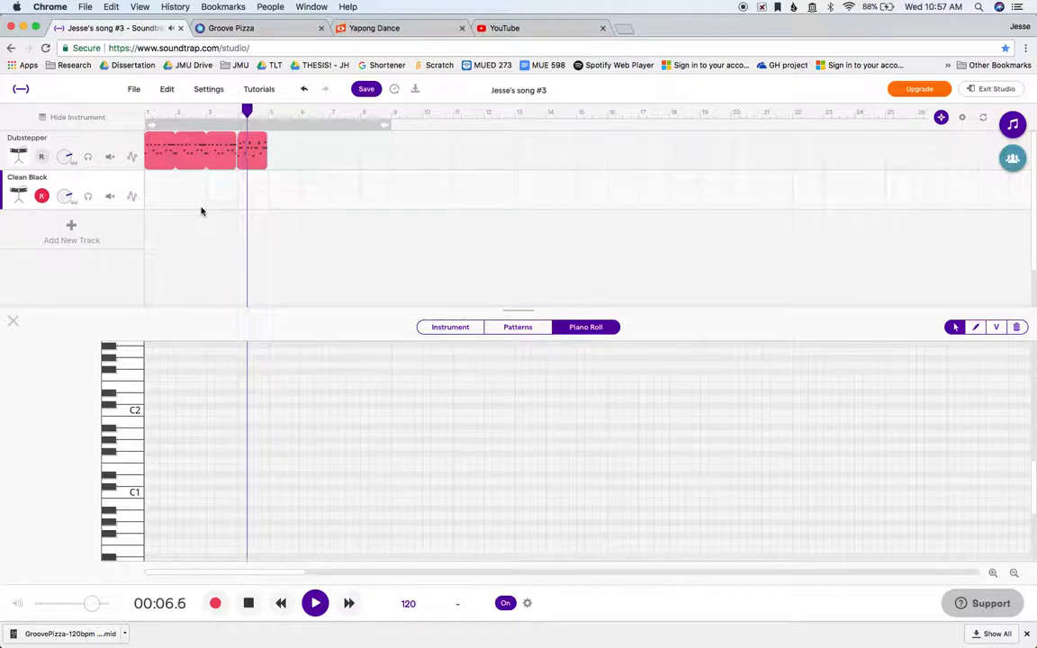
{"action": "key", "text": "space"}
Step: Copy the four-bar Dubstepper sequence, try pasting it after the existing clips, and undo the misplaced pastes
{"action": "left_click_drag", "start_coordinate": [292, 179], "coordinate": [160, 140]}
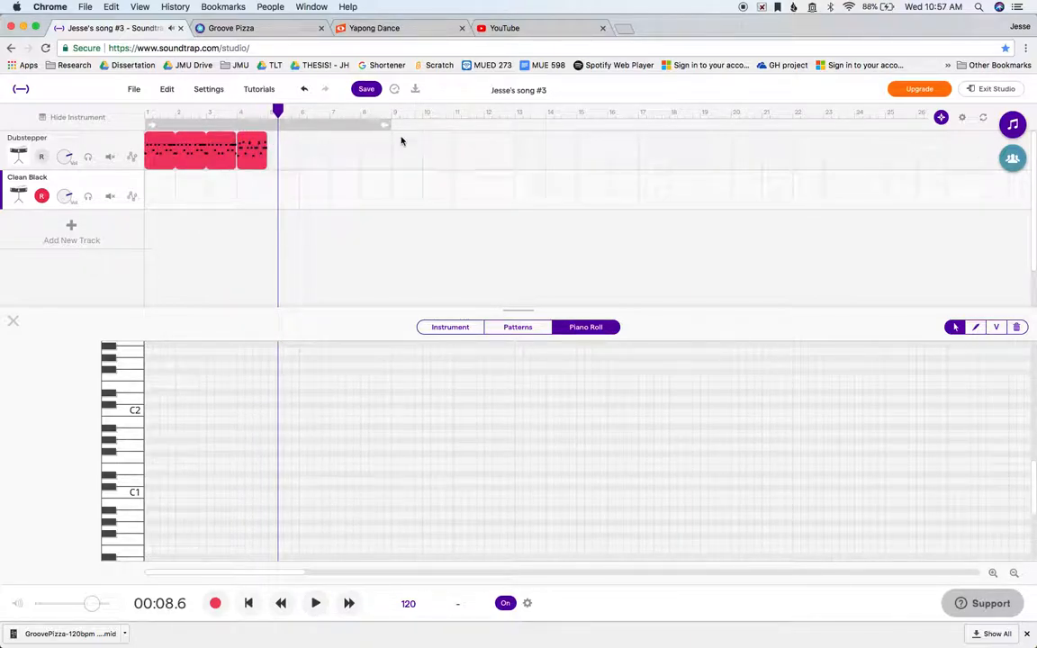
{"action": "left_click_drag", "start_coordinate": [278, 110], "coordinate": [269, 112]}
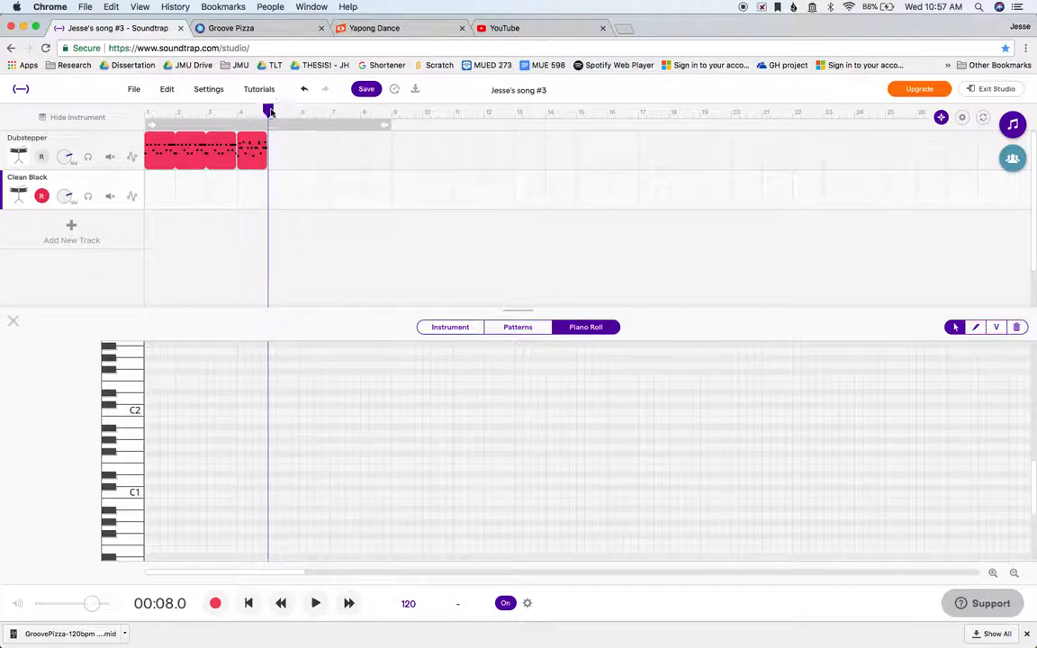
{"action": "key", "text": "super+v"}
{"action": "key", "text": "super+z"}
{"action": "left_click", "coordinate": [268, 113]}
{"action": "left_click", "coordinate": [296, 149]}
{"action": "key", "text": "super+v"}
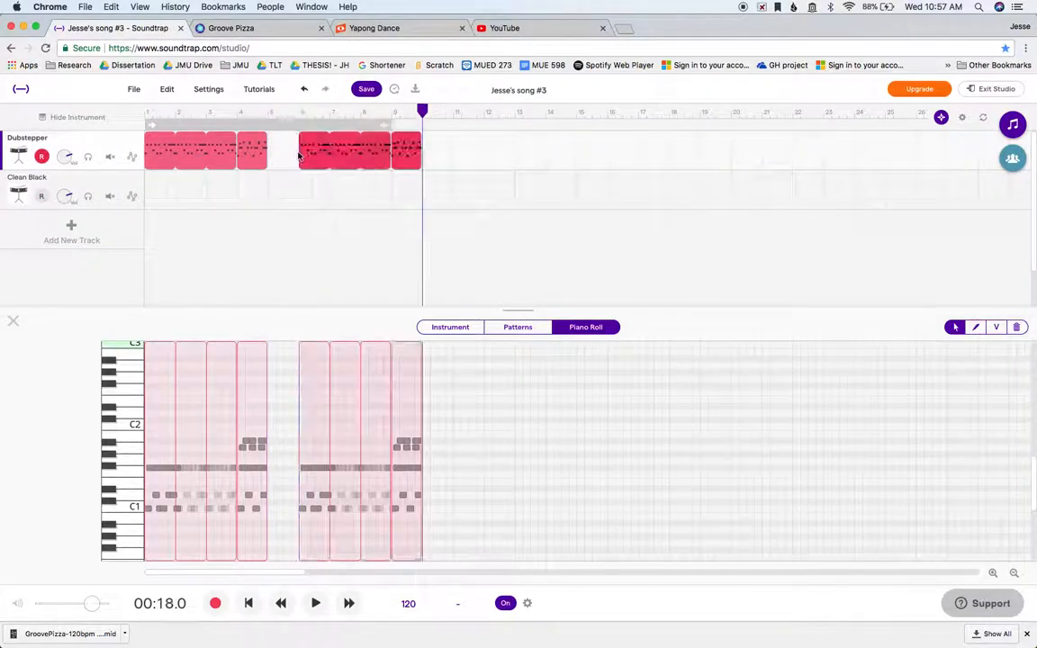
{"action": "key", "text": "super+z"}
Step: Paste the four-bar sequence three times end to end on the Dubstepper track, filling bars 5 through 16
{"action": "left_click", "coordinate": [267, 112]}
{"action": "key", "text": "super+v"}
{"action": "key", "text": "super+v"}
{"action": "key", "text": "super+v"}
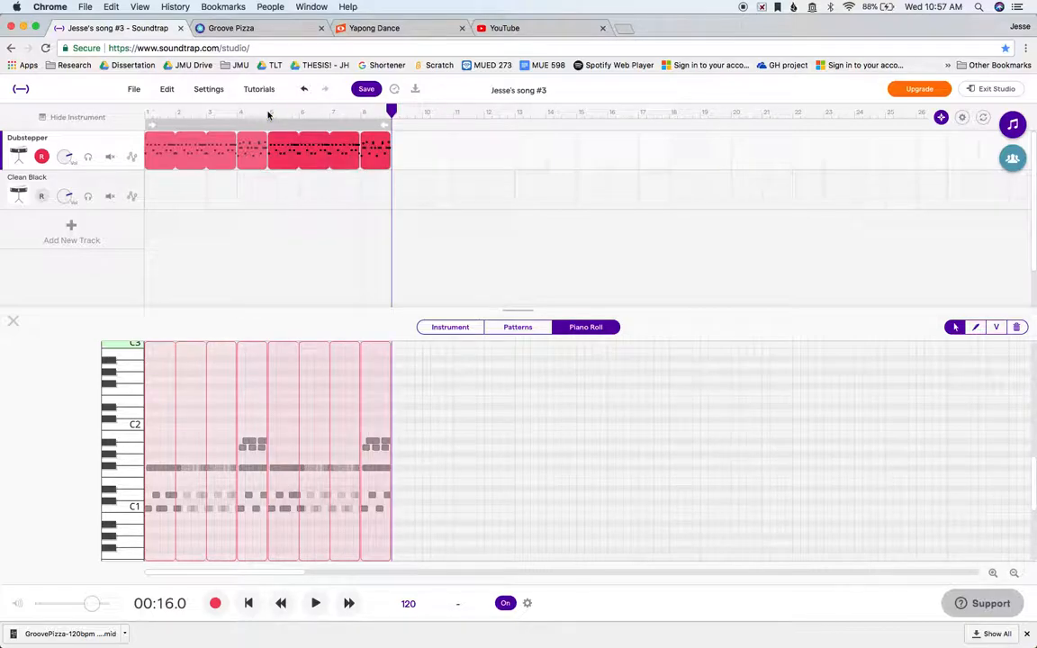
{"action": "left_click", "coordinate": [656, 199]}
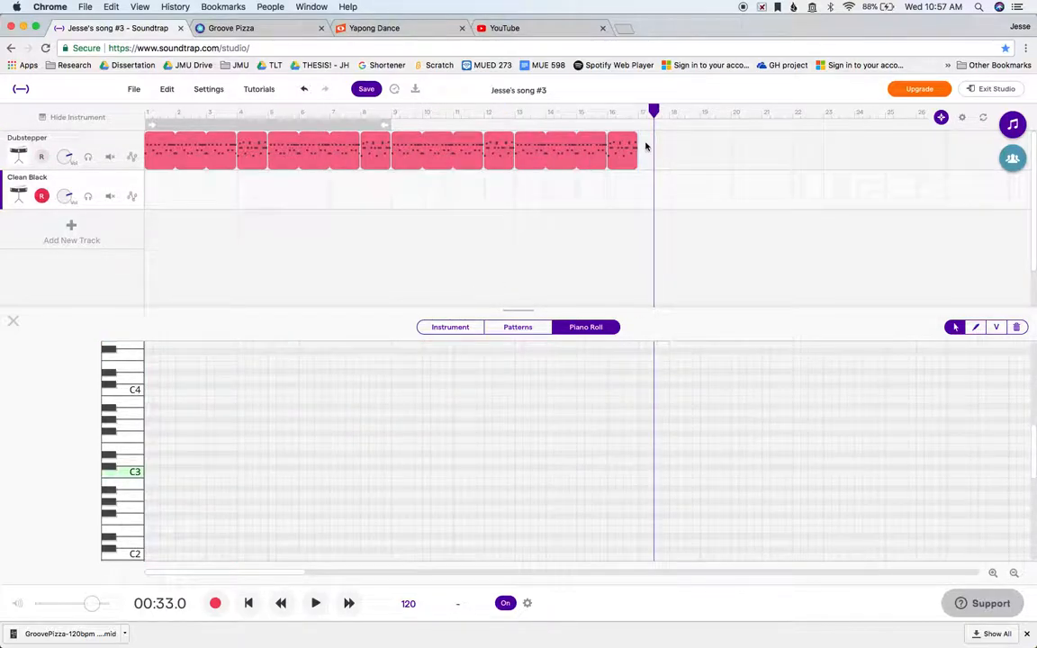
Step: Play the extended drum part from the start and examine the first Dubstepper clip's notes in the piano roll
{"action": "key", "text": "Return"}
{"action": "key", "text": "space"}
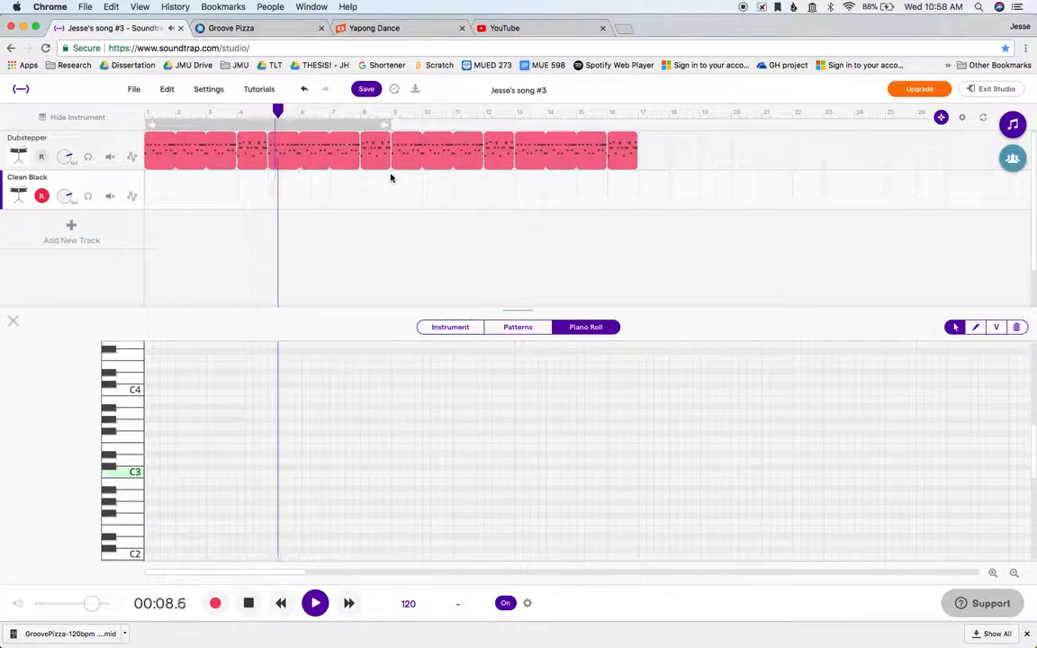
{"action": "key", "text": "space"}
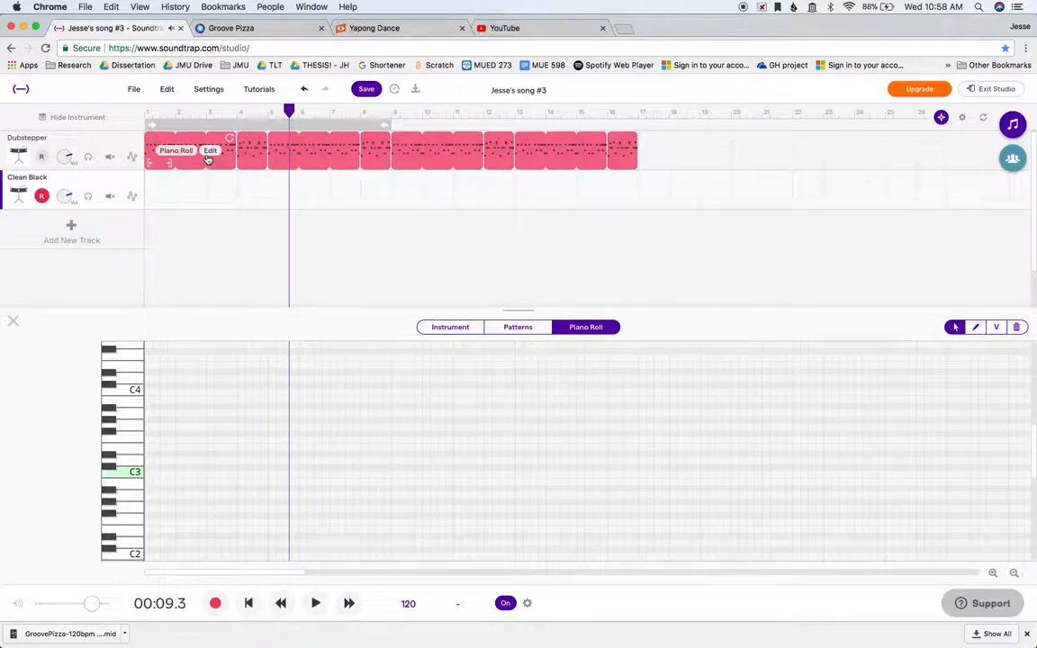
{"action": "left_click", "coordinate": [220, 168]}
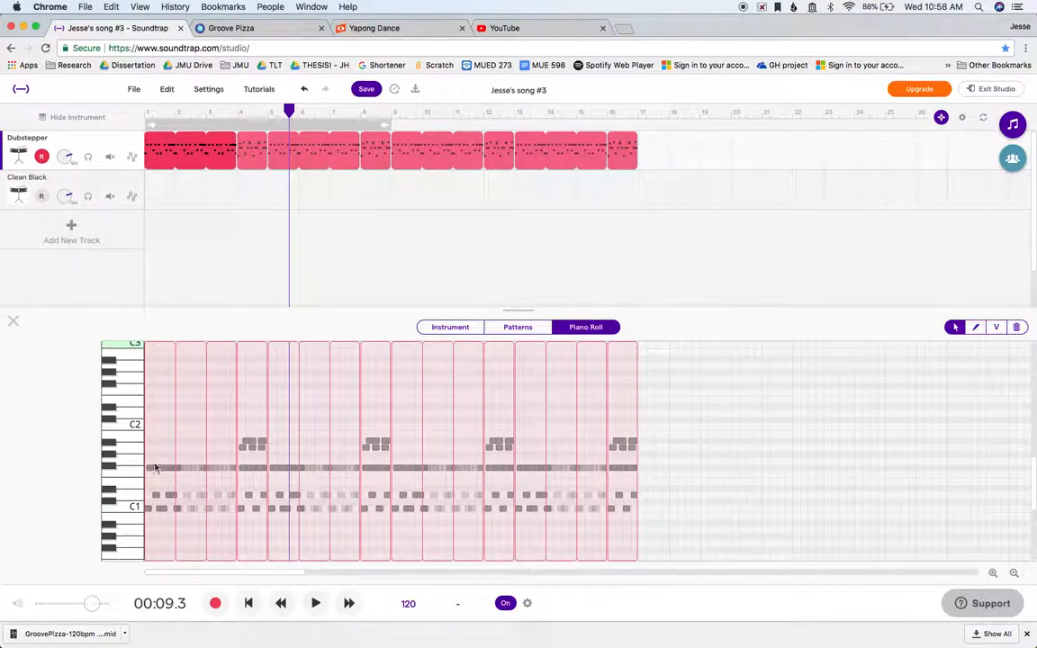
{"action": "mouse_move", "coordinate": [150, 470]}
{"action": "left_mouse_down"}
{"action": "mouse_move", "coordinate": [149, 459]}
{"action": "mouse_move", "coordinate": [151, 470]}
{"action": "left_mouse_up"}
{"action": "left_click", "coordinate": [480, 250]}
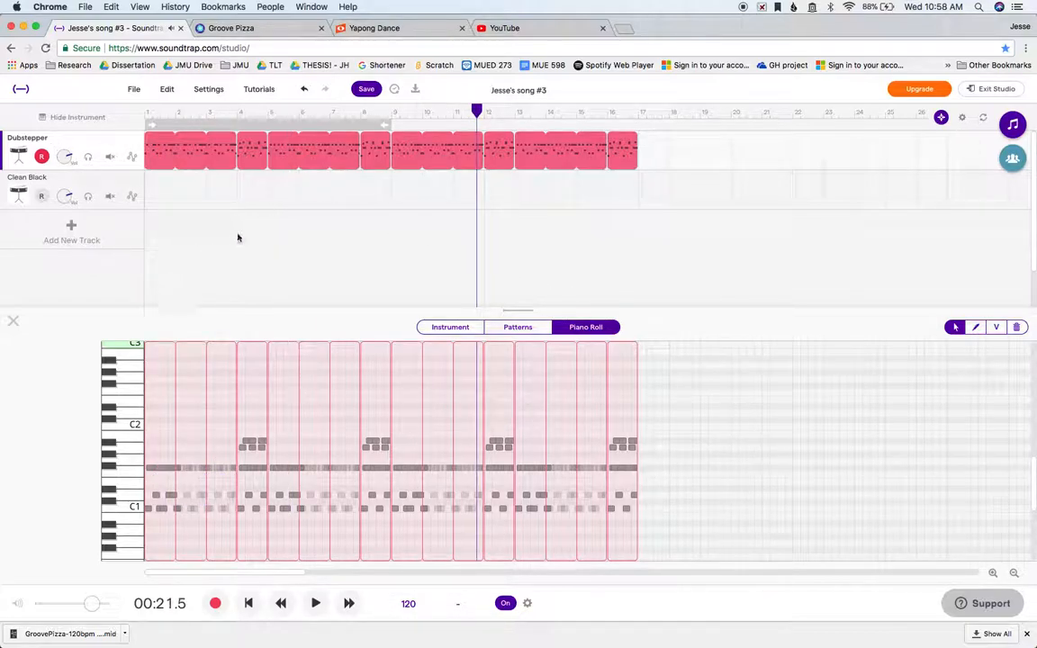
{"action": "left_click", "coordinate": [234, 238]}
Step: Delete the empty Clean Black track
{"action": "left_click", "coordinate": [88, 184]}
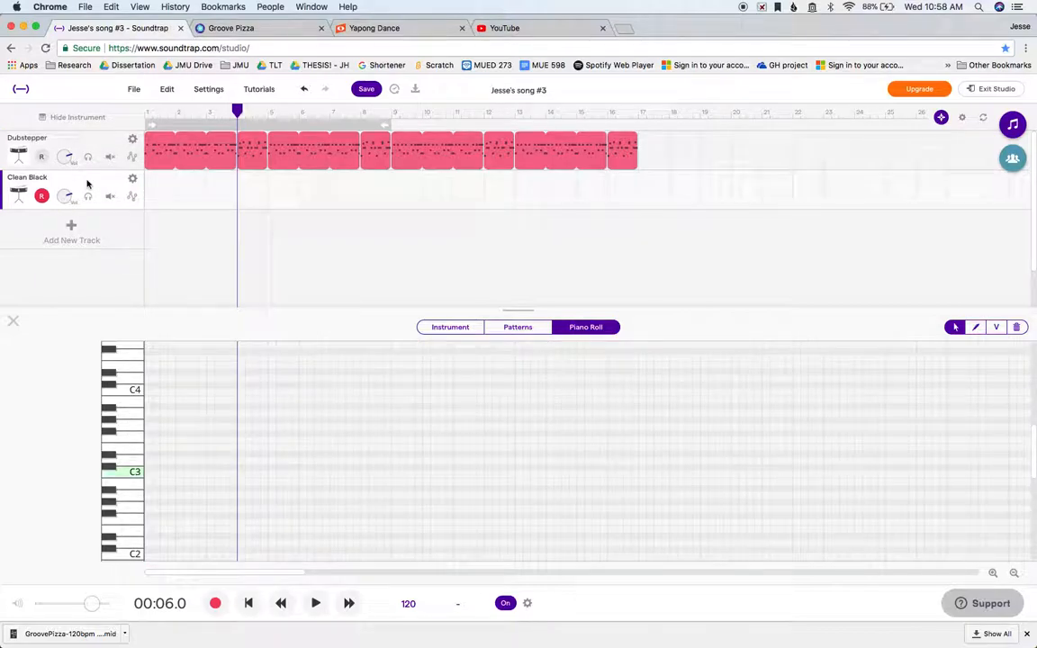
{"action": "left_click", "coordinate": [133, 185]}
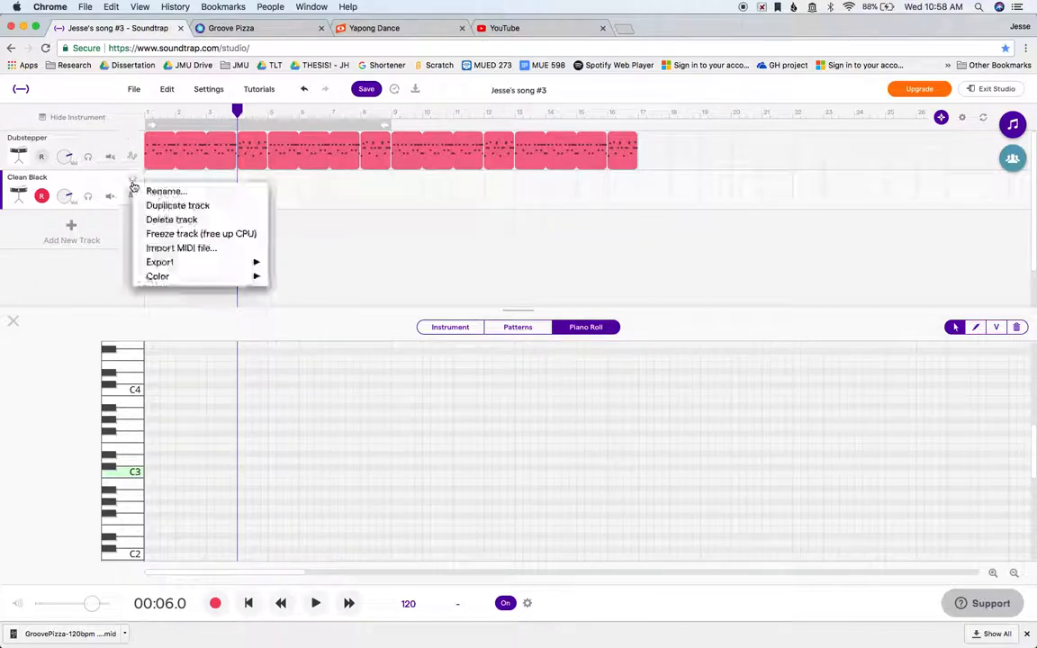
{"action": "left_click", "coordinate": [175, 222]}
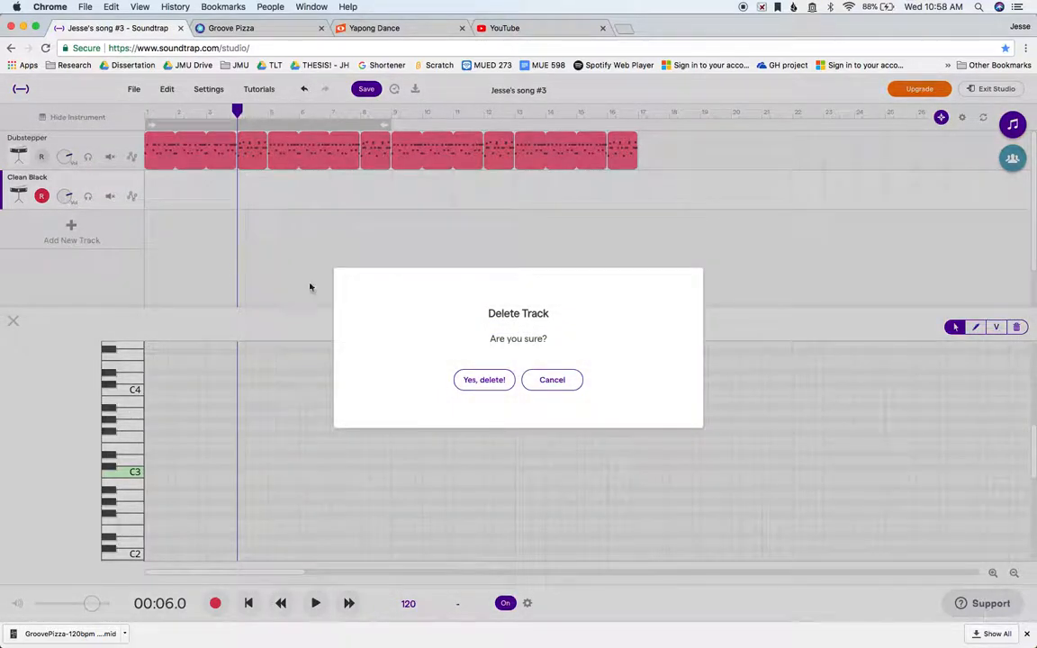
{"action": "left_click", "coordinate": [466, 380]}
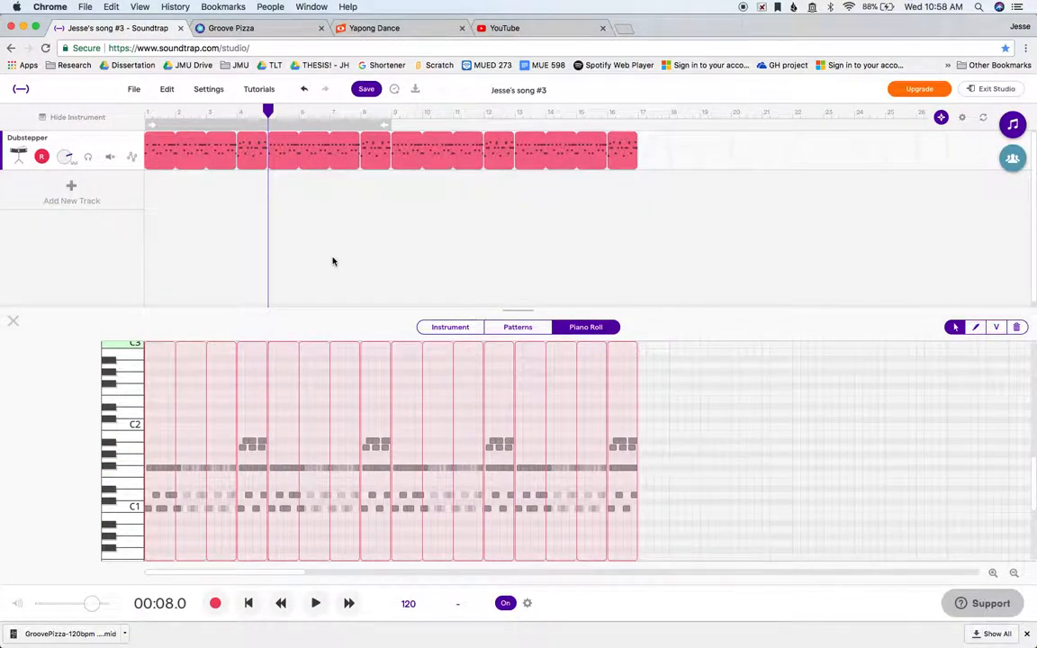
Step: Switch to Noteflight and export the Yapong Dance score as MIDI for musical performance
{"action": "left_click", "coordinate": [377, 28]}
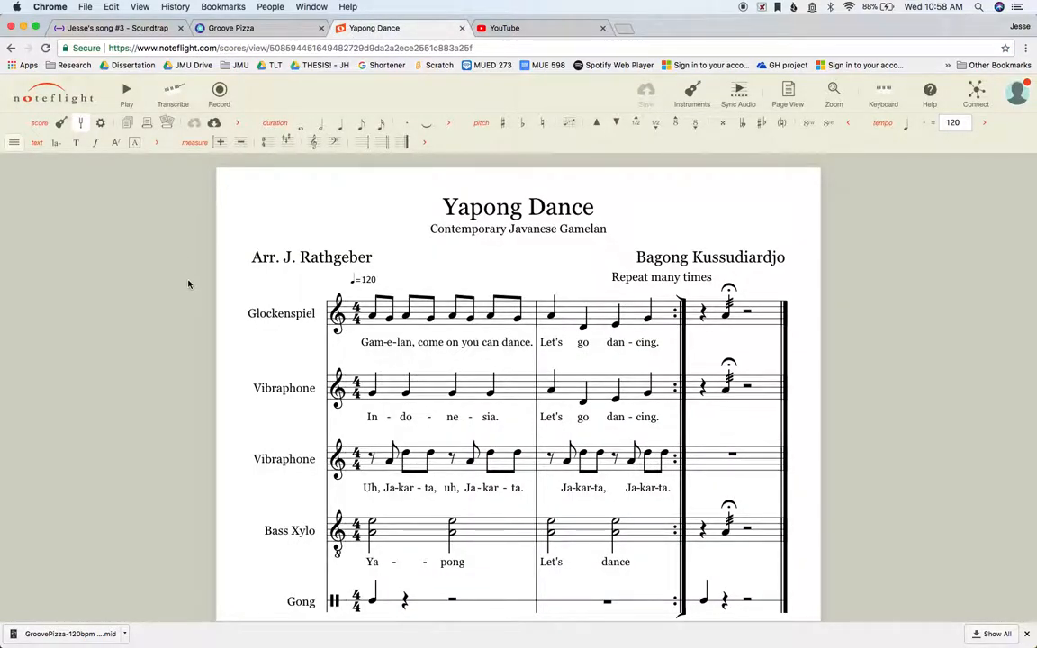
{"action": "left_click", "coordinate": [215, 123]}
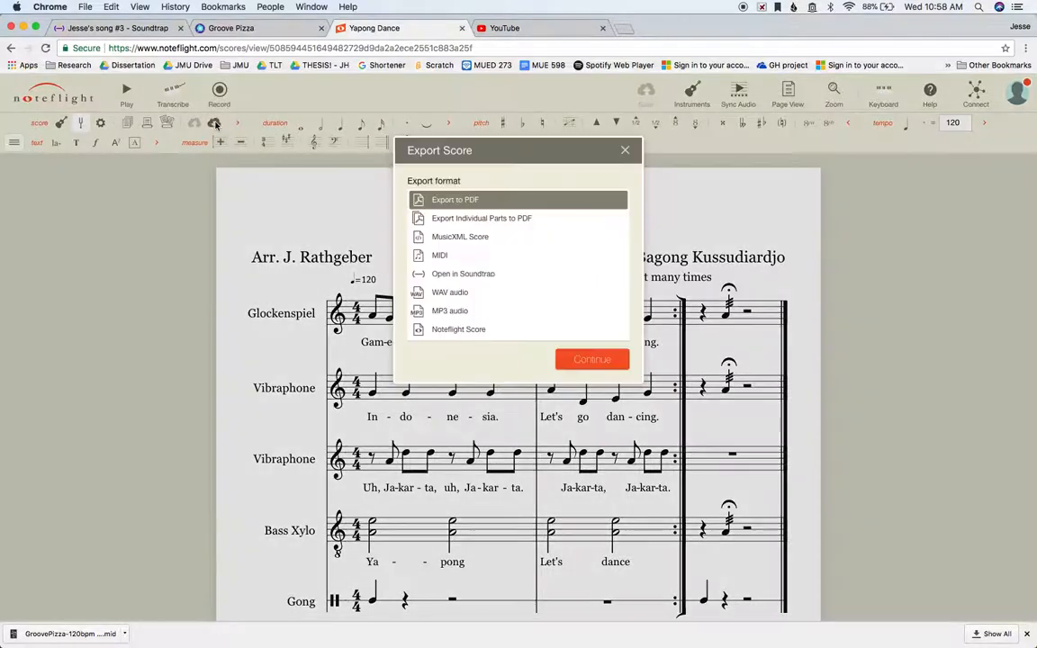
{"action": "left_click", "coordinate": [446, 256]}
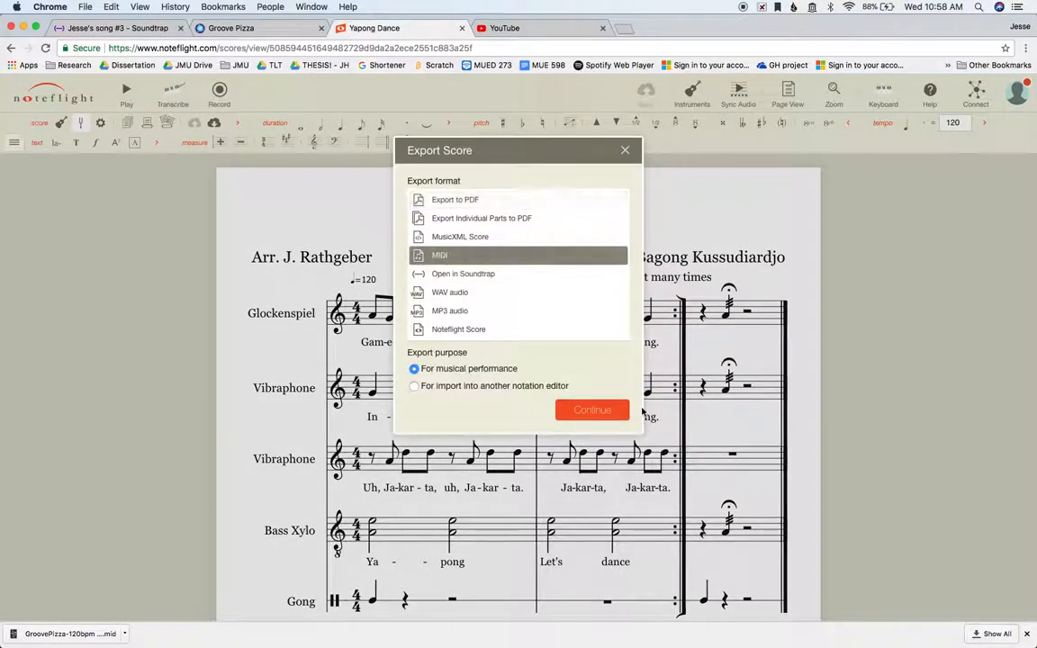
{"action": "left_click", "coordinate": [592, 412]}
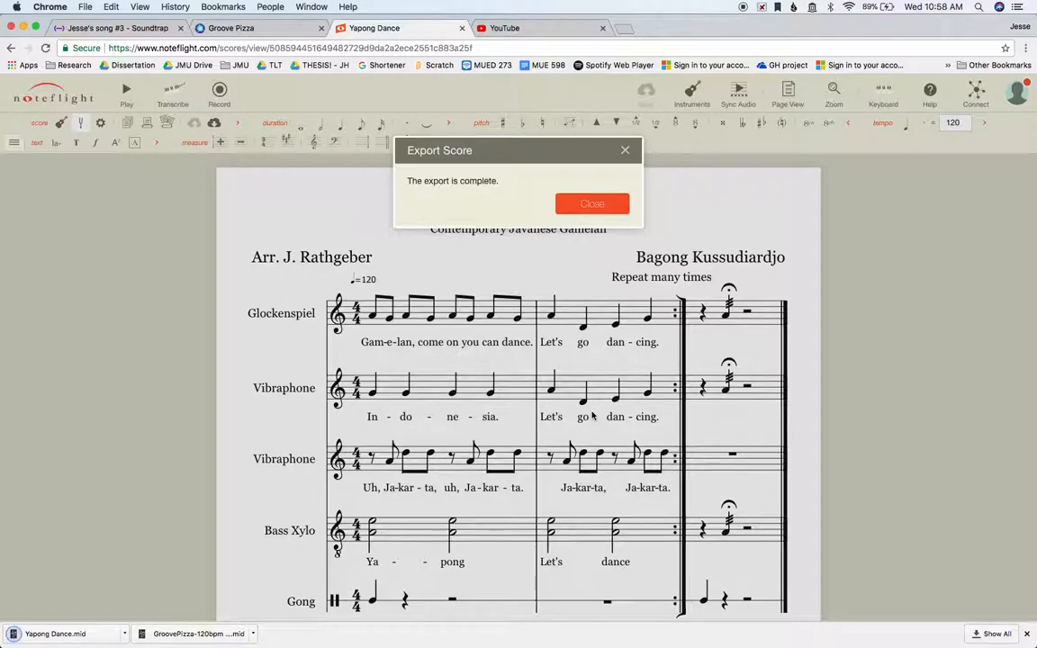
{"action": "left_click", "coordinate": [590, 204]}
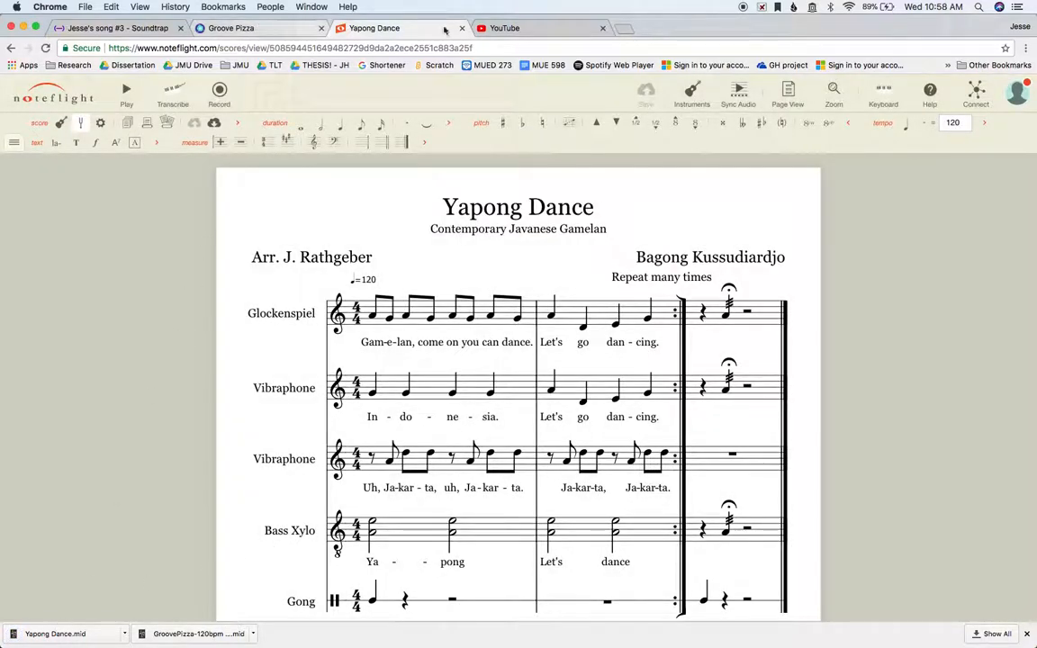
Step: Import Yapong Dance.mid into the Soundtrap song below Dubstepper and move all its clips to start at bar 1
{"action": "left_click", "coordinate": [109, 27]}
{"action": "left_click_drag", "start_coordinate": [99, 636], "coordinate": [154, 194]}
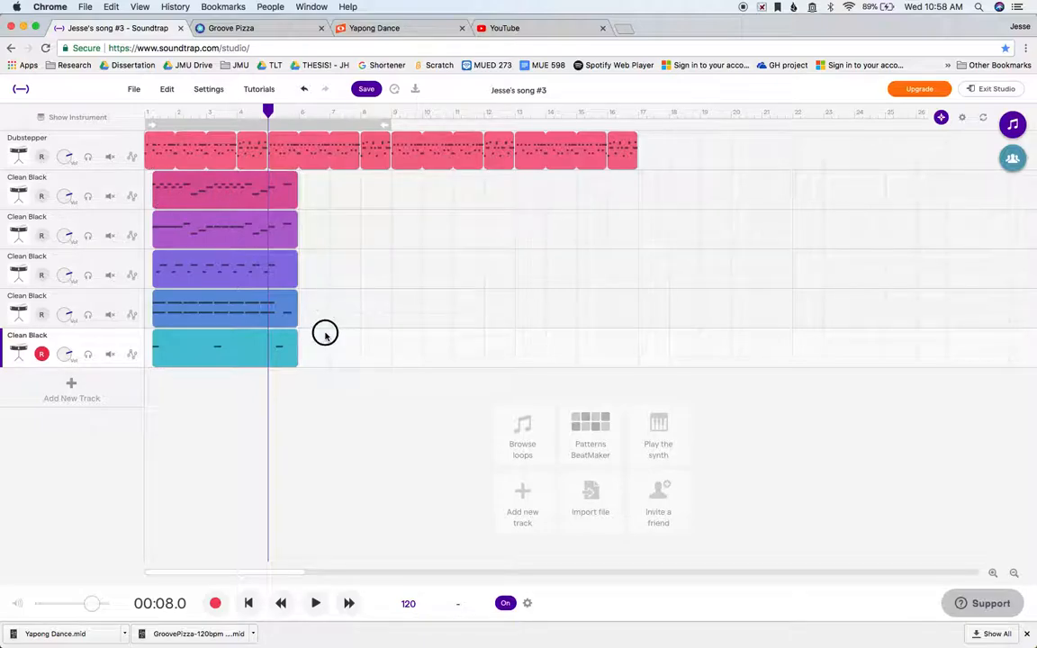
{"action": "left_click", "coordinate": [225, 188]}
{"action": "left_click_drag", "start_coordinate": [213, 190], "coordinate": [199, 204]}
{"action": "left_click", "coordinate": [377, 240]}
{"action": "left_click_drag", "start_coordinate": [343, 234], "coordinate": [221, 348]}
{"action": "left_click_drag", "start_coordinate": [249, 350], "coordinate": [240, 352]}
Step: Play the song from the start and open the instrument of the first Clean Black track
{"action": "key", "text": "Return"}
{"action": "key", "text": "space"}
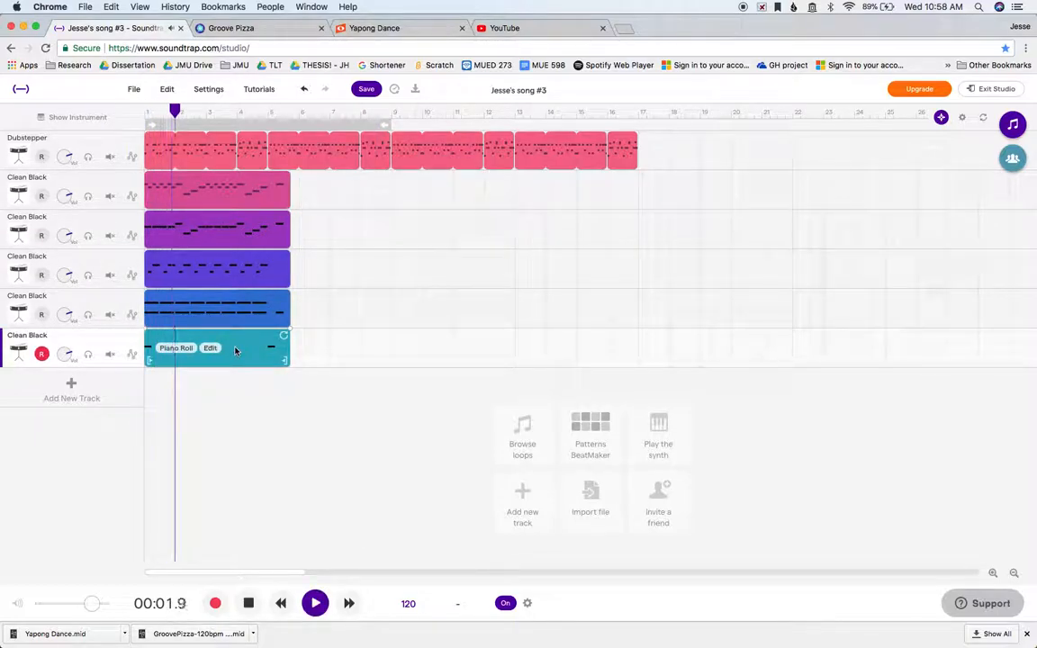
{"action": "key", "text": "space"}
{"action": "double_click", "coordinate": [57, 177]}
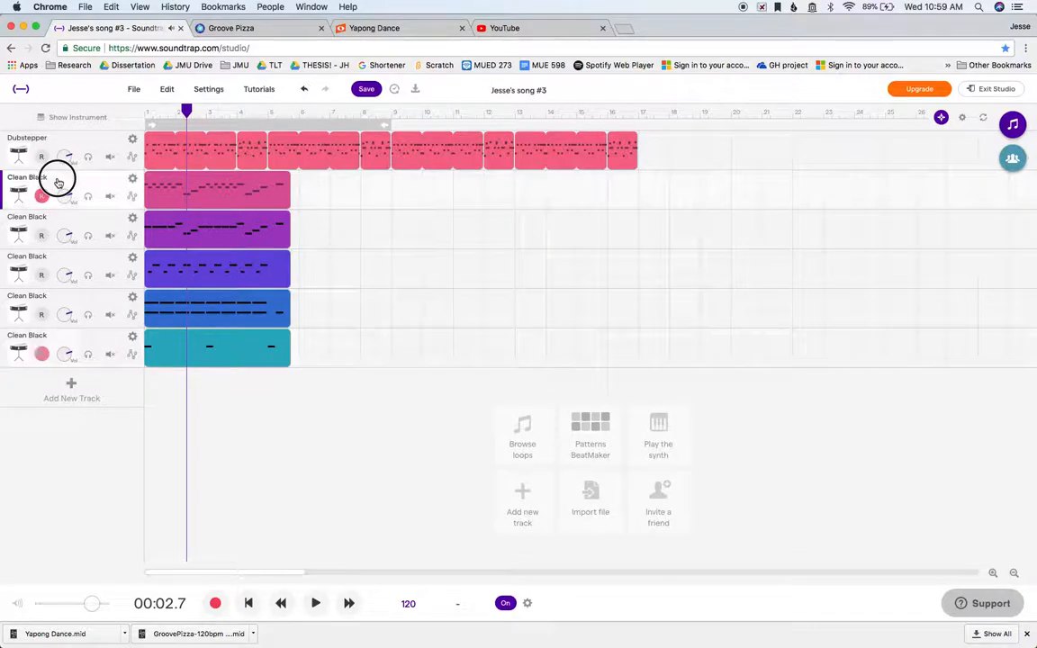
{"action": "left_click", "coordinate": [14, 198]}
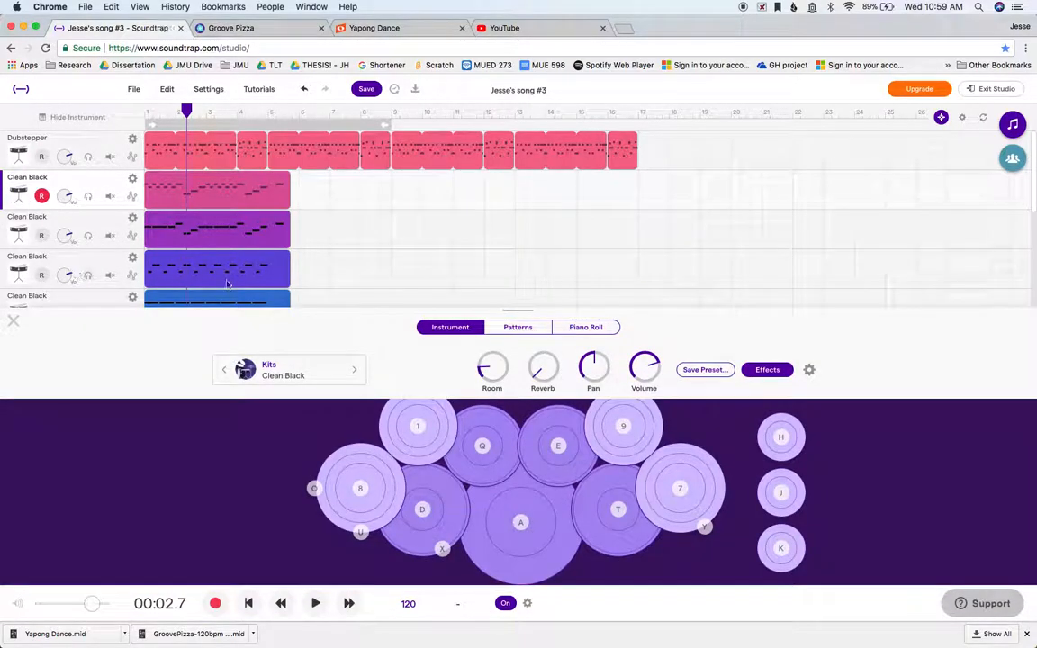
{"action": "left_click", "coordinate": [392, 245]}
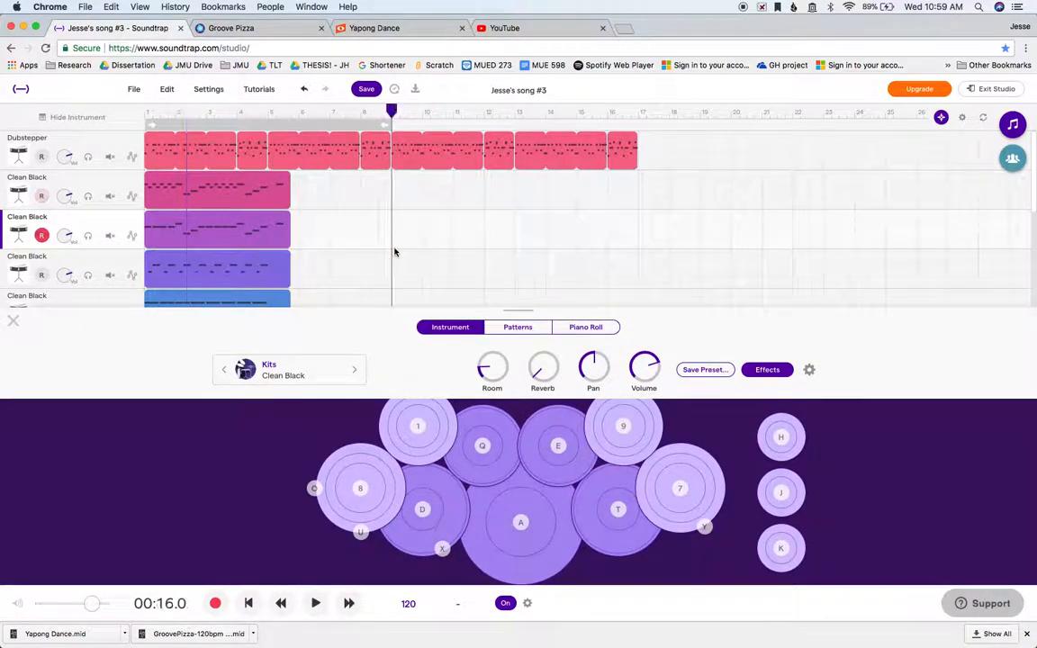
Step: Add a new Grand Piano track below the last Clean Black track
{"action": "scroll", "coordinate": [220, 251], "scroll_direction": "down", "scroll_amount": 2}
{"action": "scroll", "coordinate": [225, 243], "scroll_direction": "down", "scroll_amount": 4}
{"action": "left_click", "coordinate": [71, 202]}
{"action": "left_click", "coordinate": [563, 302]}
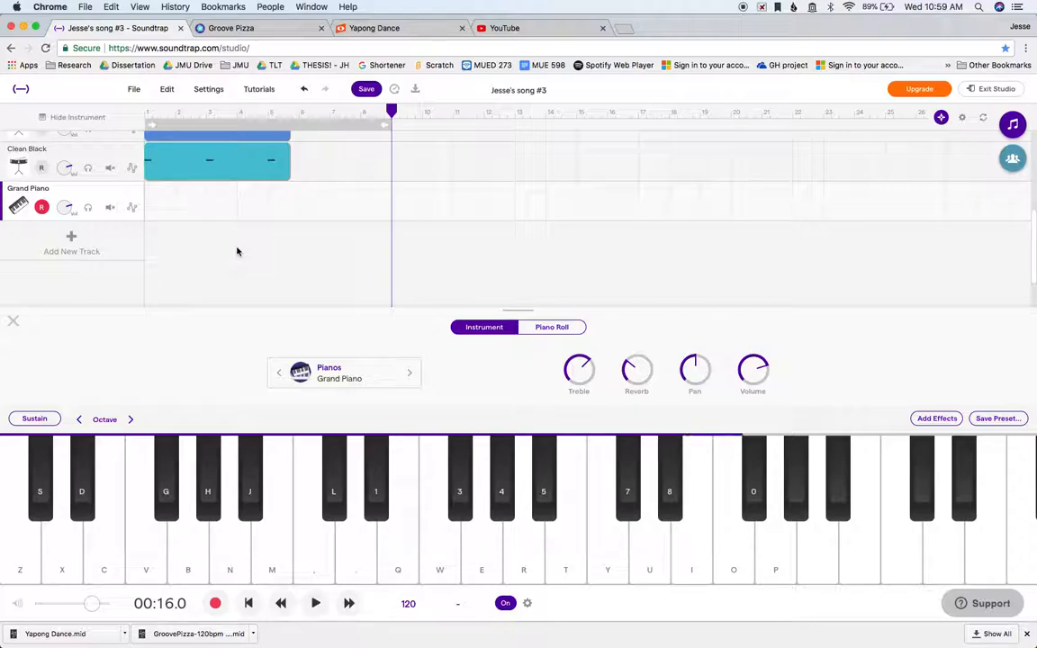
Step: Copy the first Clean Black clip to bar 1 of the Grand Piano track and play the song from the start
{"action": "scroll", "coordinate": [259, 240], "scroll_direction": "up", "scroll_amount": 5}
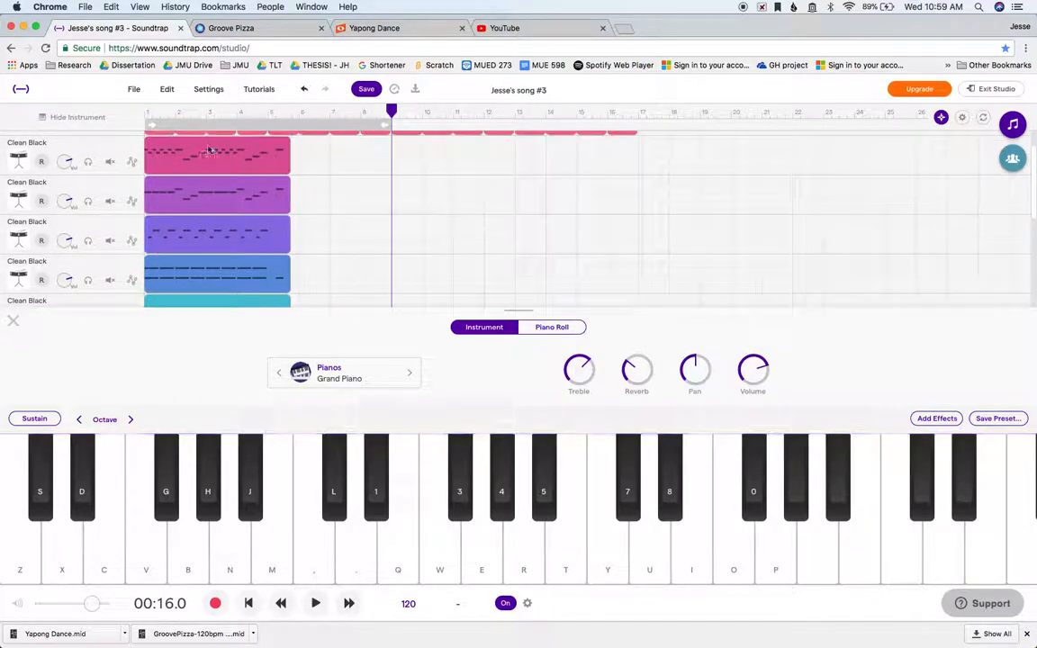
{"action": "scroll", "coordinate": [209, 151], "scroll_direction": "up", "scroll_amount": 1}
{"action": "left_click", "coordinate": [244, 182]}
{"action": "key", "text": "Return"}
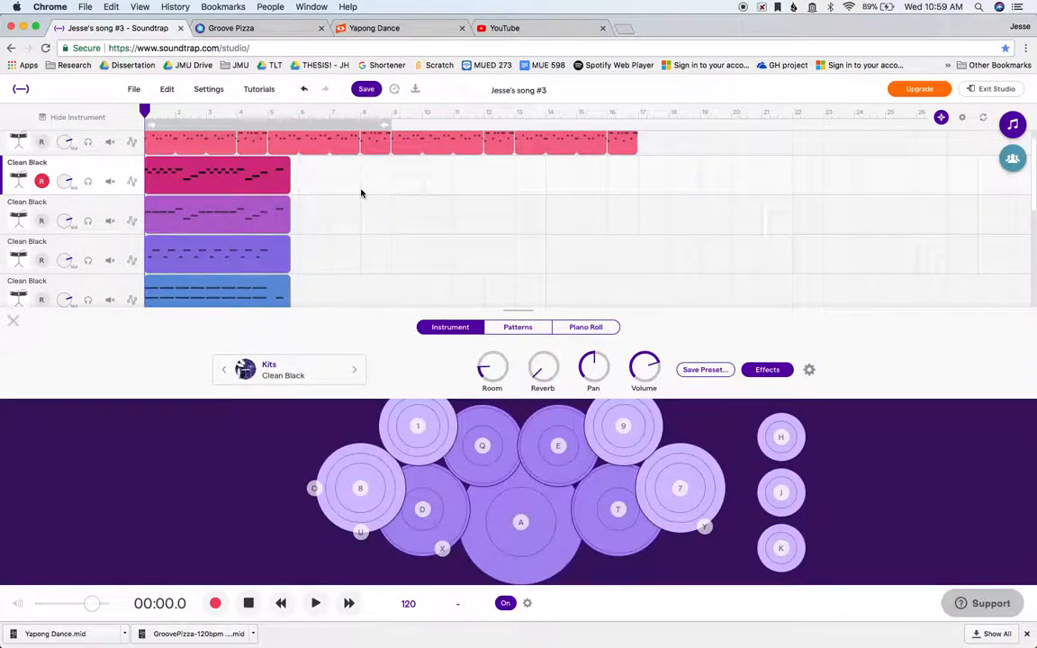
{"action": "scroll", "coordinate": [361, 193], "scroll_direction": "down", "scroll_amount": 3}
{"action": "left_click", "coordinate": [146, 251]}
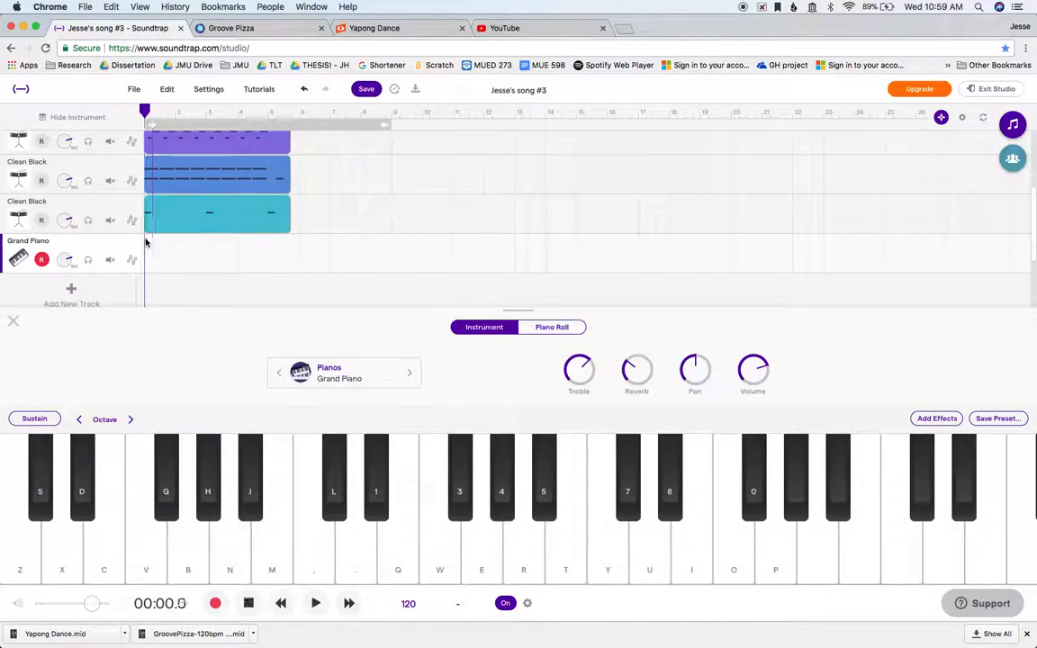
{"action": "key", "text": "ctrl+v"}
{"action": "key", "text": "Return"}
{"action": "key", "text": "space"}
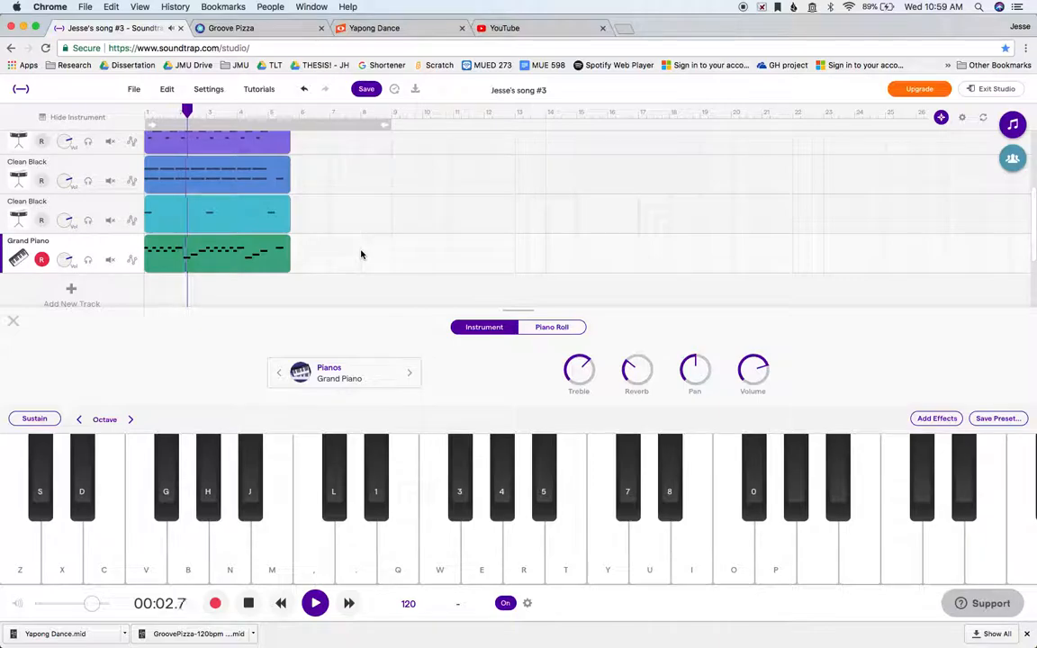
Step: Delete the imported clips from all five Clean Black tracks
{"action": "left_click", "coordinate": [290, 210]}
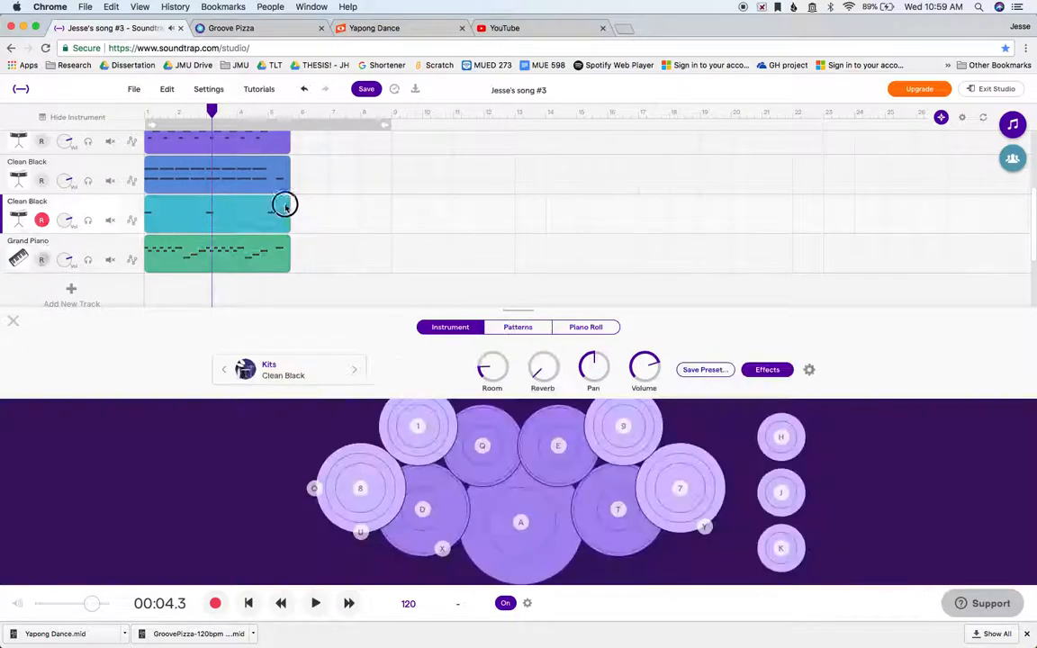
{"action": "scroll", "coordinate": [277, 194], "scroll_direction": "up", "scroll_amount": 5}
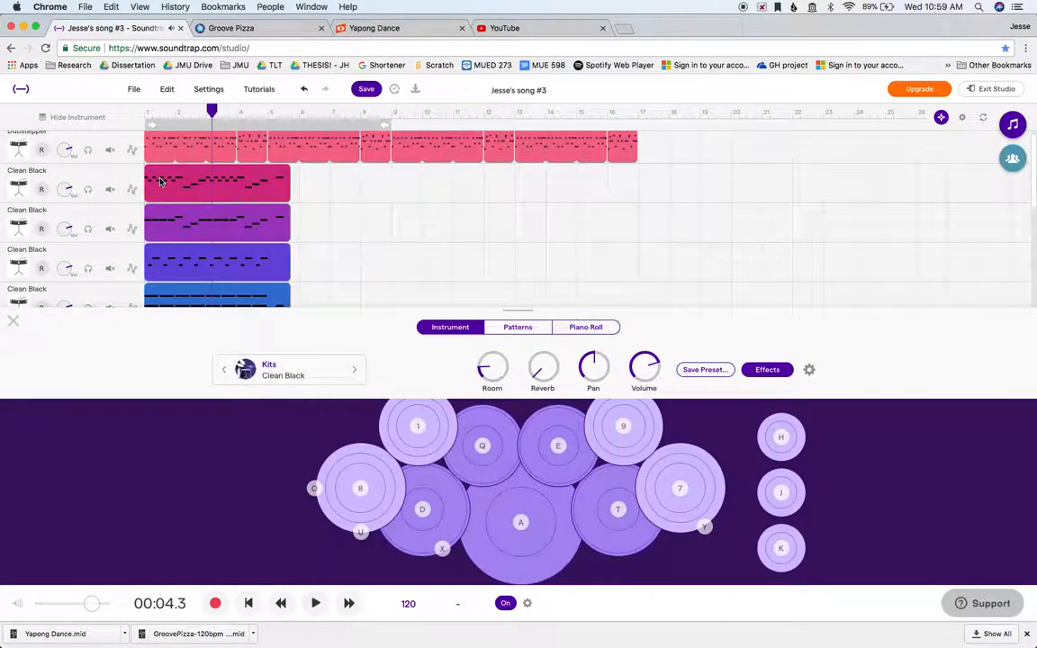
{"action": "key", "text": "Delete"}
Step: Delete the five empty Clean Black tracks between Dubstepper and Grand Piano
{"action": "left_click", "coordinate": [135, 172]}
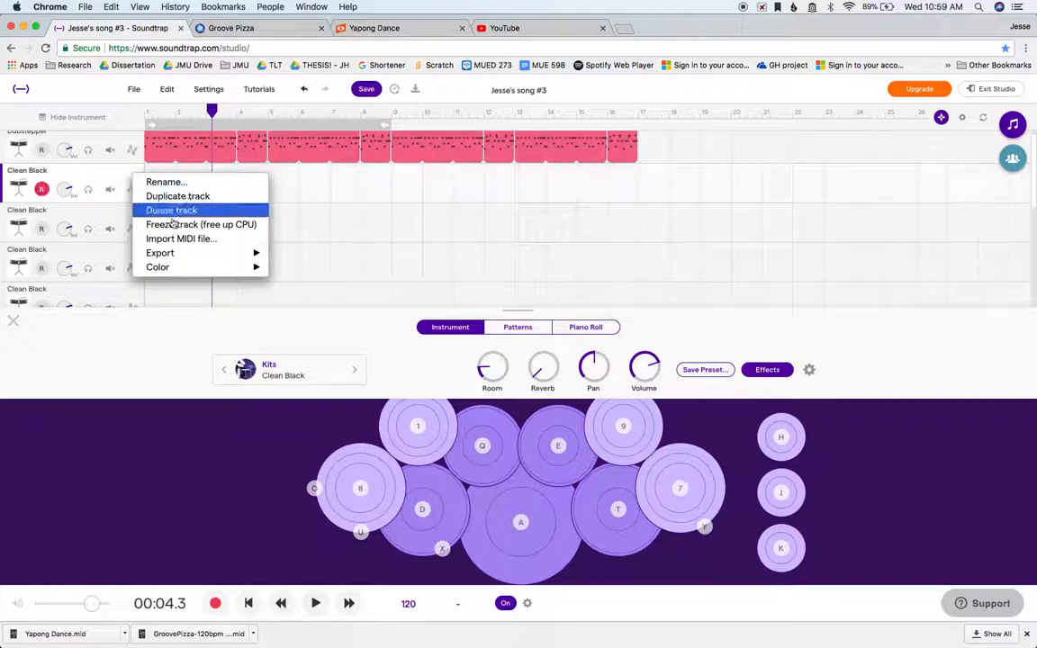
{"action": "left_click", "coordinate": [172, 210]}
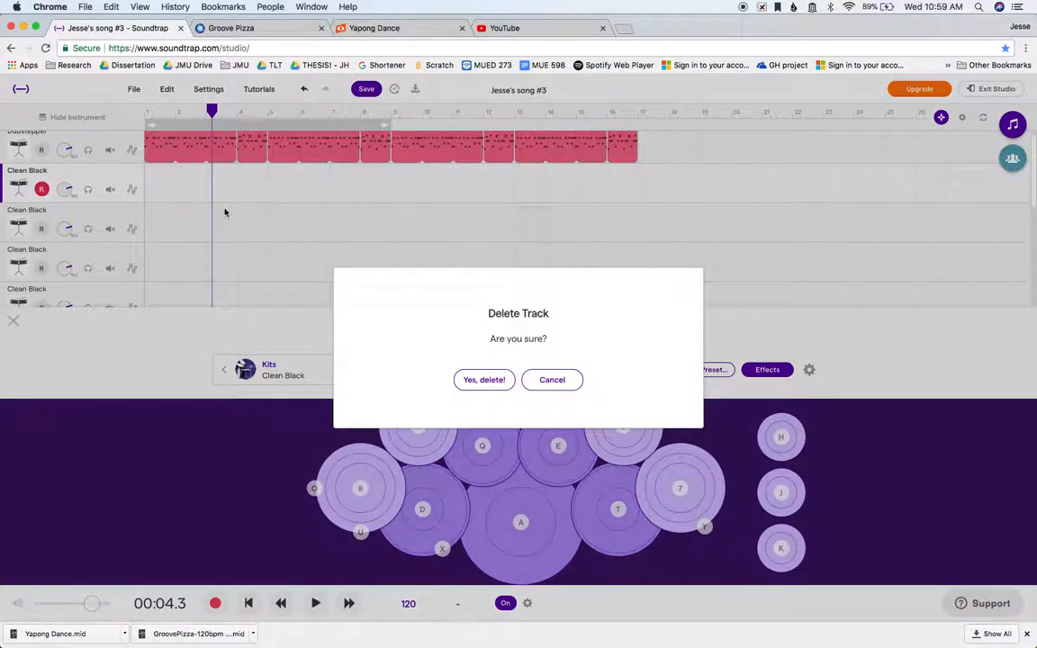
{"action": "left_click", "coordinate": [482, 380]}
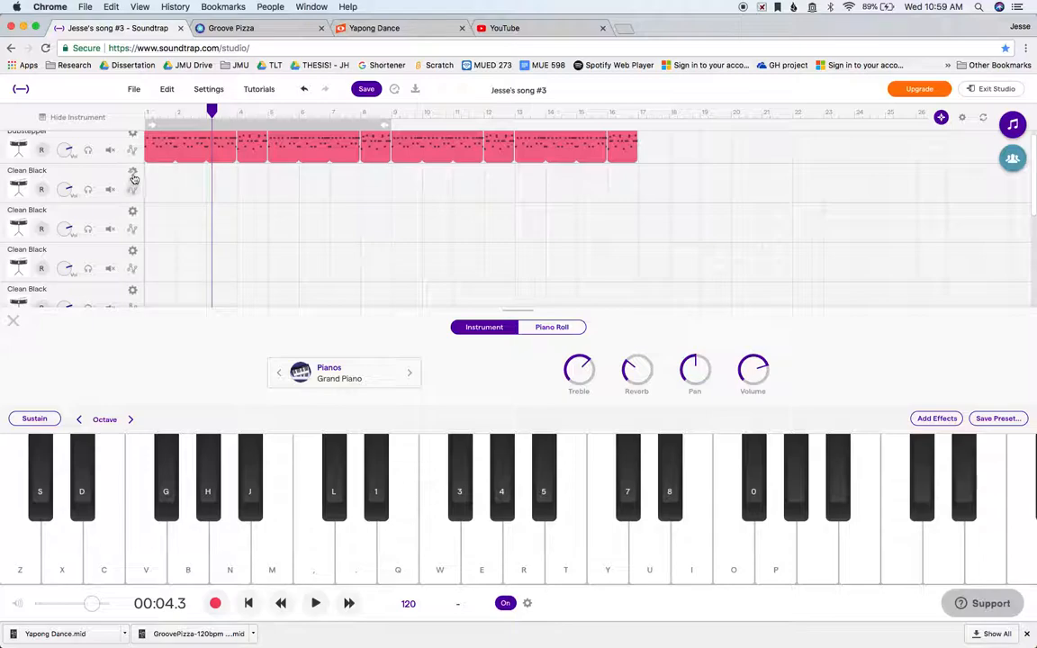
{"action": "left_click", "coordinate": [133, 171]}
{"action": "left_click", "coordinate": [175, 207]}
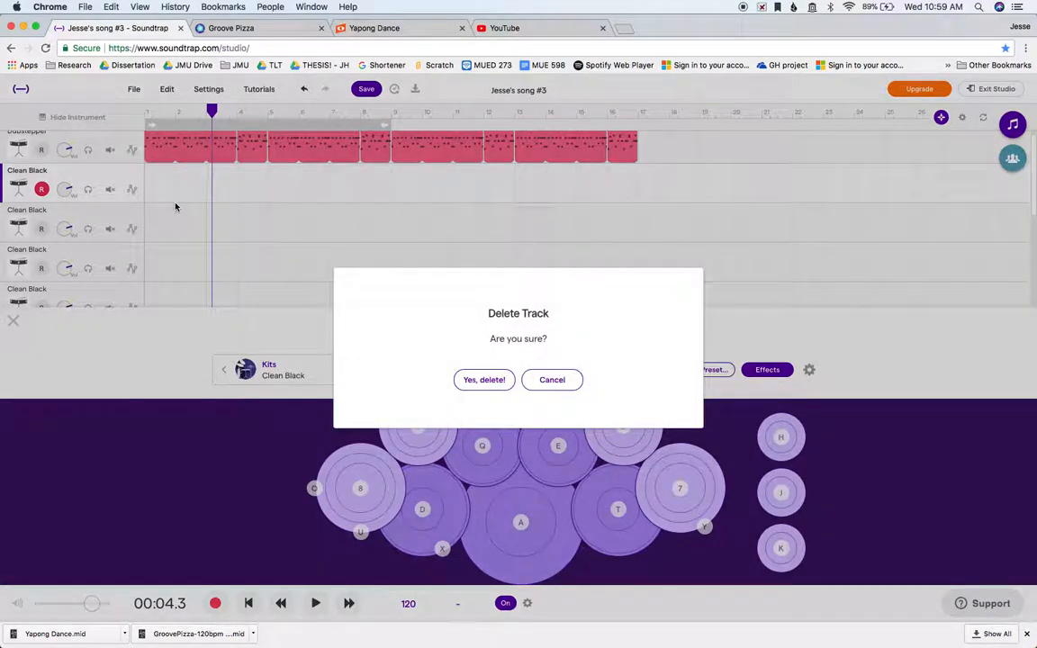
{"action": "left_click", "coordinate": [484, 380]}
{"action": "left_click", "coordinate": [131, 171]}
{"action": "mouse_move", "coordinate": [190, 256]}
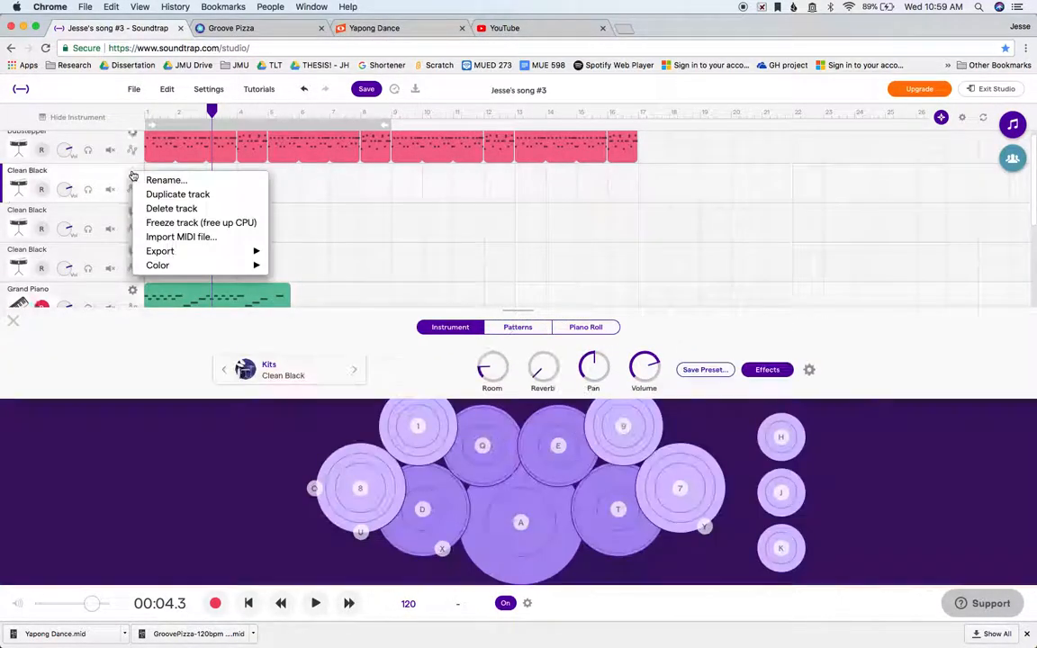
{"action": "left_click", "coordinate": [179, 208]}
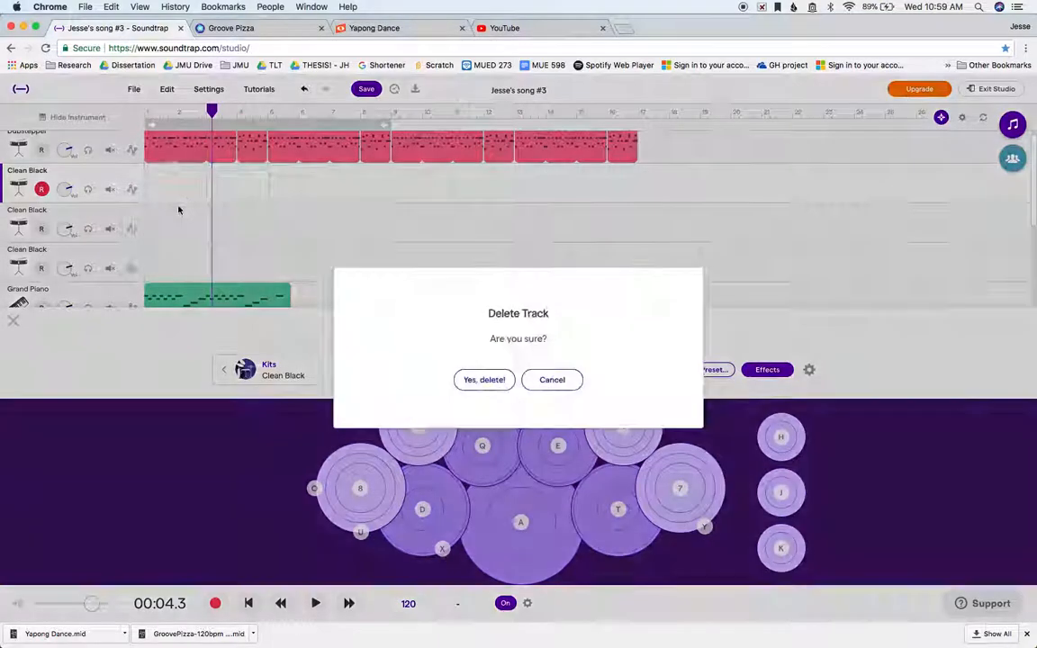
{"action": "left_click", "coordinate": [462, 379]}
{"action": "left_click", "coordinate": [132, 172]}
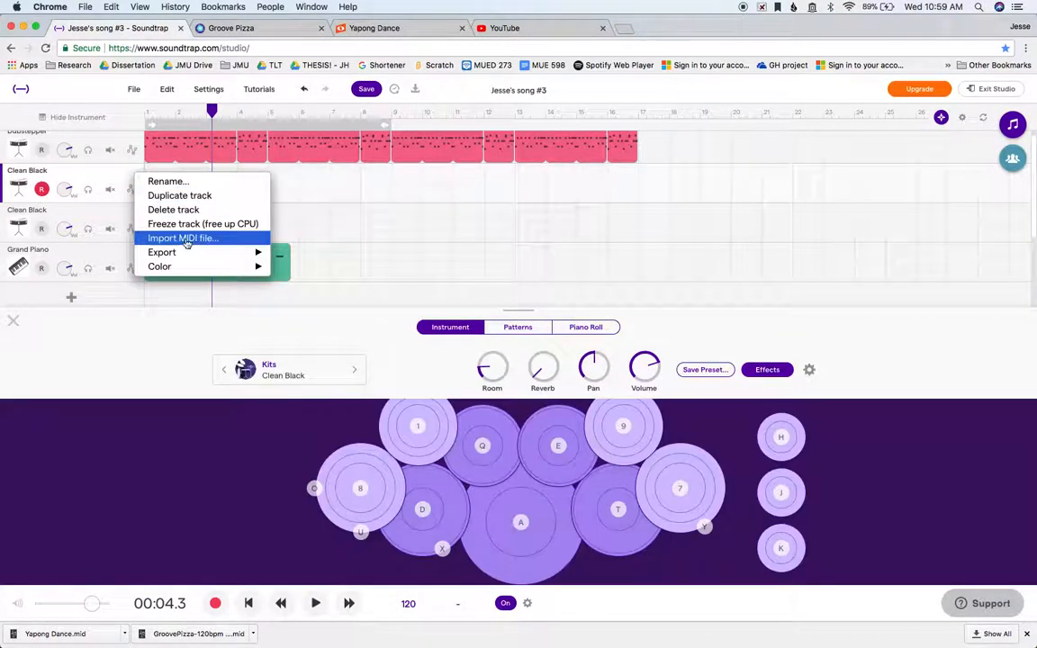
{"action": "left_click", "coordinate": [178, 208]}
{"action": "left_click", "coordinate": [475, 386]}
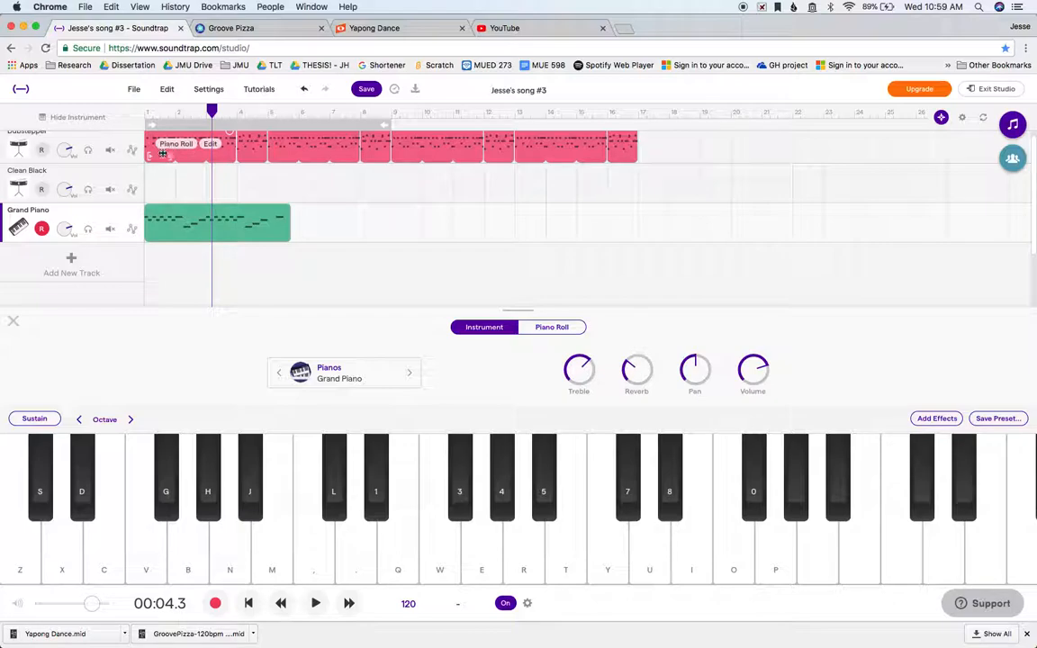
{"action": "left_click", "coordinate": [132, 189]}
{"action": "left_click", "coordinate": [177, 209]}
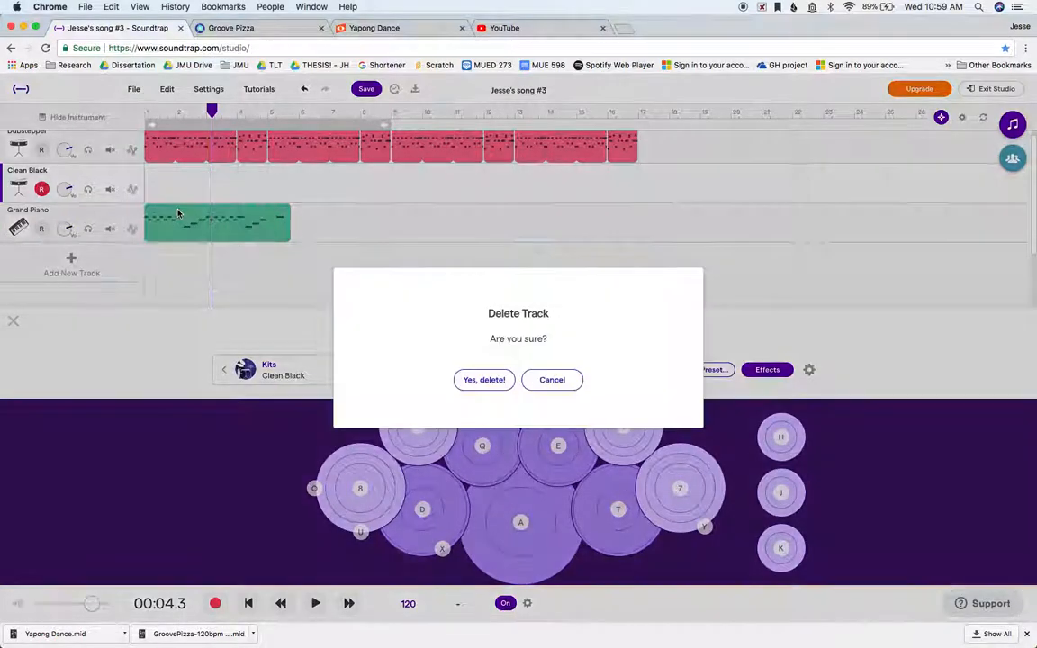
{"action": "left_click", "coordinate": [480, 381]}
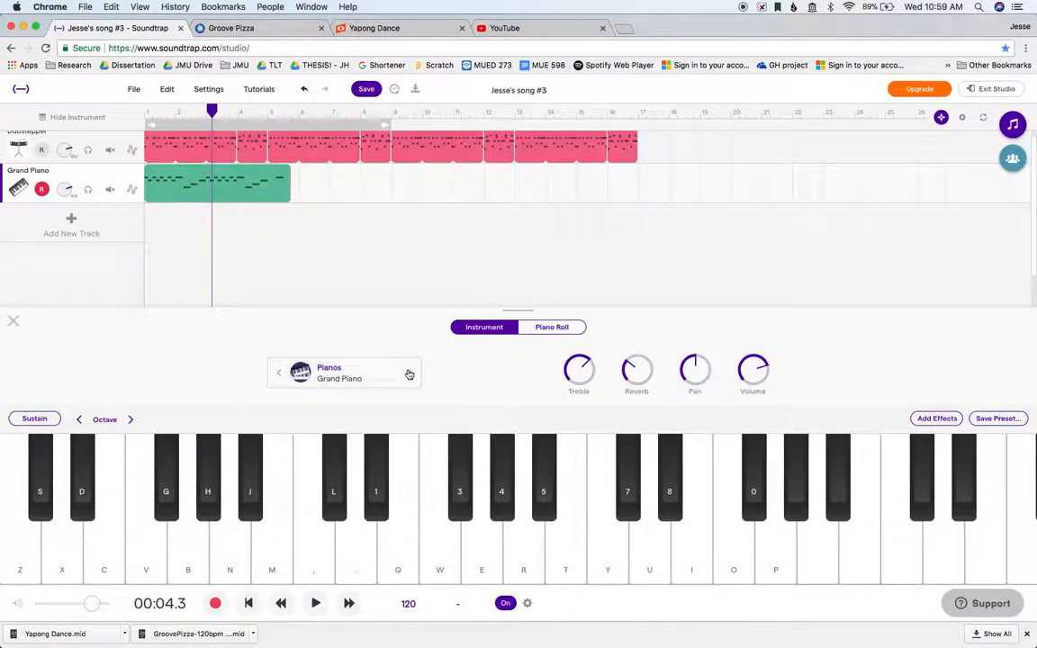
Step: Change the Grand Piano track's instrument to the Heist Bass preset under Guitar and Bass, Bass - Synth, and play the song from the start
{"action": "left_click", "coordinate": [342, 376]}
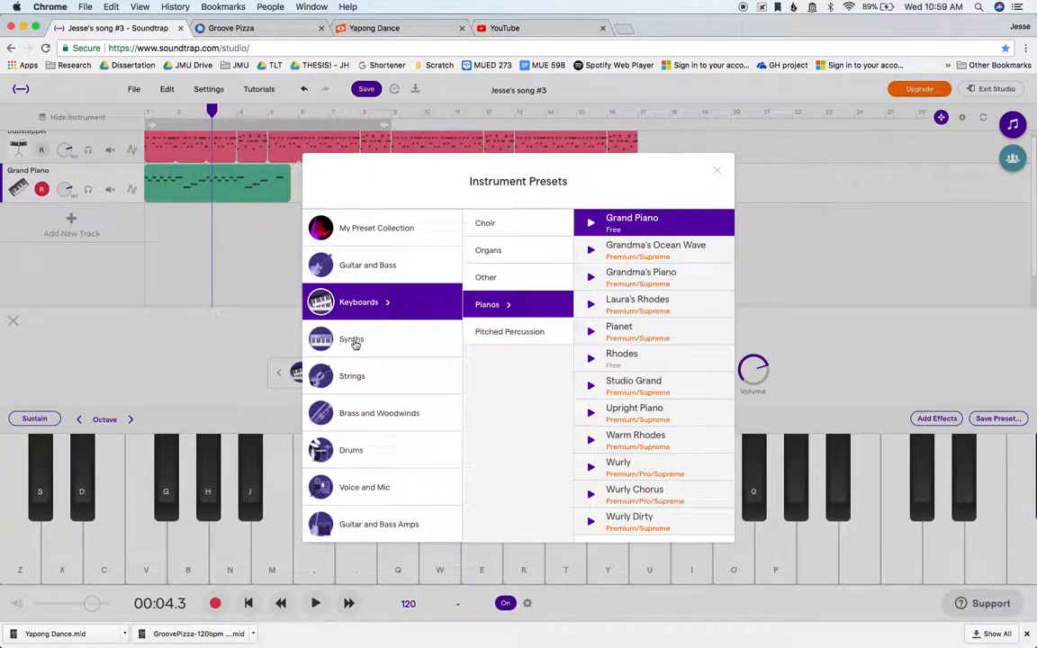
{"action": "left_click", "coordinate": [399, 526]}
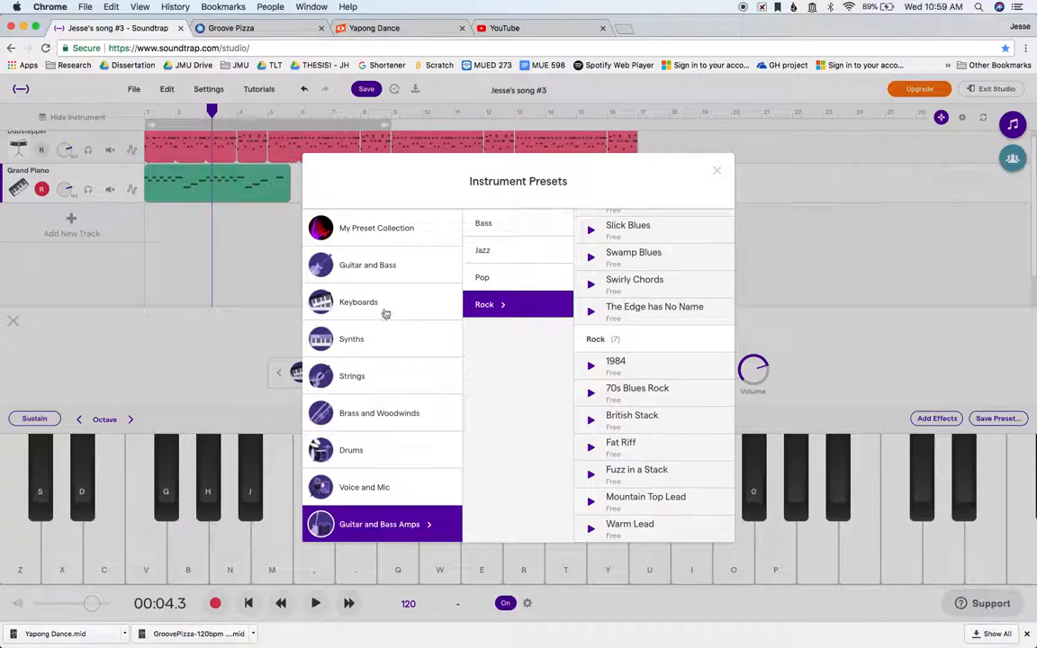
{"action": "left_click", "coordinate": [373, 275]}
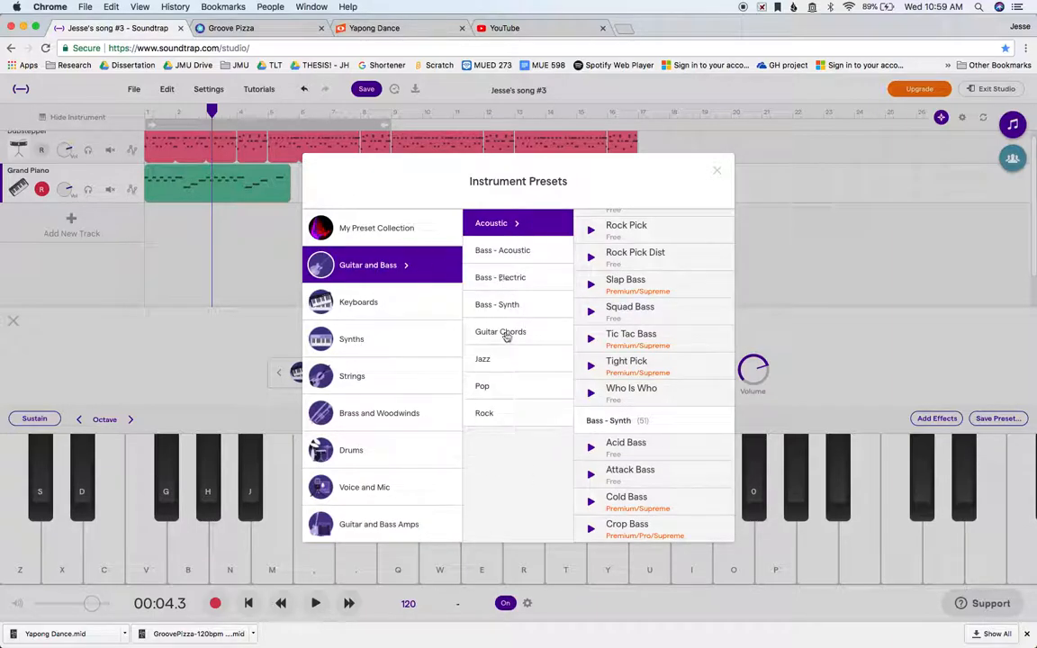
{"action": "left_click", "coordinate": [515, 305]}
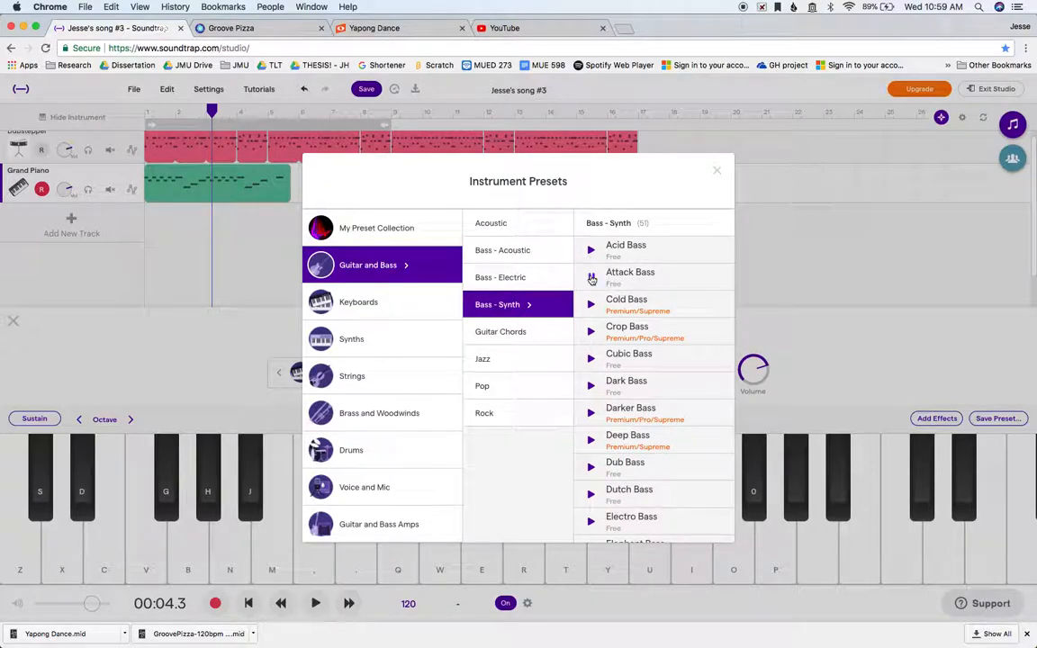
{"action": "scroll", "coordinate": [651, 321], "scroll_direction": "down", "scroll_amount": 3}
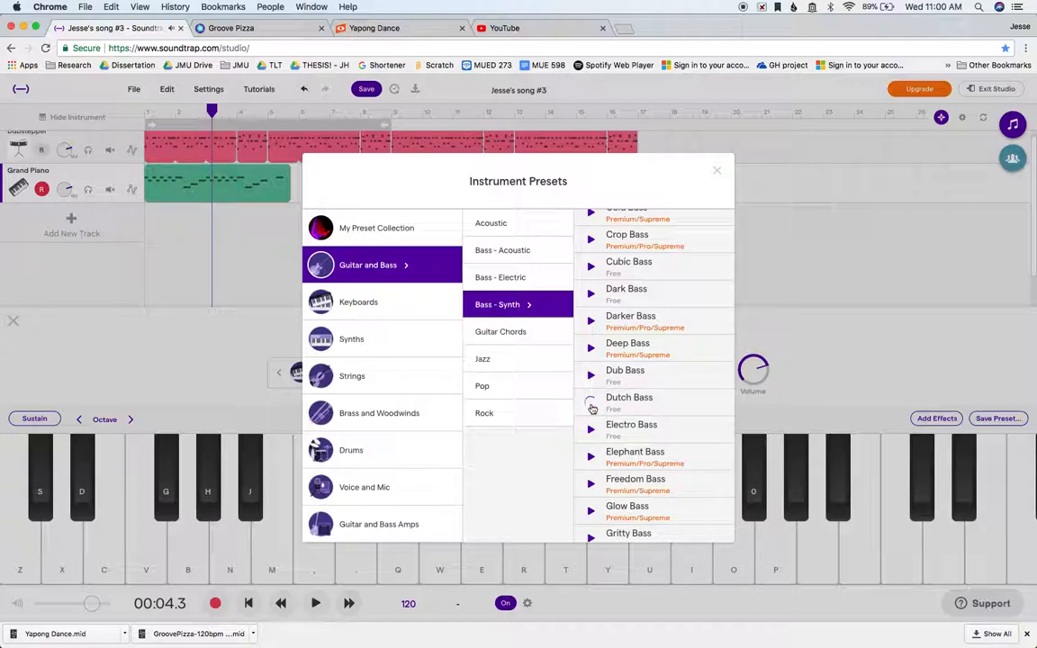
{"action": "scroll", "coordinate": [667, 440], "scroll_direction": "down", "scroll_amount": 6}
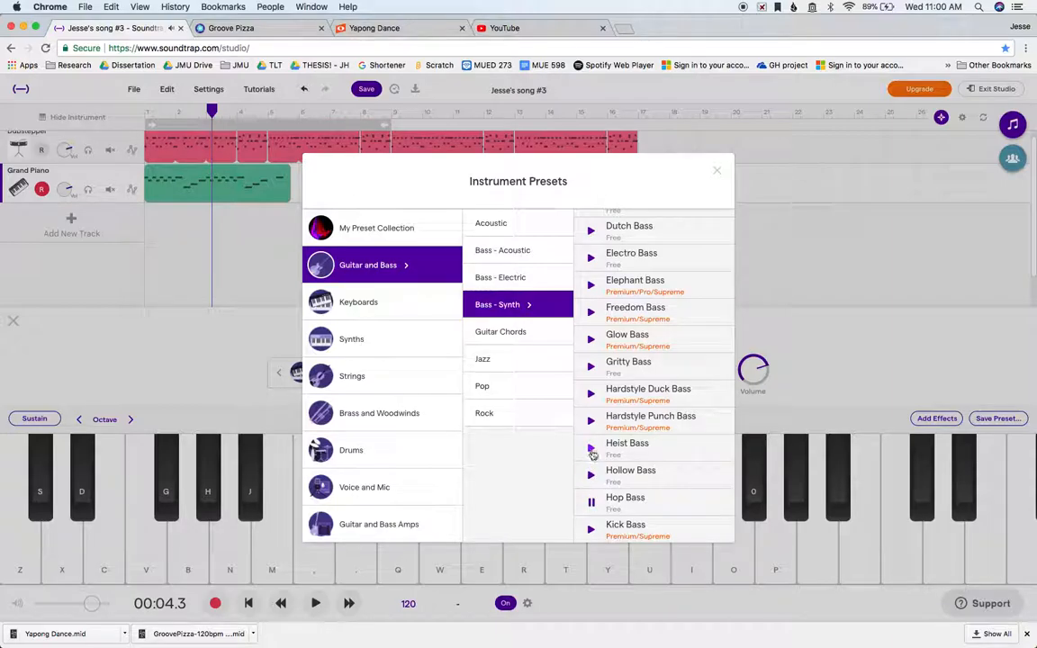
{"action": "scroll", "coordinate": [625, 494], "scroll_direction": "down", "scroll_amount": 4}
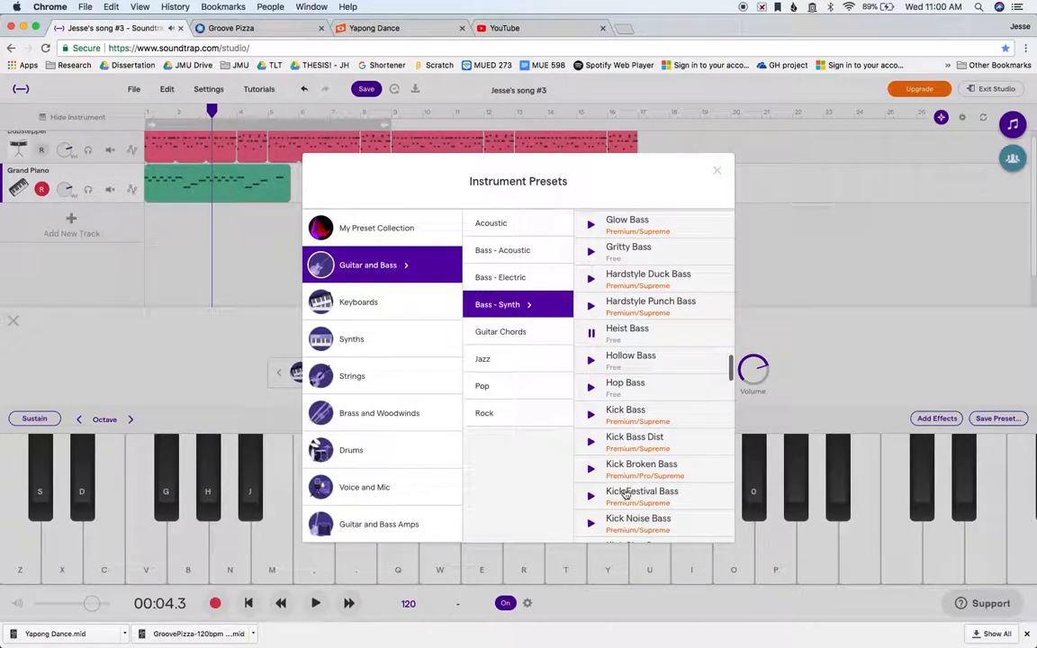
{"action": "left_click", "coordinate": [625, 324]}
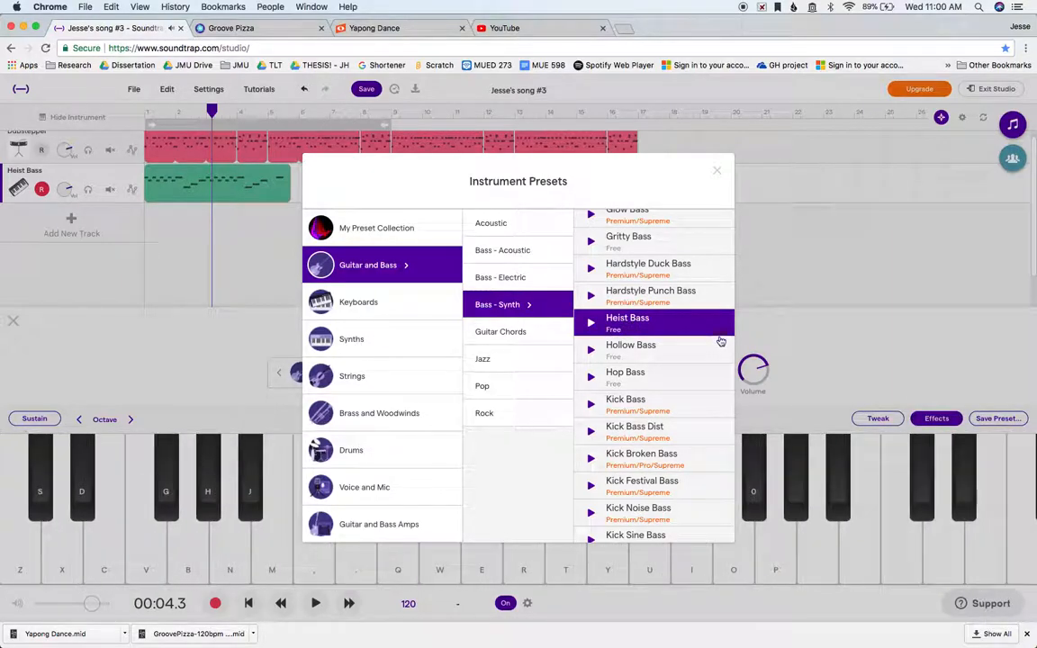
{"action": "left_click", "coordinate": [855, 218]}
{"action": "key", "text": "Return"}
{"action": "key", "text": "space"}
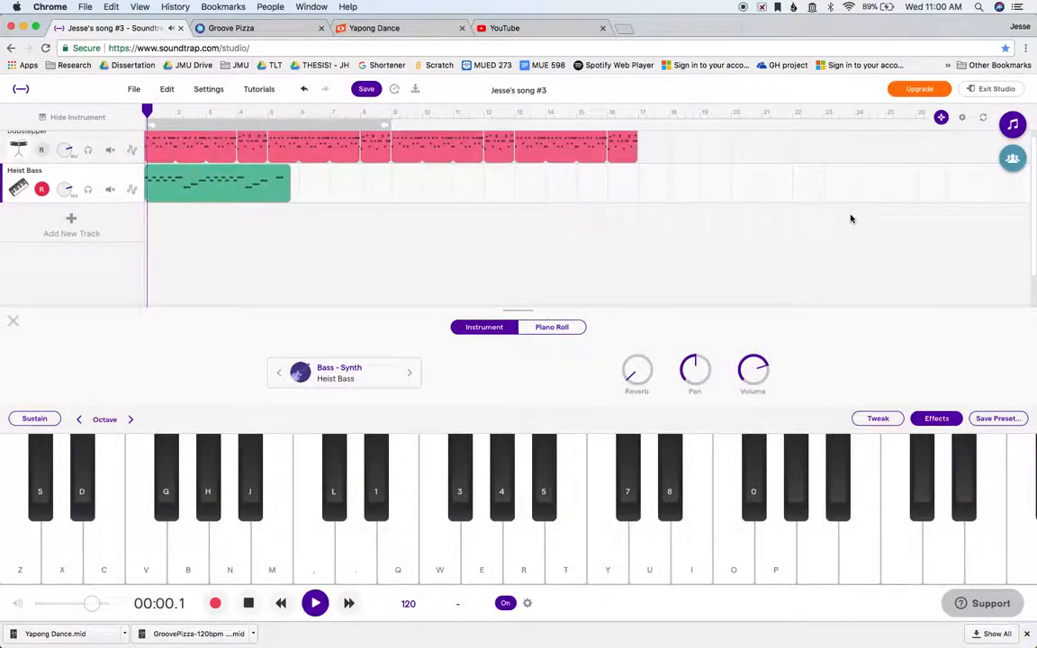
{"action": "key", "text": "space"}
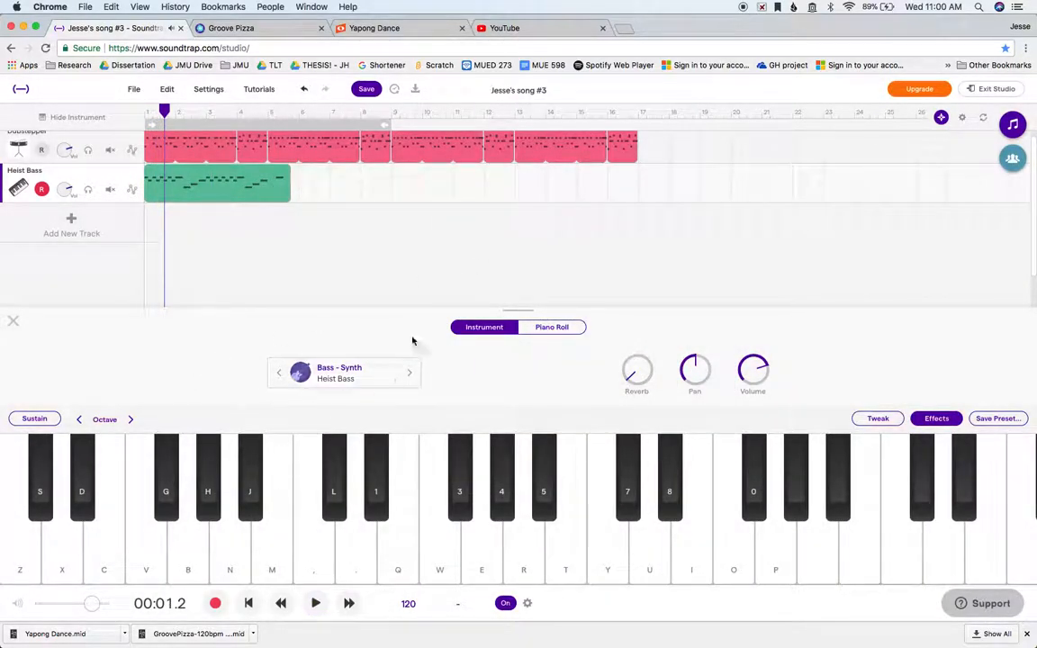
Step: Transpose all notes of the Heist Bass clip down one octave in the piano roll
{"action": "left_click", "coordinate": [560, 327]}
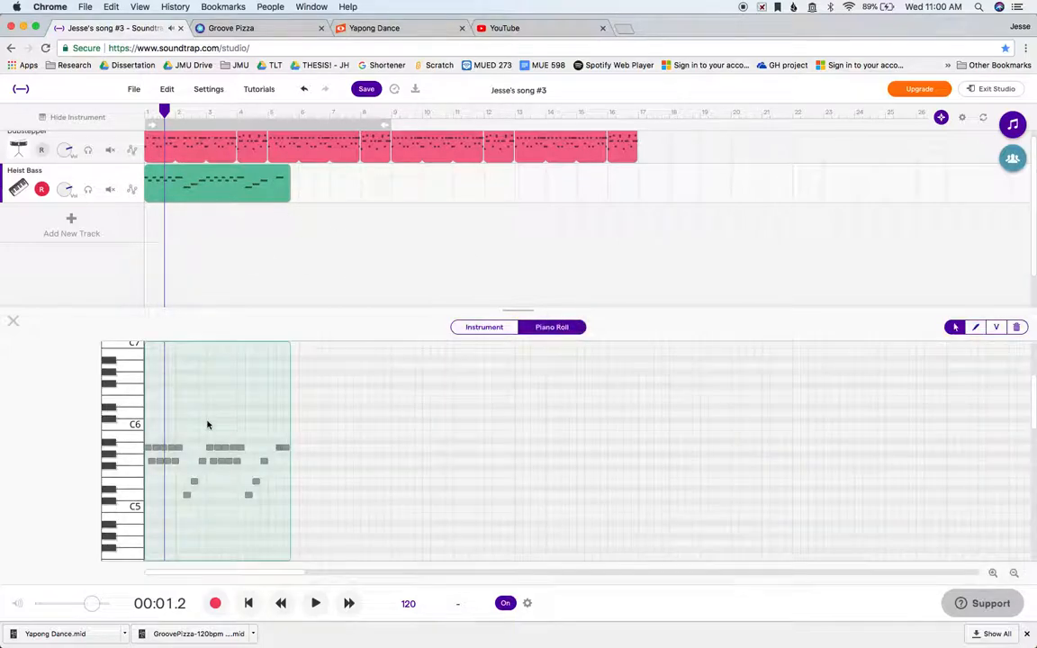
{"action": "left_click_drag", "start_coordinate": [154, 422], "coordinate": [300, 519]}
{"action": "left_click", "coordinate": [321, 520]}
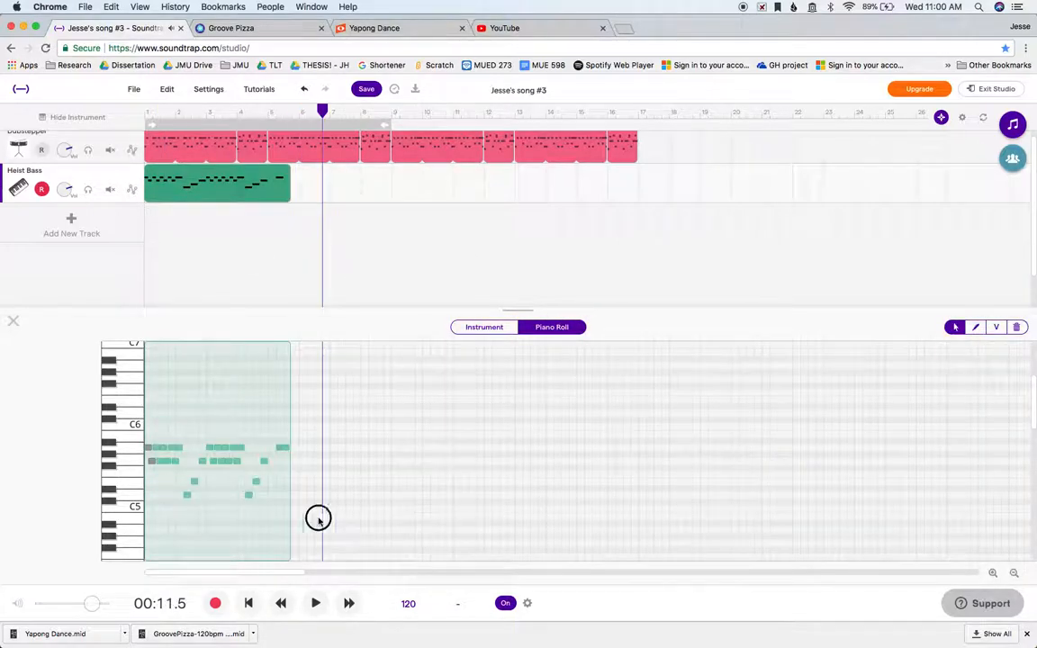
{"action": "left_click_drag", "start_coordinate": [136, 437], "coordinate": [291, 523]}
{"action": "scroll", "coordinate": [130, 442], "scroll_direction": "down", "scroll_amount": 1}
{"action": "left_click", "coordinate": [147, 439]}
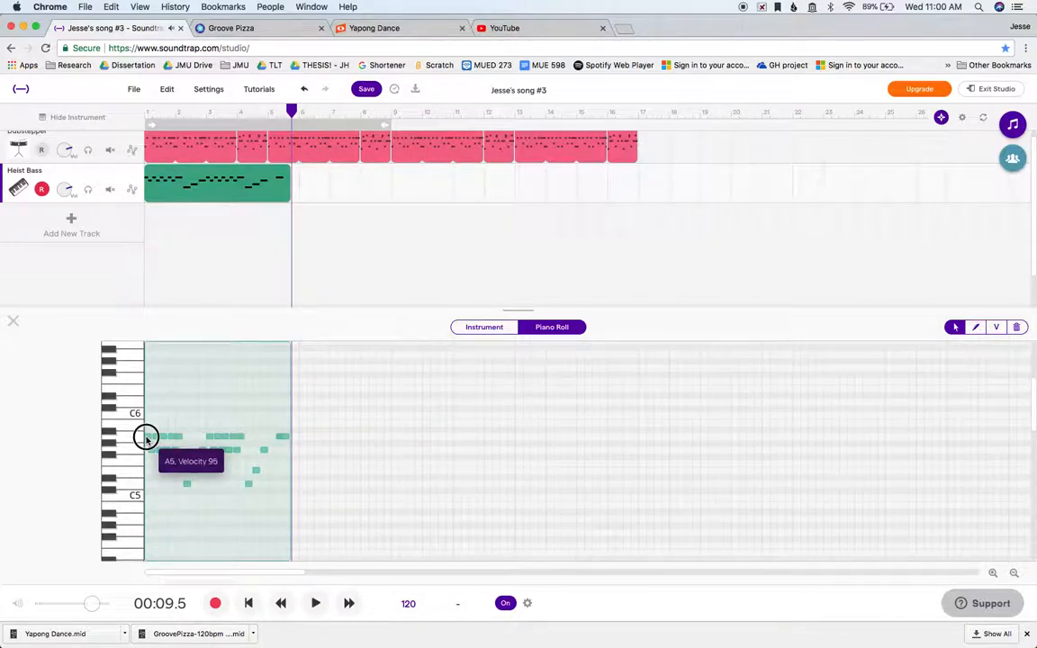
{"action": "left_click_drag", "start_coordinate": [147, 439], "coordinate": [146, 523]}
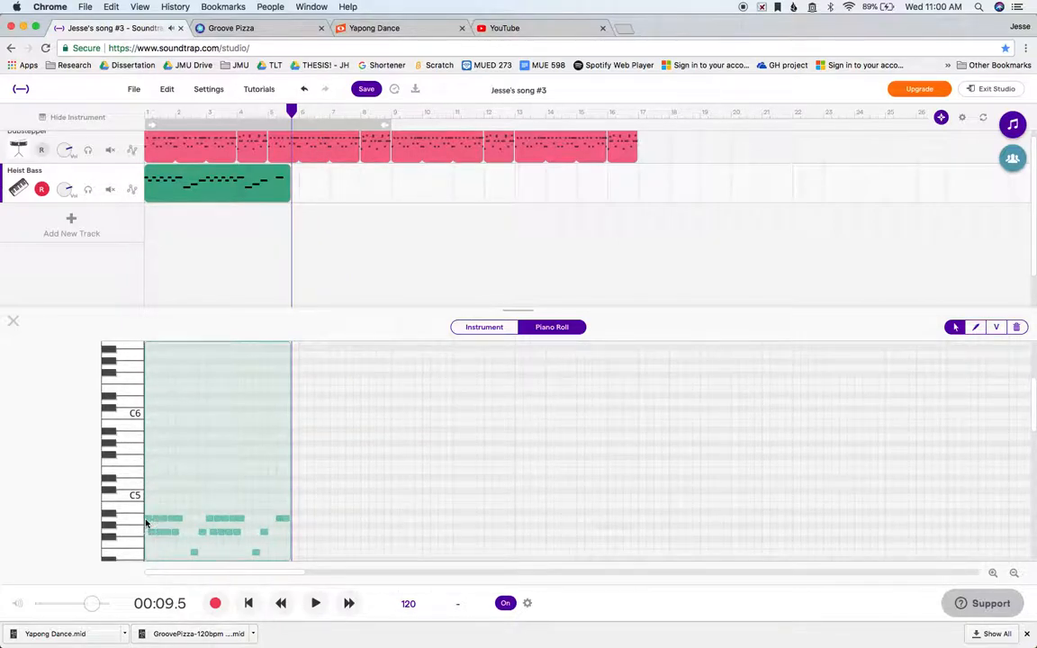
Step: Transpose all notes of the Heist Bass clip down two more octaves in the piano roll and play the song from the start
{"action": "scroll", "coordinate": [146, 523], "scroll_direction": "down", "scroll_amount": 1}
{"action": "left_click_drag", "start_coordinate": [146, 394], "coordinate": [147, 475]}
{"action": "scroll", "coordinate": [147, 476], "scroll_direction": "down", "scroll_amount": 2}
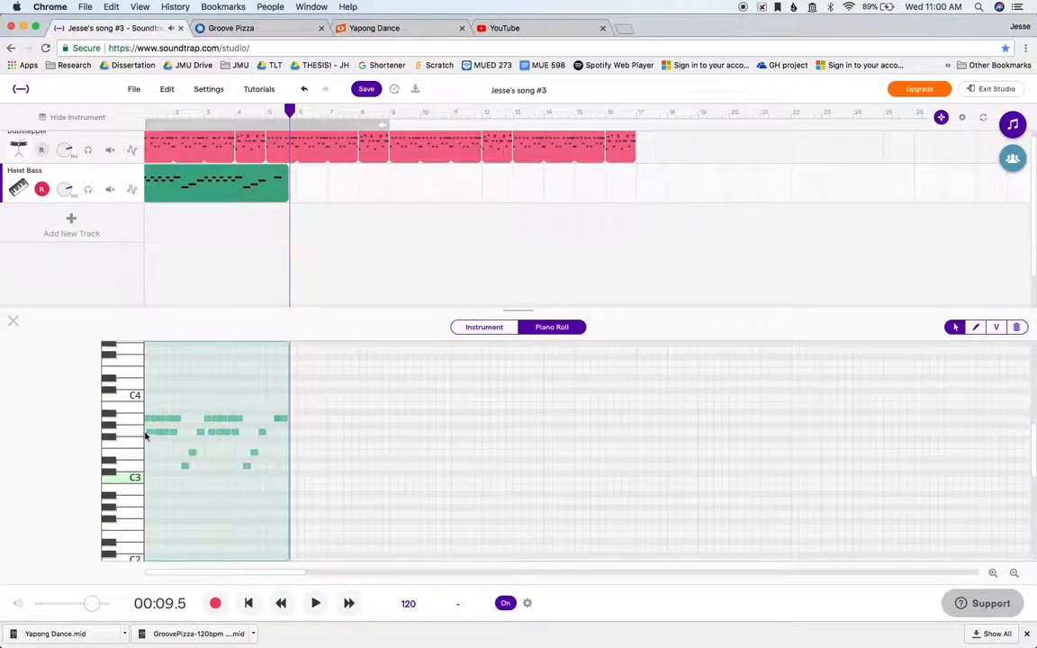
{"action": "left_click_drag", "start_coordinate": [146, 420], "coordinate": [141, 506]}
{"action": "key", "text": "Return"}
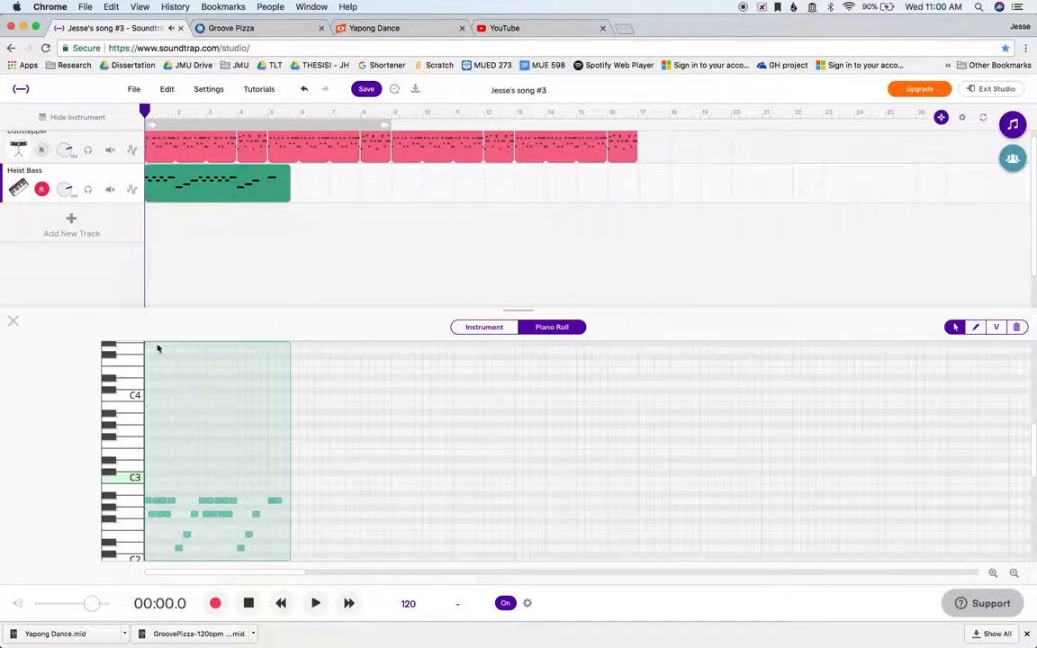
{"action": "left_click", "coordinate": [214, 250]}
{"action": "key", "text": "Return"}
{"action": "key", "text": "space"}
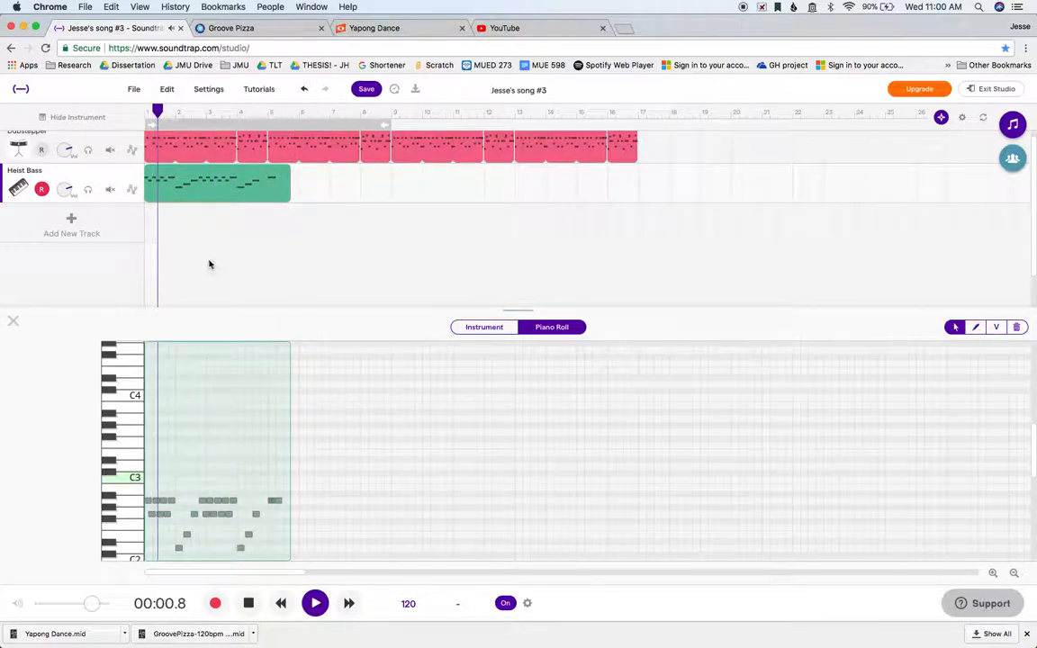
{"action": "key", "text": "space"}
Step: Lower all Heist Bass notes by one further octave and play the song from the start
{"action": "scroll", "coordinate": [180, 465], "scroll_direction": "down", "scroll_amount": 1}
{"action": "left_click_drag", "start_coordinate": [151, 454], "coordinate": [243, 547]}
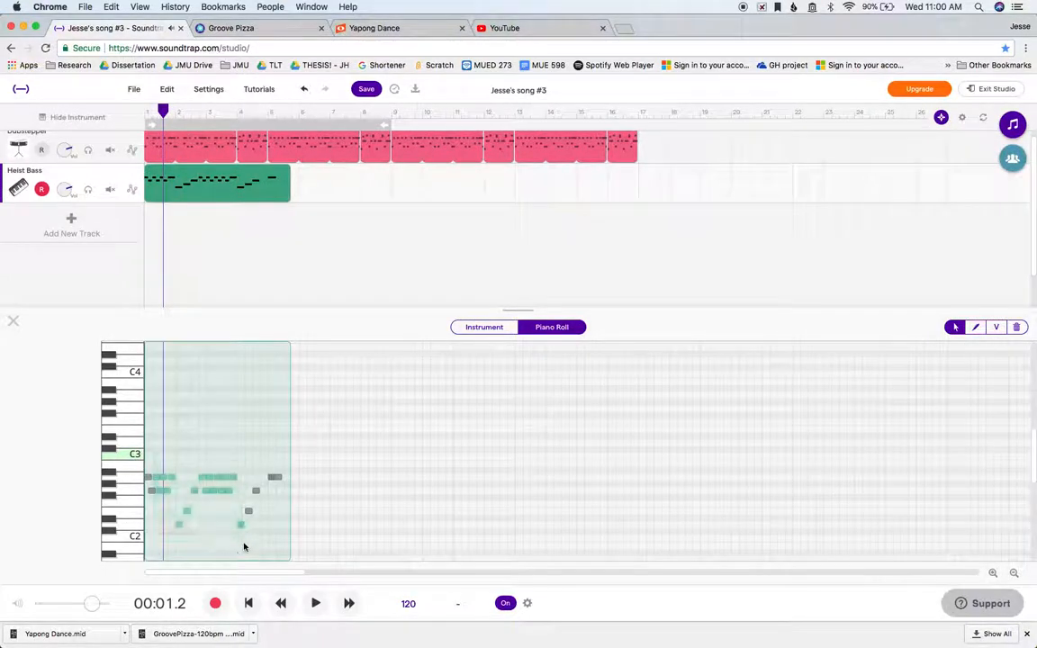
{"action": "left_click_drag", "start_coordinate": [281, 463], "coordinate": [146, 552]}
{"action": "scroll", "coordinate": [142, 378], "scroll_direction": "down", "scroll_amount": 2}
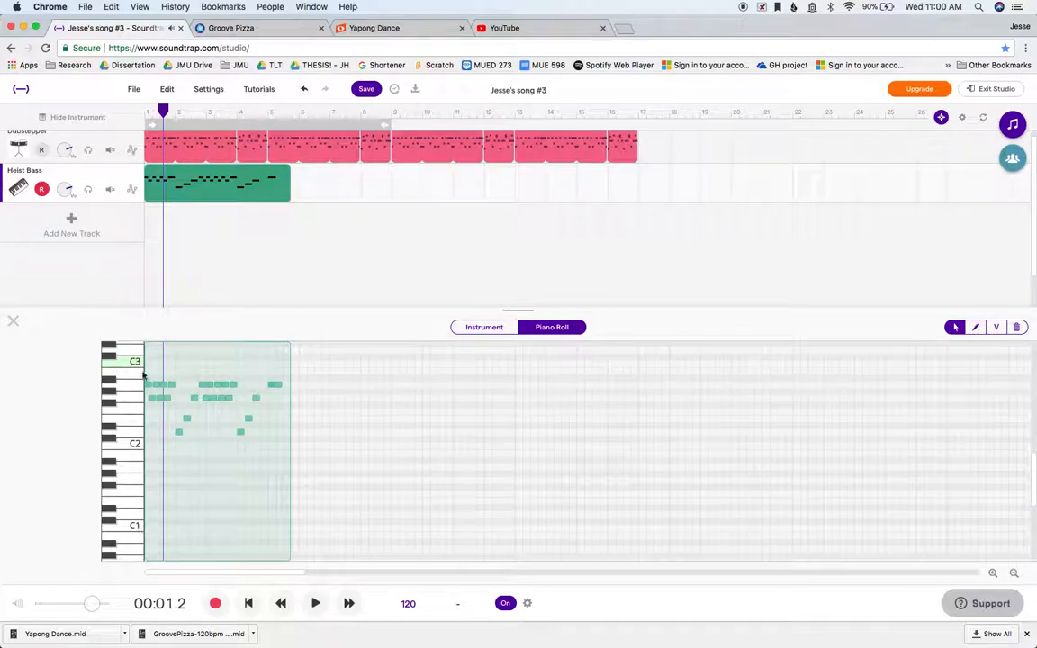
{"action": "left_click_drag", "start_coordinate": [149, 389], "coordinate": [148, 472]}
{"action": "left_click", "coordinate": [241, 272]}
{"action": "key", "text": "Return"}
{"action": "key", "text": "space"}
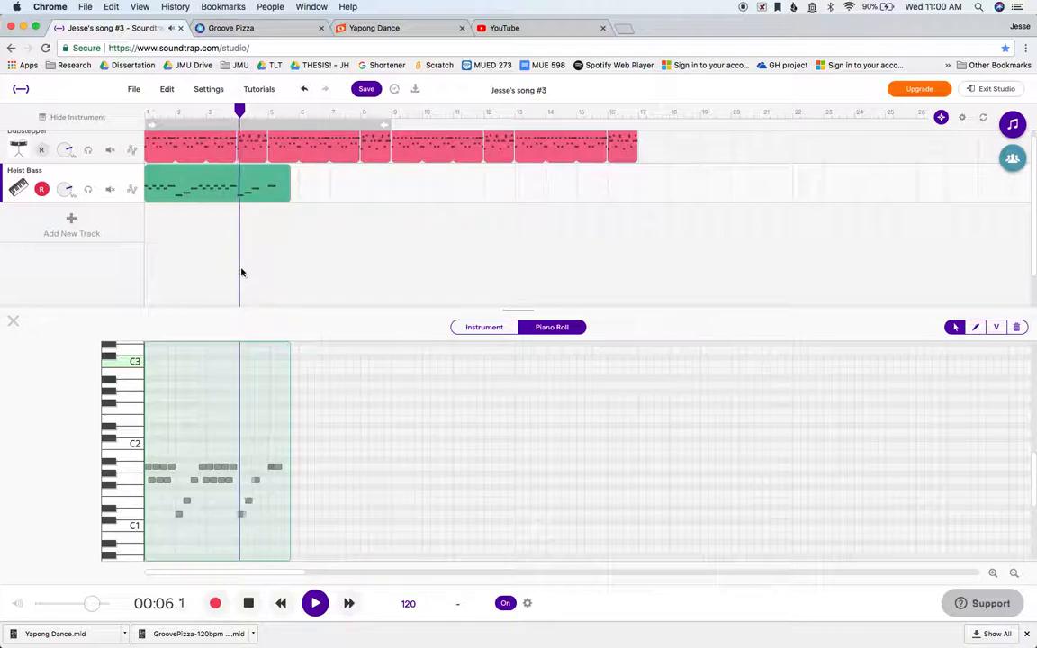
Step: Trim the end of the Heist Bass clip back to bar 5 and split the clip at bar 2
{"action": "left_click", "coordinate": [314, 189]}
{"action": "left_click_drag", "start_coordinate": [285, 195], "coordinate": [266, 195]}
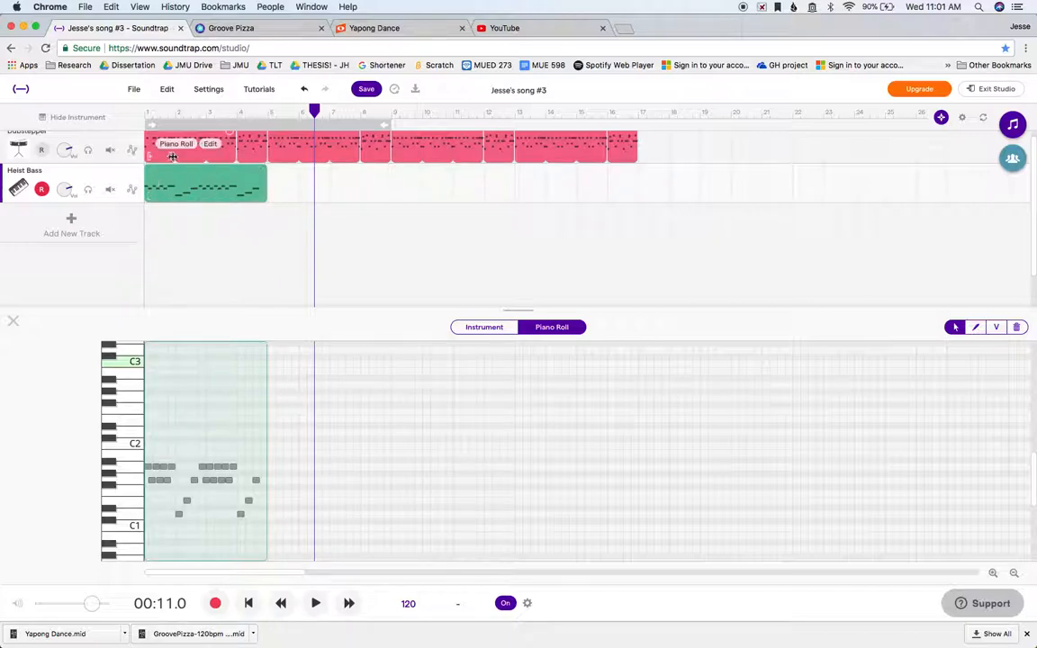
{"action": "left_click", "coordinate": [177, 116]}
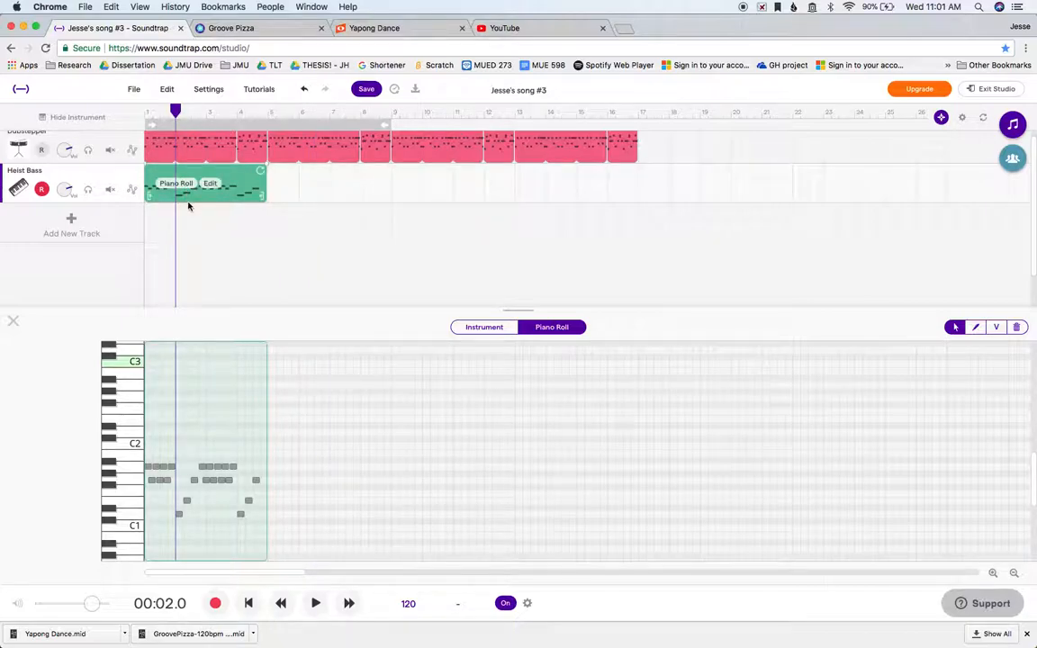
{"action": "left_click", "coordinate": [190, 201]}
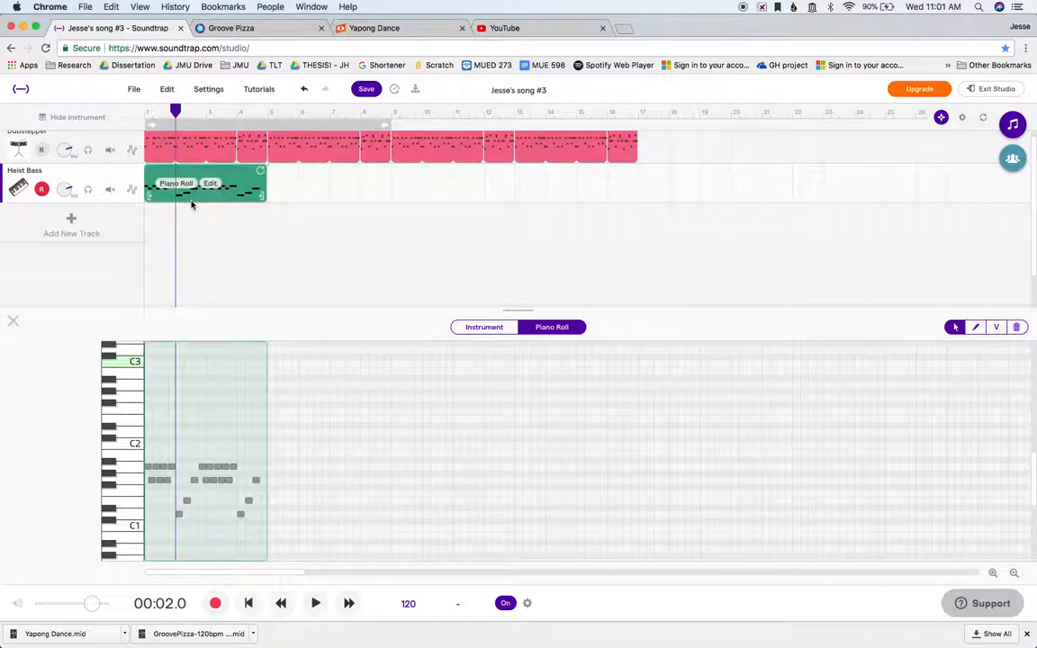
{"action": "left_click", "coordinate": [168, 89]}
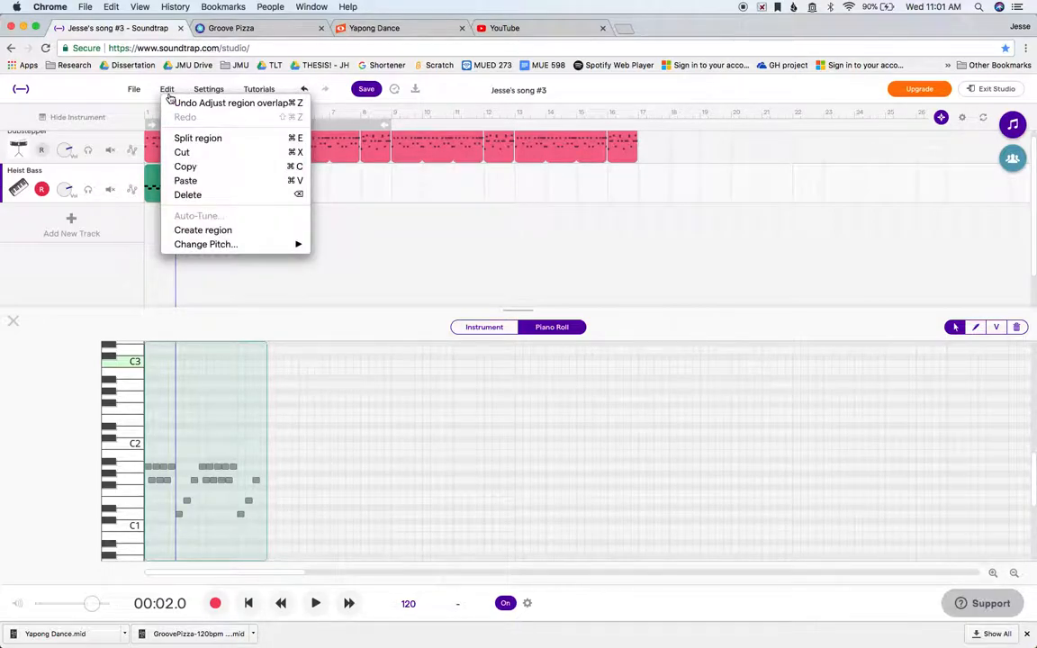
{"action": "left_click", "coordinate": [190, 138]}
{"action": "left_click", "coordinate": [317, 234]}
Step: Split the second Heist Bass region at bar 3 and delete the region that follows the split
{"action": "left_click", "coordinate": [205, 111]}
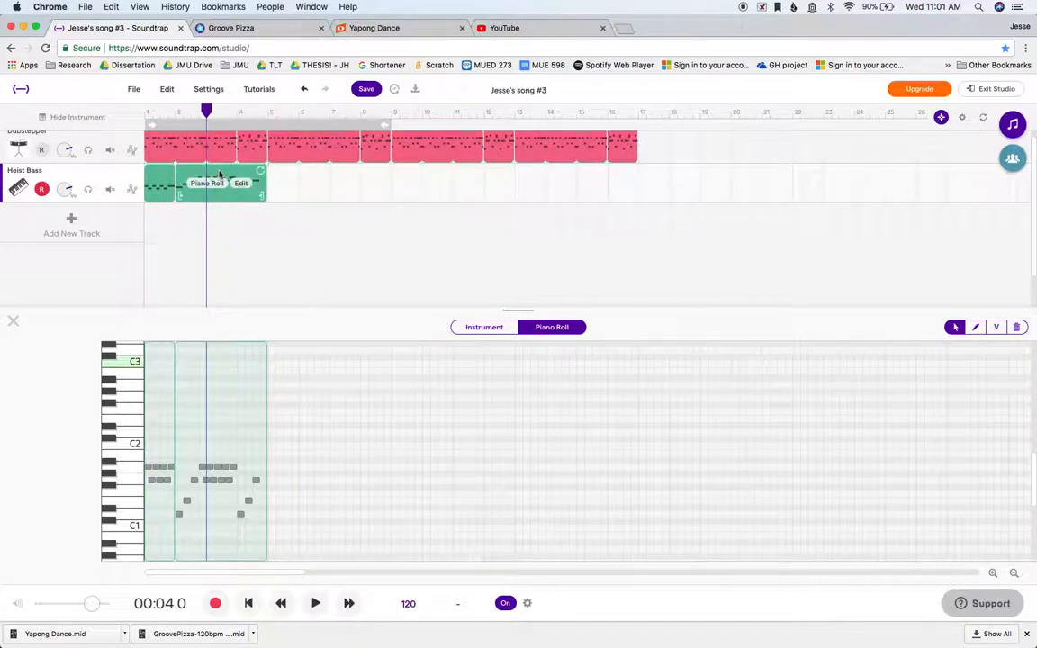
{"action": "left_click", "coordinate": [219, 173]}
{"action": "left_click", "coordinate": [167, 89]}
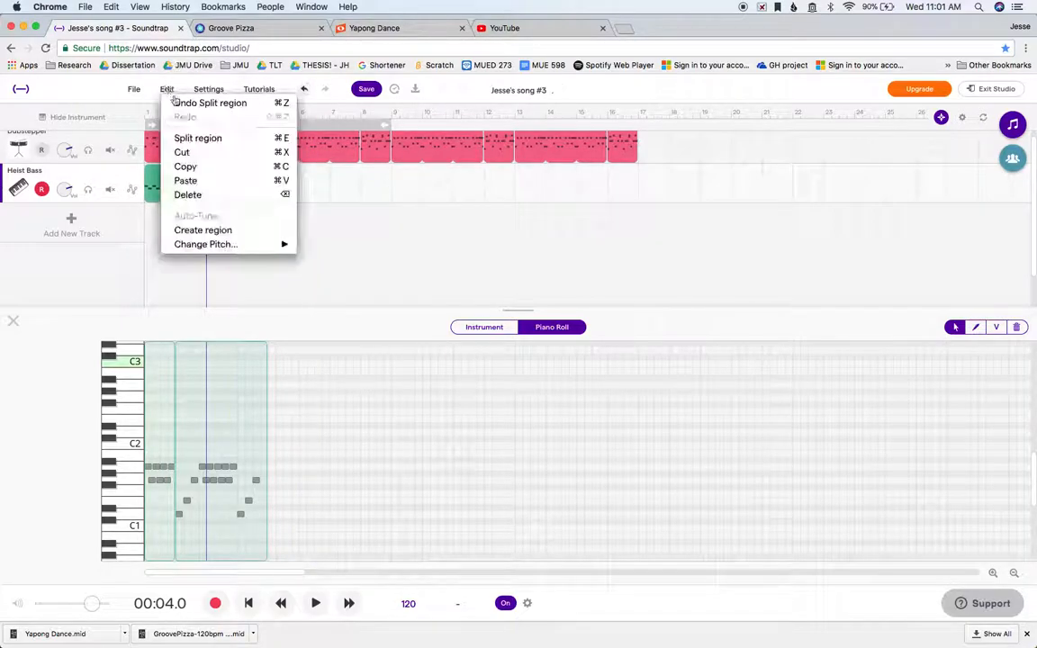
{"action": "left_click", "coordinate": [190, 138]}
{"action": "left_click", "coordinate": [301, 211]}
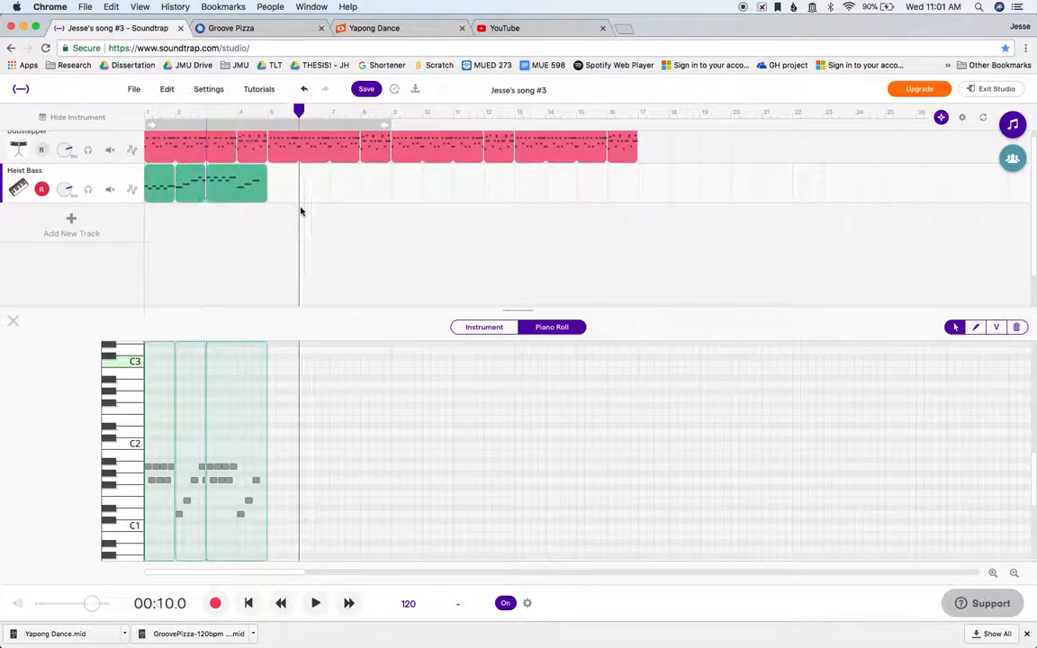
{"action": "left_click", "coordinate": [234, 180]}
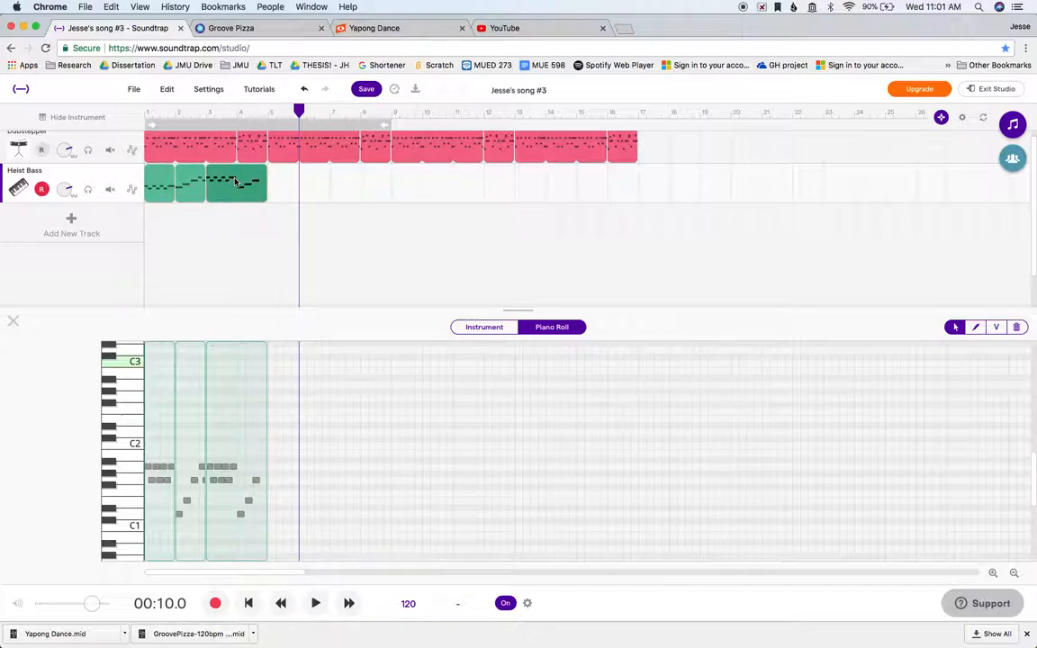
{"action": "key", "text": "Delete"}
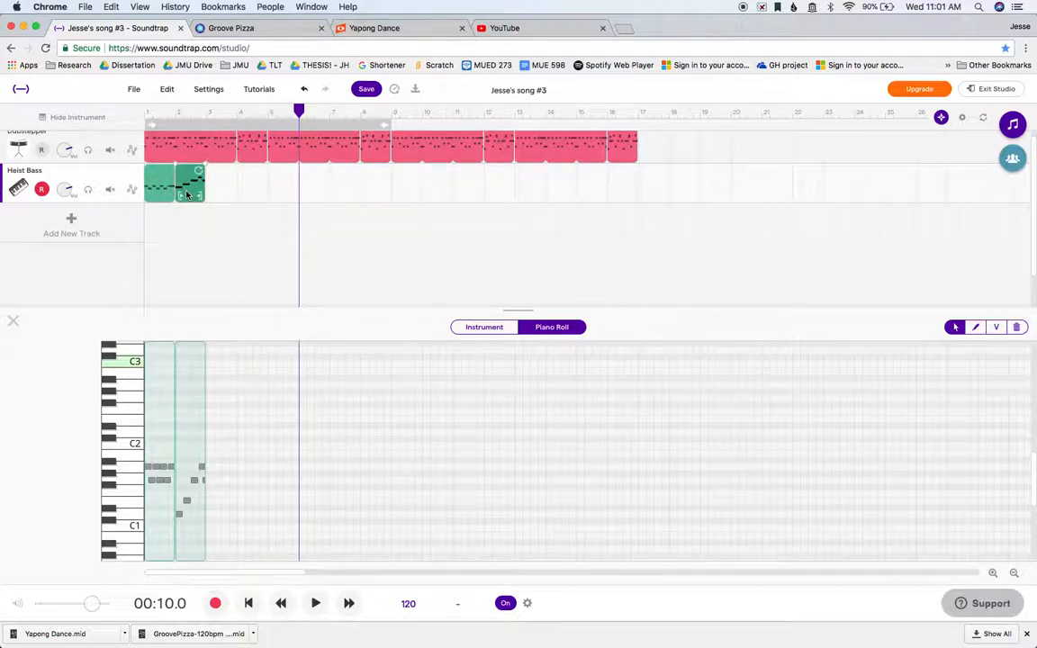
Step: Move the bar 2 Heist Bass region to bar 4, loop the first region up to bar 4, and play the result
{"action": "left_click", "coordinate": [236, 116]}
{"action": "key", "text": "ctrl+v"}
{"action": "left_click", "coordinate": [190, 183]}
{"action": "key", "text": "Delete"}
{"action": "left_click_drag", "start_coordinate": [172, 178], "coordinate": [232, 171]}
{"action": "key", "text": "space"}
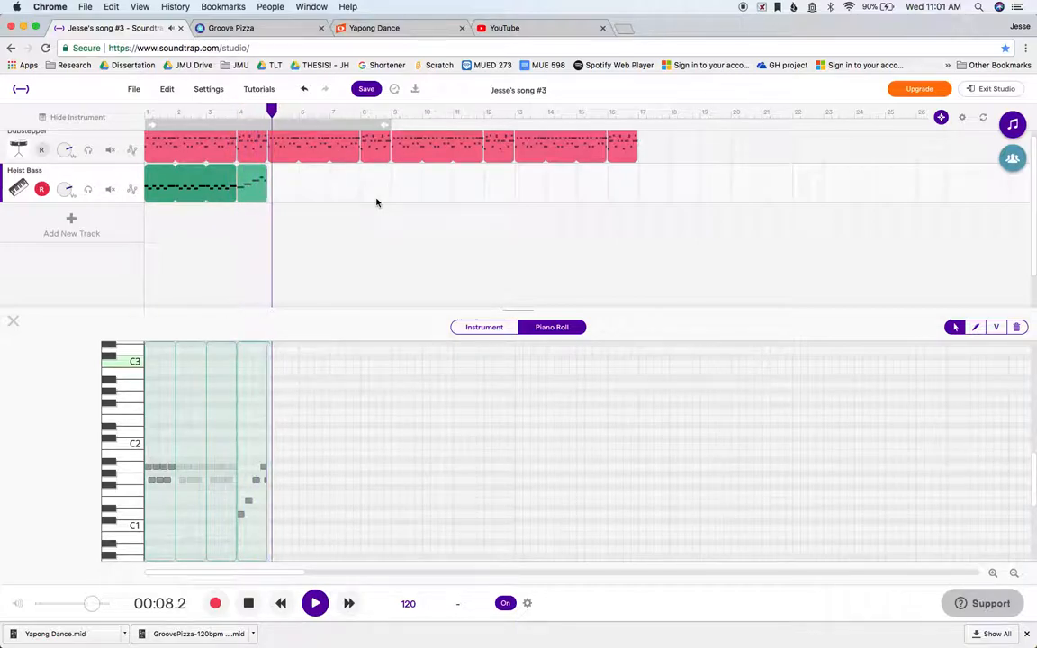
{"action": "key", "text": "space"}
Step: Remove the two short end notes from the bar 4 Heist Bass region and extend its G1 note to the region's end
{"action": "scroll", "coordinate": [296, 484], "scroll_direction": "down", "scroll_amount": 2}
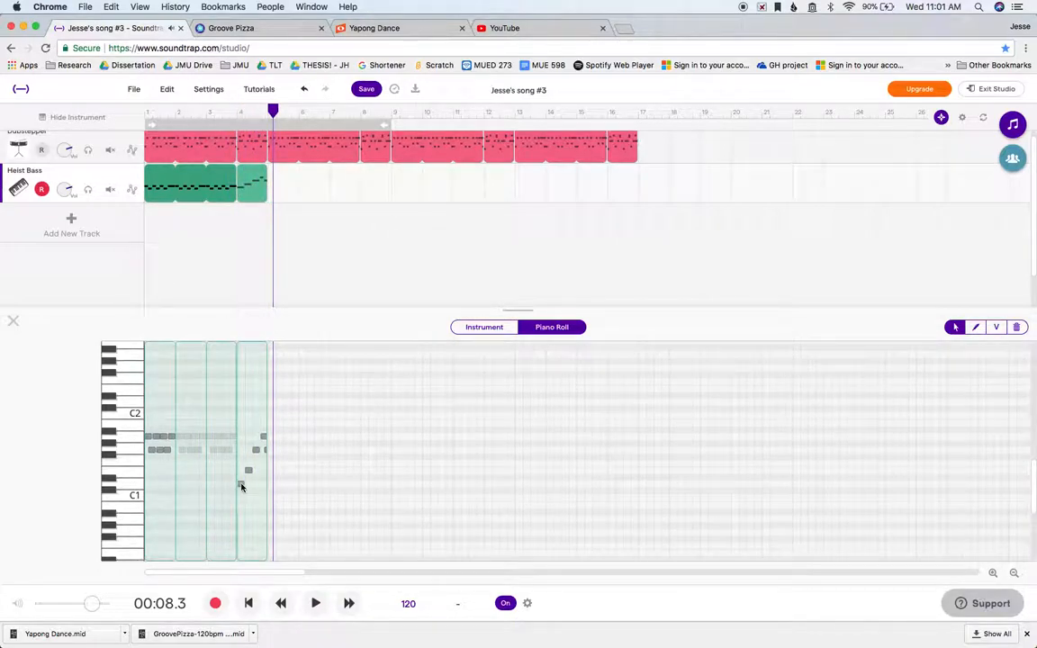
{"action": "left_click", "coordinate": [240, 483]}
{"action": "left_click", "coordinate": [256, 448]}
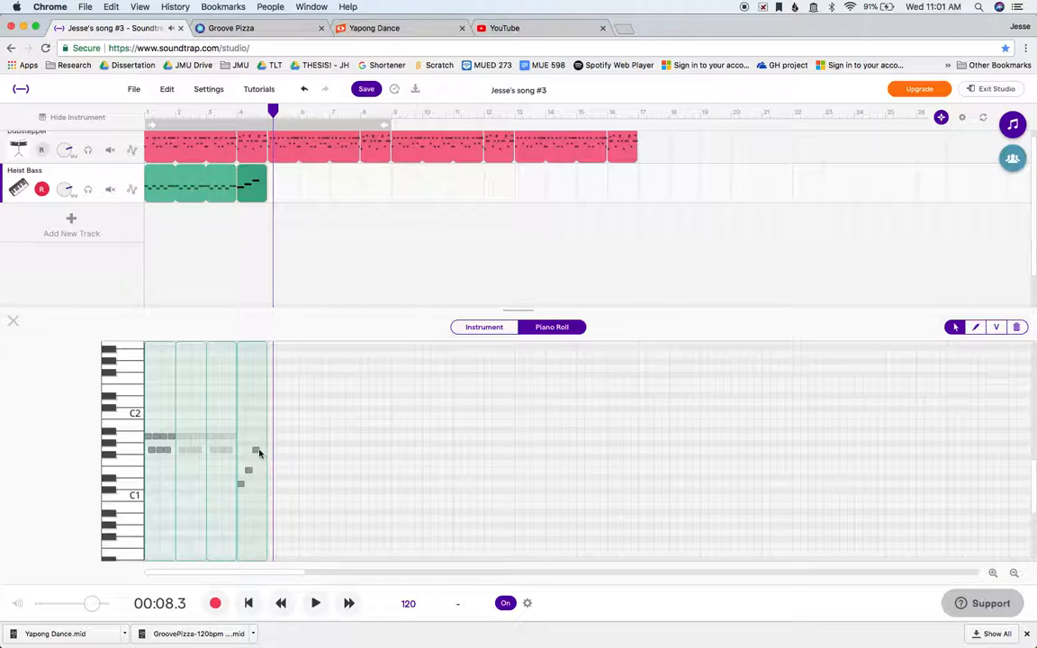
{"action": "left_click", "coordinate": [249, 471]}
{"action": "left_click", "coordinate": [259, 449]}
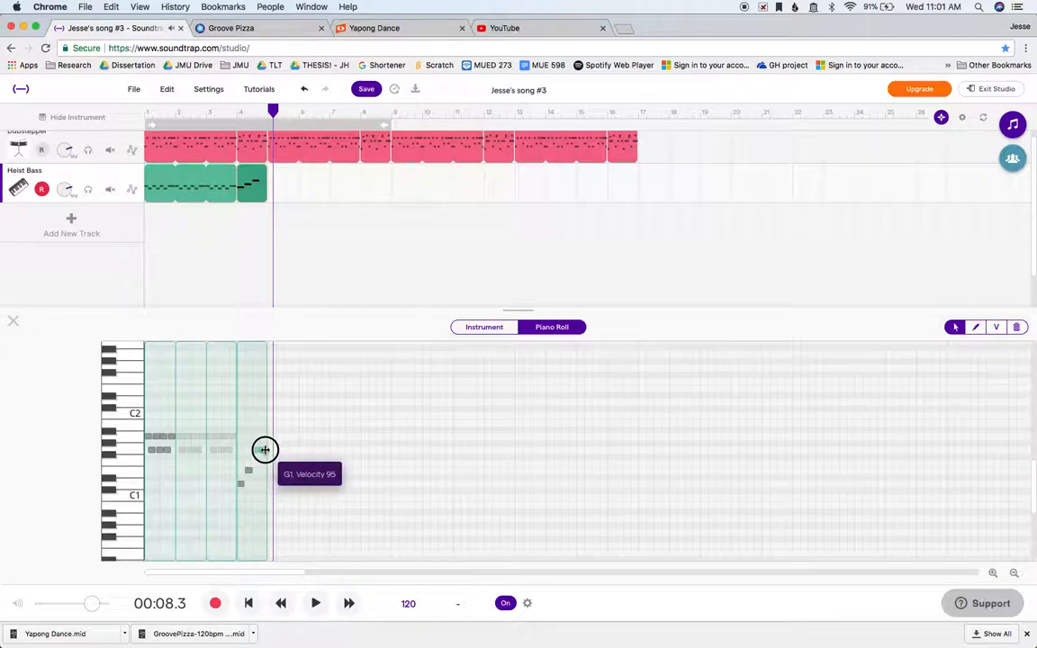
Step: Move the last long note of the first Heist Bass region one sixteenth earlier and play the loop
{"action": "left_click", "coordinate": [150, 437]}
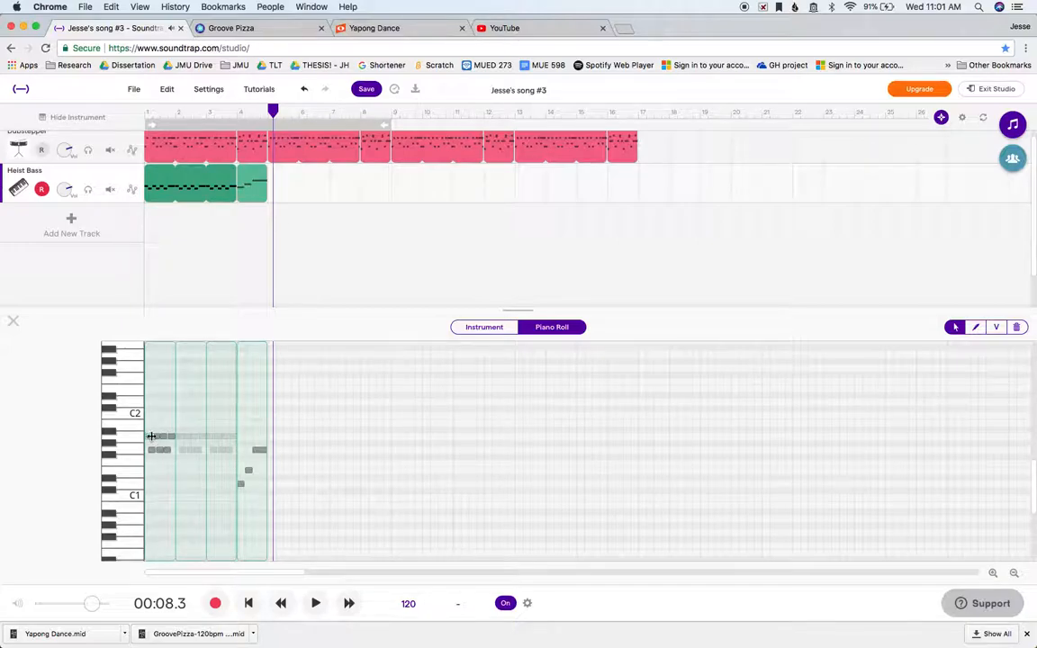
{"action": "left_click", "coordinate": [171, 437]}
{"action": "key", "text": "space"}
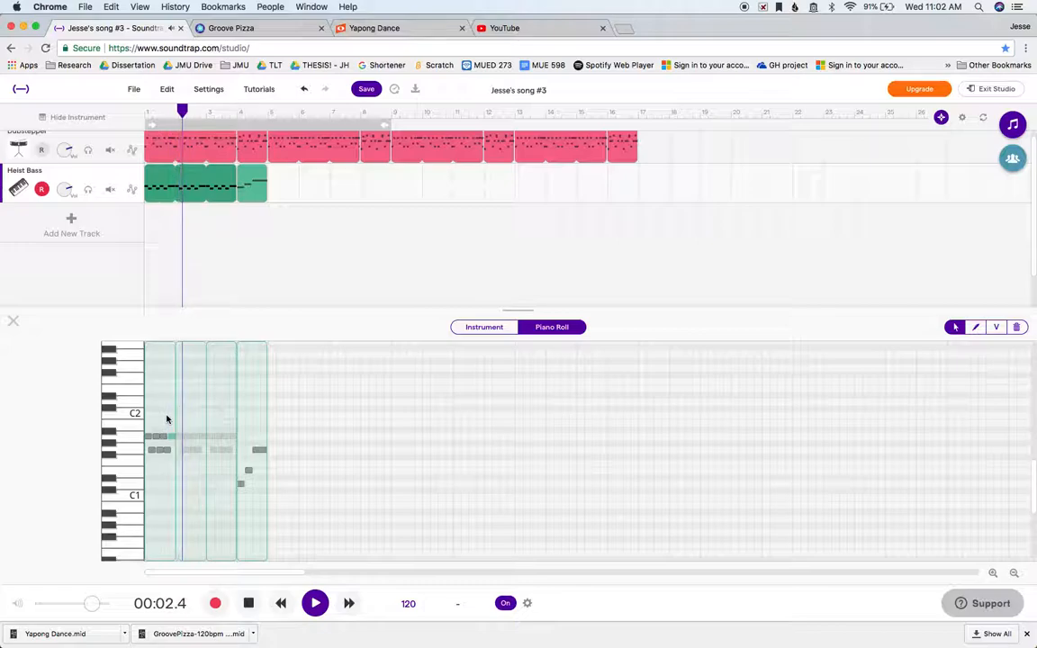
{"action": "key", "text": "space"}
{"action": "scroll", "coordinate": [173, 435], "scroll_direction": "up", "scroll_amount": 5}
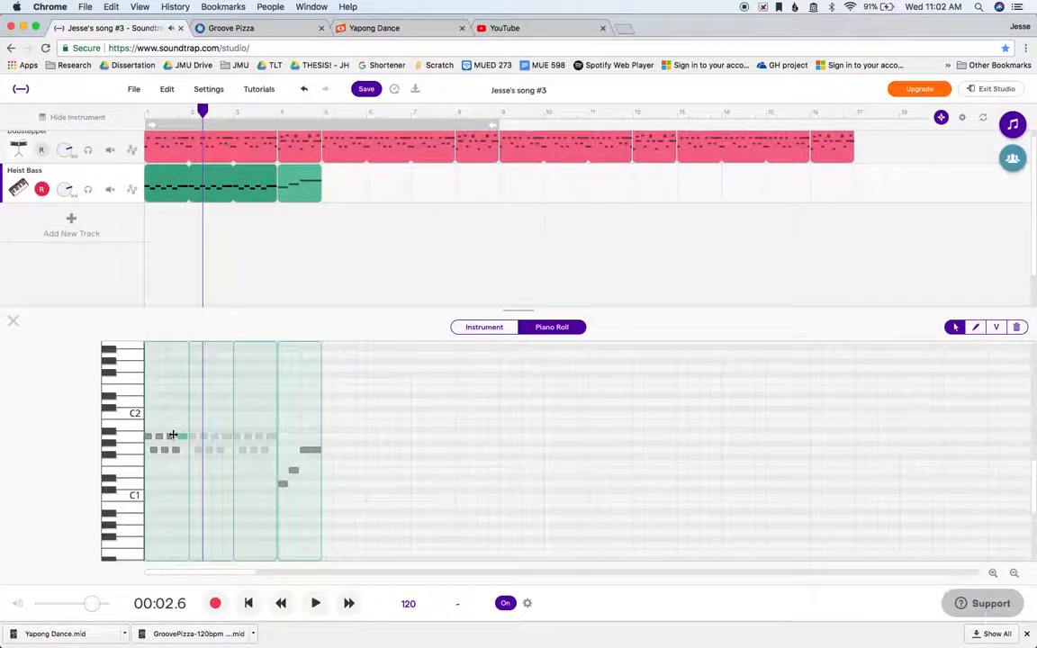
{"action": "scroll", "coordinate": [173, 437], "scroll_direction": "up", "scroll_amount": 5}
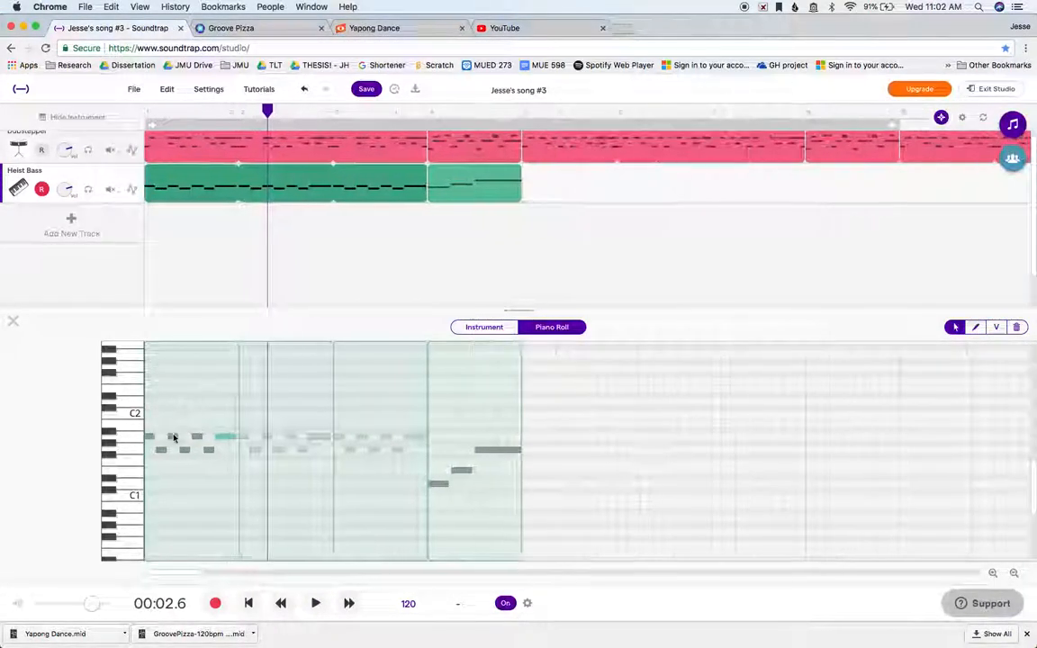
{"action": "scroll", "coordinate": [175, 437], "scroll_direction": "up", "scroll_amount": 3}
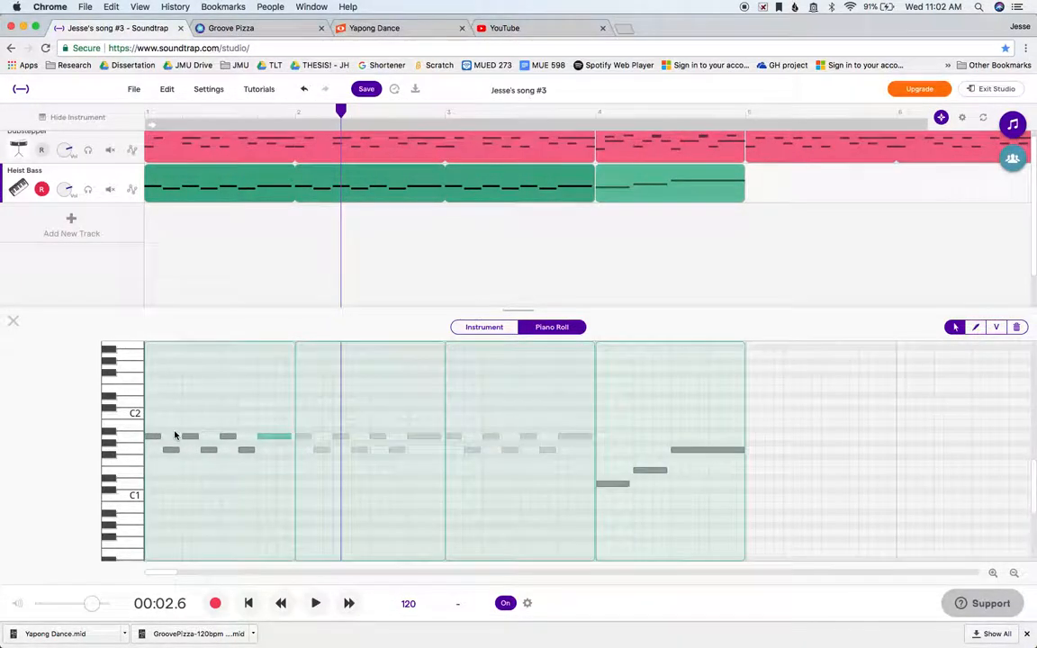
{"action": "left_click_drag", "start_coordinate": [273, 435], "coordinate": [261, 434]}
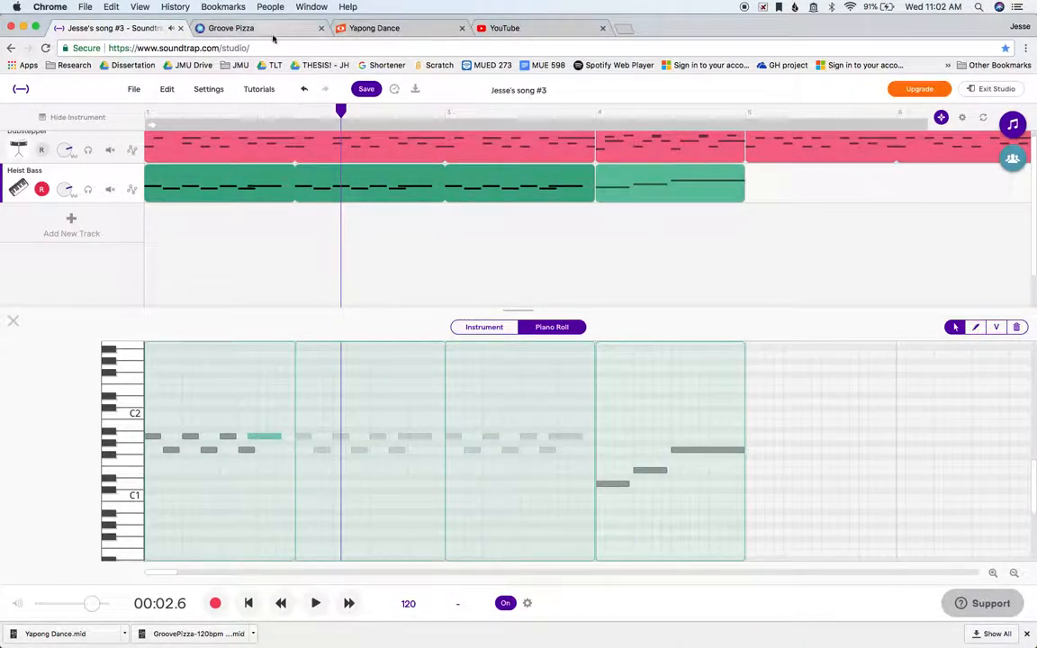
{"action": "key", "text": "space"}
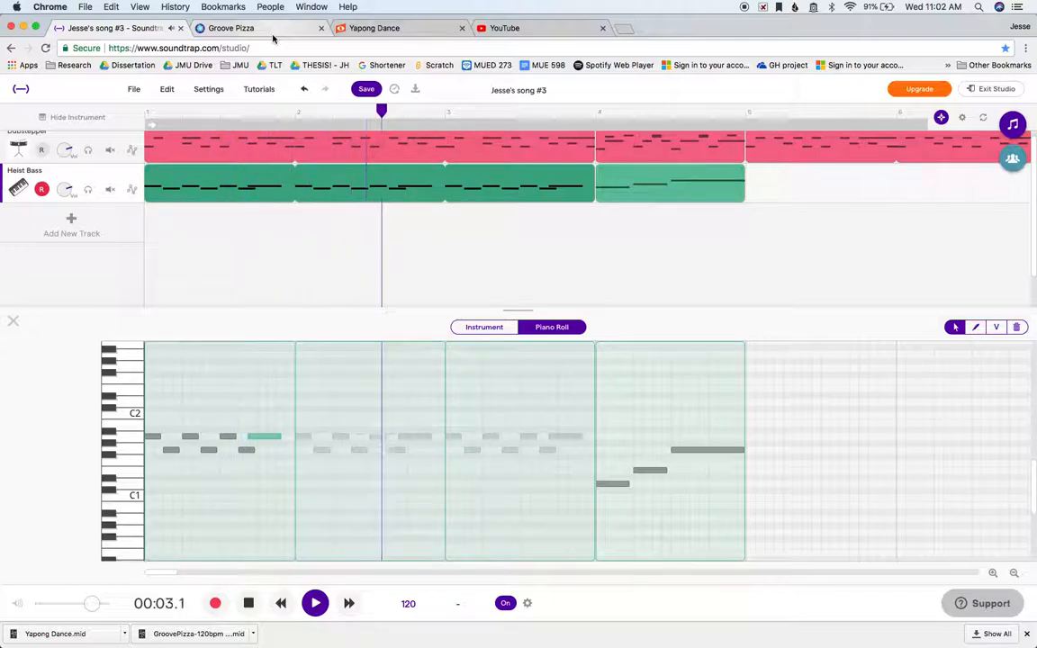
{"action": "key", "text": "space"}
Step: Shorten the last lower note of the first Heist Bass region to one sixteenth and play the song from the start
{"action": "left_click", "coordinate": [248, 451]}
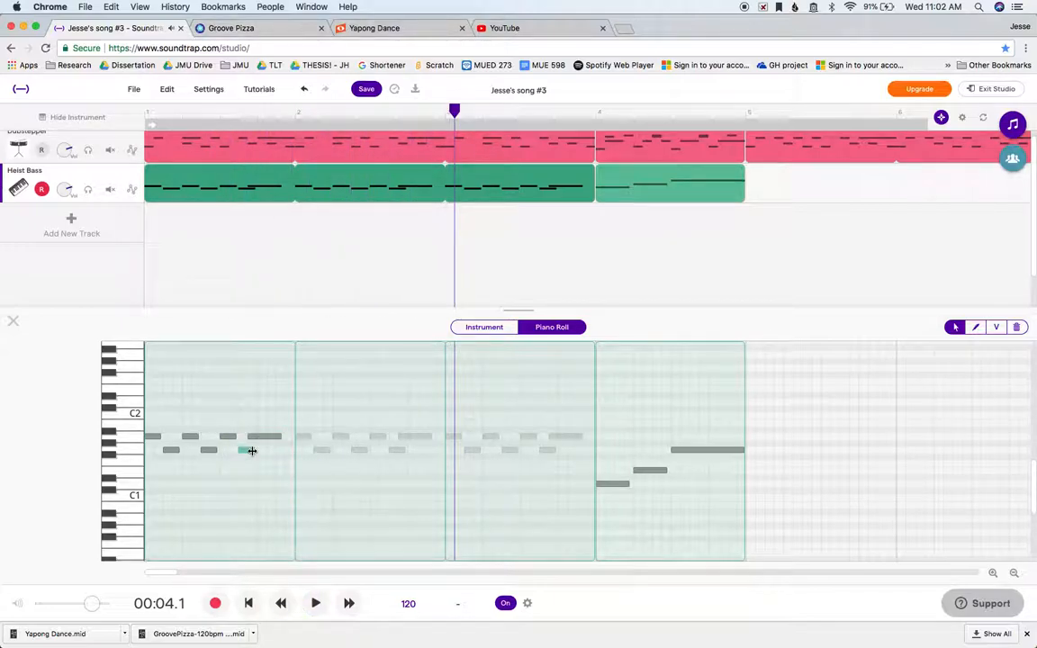
{"action": "key", "text": "Return"}
{"action": "key", "text": "space"}
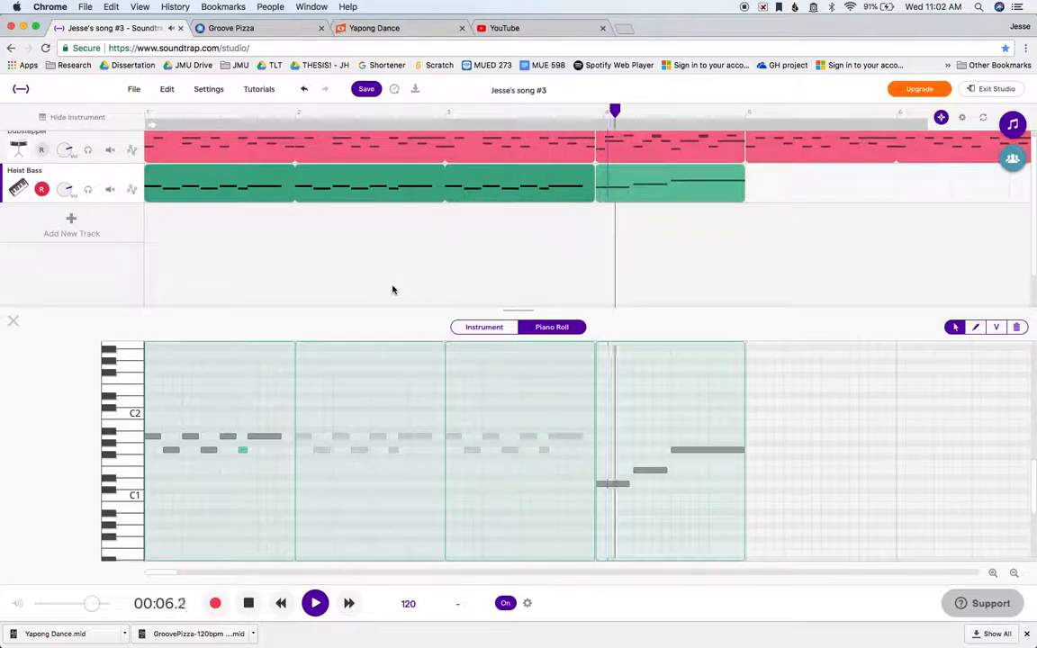
{"action": "key", "text": "space"}
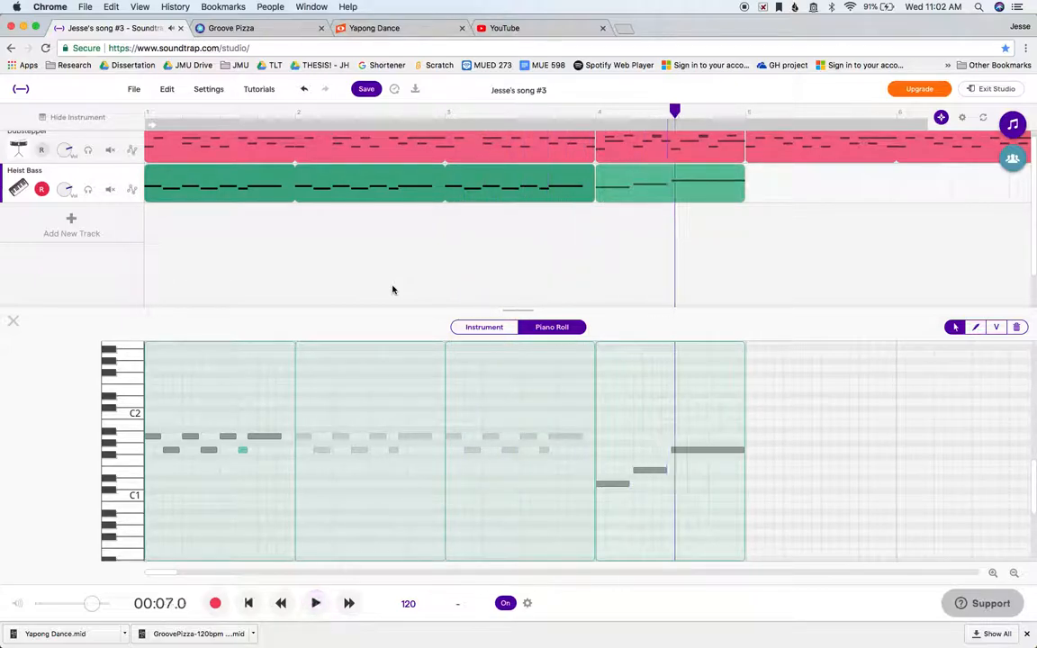
Step: Add a short note at the start of bar 4 on the loop's upper pitch, shift and shorten the two lowest notes, and play the bar
{"action": "left_click", "coordinate": [602, 437]}
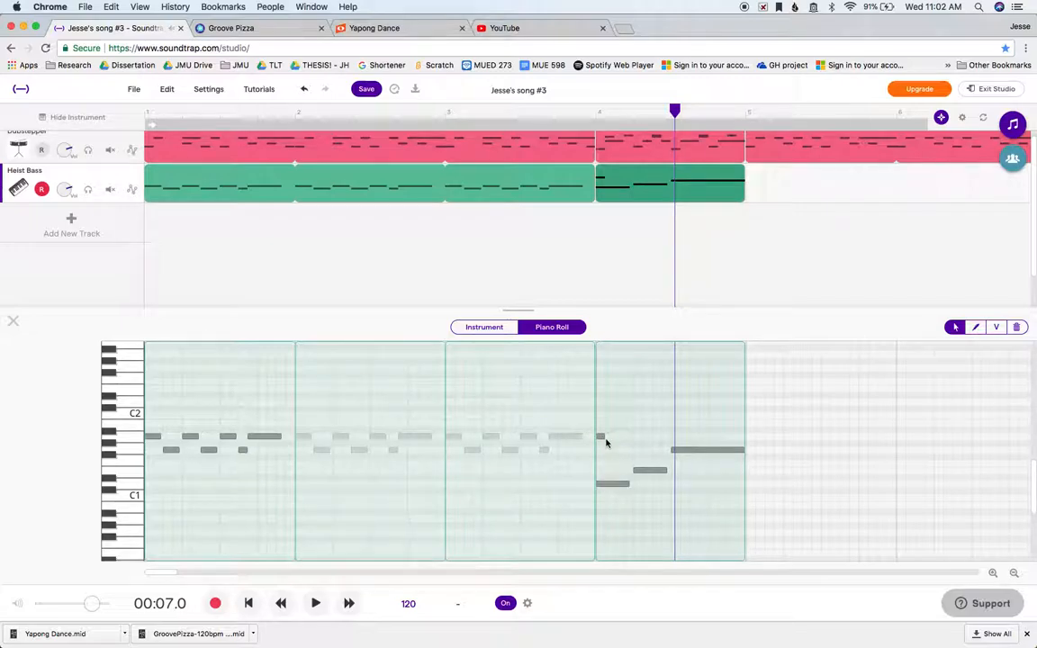
{"action": "left_click_drag", "start_coordinate": [597, 486], "coordinate": [679, 449]}
{"action": "left_click", "coordinate": [672, 470]}
{"action": "key", "text": "space"}
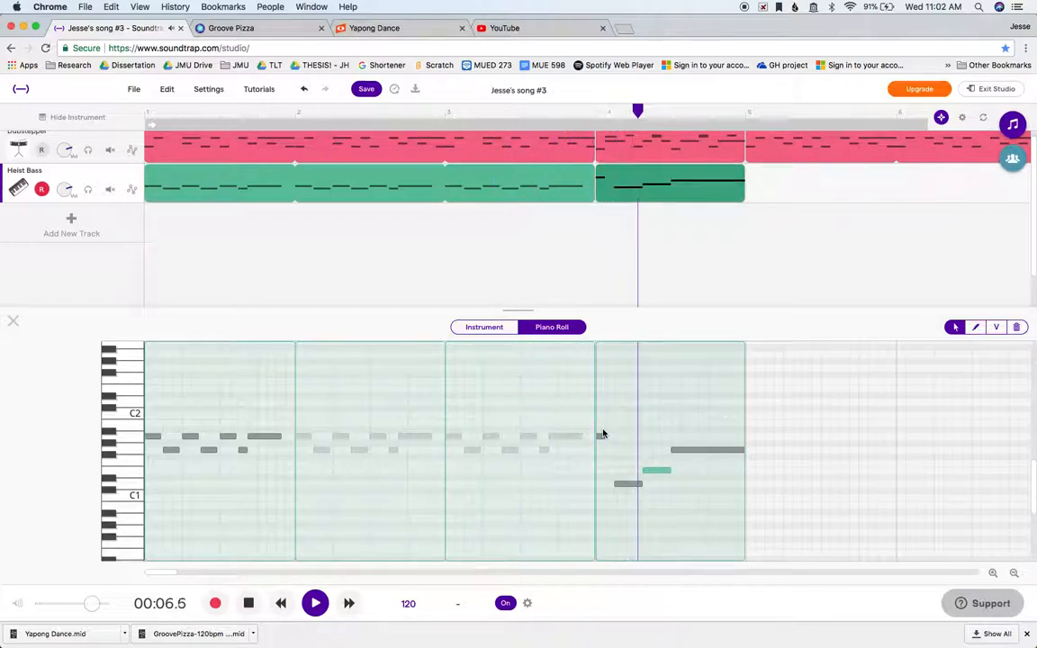
{"action": "key", "text": "space"}
Step: Lengthen bar 4's first note to one beat, move the two lowest notes later, start the G1 note on beat four, and play it back
{"action": "left_click_drag", "start_coordinate": [603, 435], "coordinate": [616, 436]}
{"action": "left_click", "coordinate": [622, 485]}
{"action": "left_click_drag", "start_coordinate": [622, 484], "coordinate": [710, 451]}
{"action": "left_click_drag", "start_coordinate": [612, 437], "coordinate": [634, 436]}
{"action": "left_click", "coordinate": [640, 484]}
{"action": "left_click_drag", "start_coordinate": [673, 469], "coordinate": [684, 470]}
{"action": "left_click", "coordinate": [722, 450]}
{"action": "key", "text": "space"}
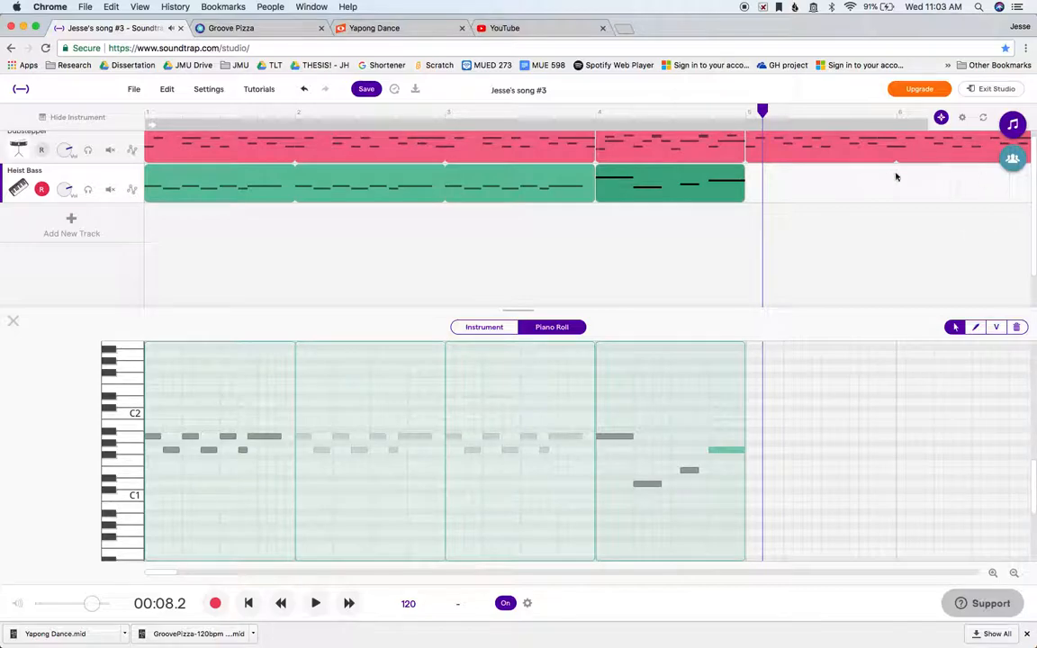
Step: Select all Heist Bass regions and duplicate them three times so they fill the track up to bar 17
{"action": "scroll", "coordinate": [883, 191], "scroll_direction": "down", "scroll_amount": 10}
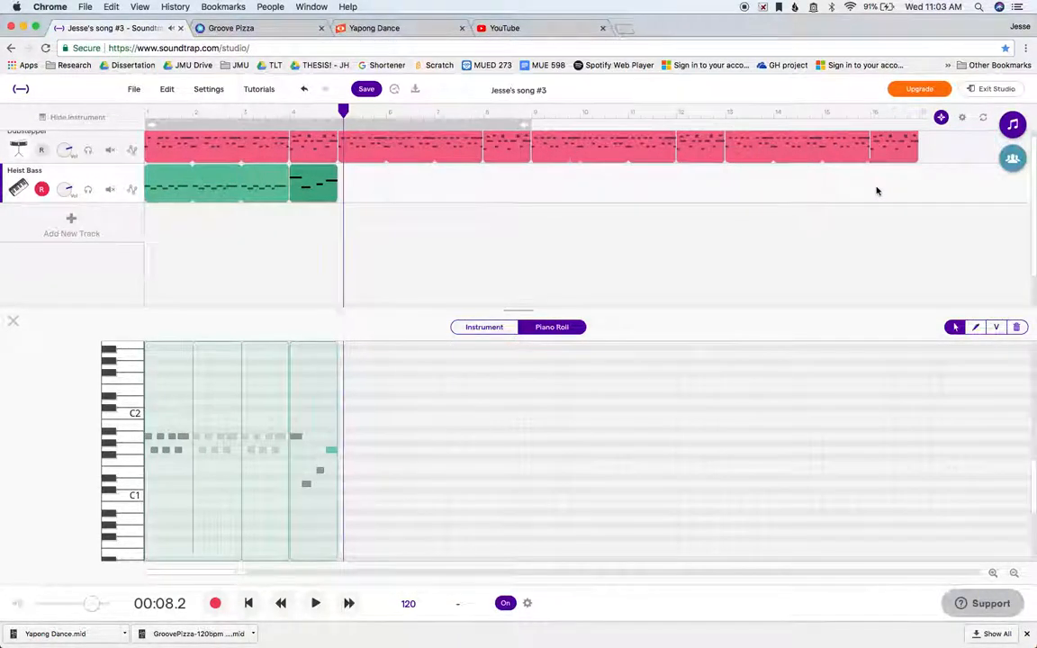
{"action": "left_click_drag", "start_coordinate": [447, 255], "coordinate": [190, 166]}
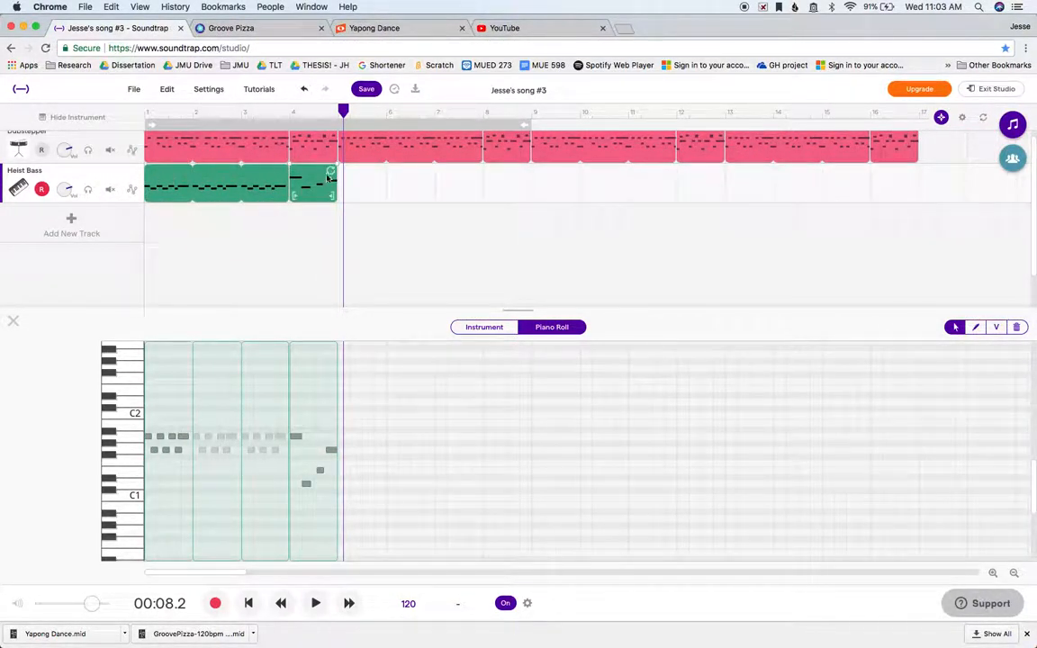
{"action": "key", "text": "super+d"}
{"action": "key", "text": "super+d"}
{"action": "key", "text": "super+d"}
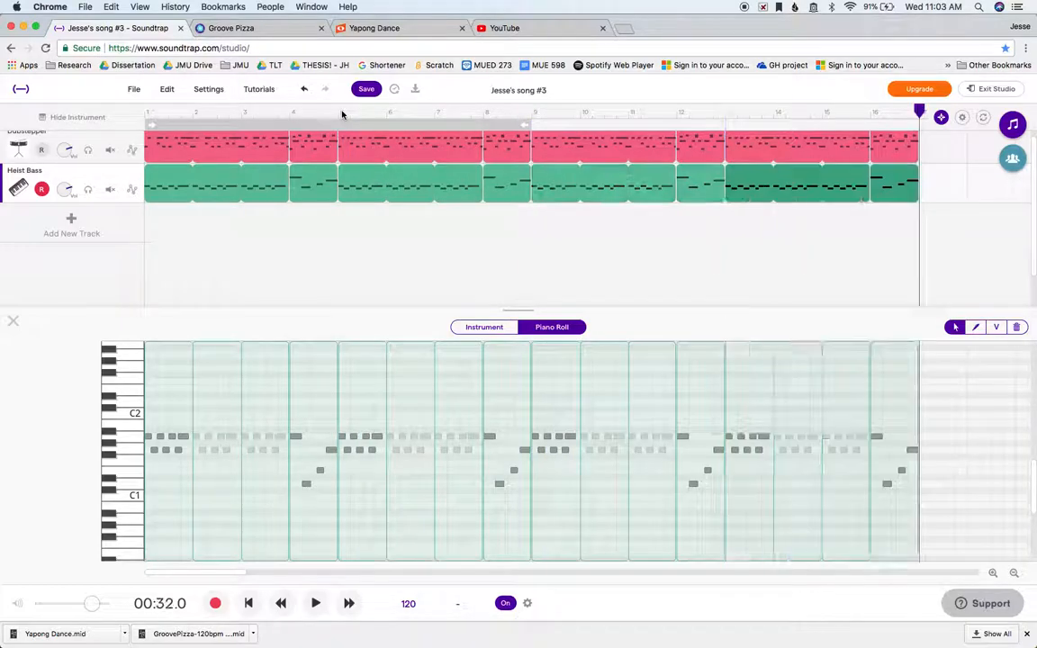
Step: Play the song from the start and add a new guitar and bass track below the Heist Bass track
{"action": "key", "text": "space"}
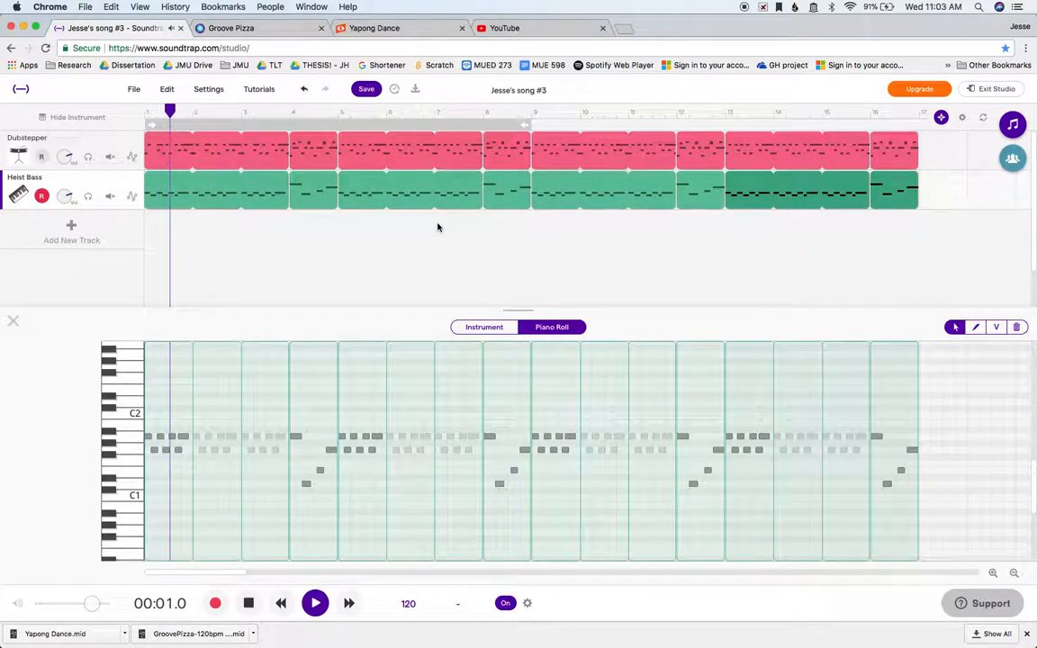
{"action": "left_click", "coordinate": [464, 329]}
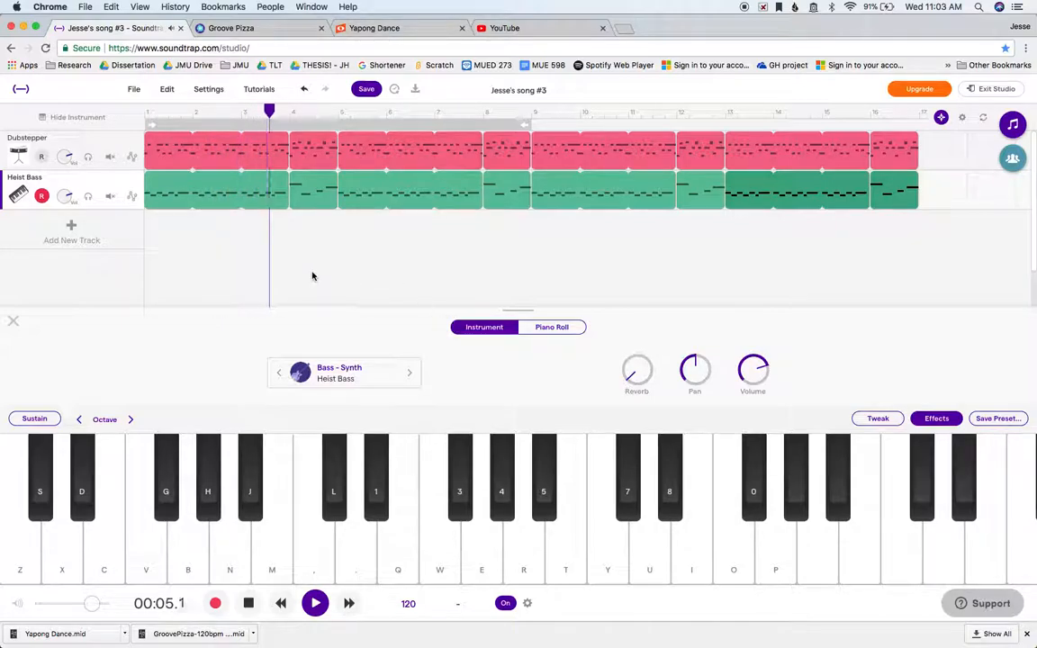
{"action": "left_click", "coordinate": [76, 232]}
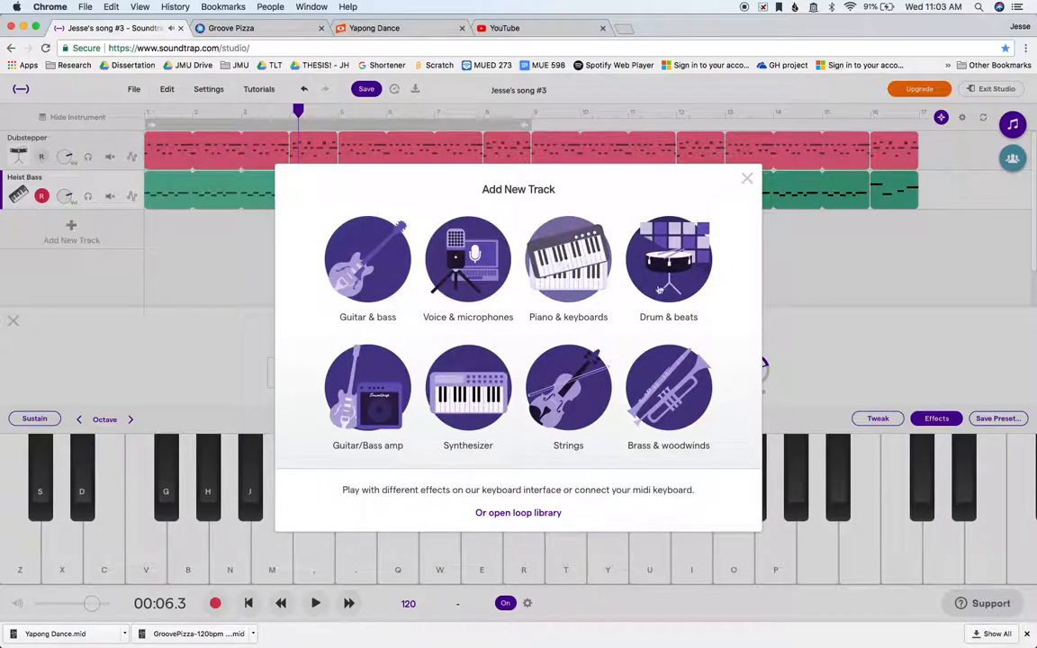
{"action": "left_click", "coordinate": [389, 288]}
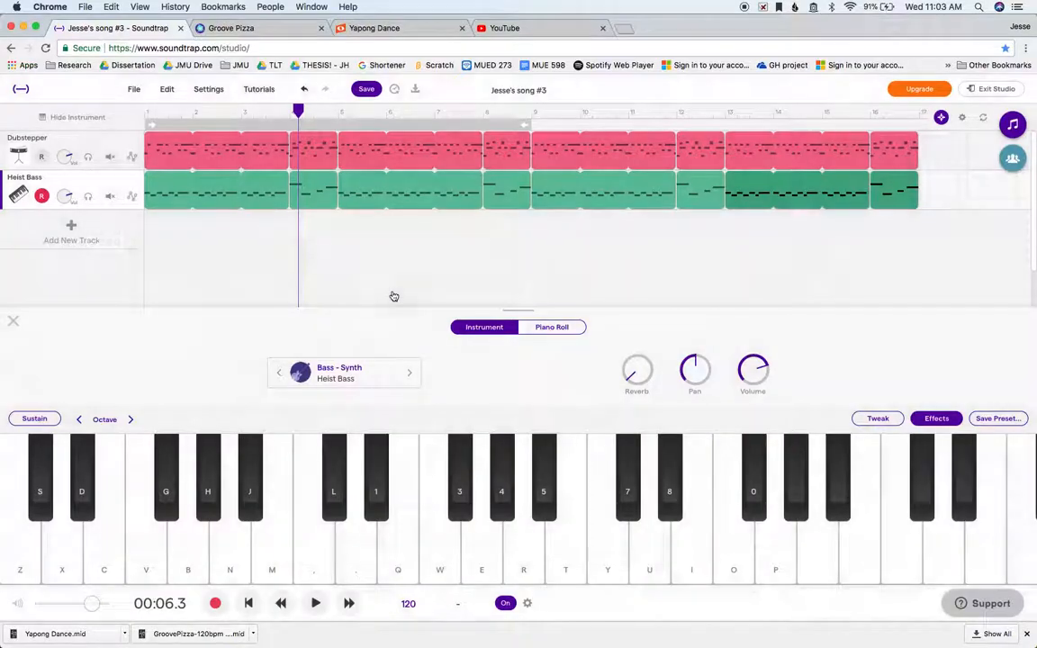
Step: Copy all Heist Bass regions into the new track starting at bar 1 and show their notes in the piano roll
{"action": "left_click_drag", "start_coordinate": [158, 234], "coordinate": [887, 190]}
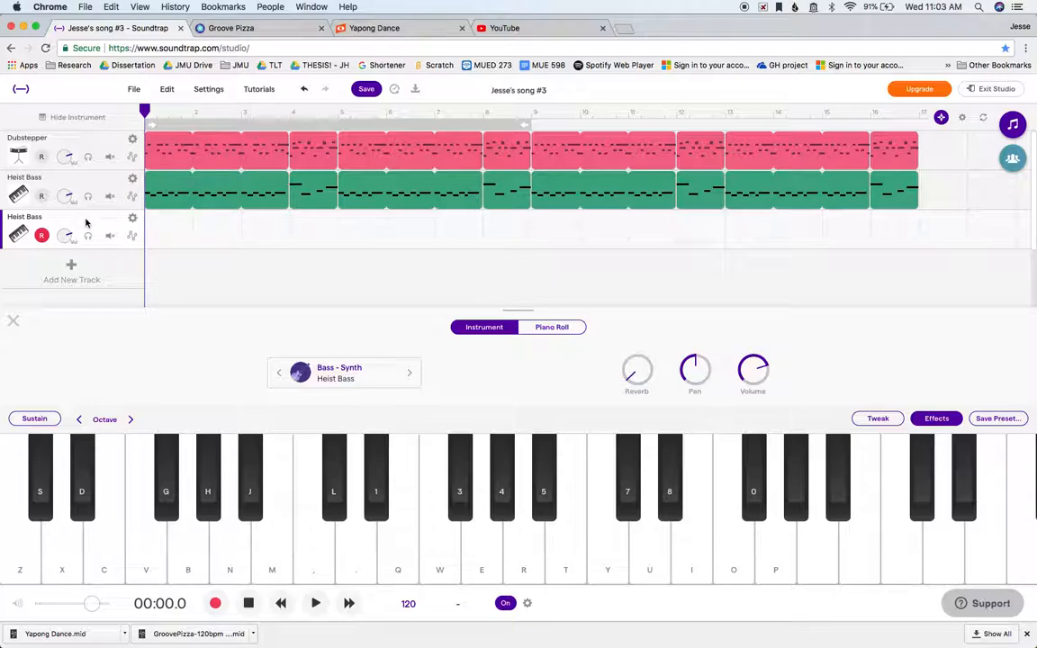
{"action": "left_click", "coordinate": [158, 223]}
{"action": "key", "text": "super+v"}
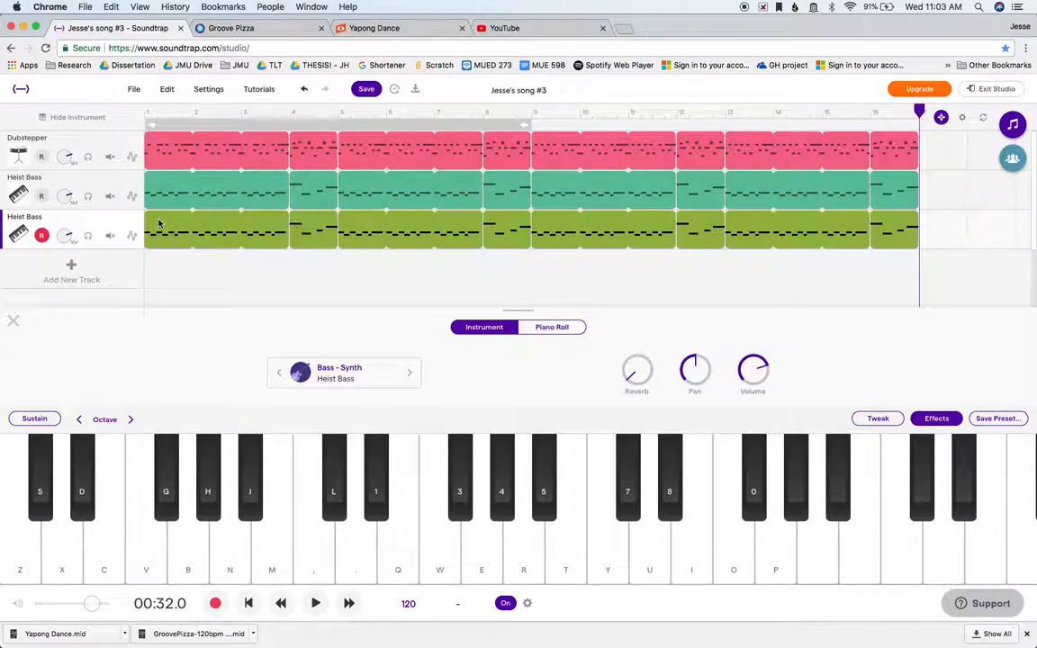
{"action": "left_click", "coordinate": [554, 327]}
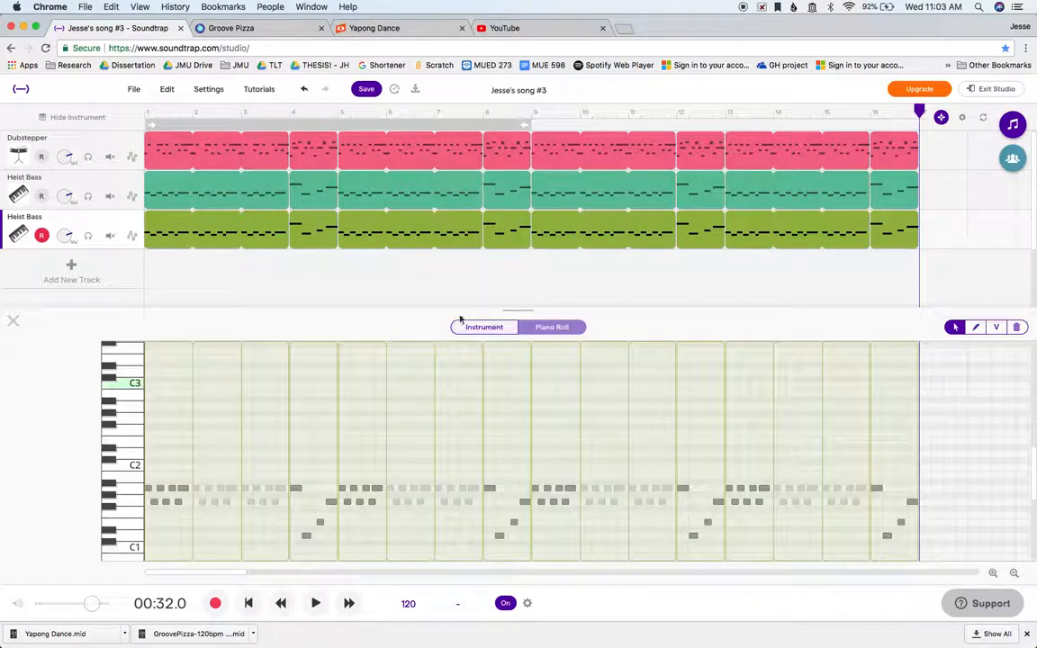
Step: Try to select all the notes of the second Heist Bass track and move them to a lower pitch together
{"action": "left_click_drag", "start_coordinate": [156, 447], "coordinate": [330, 547]}
{"action": "left_click", "coordinate": [330, 541]}
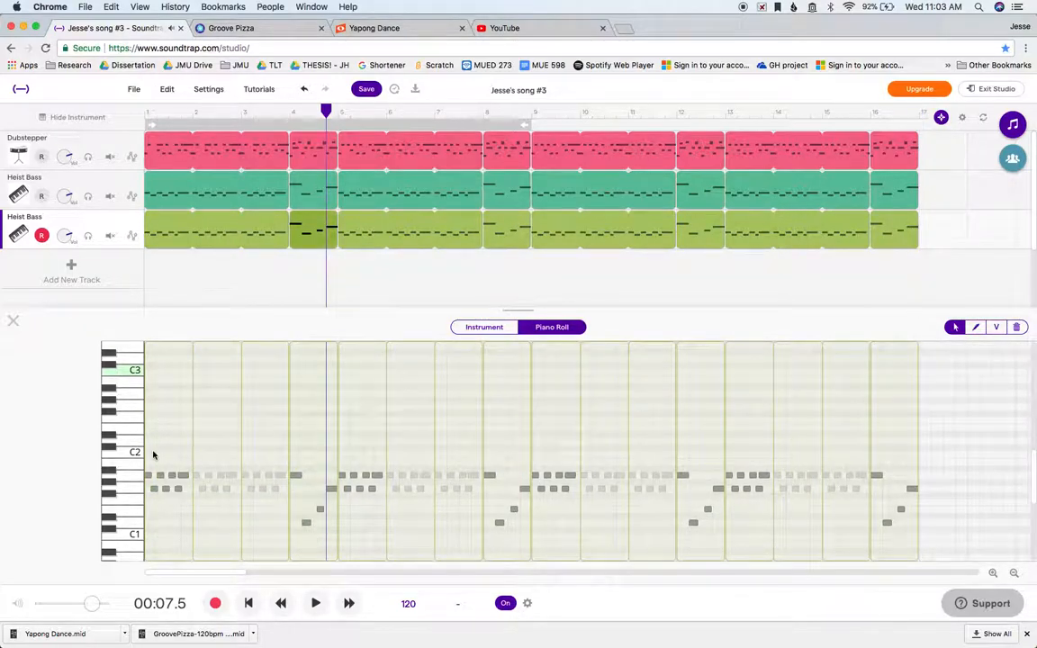
{"action": "left_click", "coordinate": [153, 454]}
{"action": "left_click_drag", "start_coordinate": [147, 350], "coordinate": [940, 510]}
{"action": "scroll", "coordinate": [940, 511], "scroll_direction": "down", "scroll_amount": 3}
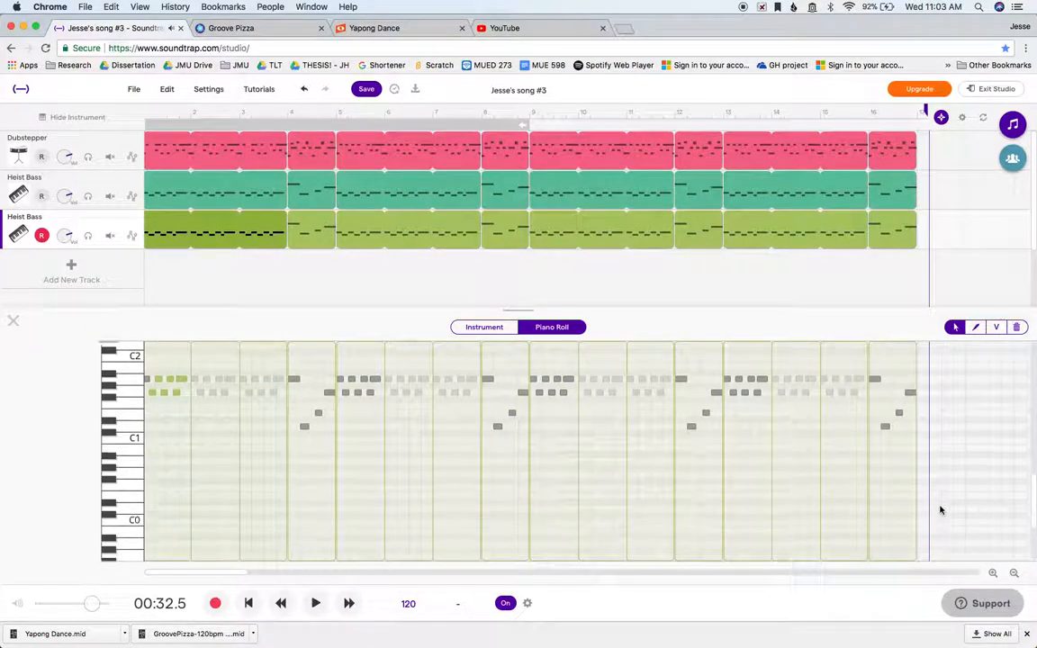
{"action": "scroll", "coordinate": [900, 482], "scroll_direction": "right", "scroll_amount": 5}
{"action": "left_click_drag", "start_coordinate": [552, 449], "coordinate": [914, 478]}
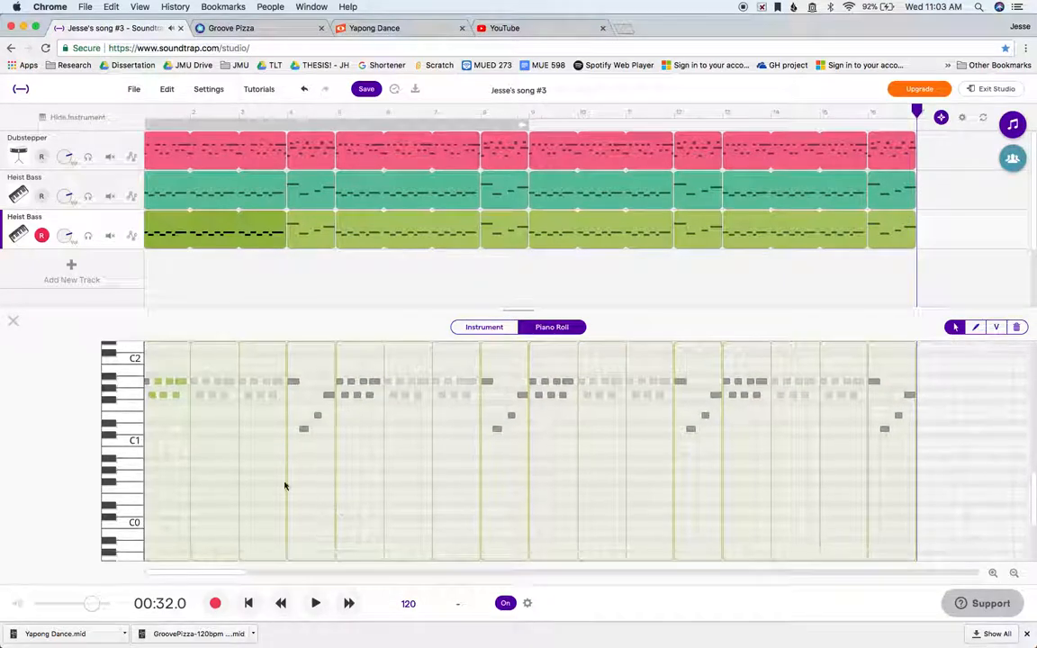
{"action": "left_click_drag", "start_coordinate": [148, 383], "coordinate": [149, 464]}
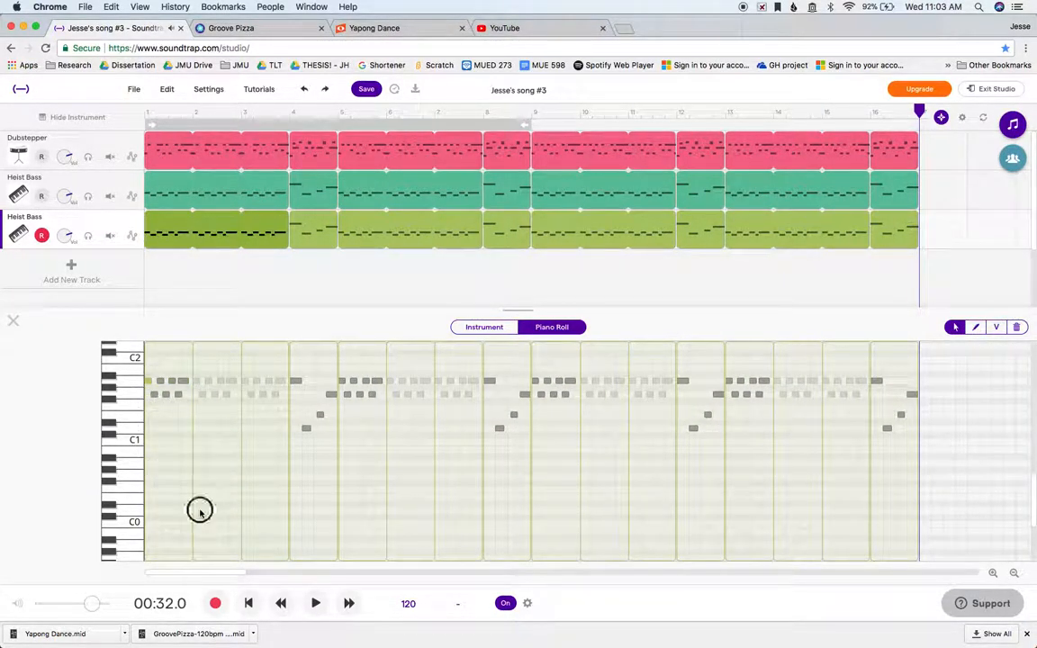
Step: Lower the notes of bars 1 to 4 in the second Heist Bass track by one octave, with bar 1 starting on A0
{"action": "left_click_drag", "start_coordinate": [205, 381], "coordinate": [913, 473]}
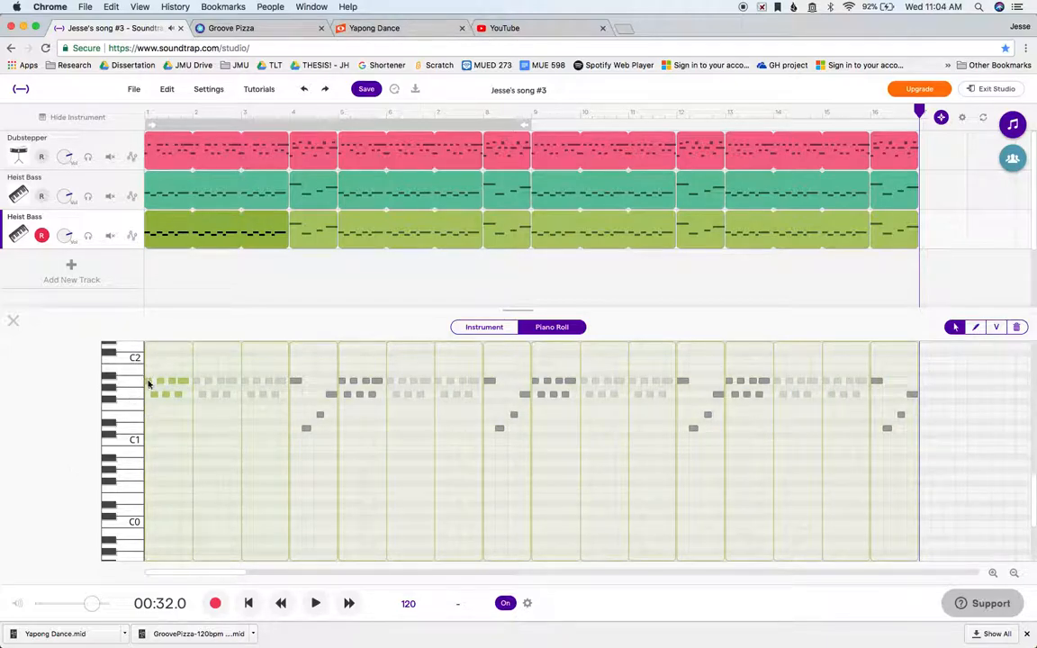
{"action": "left_click_drag", "start_coordinate": [149, 384], "coordinate": [148, 397]}
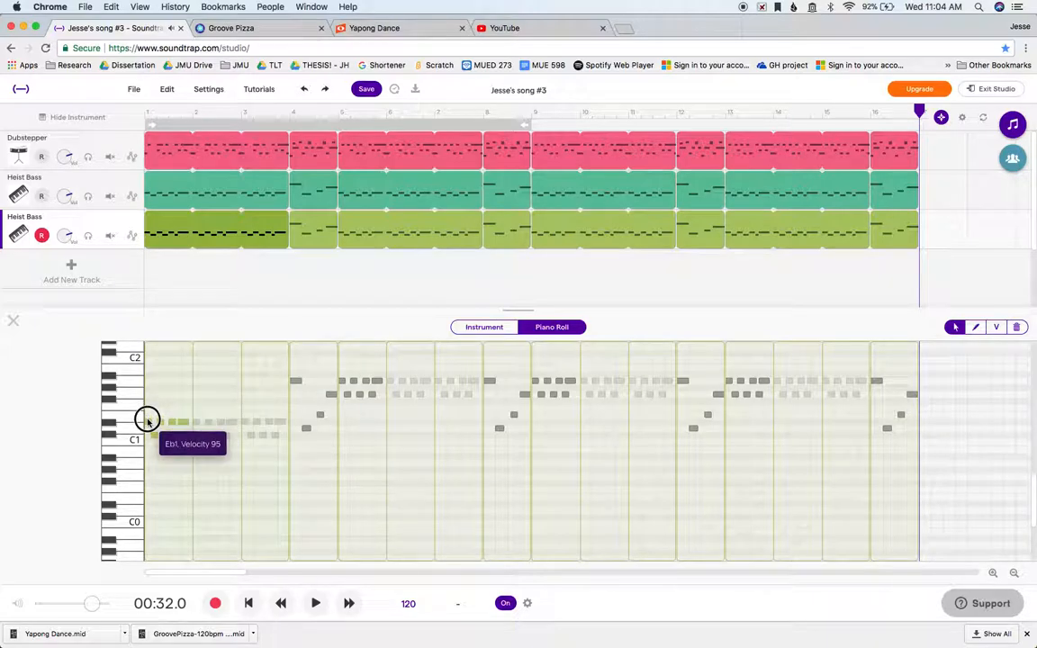
{"action": "left_click_drag", "start_coordinate": [145, 459], "coordinate": [146, 464]}
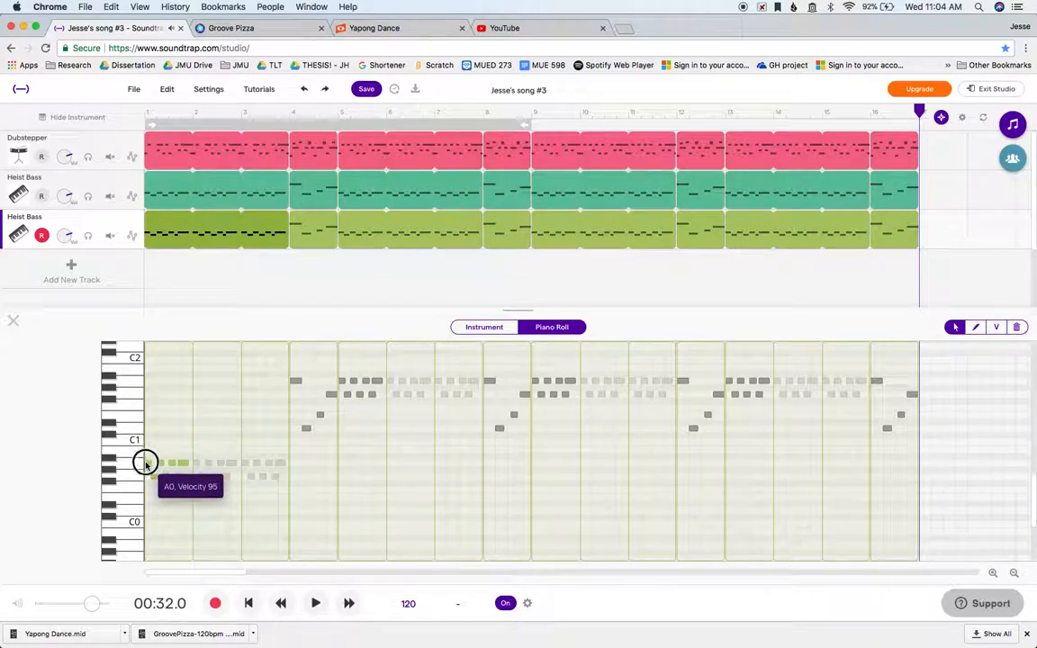
{"action": "left_click_drag", "start_coordinate": [293, 365], "coordinate": [331, 435]}
{"action": "left_click", "coordinate": [296, 382]}
{"action": "left_click_drag", "start_coordinate": [296, 382], "coordinate": [296, 468]}
Step: Replace the second Heist Bass track's regions after bar 4 with three copies of the lowered four-bar pattern, and play the song
{"action": "left_click_drag", "start_coordinate": [349, 263], "coordinate": [920, 227]}
{"action": "key", "text": "Delete"}
{"action": "left_click_drag", "start_coordinate": [357, 237], "coordinate": [220, 222]}
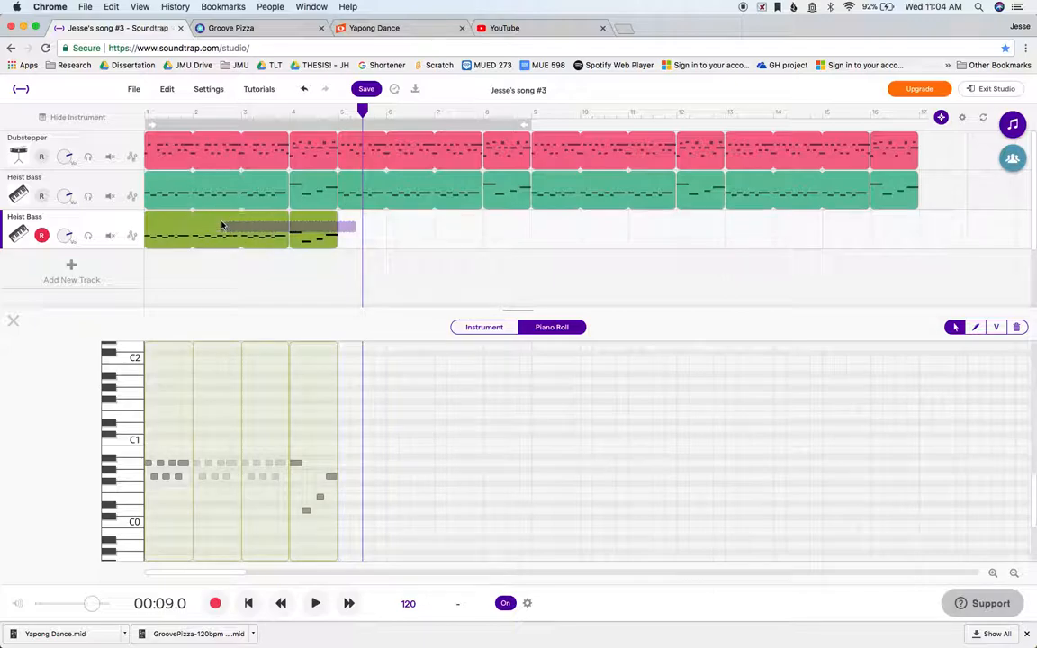
{"action": "left_click_drag", "start_coordinate": [363, 110], "coordinate": [341, 110]}
{"action": "key", "text": "super+v"}
{"action": "key", "text": "super+v"}
{"action": "key", "text": "super+v"}
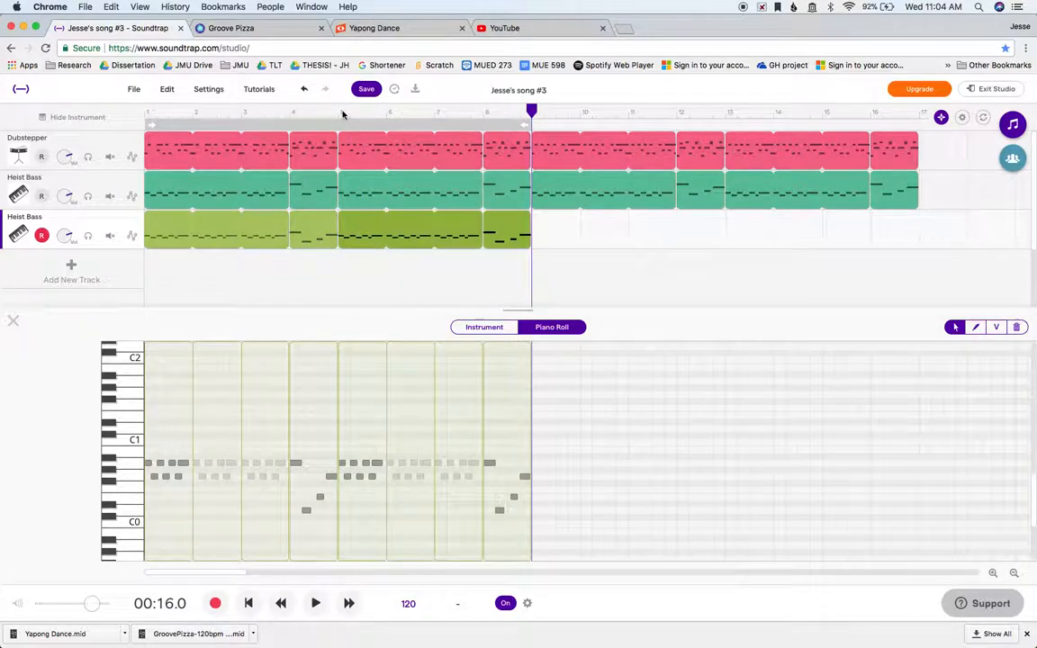
{"action": "key", "text": "space"}
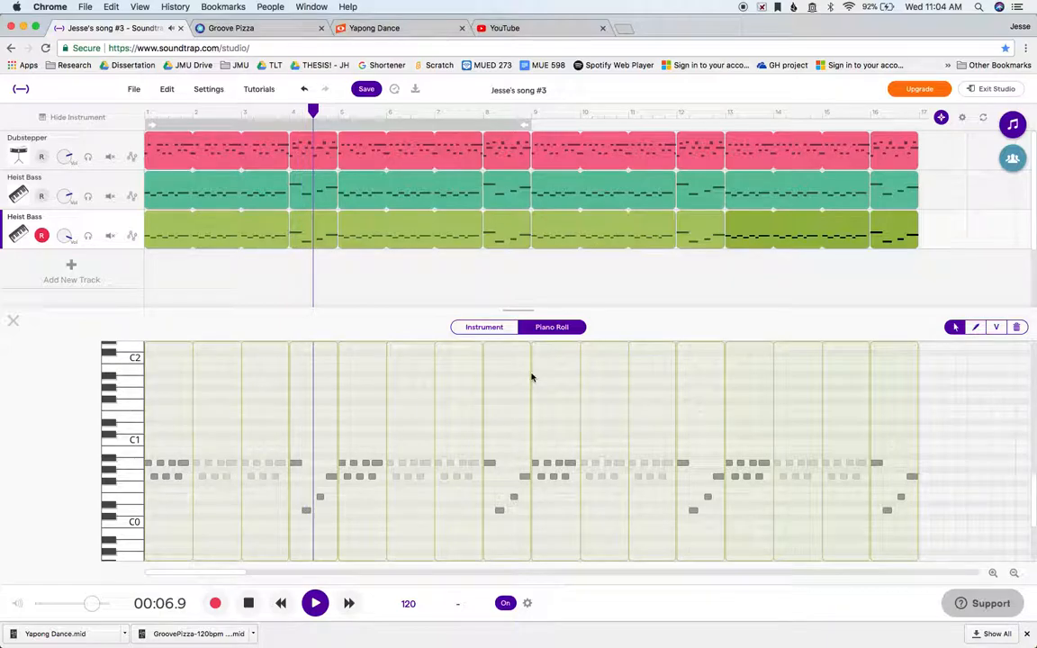
Step: Change the lower Heist Bass track's instrument to the Pump Bass preset and preview Square Bass
{"action": "left_click", "coordinate": [387, 293]}
{"action": "left_click", "coordinate": [480, 327]}
{"action": "left_click", "coordinate": [352, 385]}
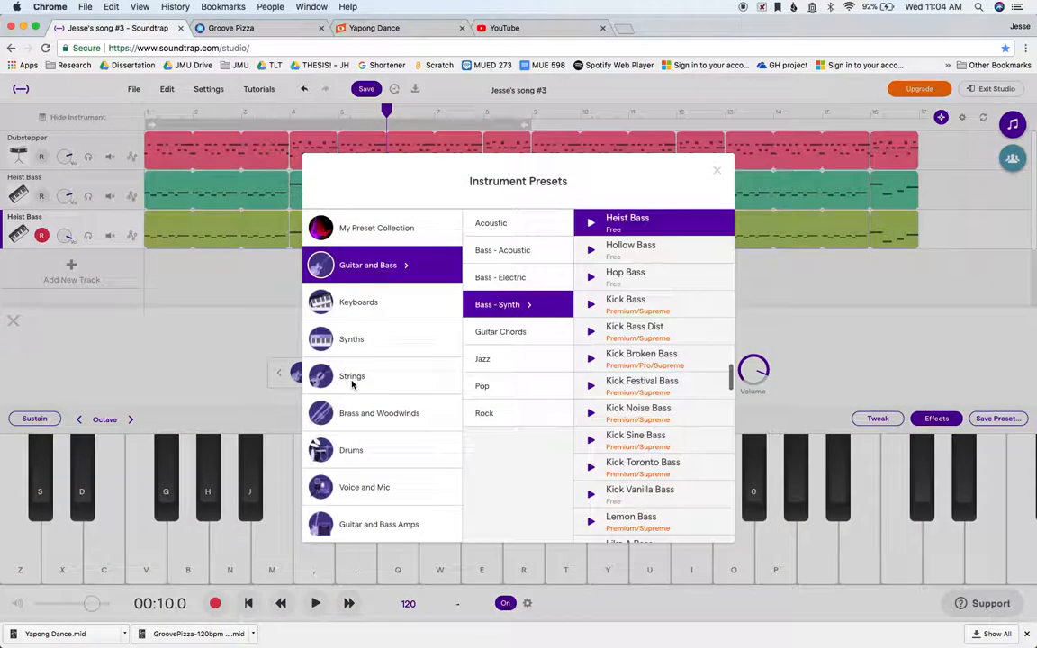
{"action": "scroll", "coordinate": [661, 360], "scroll_direction": "down", "scroll_amount": 15}
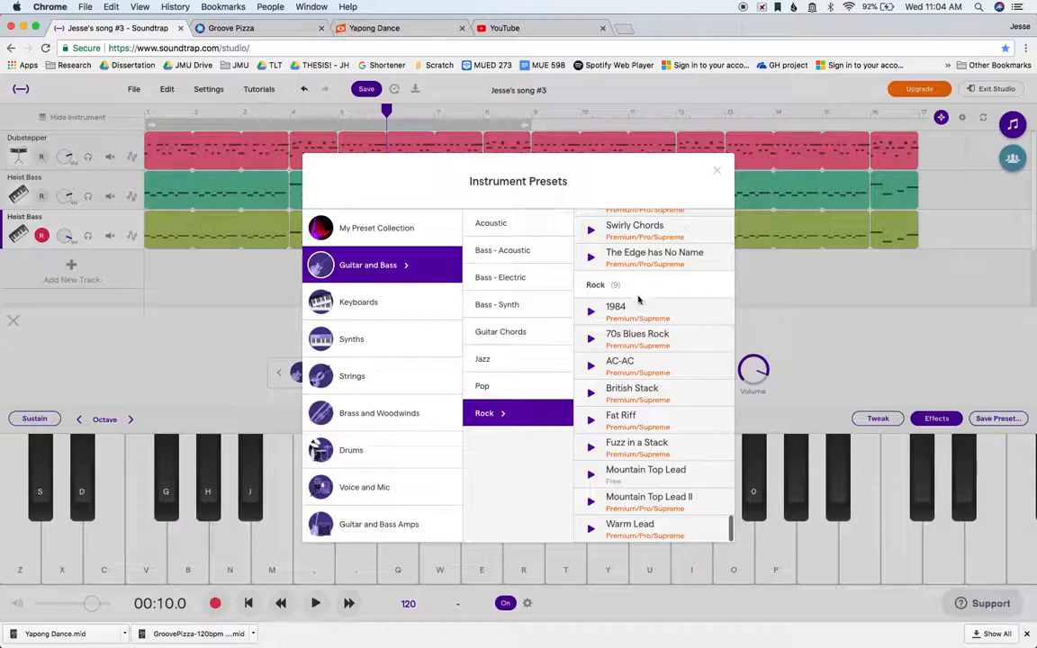
{"action": "scroll", "coordinate": [645, 372], "scroll_direction": "up", "scroll_amount": 15}
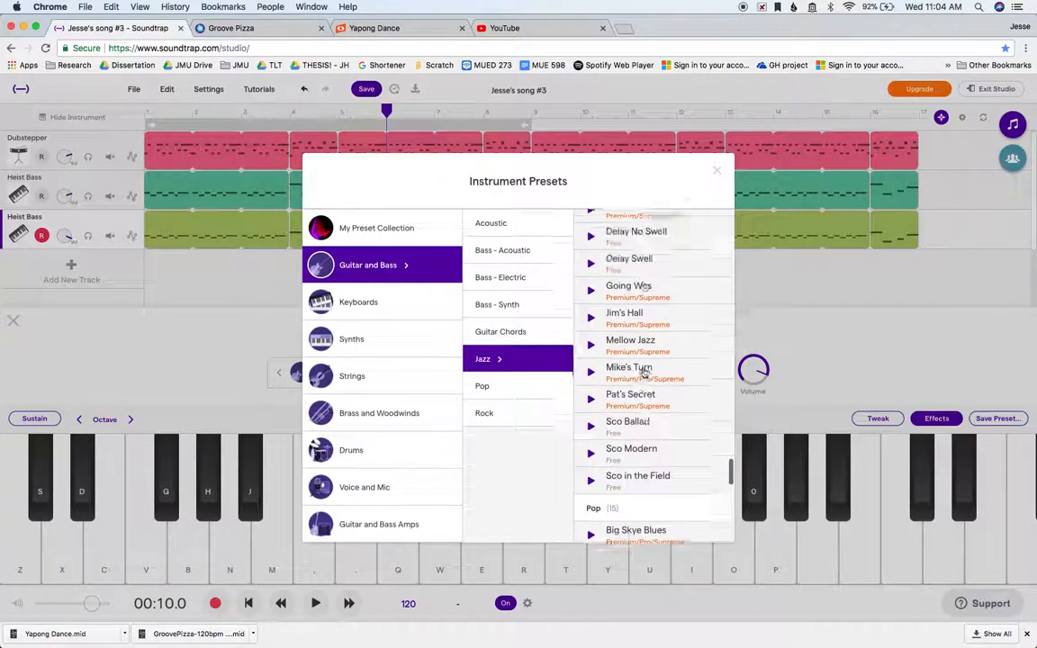
{"action": "scroll", "coordinate": [644, 372], "scroll_direction": "up", "scroll_amount": 5}
{"action": "scroll", "coordinate": [635, 356], "scroll_direction": "down", "scroll_amount": 1}
{"action": "left_click", "coordinate": [630, 344]}
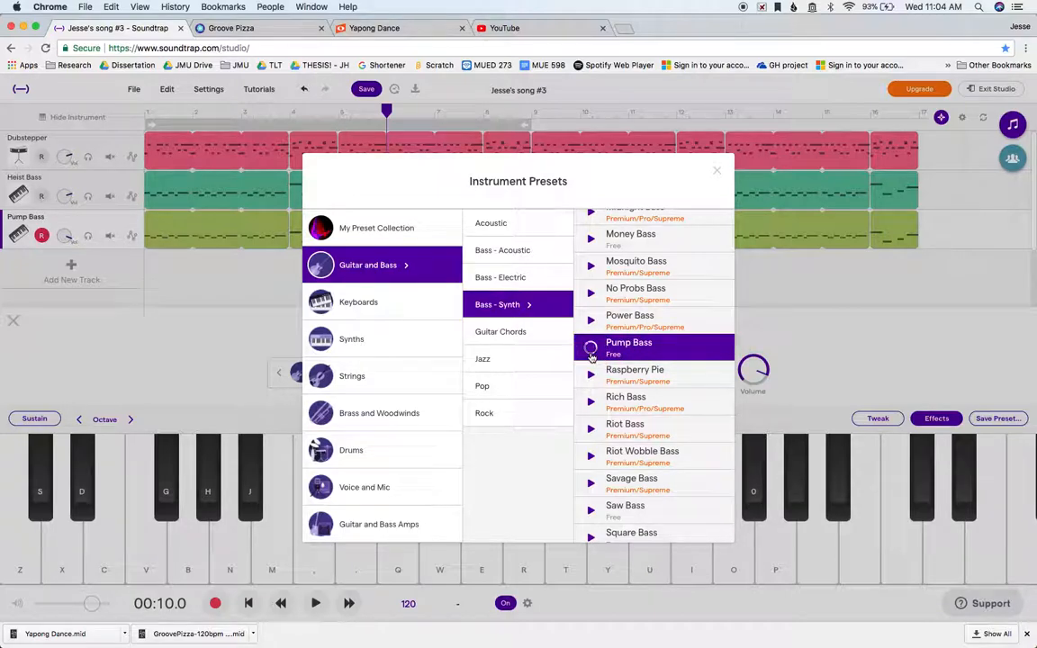
{"action": "scroll", "coordinate": [664, 384], "scroll_direction": "down", "scroll_amount": 2}
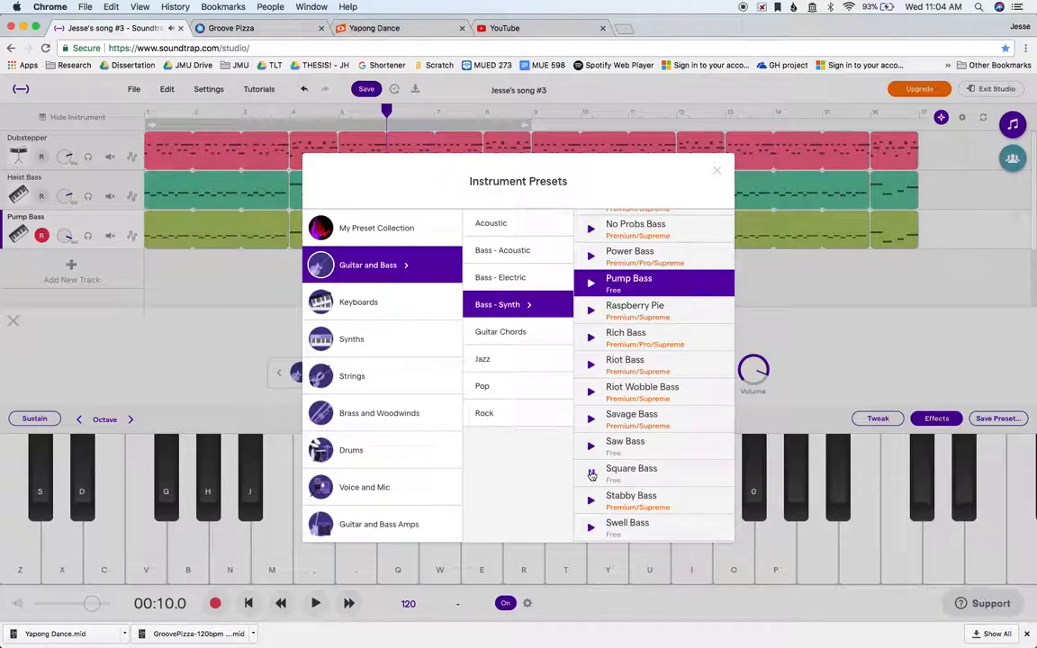
{"action": "key", "text": "Escape"}
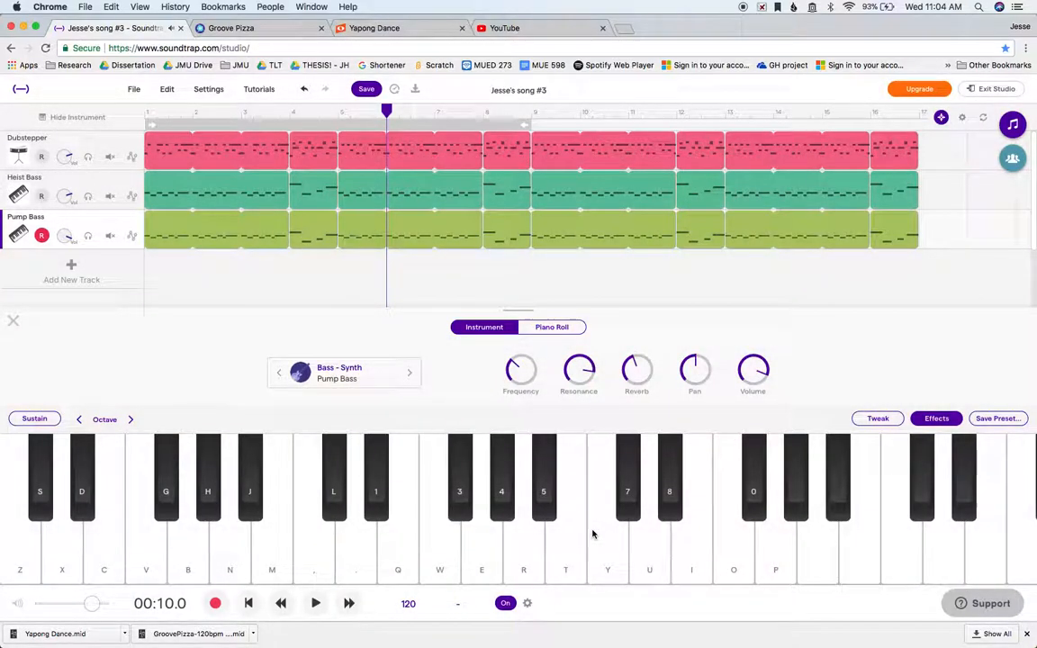
Step: Play the song from the start while lowering the Pump Bass volume and raising the Heist Bass volume
{"action": "key", "text": "Return"}
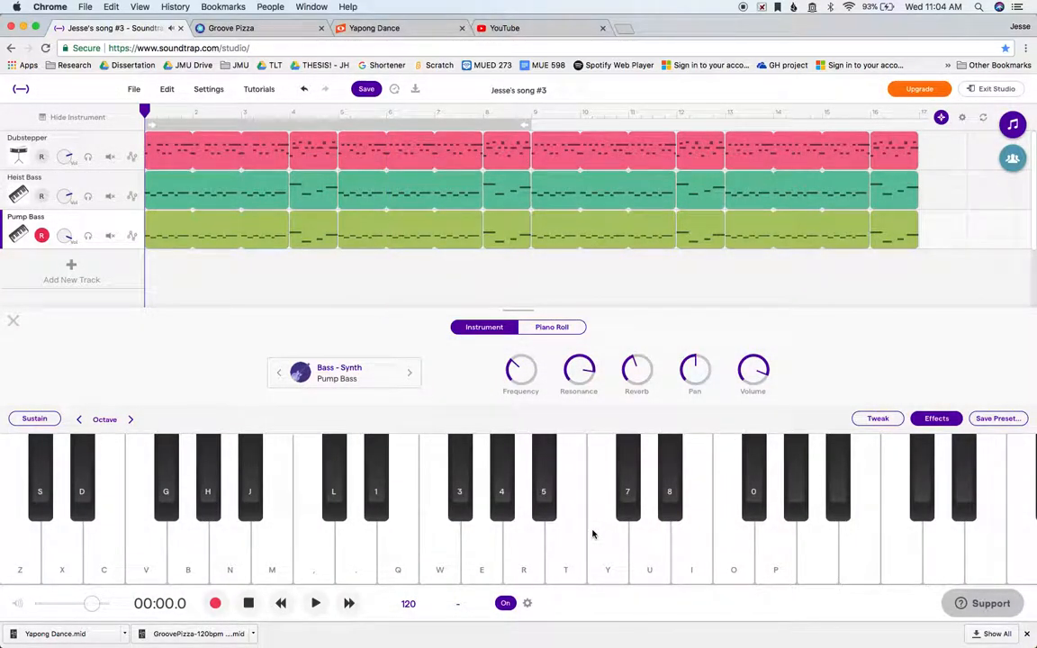
{"action": "key", "text": "space"}
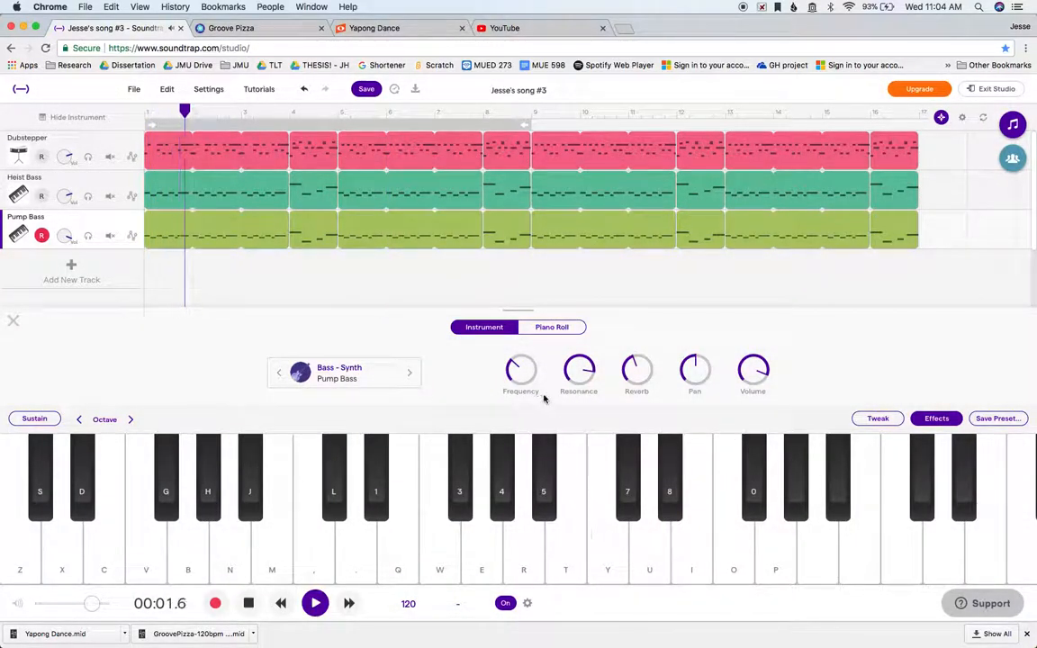
{"action": "left_click_drag", "start_coordinate": [64, 235], "coordinate": [73, 297]}
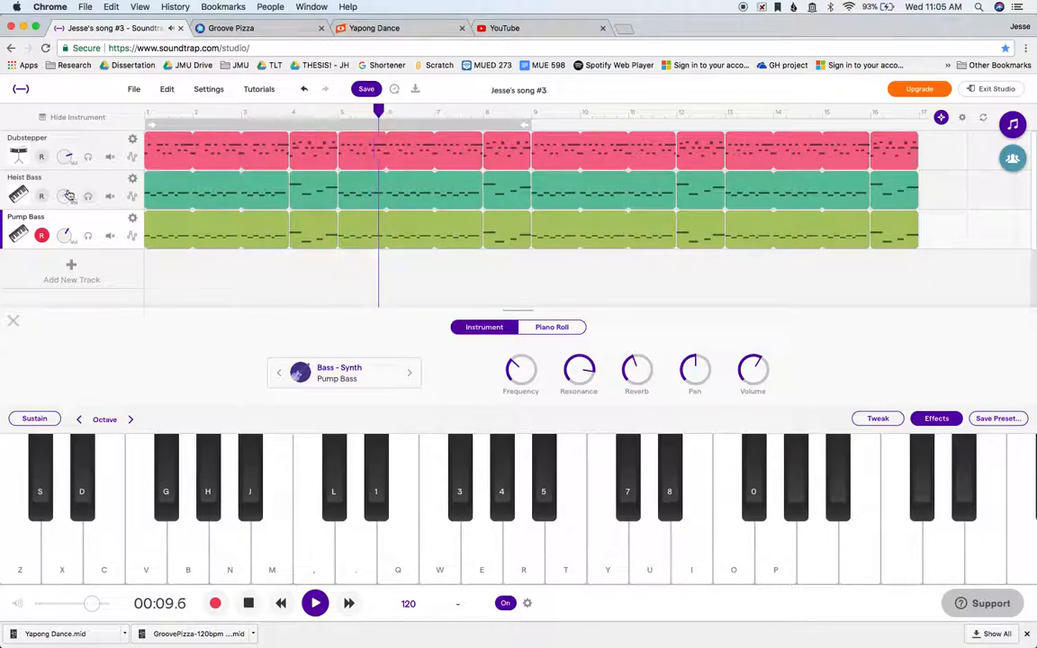
{"action": "key", "text": "space"}
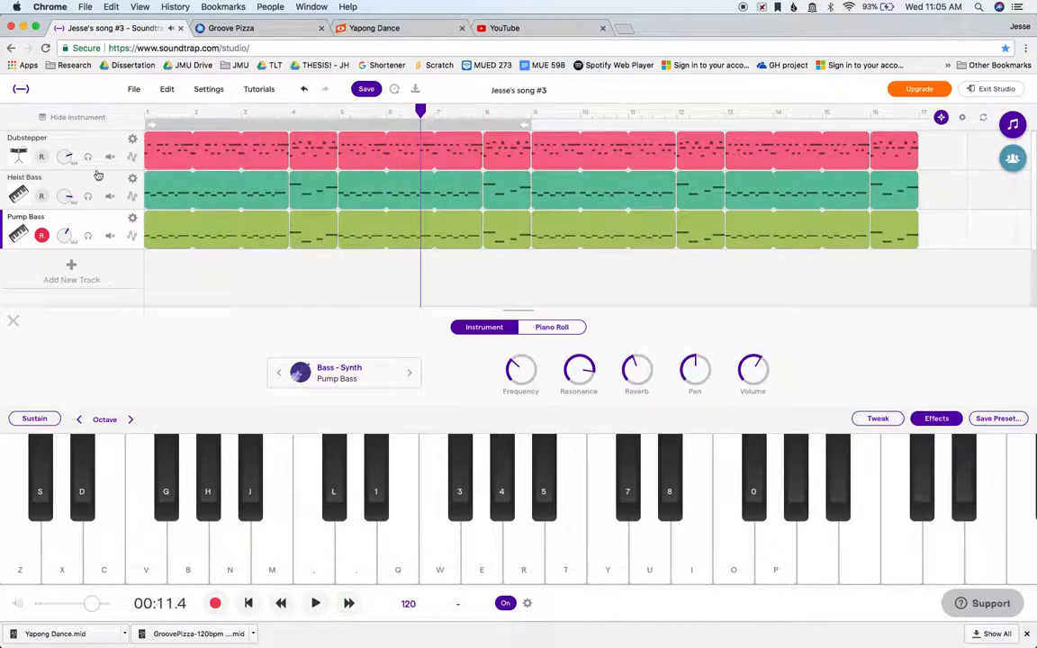
{"action": "key", "text": "Return"}
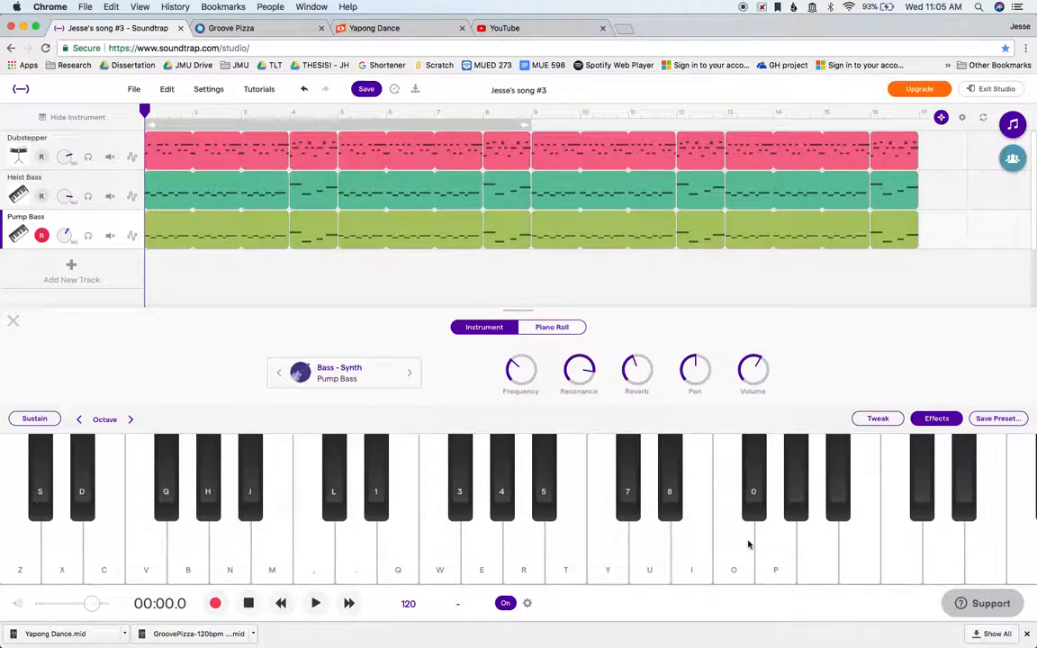
Step: Browse the featured piano loops, preview Piano - CL Rhodes, Flashy and Golden Feet, and narrow the search to MIDI
{"action": "left_click", "coordinate": [894, 299]}
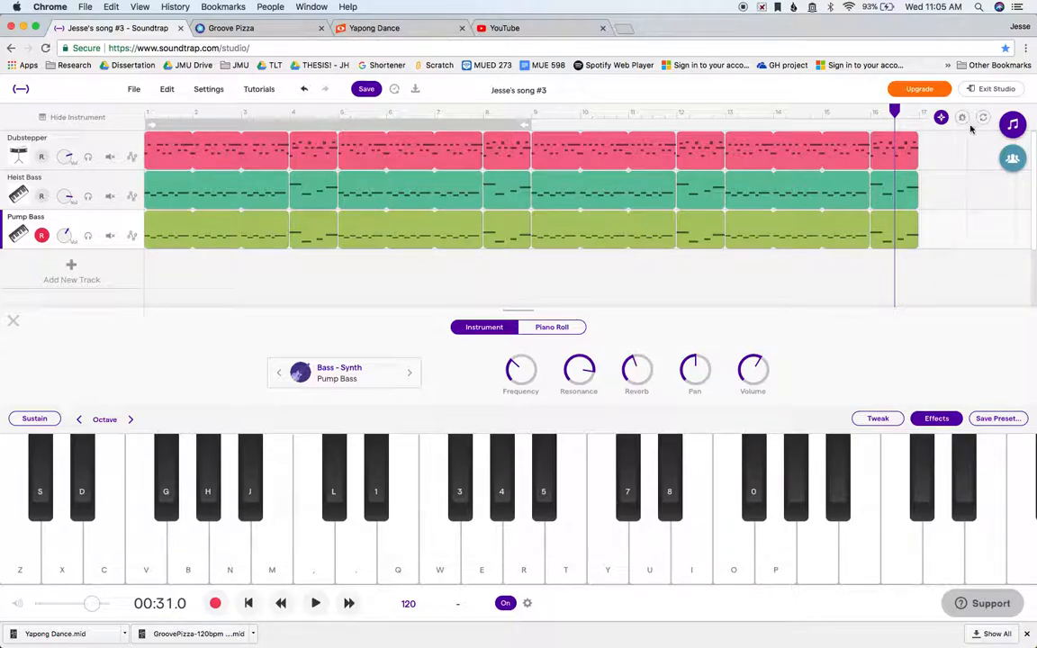
{"action": "left_click", "coordinate": [1014, 126]}
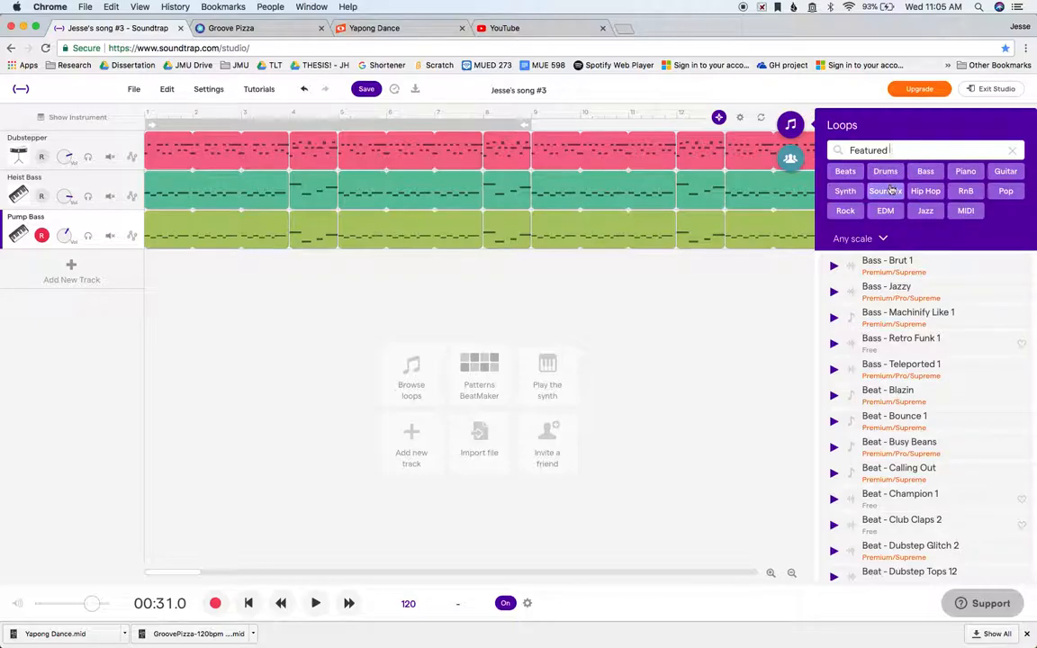
{"action": "left_click", "coordinate": [978, 174]}
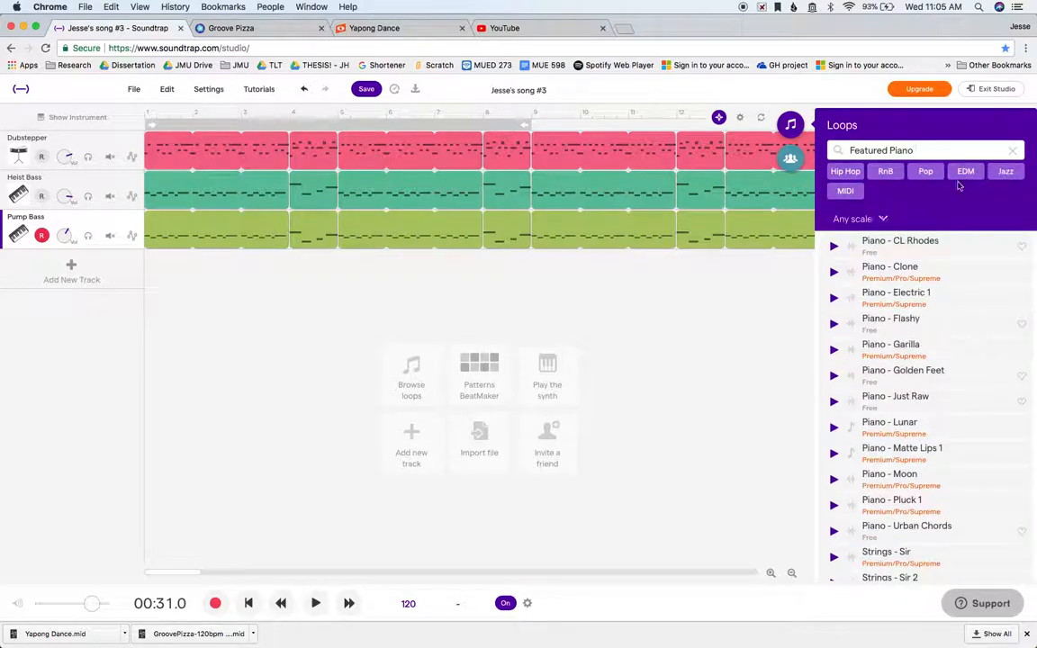
{"action": "left_click", "coordinate": [878, 248]}
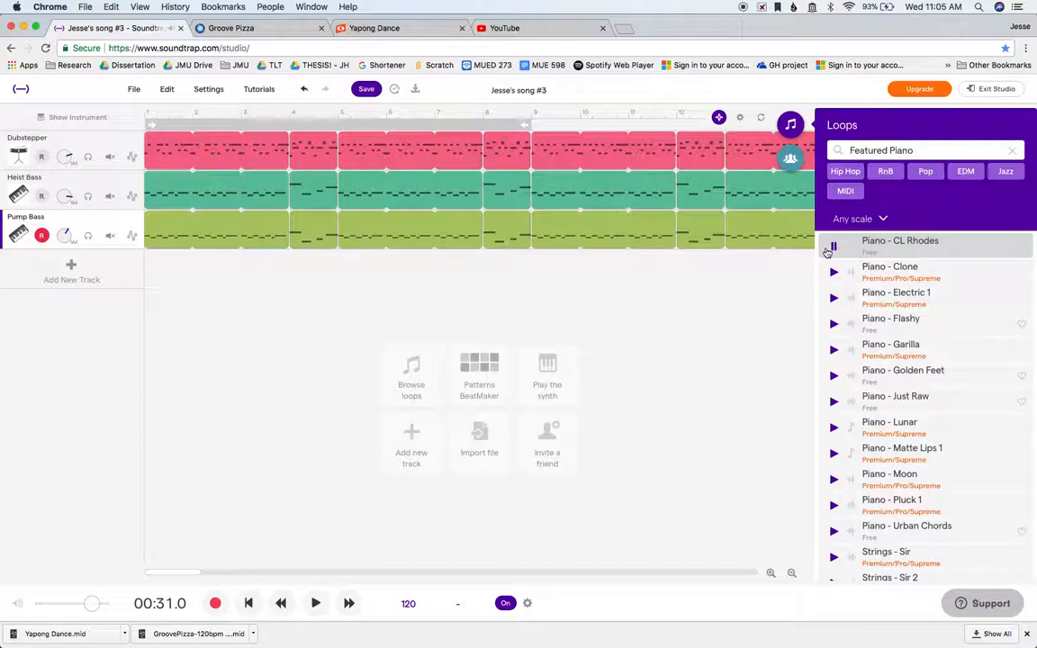
{"action": "left_click", "coordinate": [834, 325]}
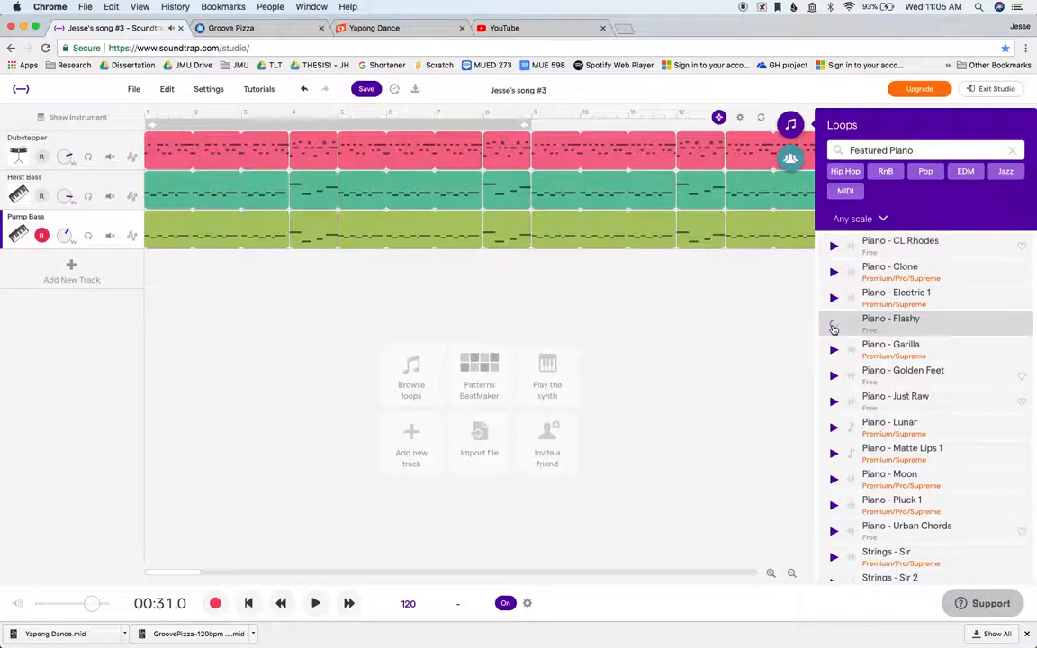
{"action": "left_click", "coordinate": [835, 378]}
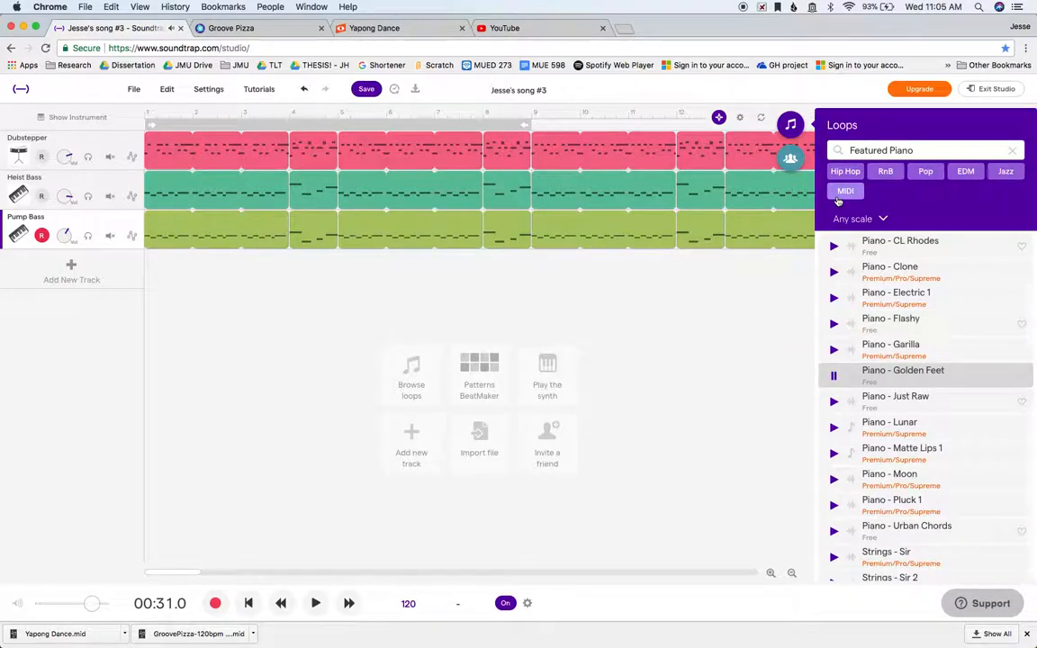
{"action": "left_click", "coordinate": [845, 191]}
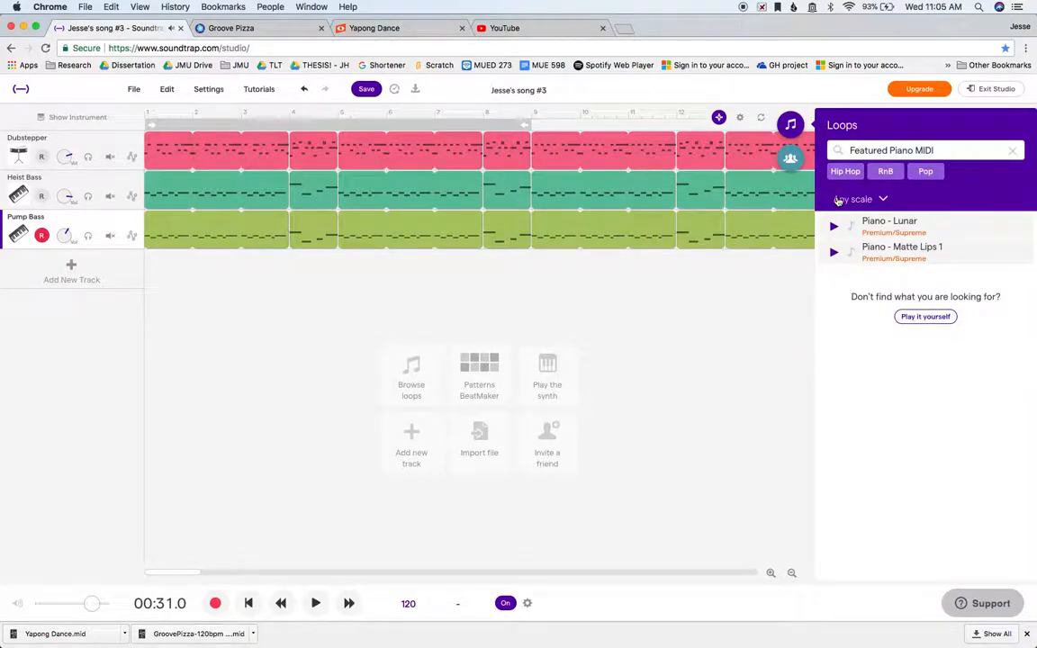
Step: Browse the loop library for Hip Hop MIDI loops and preview Bass - Get It Started Cubic
{"action": "triple_click", "coordinate": [892, 144]}
{"action": "key", "text": "BackSpace"}
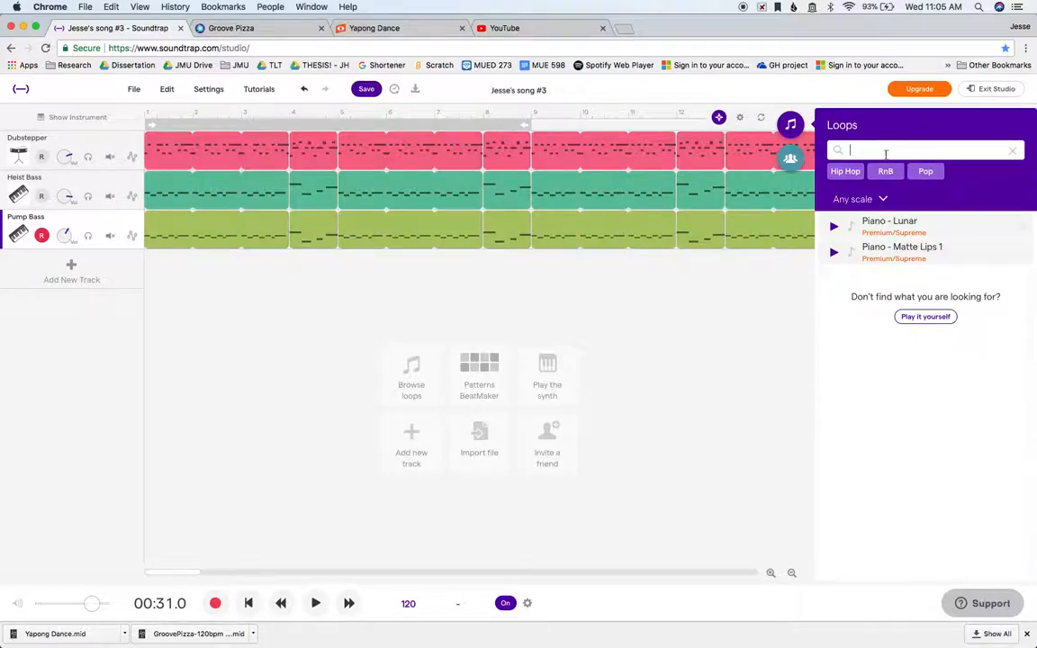
{"action": "left_click", "coordinate": [887, 171]}
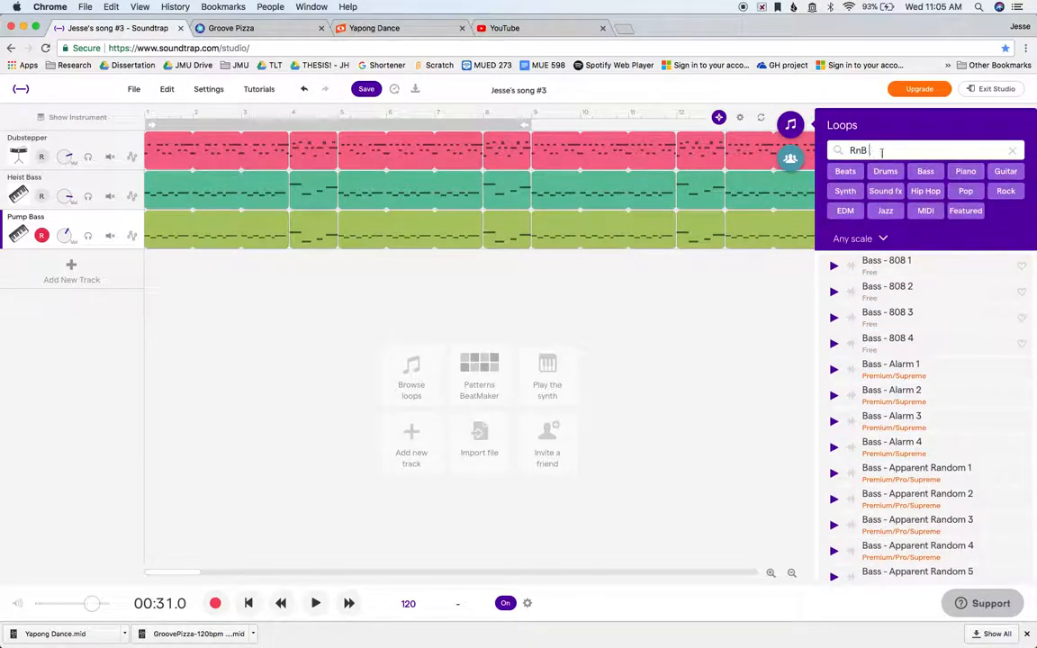
{"action": "left_click", "coordinate": [925, 191]}
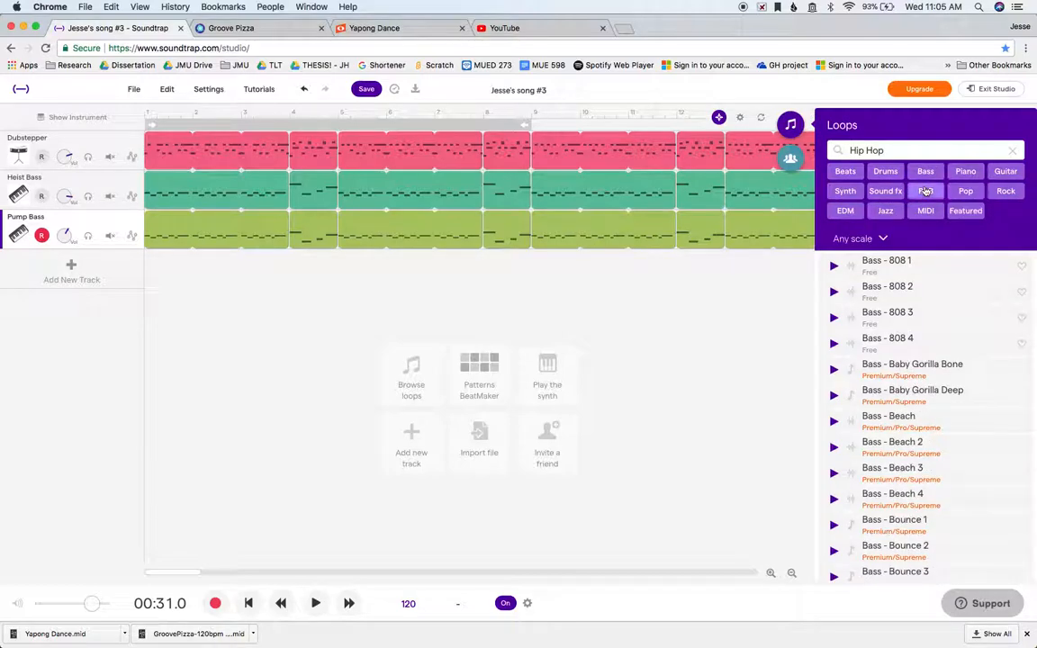
{"action": "left_click", "coordinate": [924, 211]}
{"action": "scroll", "coordinate": [900, 370], "scroll_direction": "down", "scroll_amount": 6}
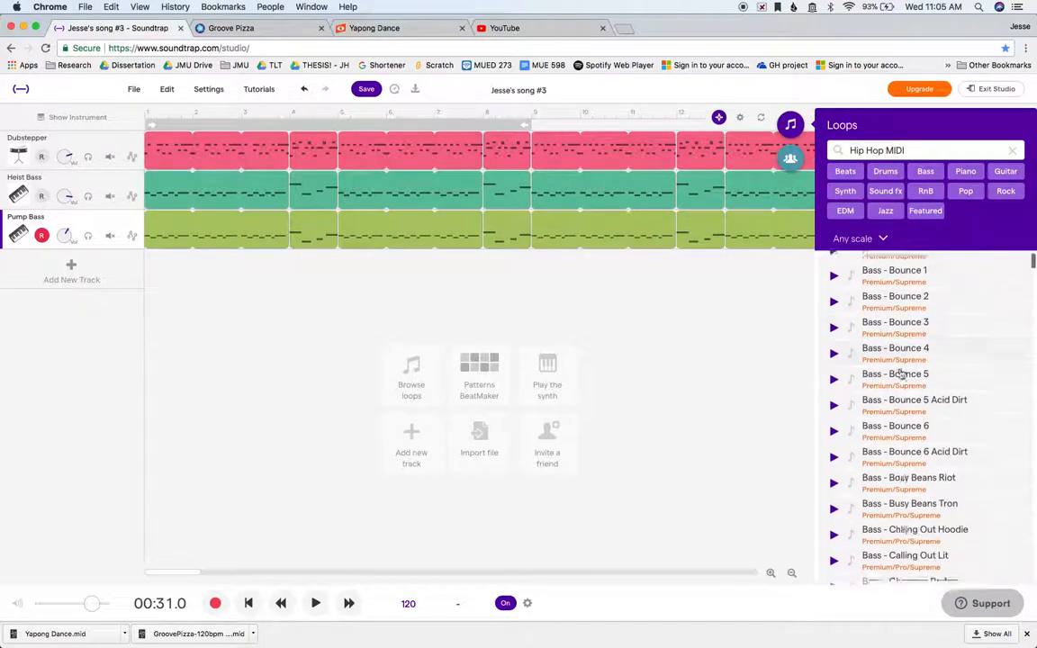
{"action": "scroll", "coordinate": [903, 371], "scroll_direction": "up", "scroll_amount": 2}
{"action": "scroll", "coordinate": [901, 372], "scroll_direction": "down", "scroll_amount": 10}
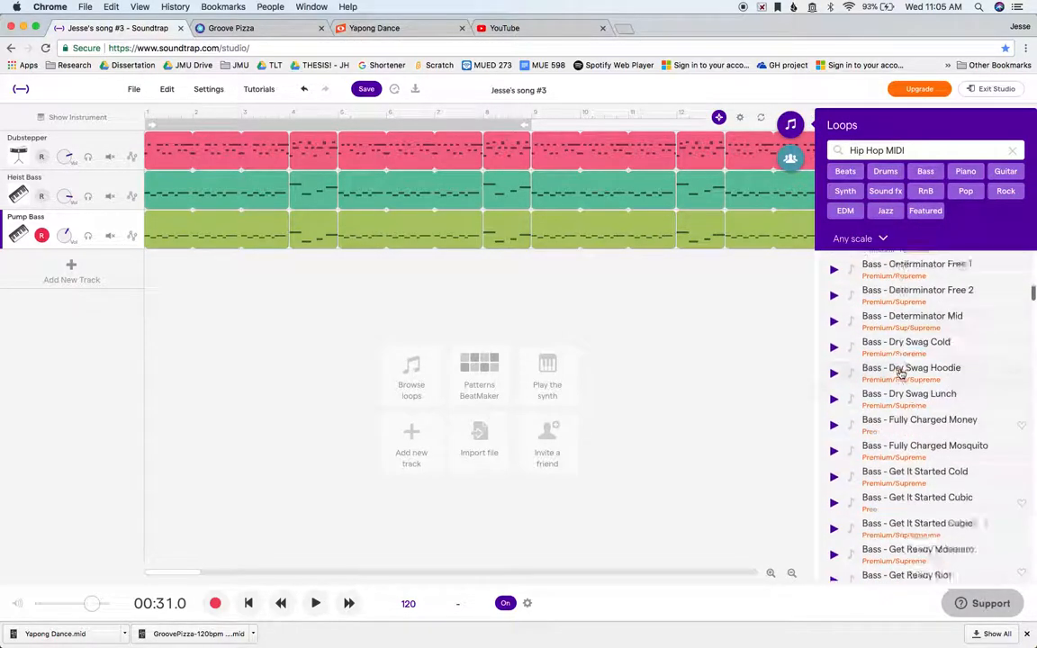
{"action": "left_click", "coordinate": [833, 347]}
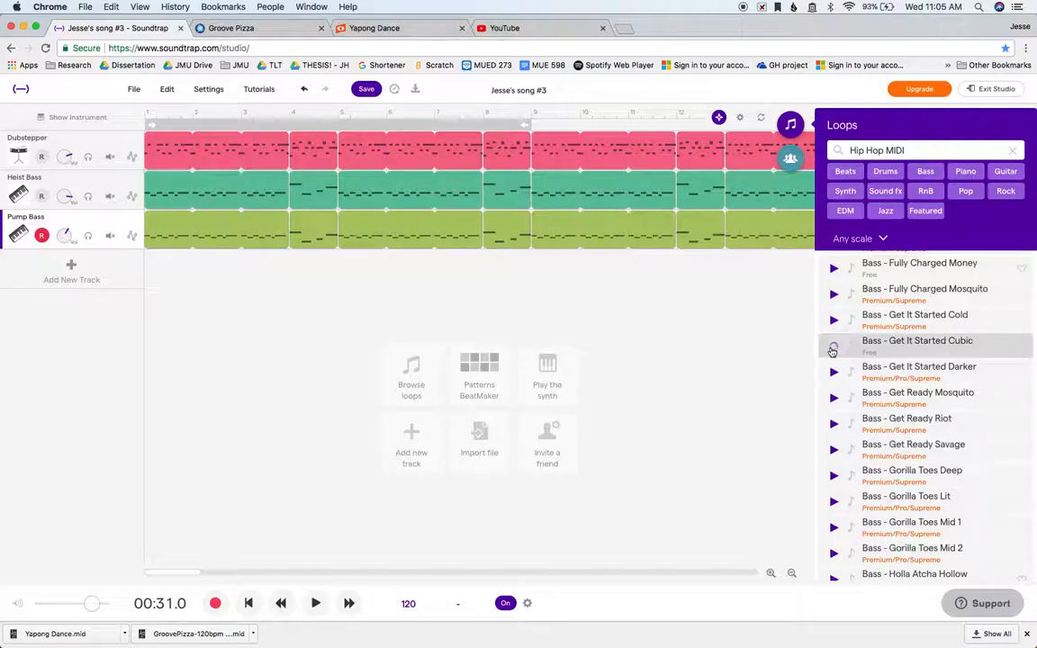
{"action": "scroll", "coordinate": [949, 457], "scroll_direction": "down", "scroll_amount": 10}
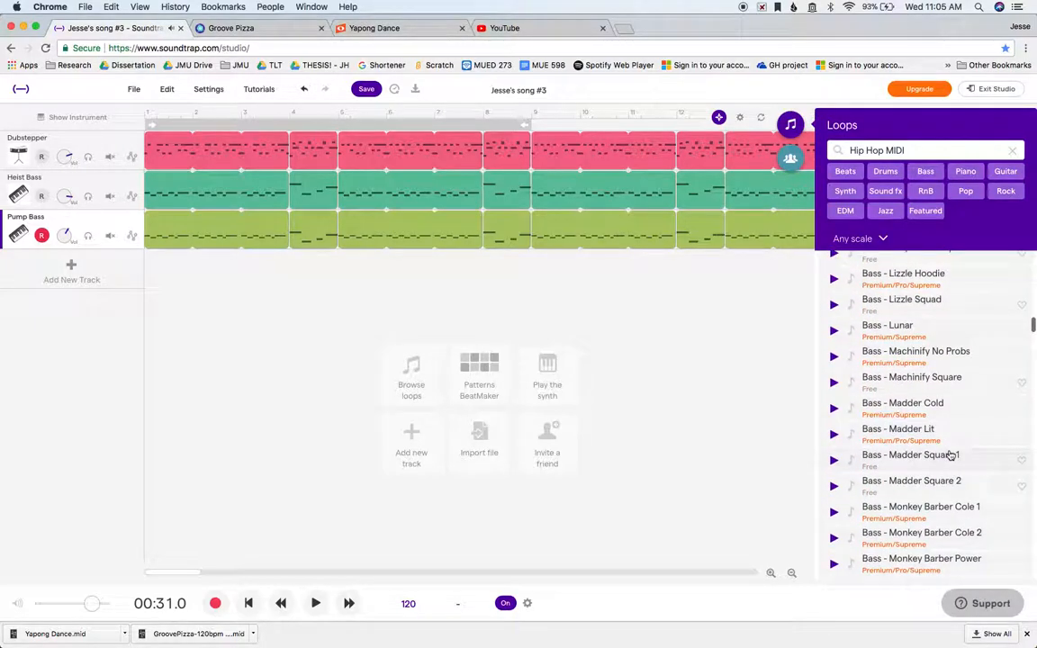
{"action": "scroll", "coordinate": [855, 409], "scroll_direction": "down", "scroll_amount": 20}
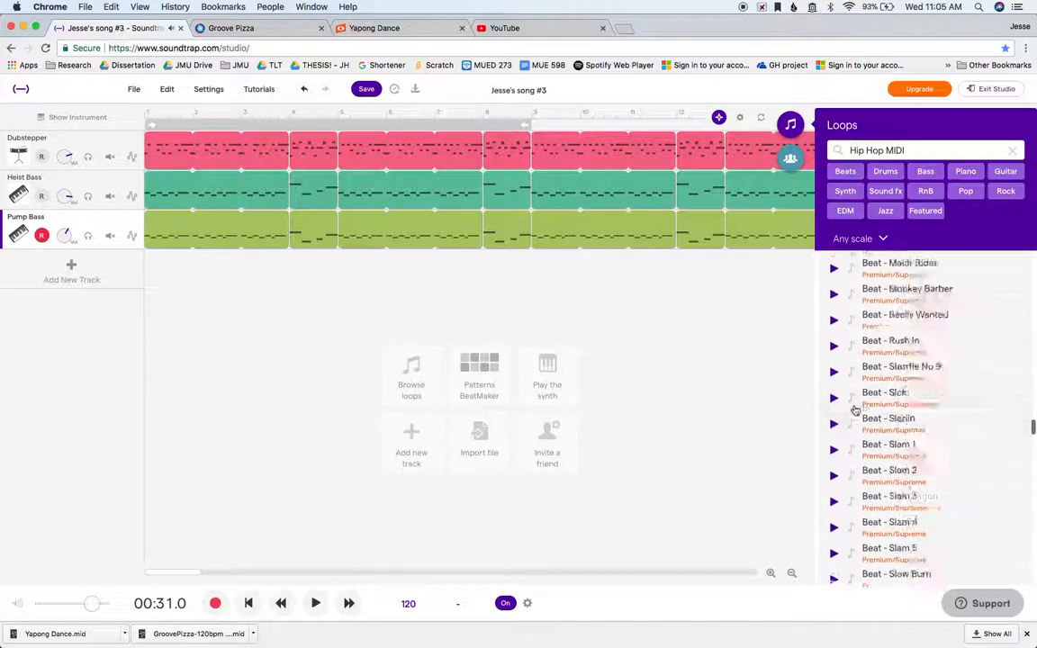
Step: Filter for piano MIDI loops, widen the search to all MIDI loops, and preview Guitar - Sweet Reversed 3
{"action": "left_click", "coordinate": [967, 172]}
{"action": "scroll", "coordinate": [870, 288], "scroll_direction": "up", "scroll_amount": 5}
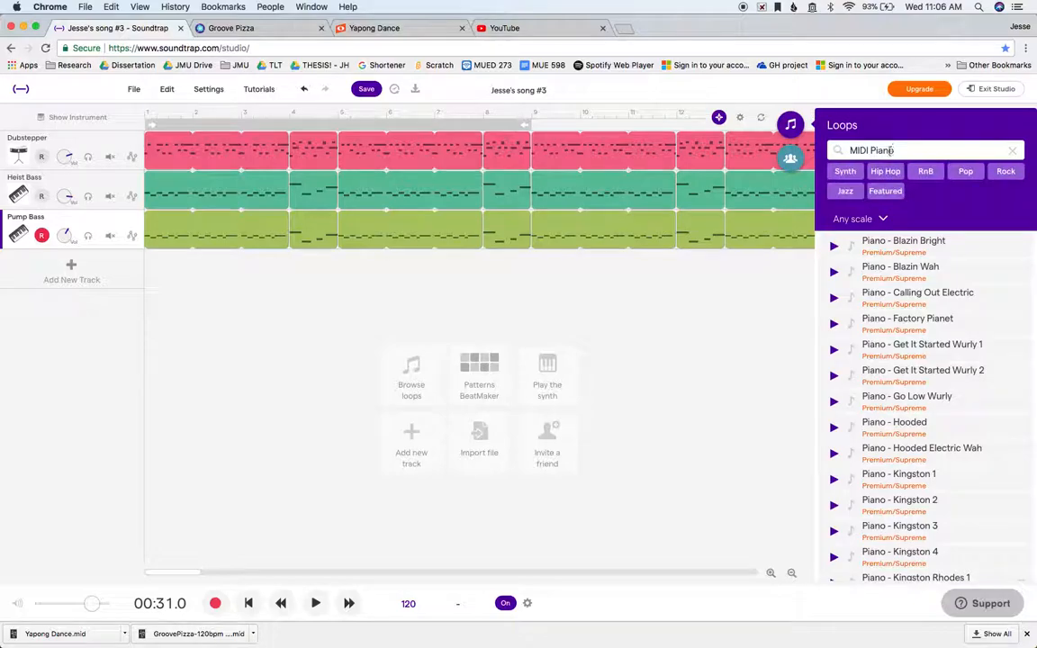
{"action": "key", "text": "BackSpace"}
{"action": "key", "text": "BackSpace"}
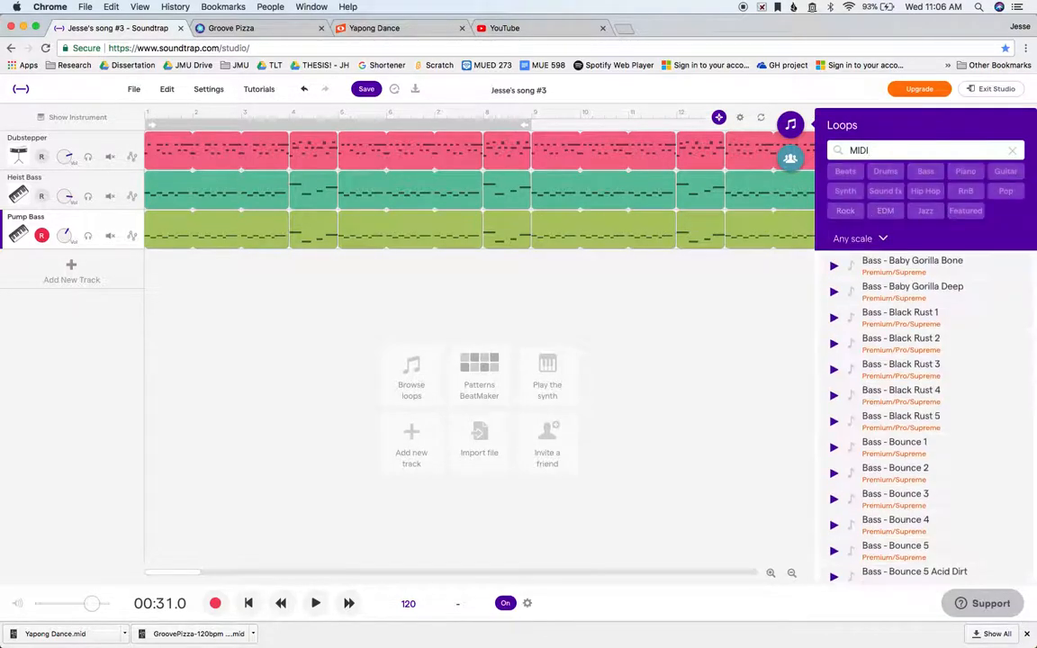
{"action": "scroll", "coordinate": [961, 397], "scroll_direction": "down", "scroll_amount": 2}
{"action": "scroll", "coordinate": [960, 397], "scroll_direction": "down", "scroll_amount": 15}
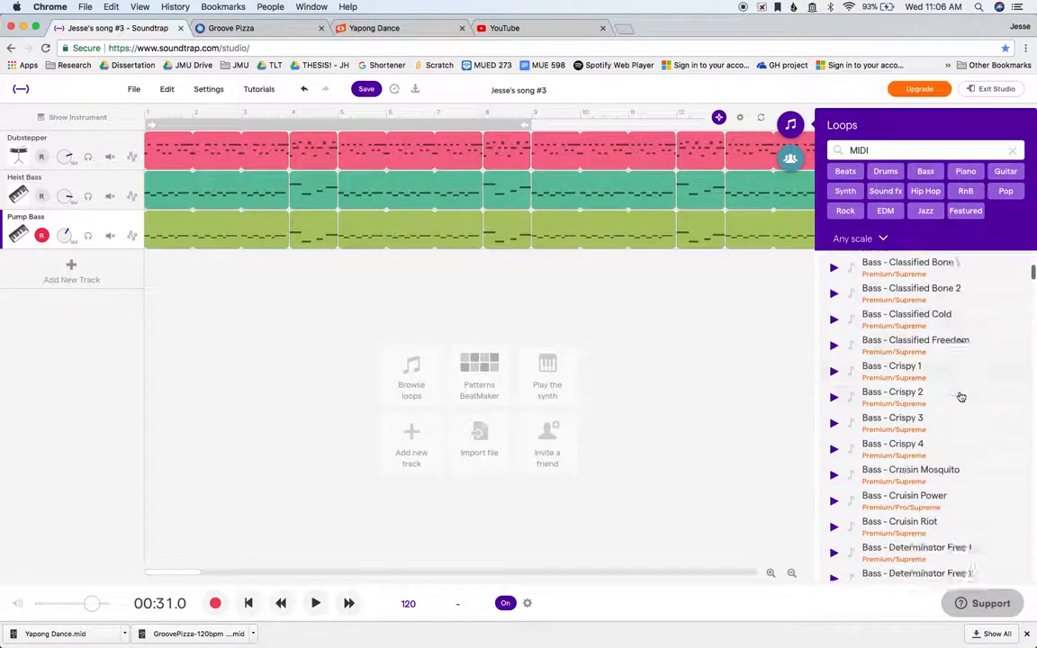
{"action": "scroll", "coordinate": [961, 397], "scroll_direction": "down", "scroll_amount": 15}
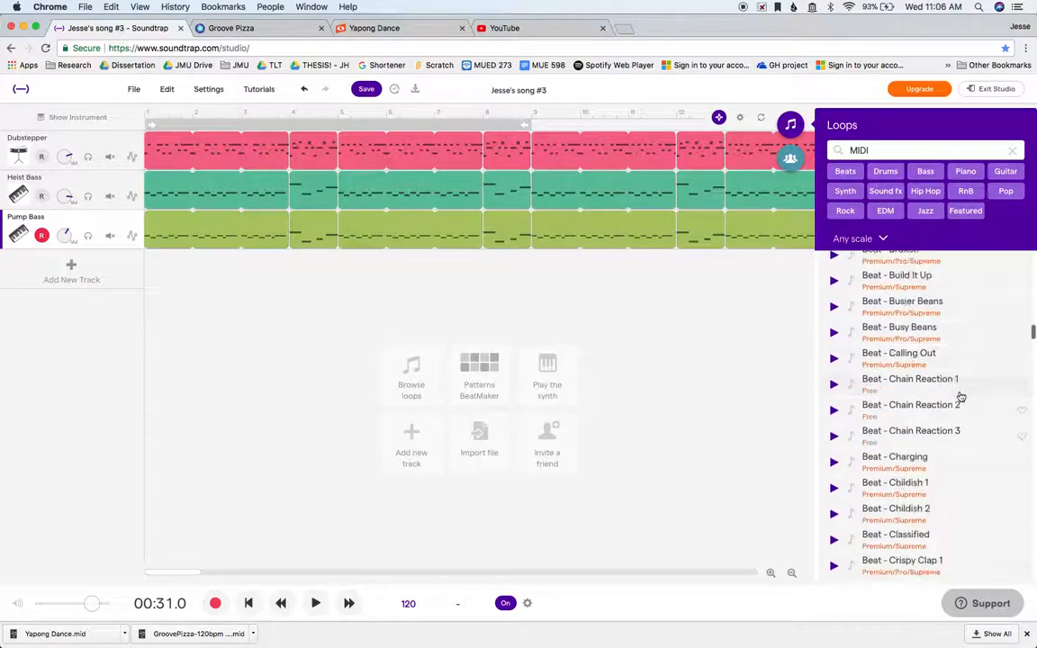
{"action": "scroll", "coordinate": [959, 369], "scroll_direction": "down", "scroll_amount": 20}
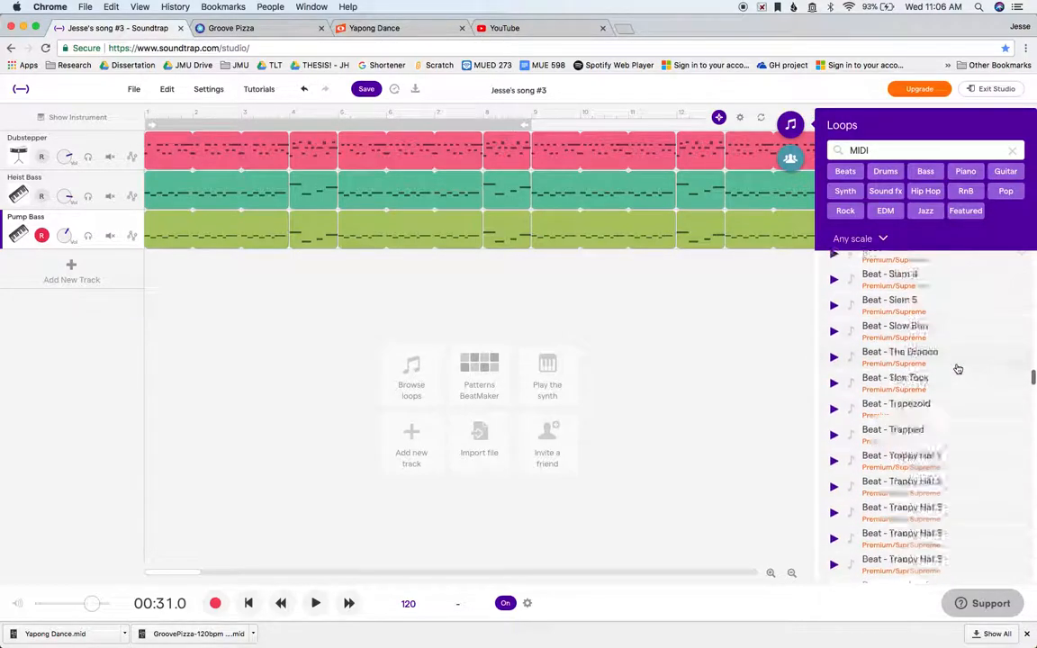
{"action": "scroll", "coordinate": [958, 370], "scroll_direction": "down", "scroll_amount": 20}
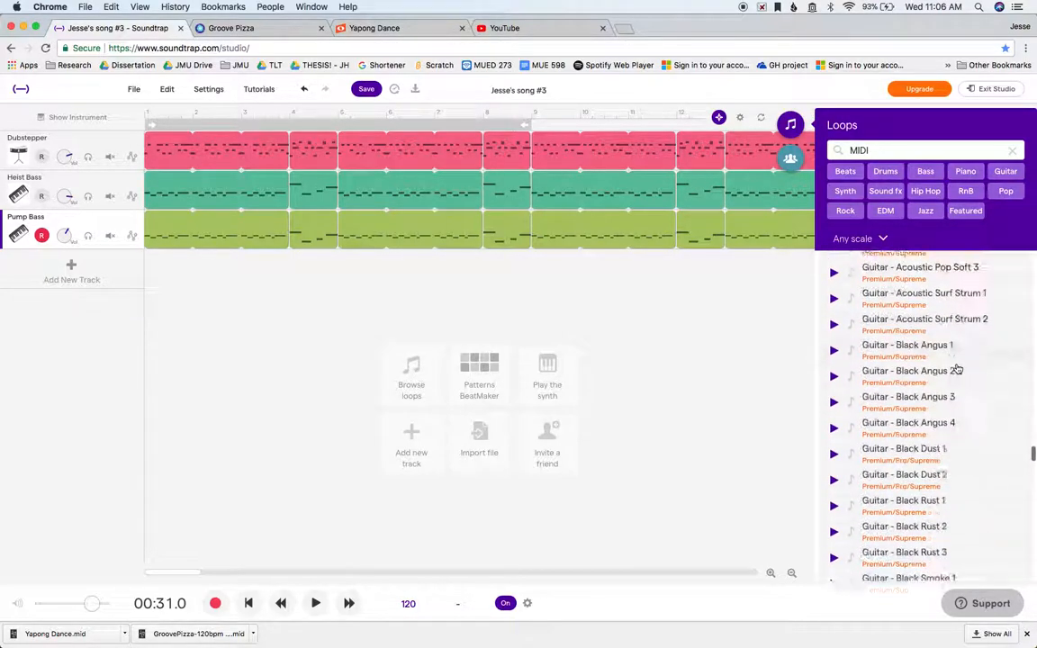
{"action": "left_click", "coordinate": [834, 395]}
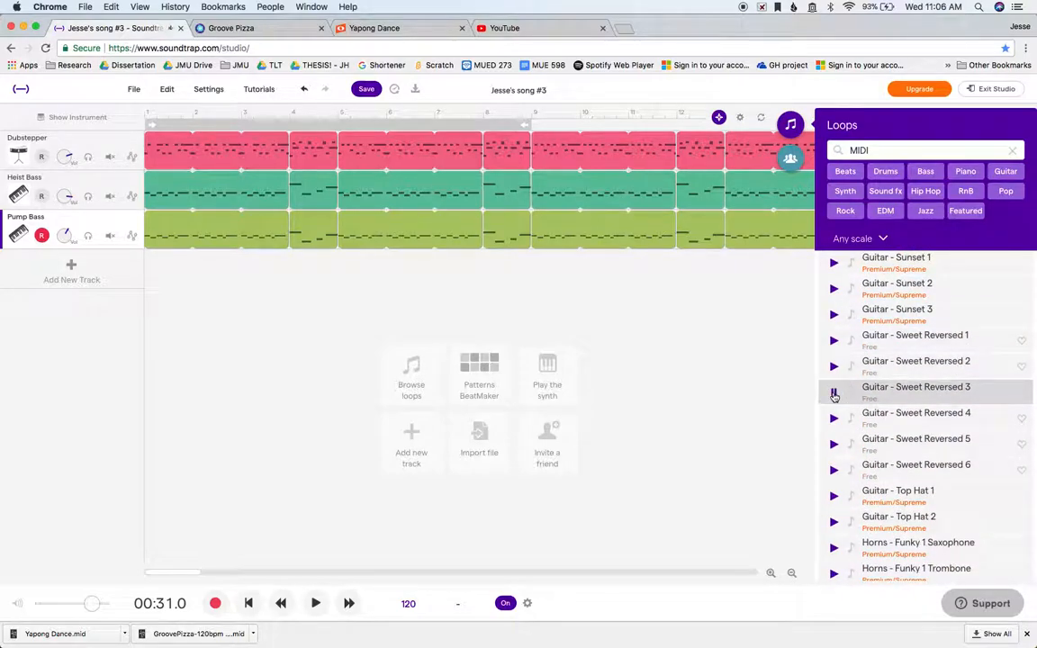
Step: Add the Guitar - Sweet Reversed 3 loop on a new track, placed as a single four-bar pass starting at bar 2
{"action": "left_click_drag", "start_coordinate": [898, 396], "coordinate": [244, 294]}
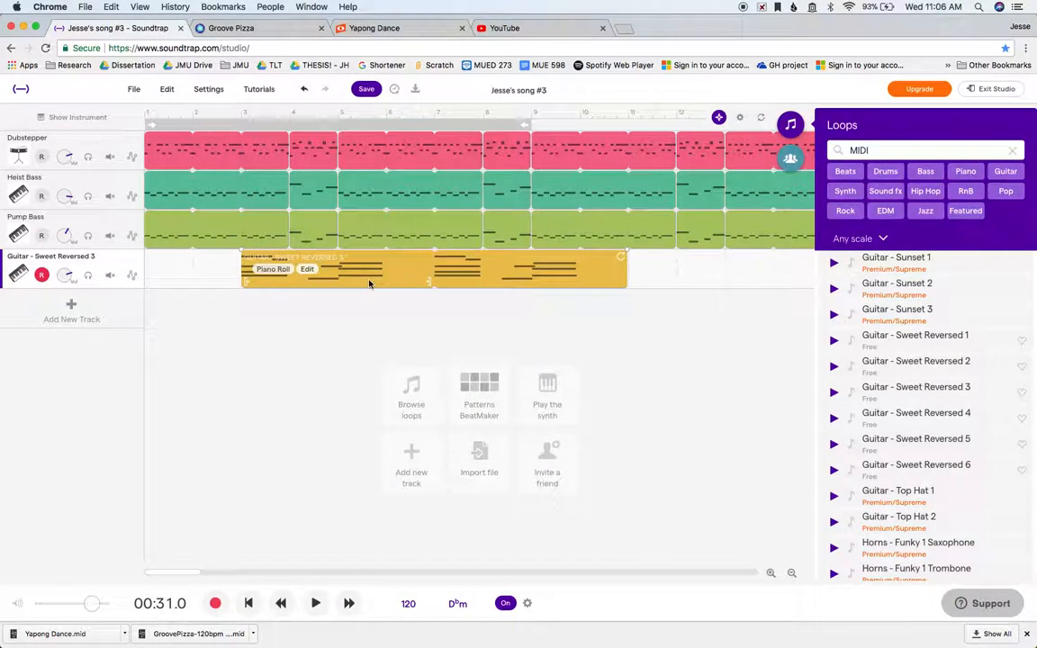
{"action": "left_click_drag", "start_coordinate": [370, 284], "coordinate": [285, 288]}
{"action": "key", "text": "space"}
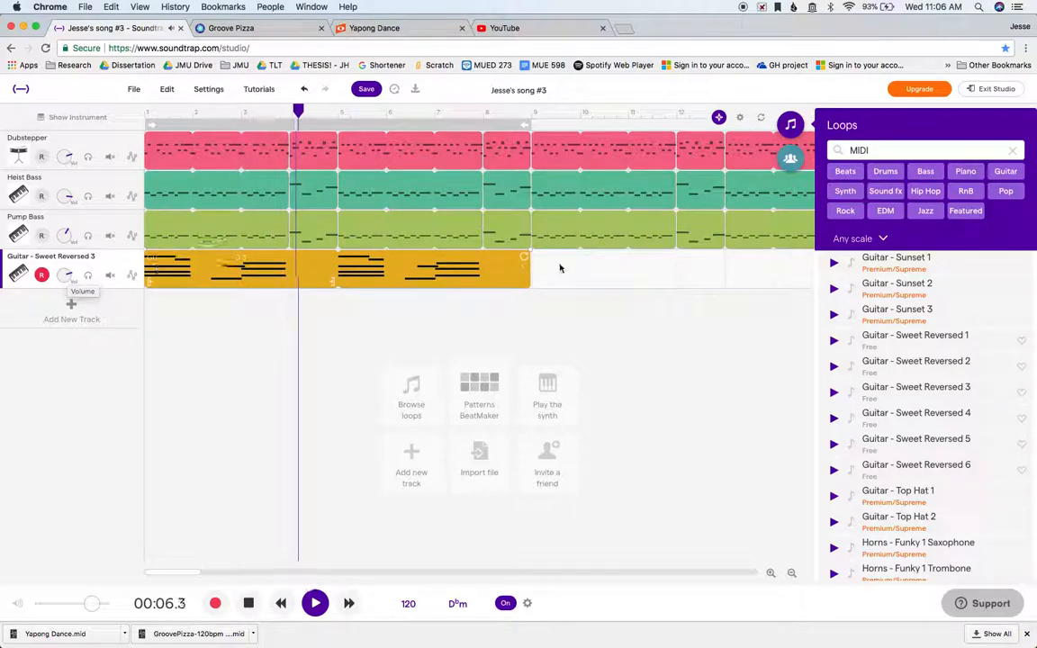
{"action": "left_click_drag", "start_coordinate": [528, 257], "coordinate": [352, 278]}
{"action": "key", "text": "space"}
Step: Split the guitar region at bar 3 and return to the start of the song
{"action": "left_click", "coordinate": [263, 111]}
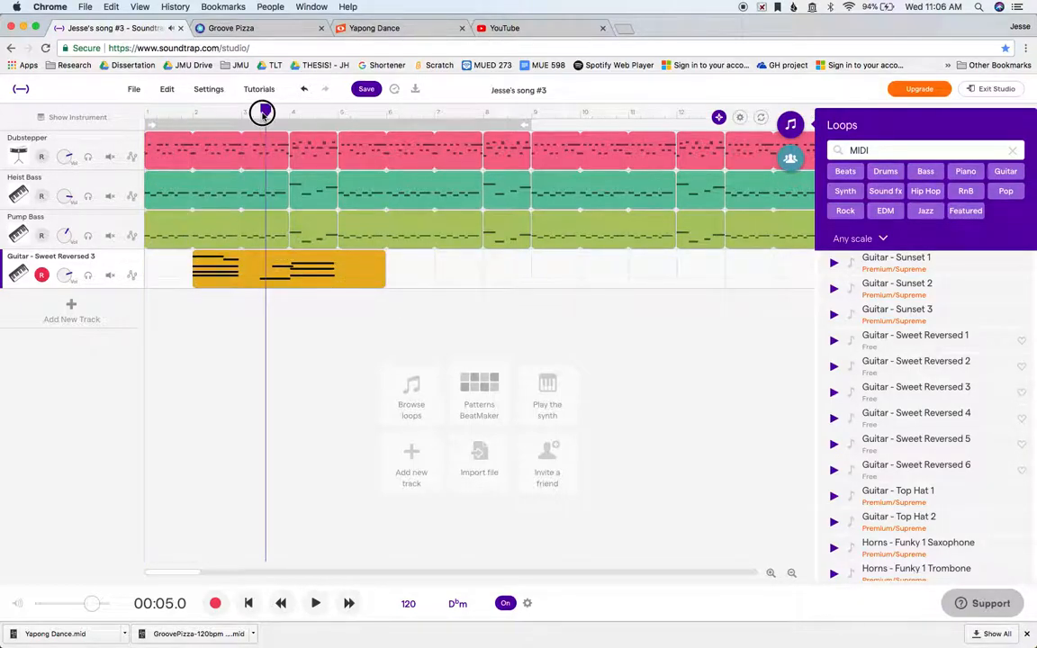
{"action": "left_click", "coordinate": [243, 115]}
{"action": "right_click", "coordinate": [249, 269]}
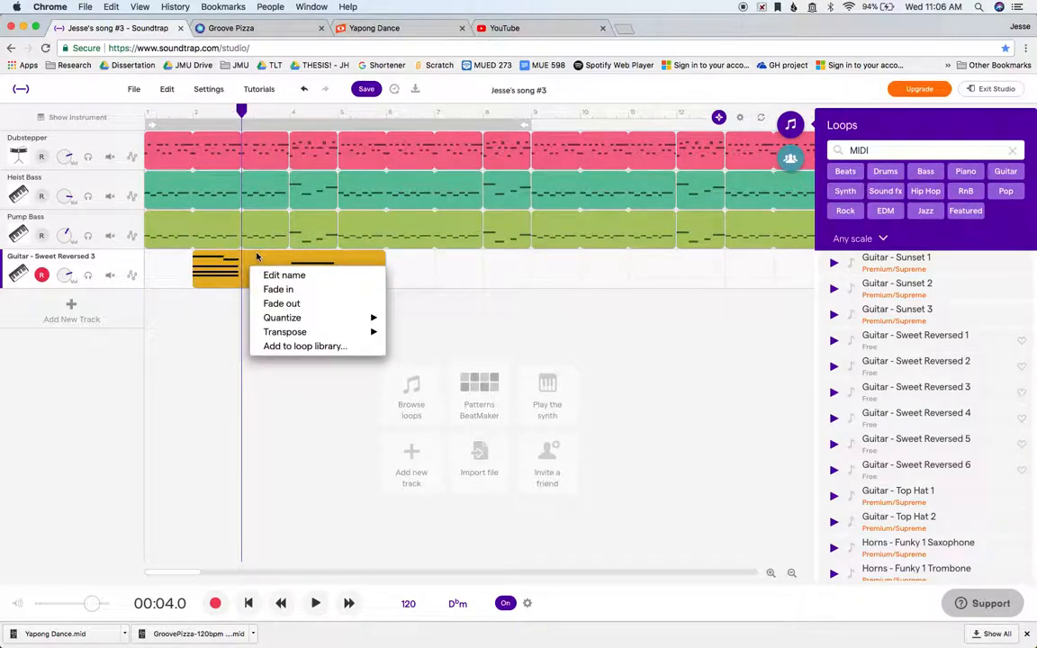
{"action": "left_click", "coordinate": [257, 257]}
{"action": "left_click", "coordinate": [167, 89]}
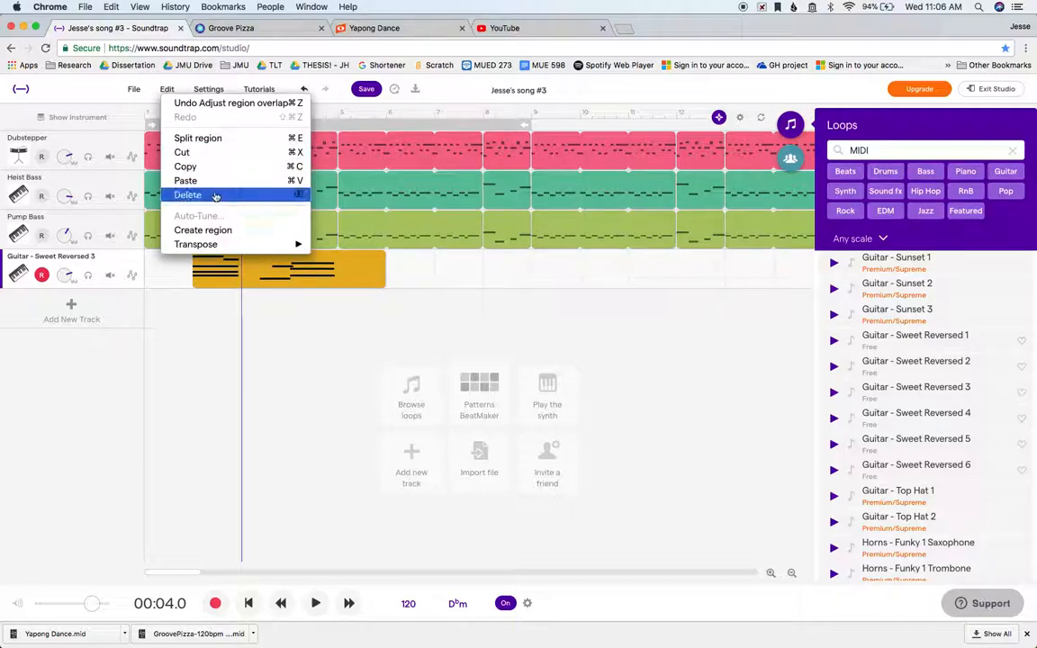
{"action": "left_click", "coordinate": [197, 137]}
{"action": "key", "text": "Return"}
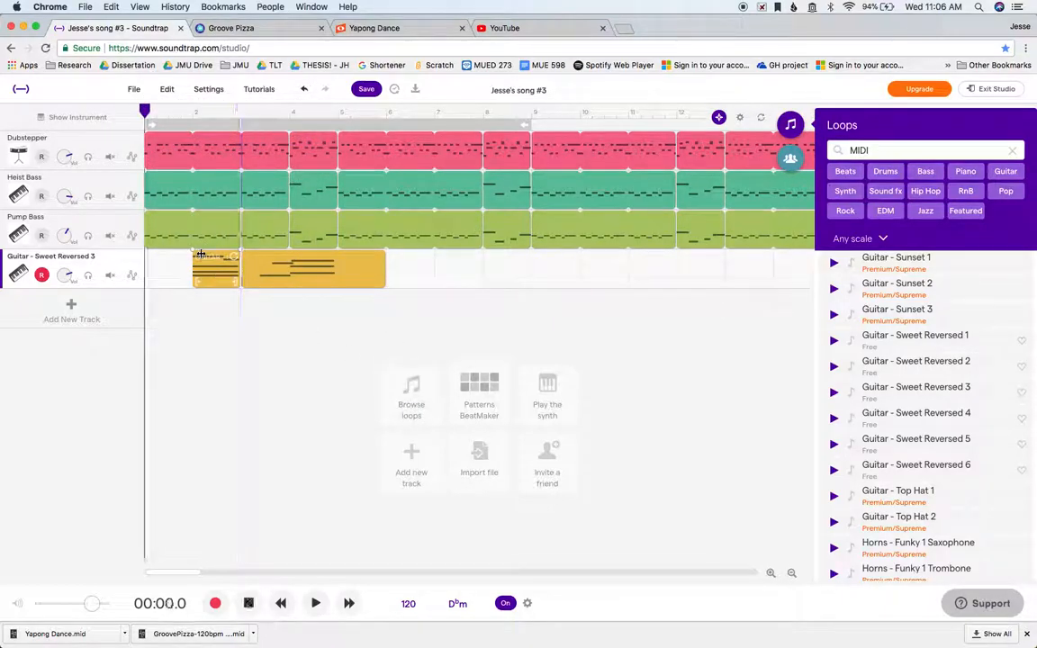
Step: Open the bar 2 guitar region in the piano roll and raise its Ab3 note to A3
{"action": "left_click", "coordinate": [205, 267]}
{"action": "double_click", "coordinate": [206, 267]}
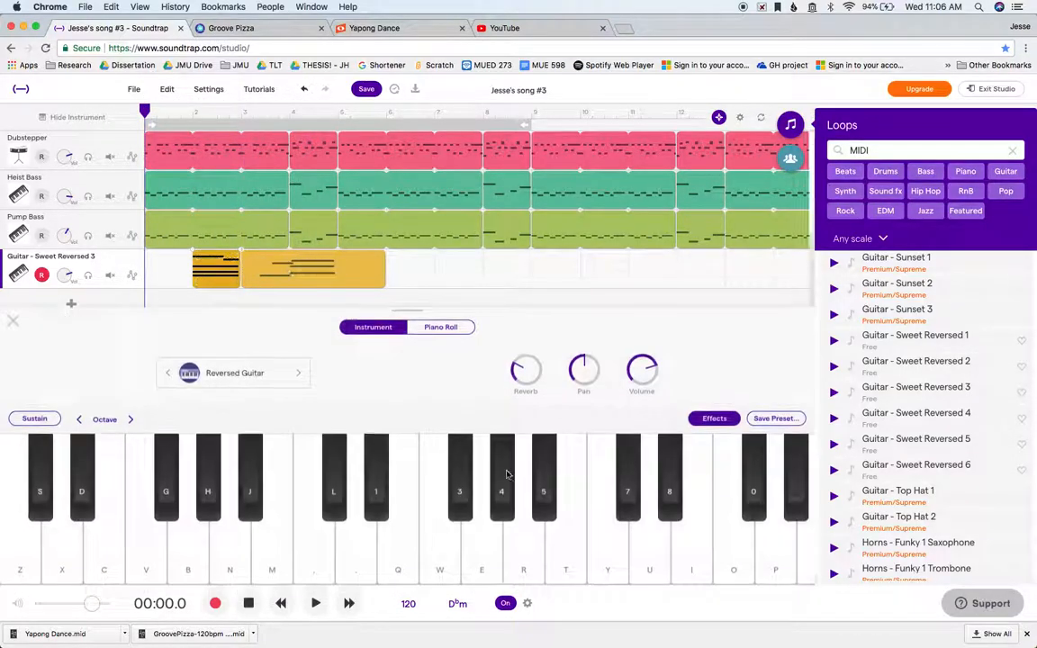
{"action": "left_click", "coordinate": [440, 327]}
{"action": "scroll", "coordinate": [225, 502], "scroll_direction": "down", "scroll_amount": 1}
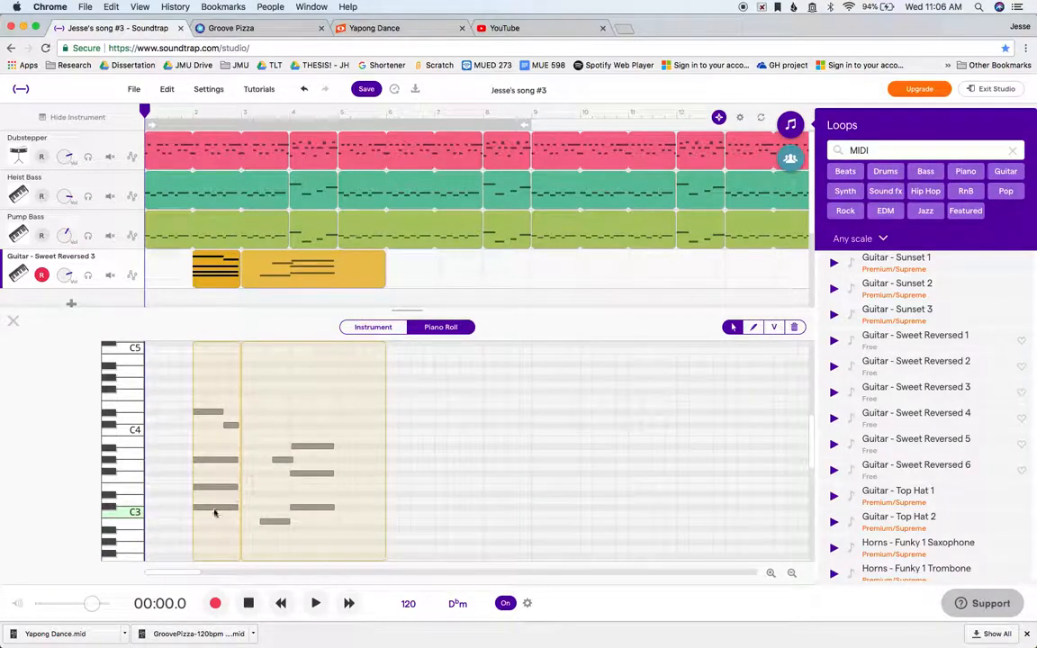
{"action": "left_click", "coordinate": [208, 487]}
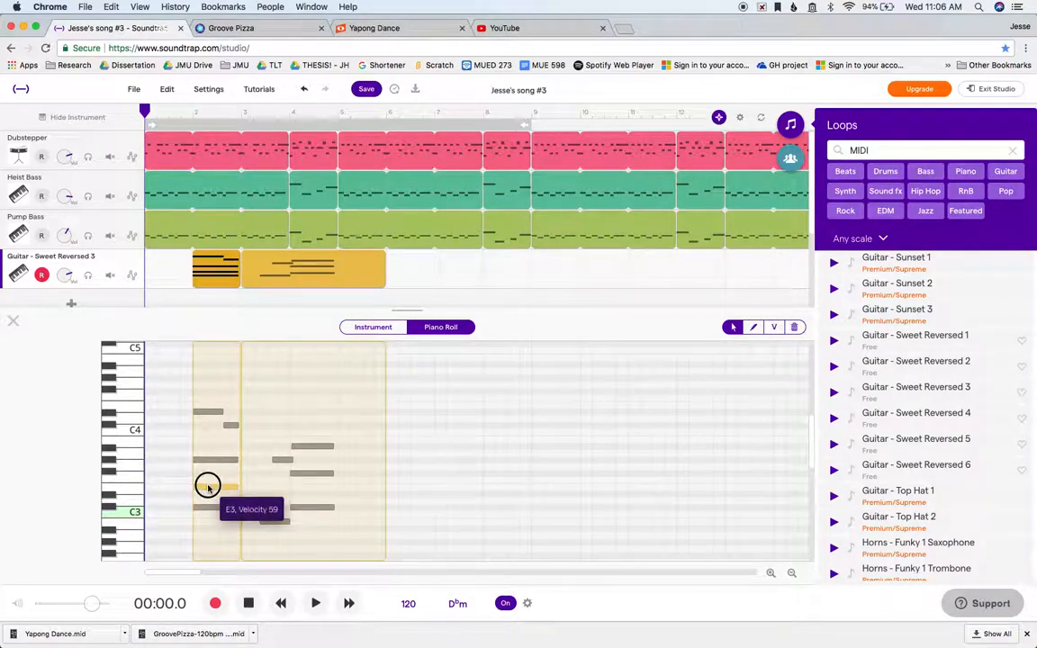
{"action": "left_click", "coordinate": [206, 460]}
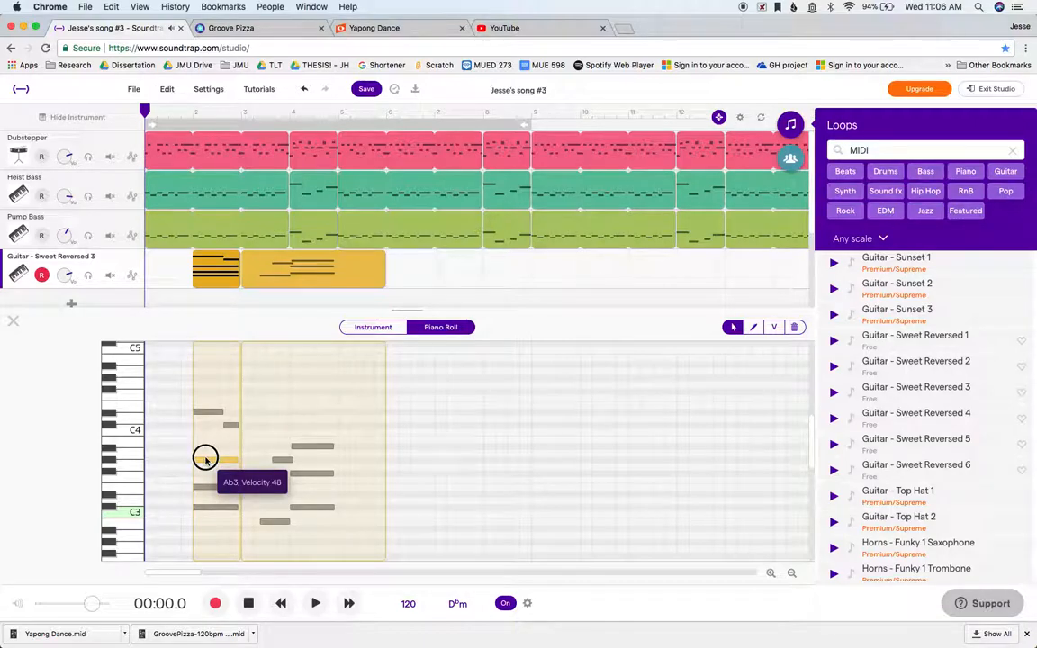
{"action": "left_click_drag", "start_coordinate": [205, 460], "coordinate": [205, 456]}
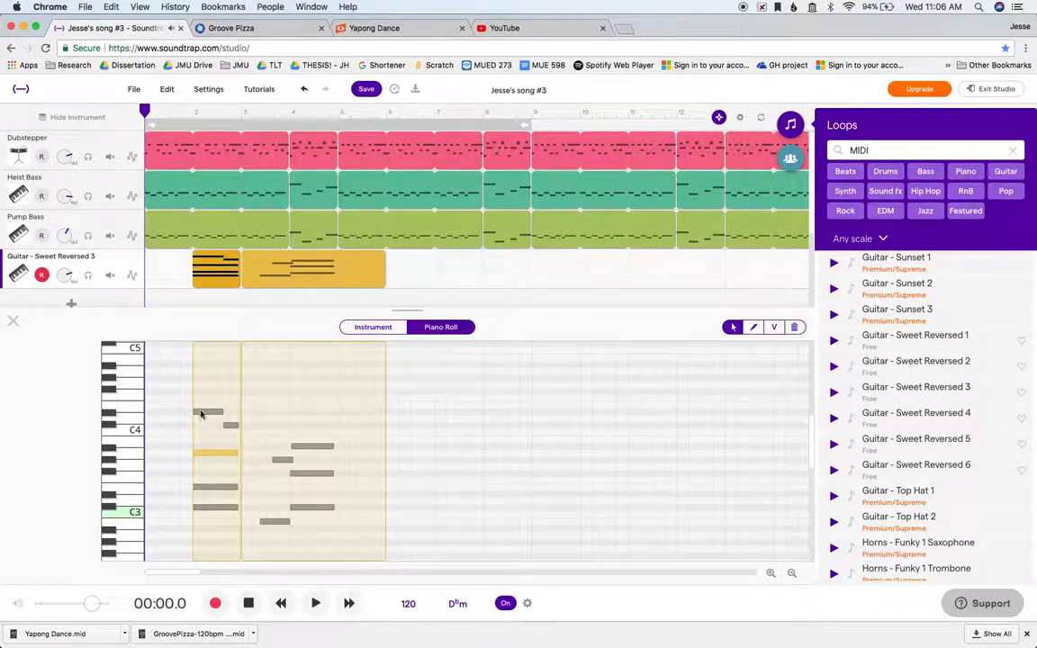
Step: Lower the Db3 note of the bar 2 guitar region to C3 and its Db4 note to C4
{"action": "left_click", "coordinate": [203, 487]}
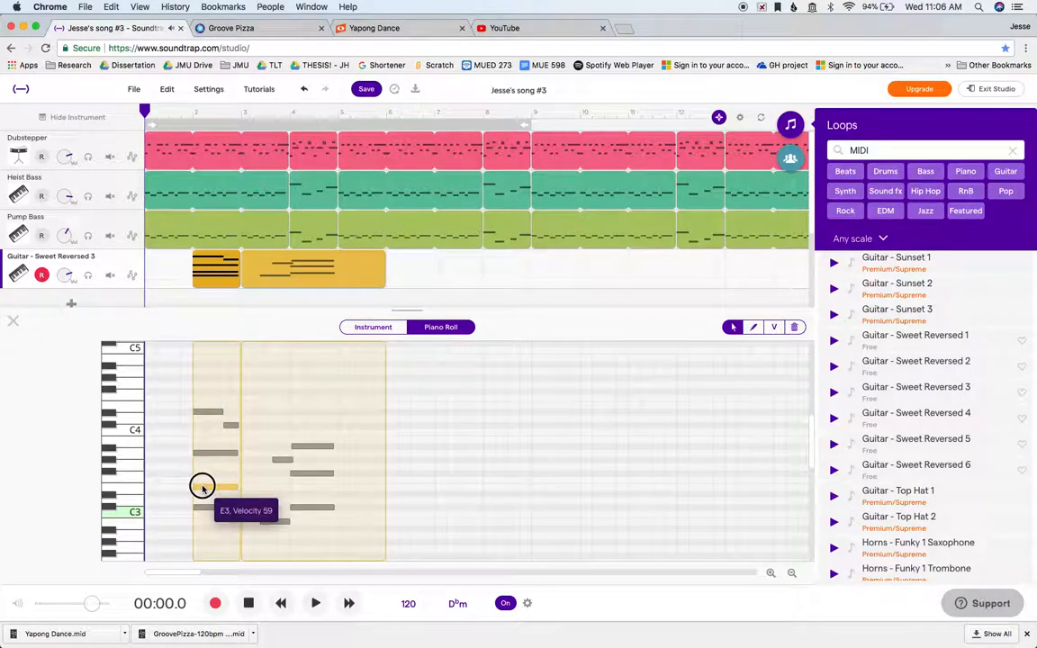
{"action": "left_click", "coordinate": [201, 508]}
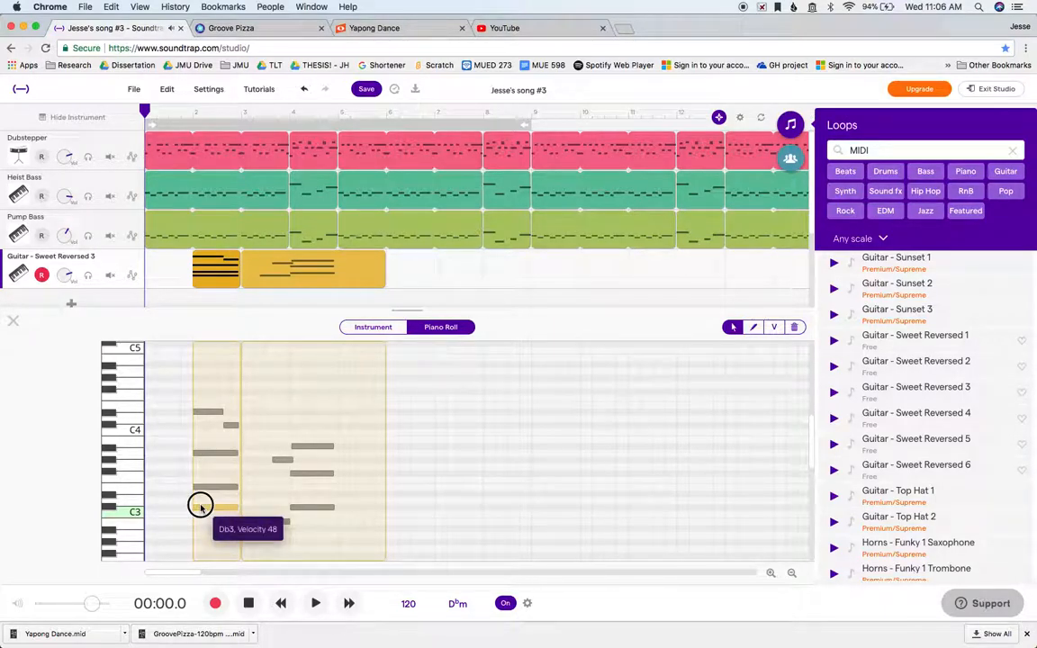
{"action": "left_click_drag", "start_coordinate": [200, 507], "coordinate": [200, 511]}
{"action": "left_click", "coordinate": [261, 522]}
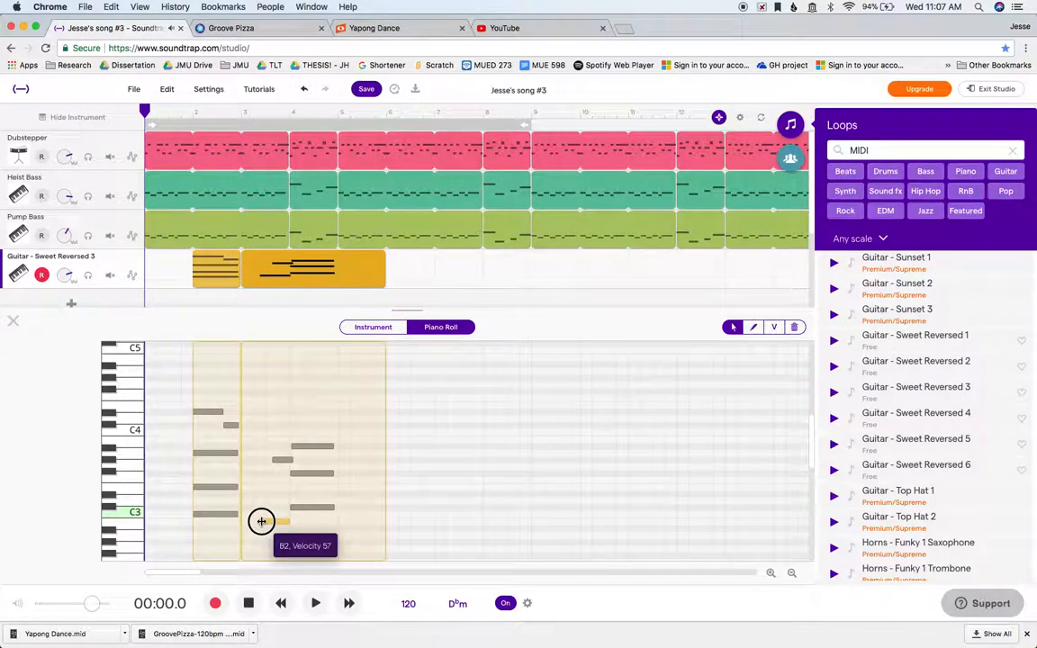
{"action": "left_click", "coordinate": [230, 424]}
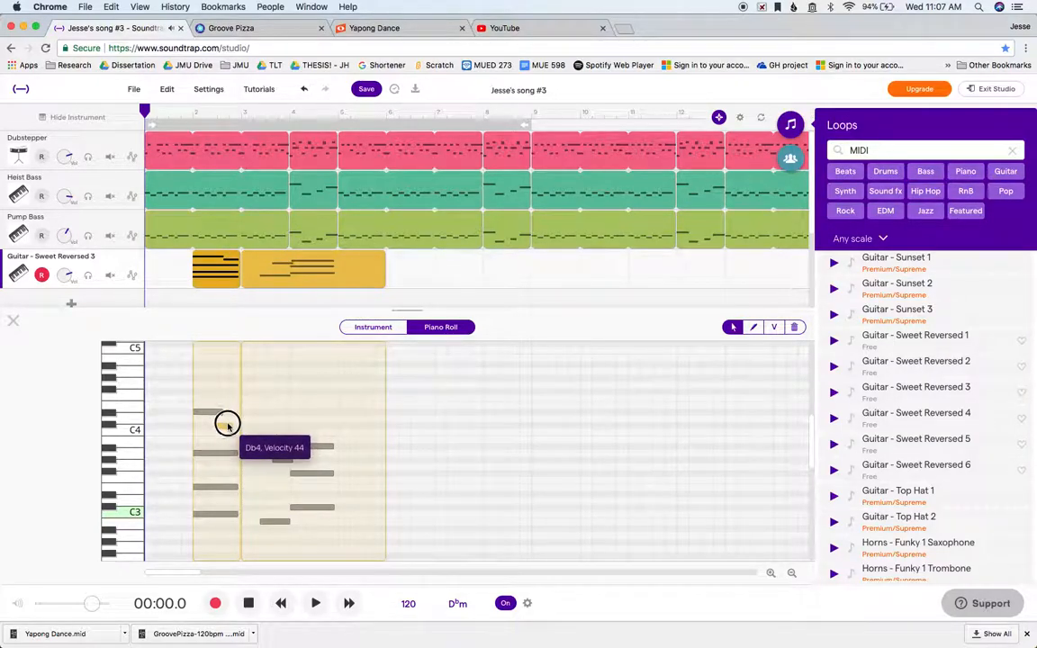
{"action": "left_click_drag", "start_coordinate": [230, 425], "coordinate": [230, 431]}
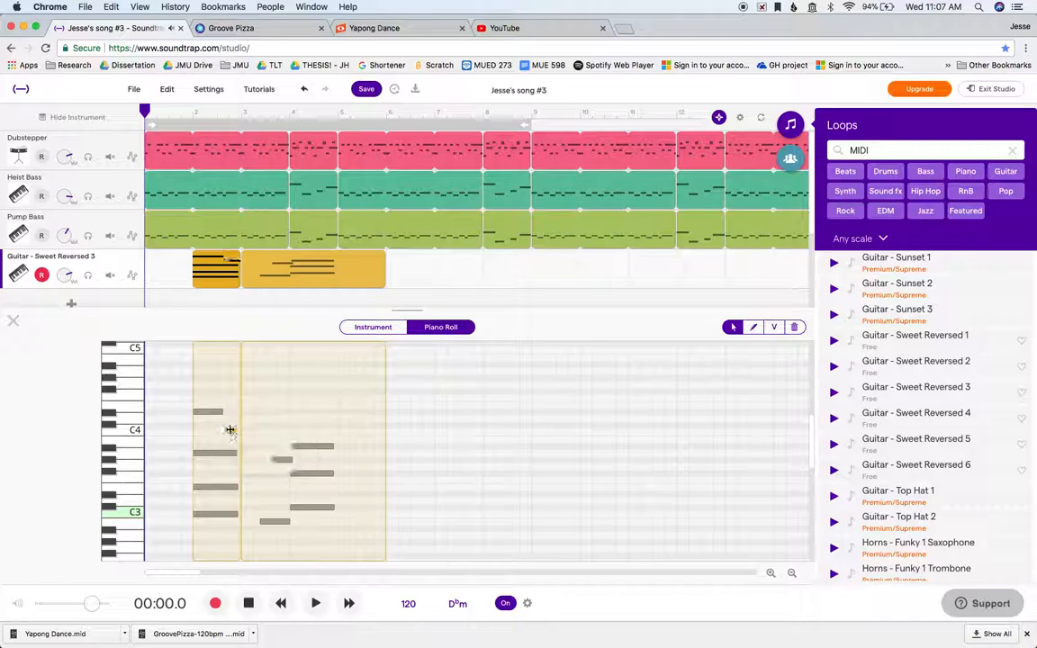
Step: Delete the guitar region that starts at bar 3 and play the song from the start
{"action": "left_click", "coordinate": [422, 271]}
{"action": "left_click", "coordinate": [376, 275]}
{"action": "key", "text": "Delete"}
{"action": "key", "text": "Return"}
{"action": "key", "text": "space"}
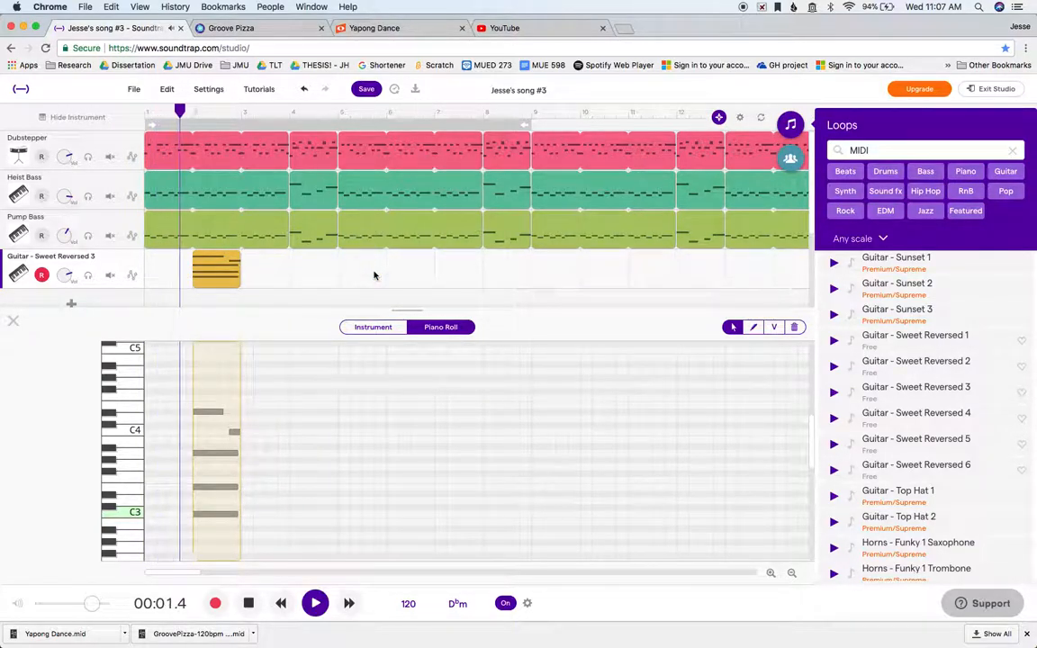
Step: Raise the volume of the Guitar - Sweet Reversed 3 track during playback and stop the song
{"action": "left_click_drag", "start_coordinate": [68, 276], "coordinate": [68, 265]}
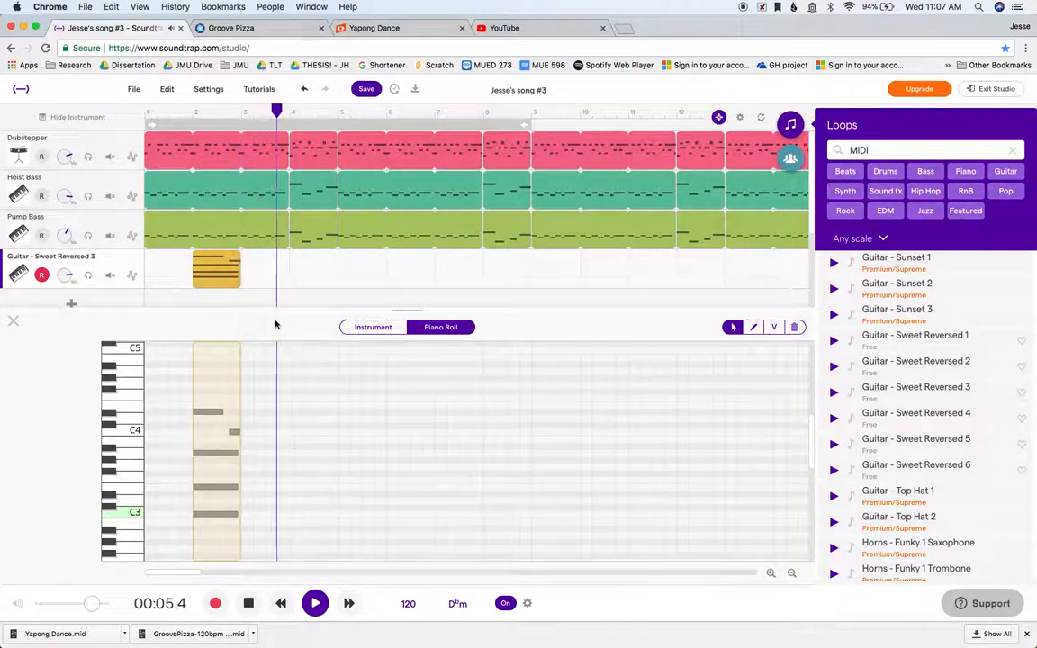
{"action": "left_click", "coordinate": [282, 289]}
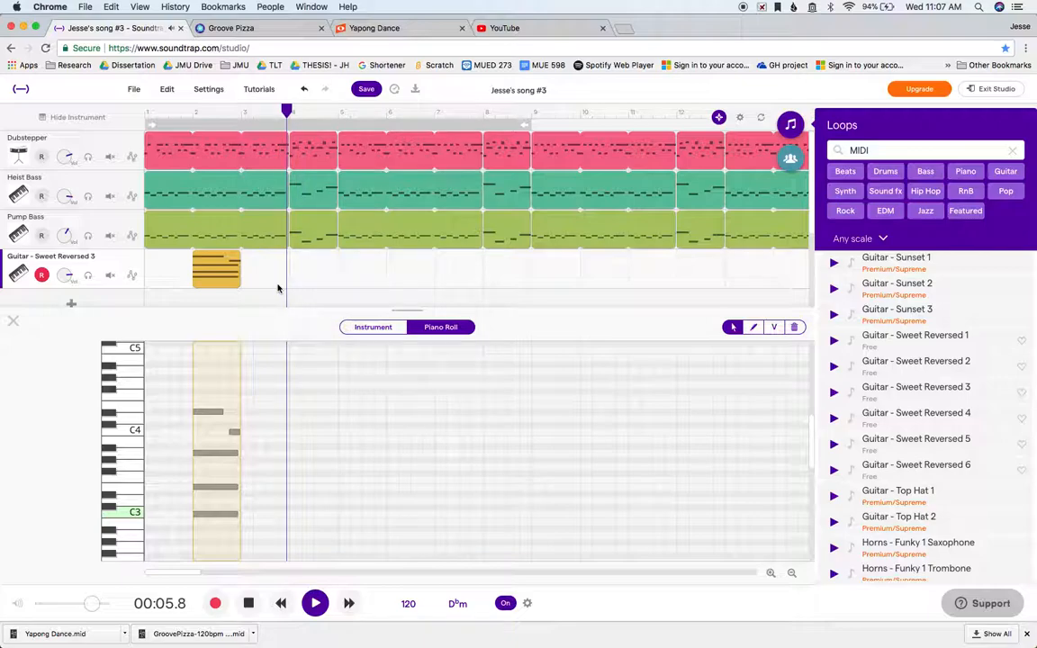
{"action": "left_click", "coordinate": [276, 268]}
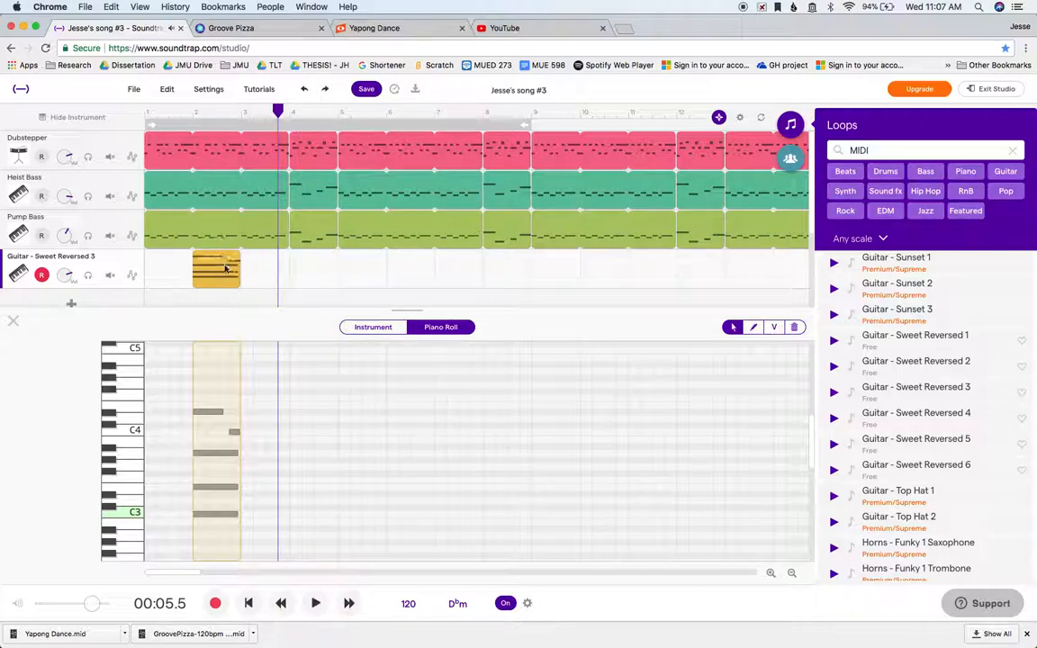
Step: Paste copies of the bar 2 guitar region at bars 6, 10 and 14, and play the song
{"action": "left_click", "coordinate": [386, 114]}
{"action": "key", "text": "super+v"}
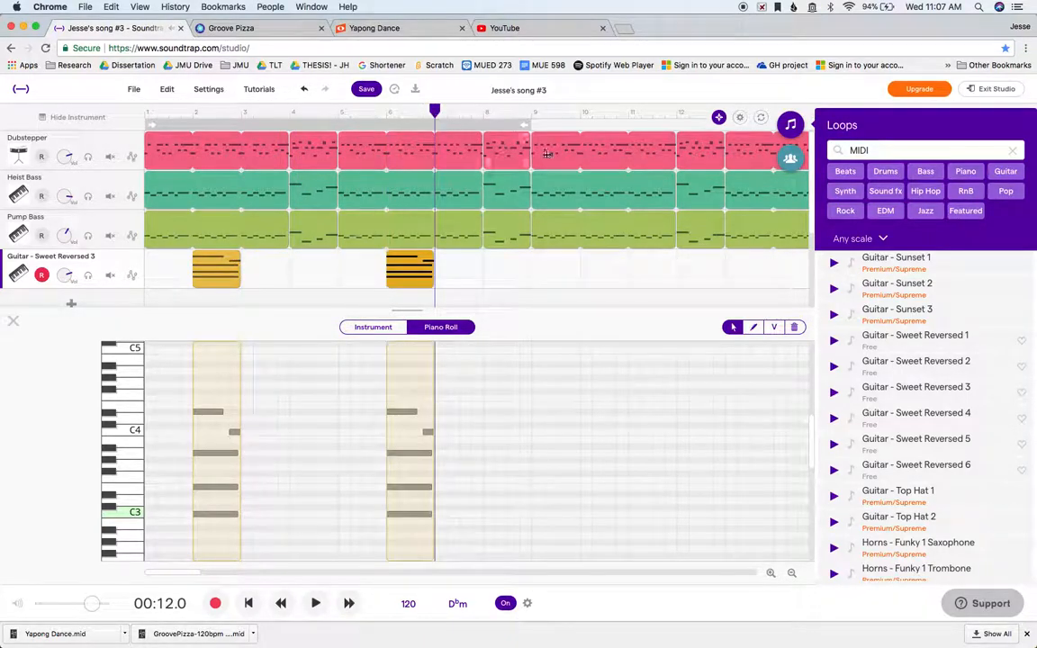
{"action": "left_click", "coordinate": [584, 112]}
{"action": "key", "text": "super+v"}
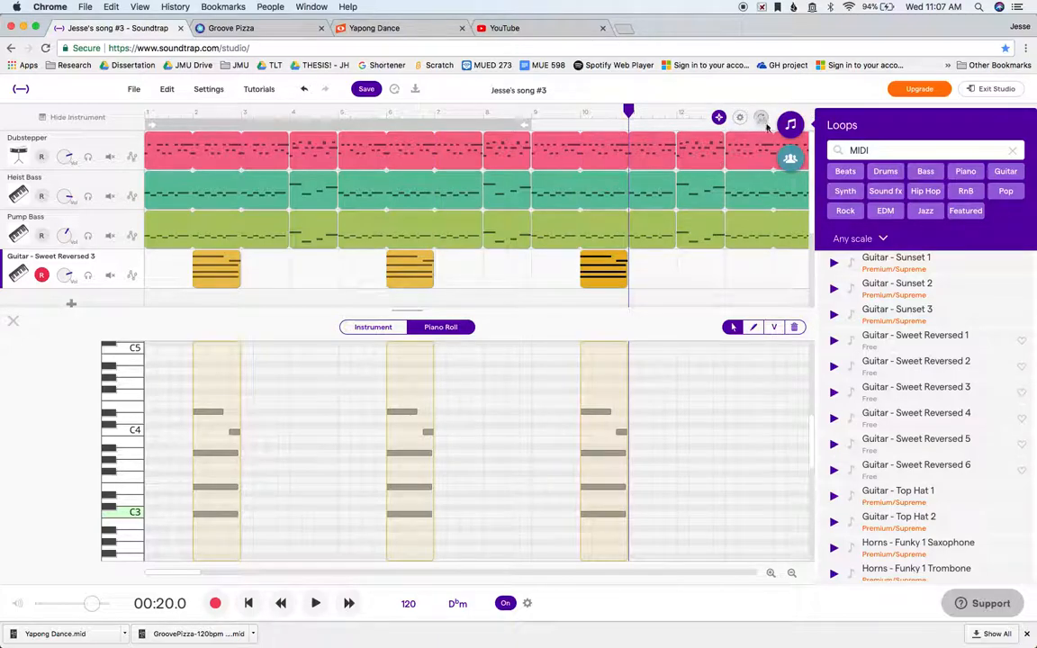
{"action": "scroll", "coordinate": [745, 163], "scroll_direction": "right", "scroll_amount": 3}
{"action": "left_click", "coordinate": [639, 113]}
{"action": "key", "text": "super+v"}
{"action": "key", "text": "space"}
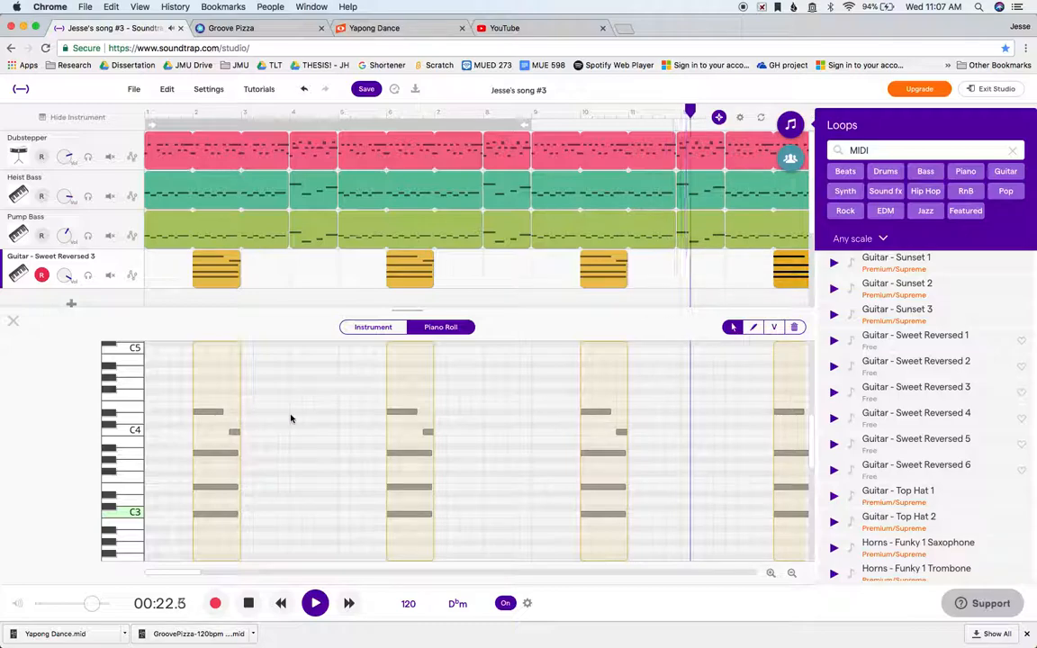
{"action": "key", "text": "space"}
Step: Preview the Strings - Juicy 1 loop, add it as a new track at bar 1 and open its piano roll
{"action": "scroll", "coordinate": [941, 407], "scroll_direction": "down", "scroll_amount": 5}
{"action": "scroll", "coordinate": [941, 407], "scroll_direction": "down", "scroll_amount": 15}
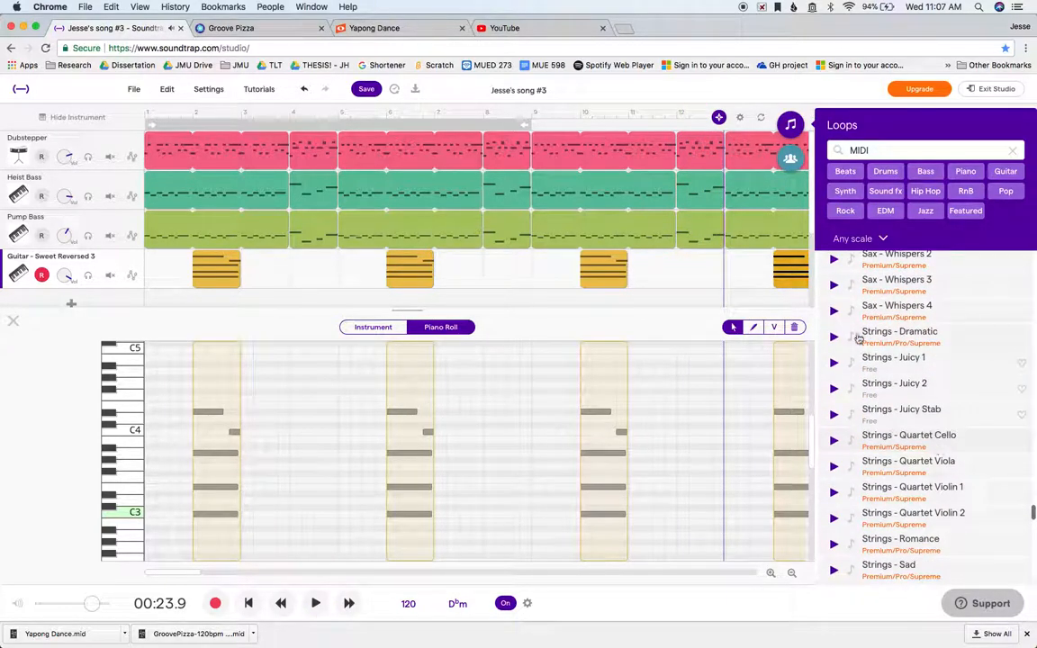
{"action": "left_click", "coordinate": [836, 365]}
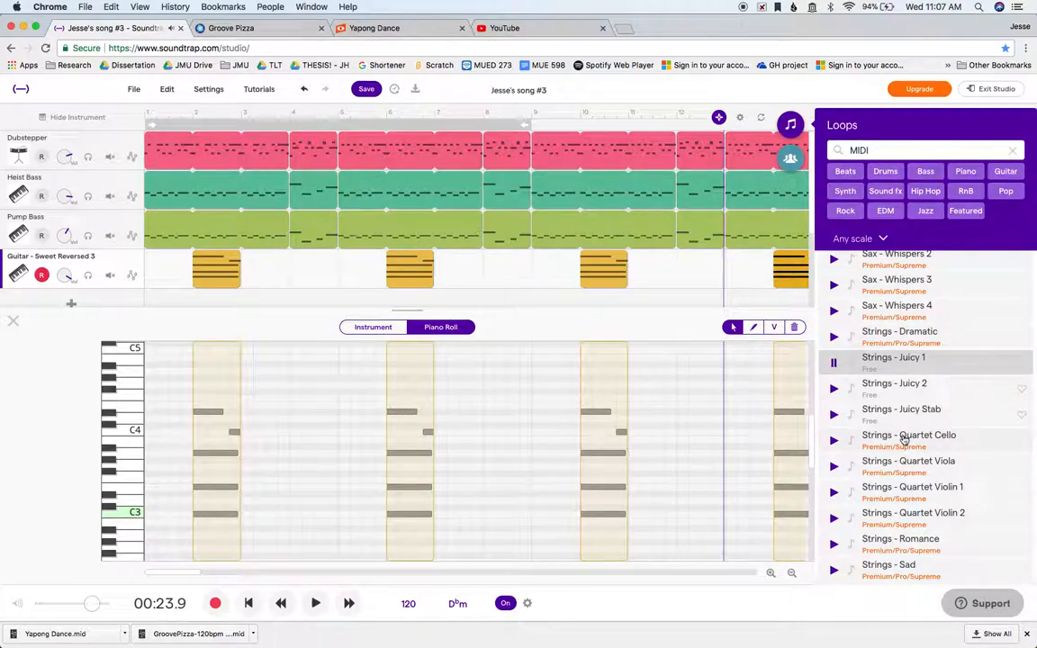
{"action": "left_click_drag", "start_coordinate": [885, 369], "coordinate": [148, 358]}
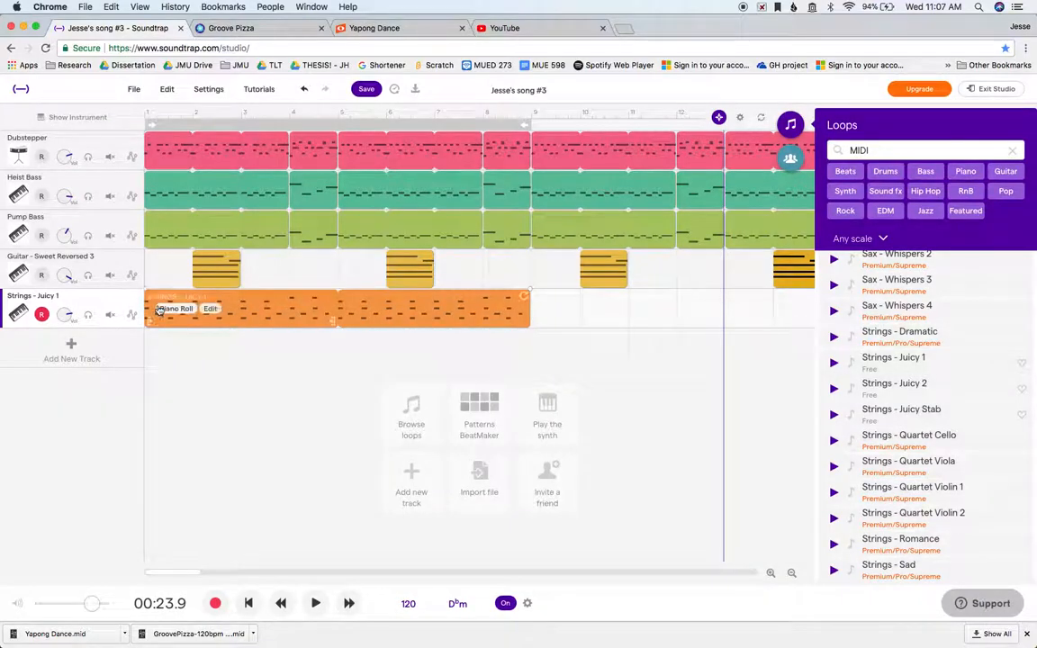
{"action": "left_click", "coordinate": [162, 309]}
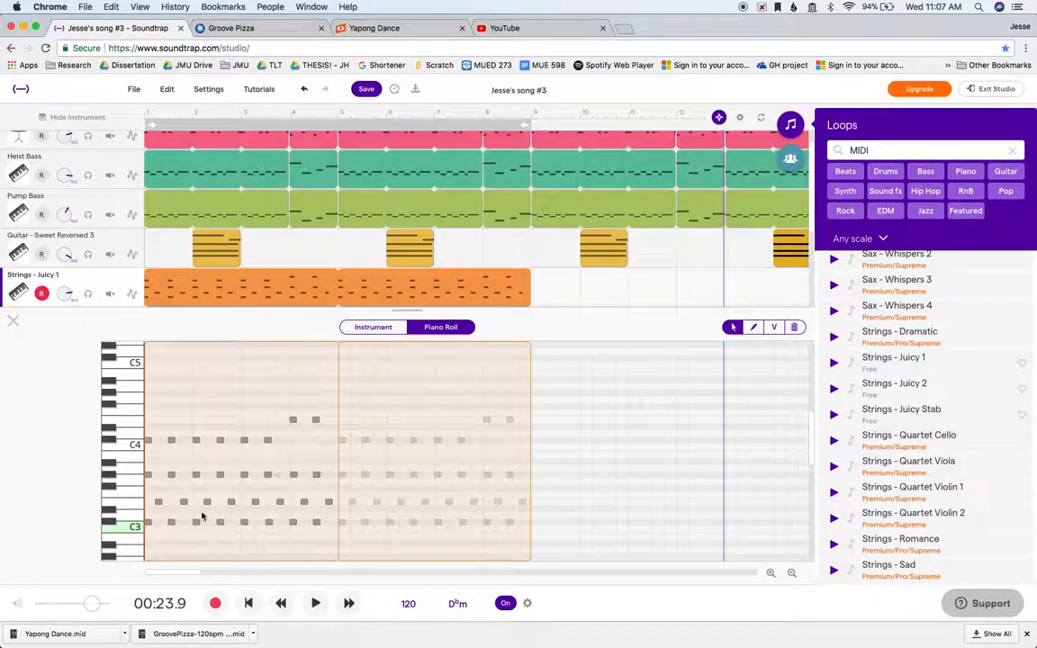
Step: Lower the row of Db4 notes in the strings loop to C4, including the first note
{"action": "left_click", "coordinate": [149, 439]}
{"action": "left_click_drag", "start_coordinate": [127, 360], "coordinate": [269, 439]}
{"action": "left_click", "coordinate": [268, 438]}
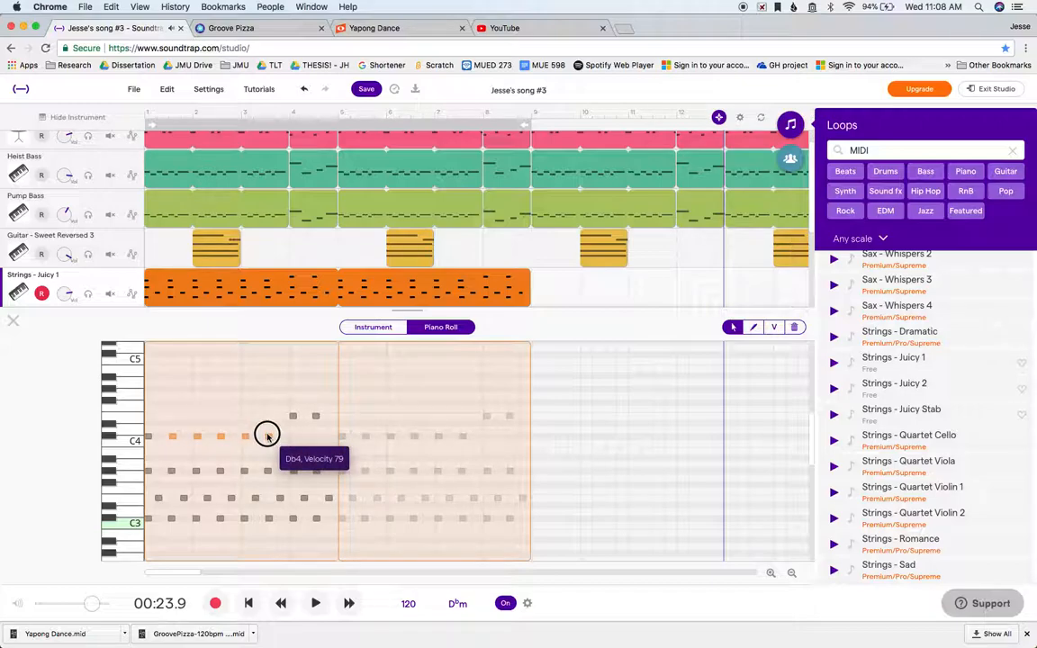
{"action": "left_click_drag", "start_coordinate": [267, 436], "coordinate": [267, 442]}
{"action": "left_click", "coordinate": [147, 440]}
Step: Raise the Ab3 notes of the strings loop to A3 and lower its Db3 notes to C3
{"action": "left_click", "coordinate": [316, 470], "text": "shift"}
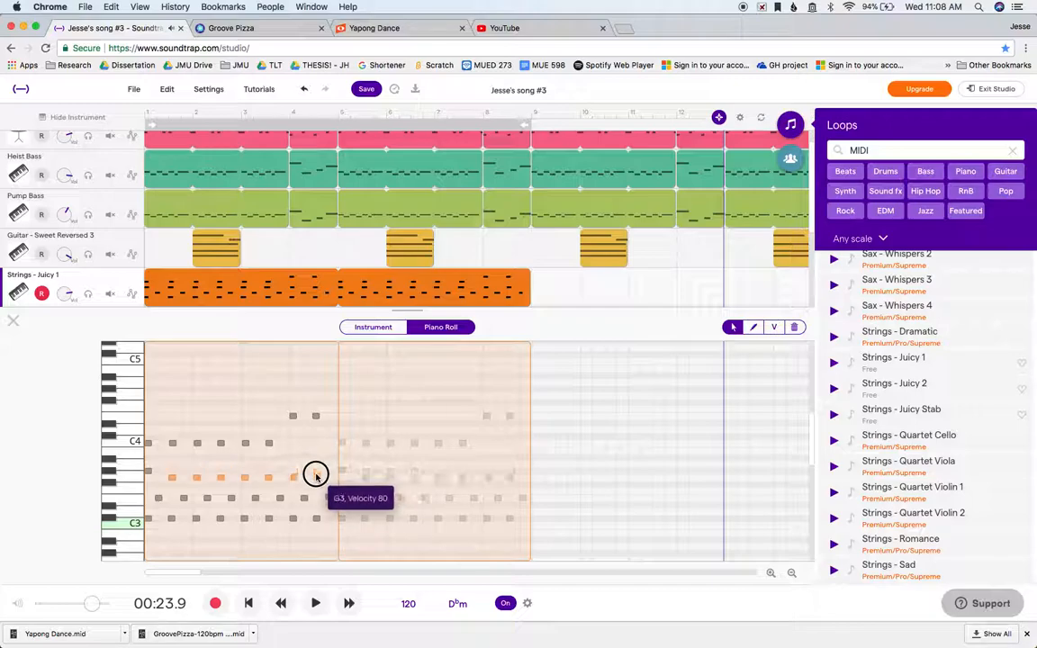
{"action": "left_click_drag", "start_coordinate": [316, 469], "coordinate": [317, 464]}
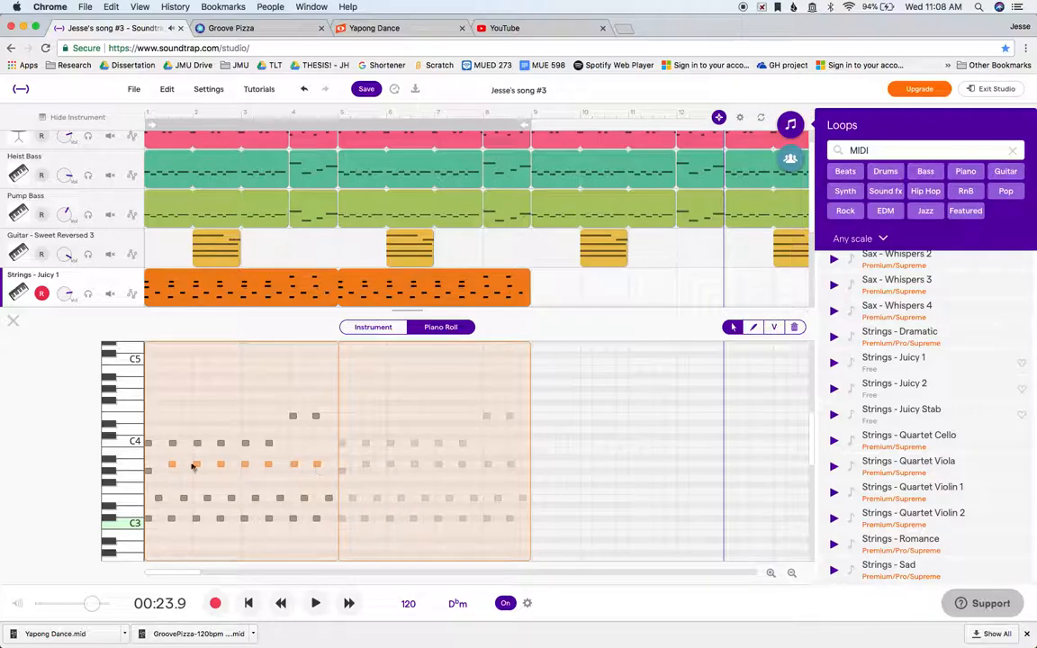
{"action": "left_click_drag", "start_coordinate": [146, 471], "coordinate": [329, 500]}
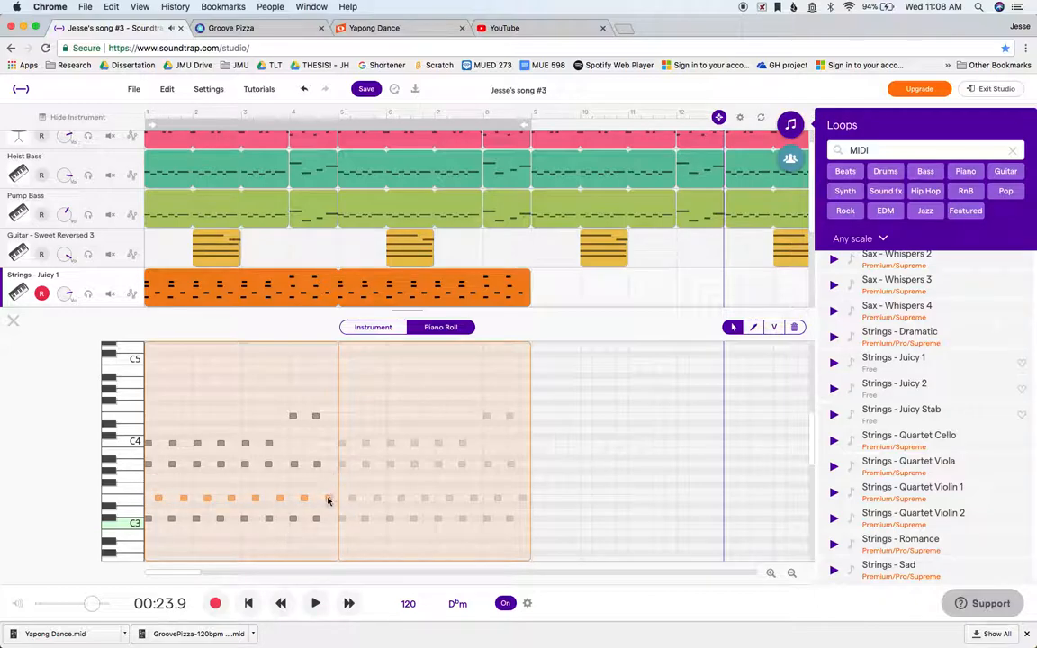
{"action": "left_click_drag", "start_coordinate": [142, 515], "coordinate": [317, 527]}
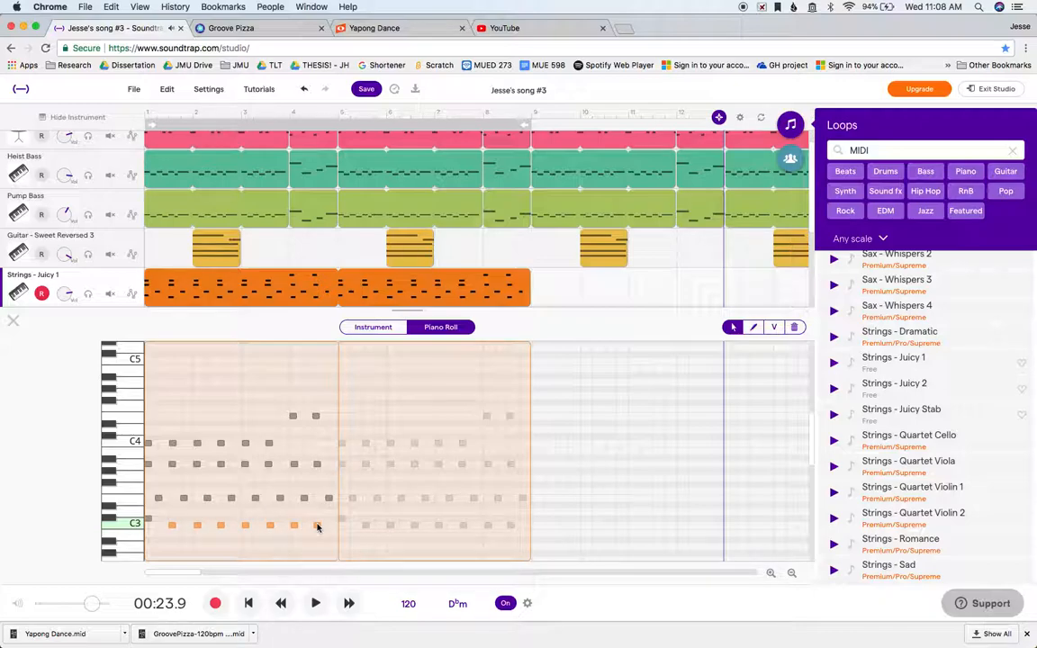
{"action": "left_click", "coordinate": [148, 524]}
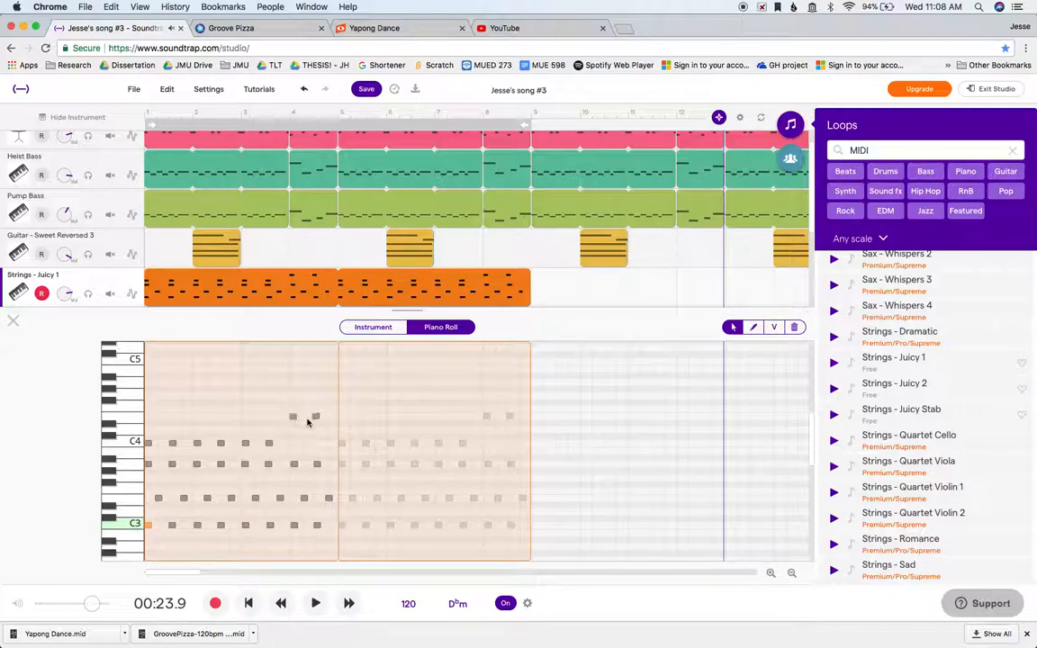
Step: Audition the first E4 note in bar 4 and play the song to hear the edited strings
{"action": "left_click", "coordinate": [293, 416]}
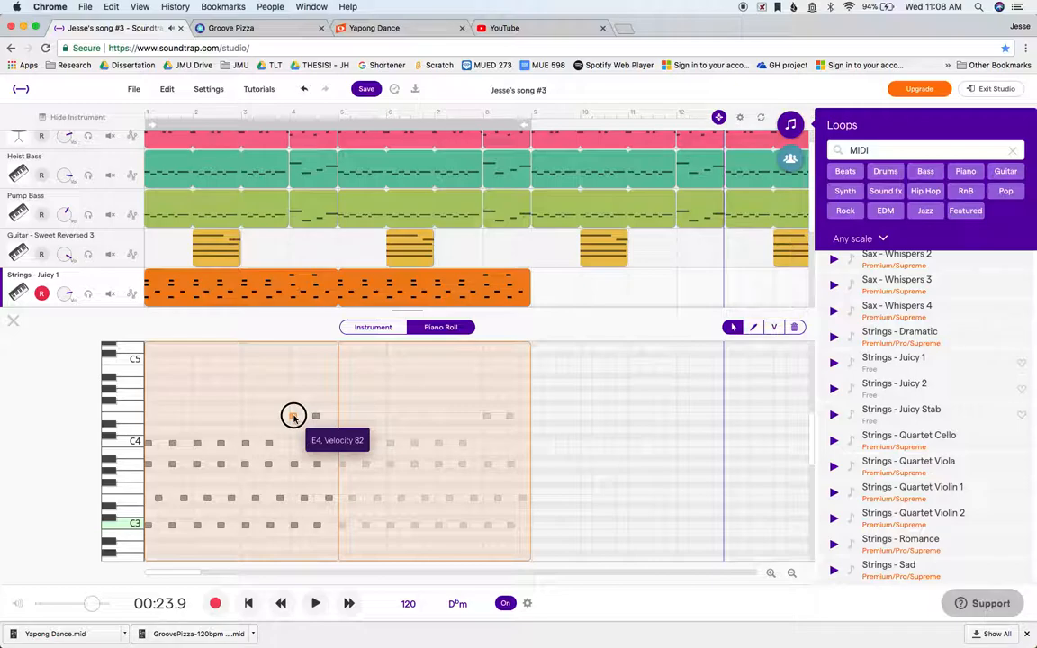
{"action": "left_click", "coordinate": [292, 483]}
{"action": "key", "text": "space"}
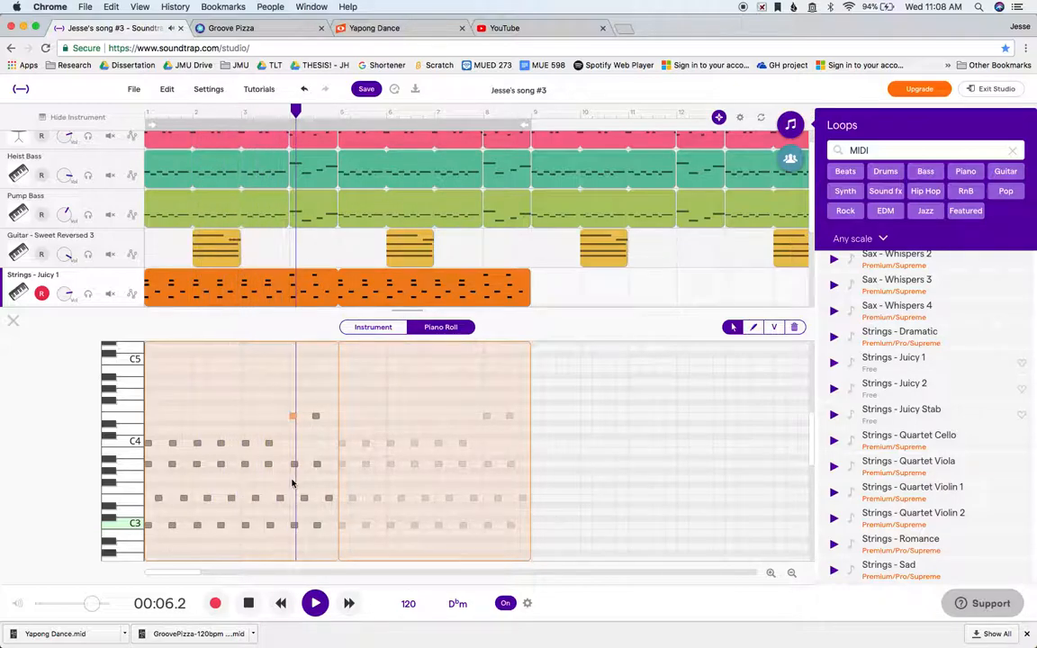
{"action": "key", "text": "space"}
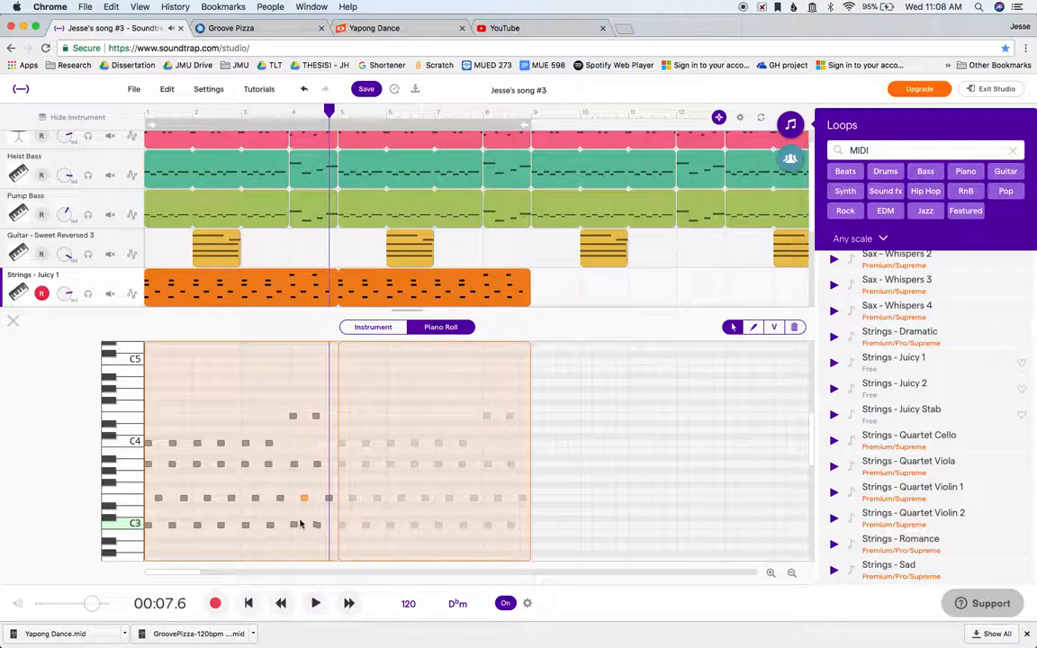
Step: Raise the two bar 4 C3 notes of the strings loop to D3 and audition the notes above them
{"action": "left_click", "coordinate": [294, 527]}
{"action": "left_click_drag", "start_coordinate": [293, 527], "coordinate": [317, 514]}
{"action": "left_click", "coordinate": [302, 499]}
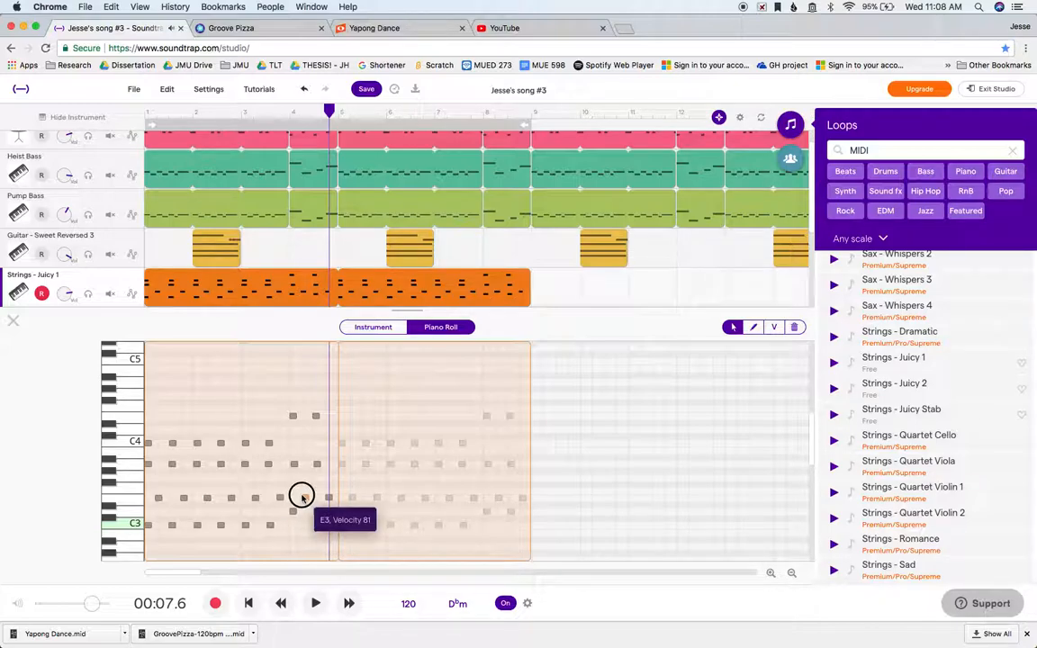
{"action": "left_click", "coordinate": [295, 466]}
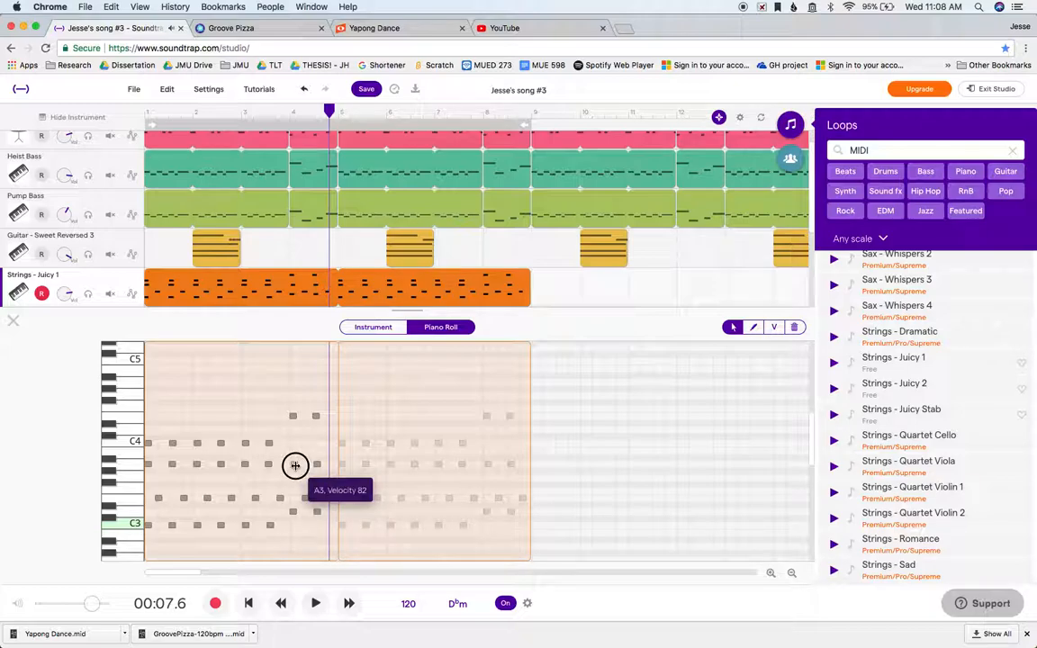
Step: Lower the two E4 notes in bar 4 of the strings loop to D4 and play the song
{"action": "left_click", "coordinate": [293, 415]}
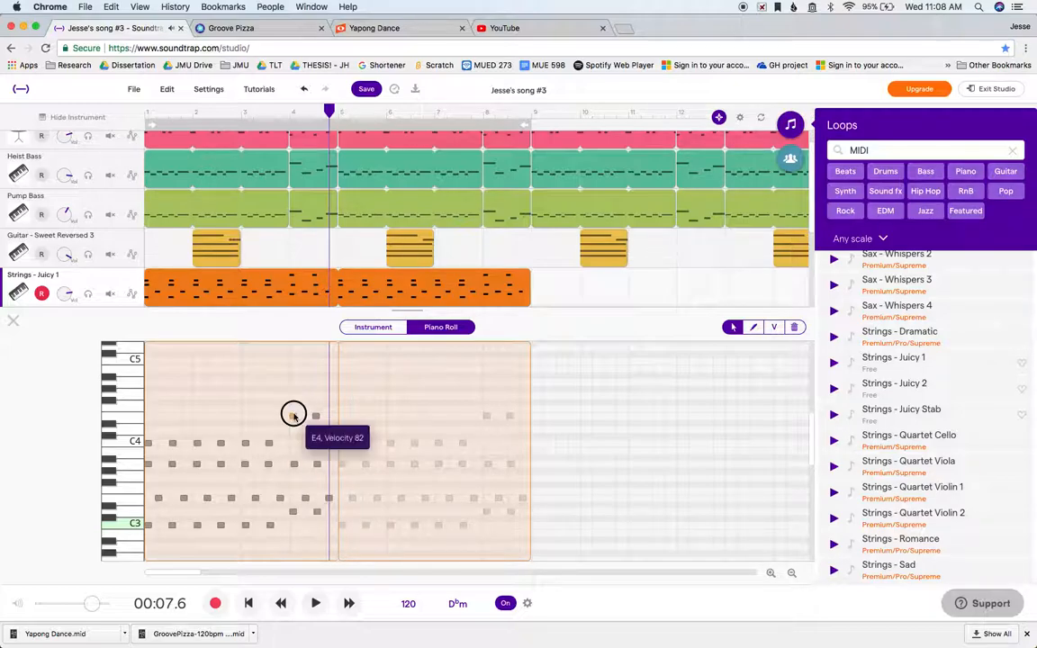
{"action": "left_click_drag", "start_coordinate": [294, 415], "coordinate": [316, 431]}
{"action": "left_click", "coordinate": [316, 419]}
{"action": "key", "text": "space"}
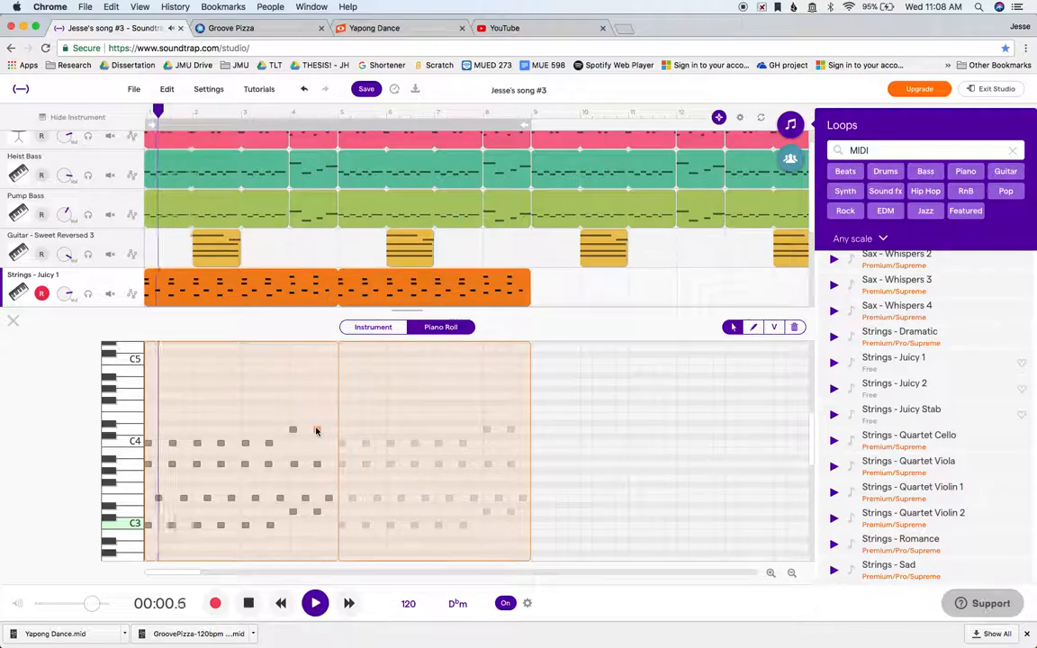
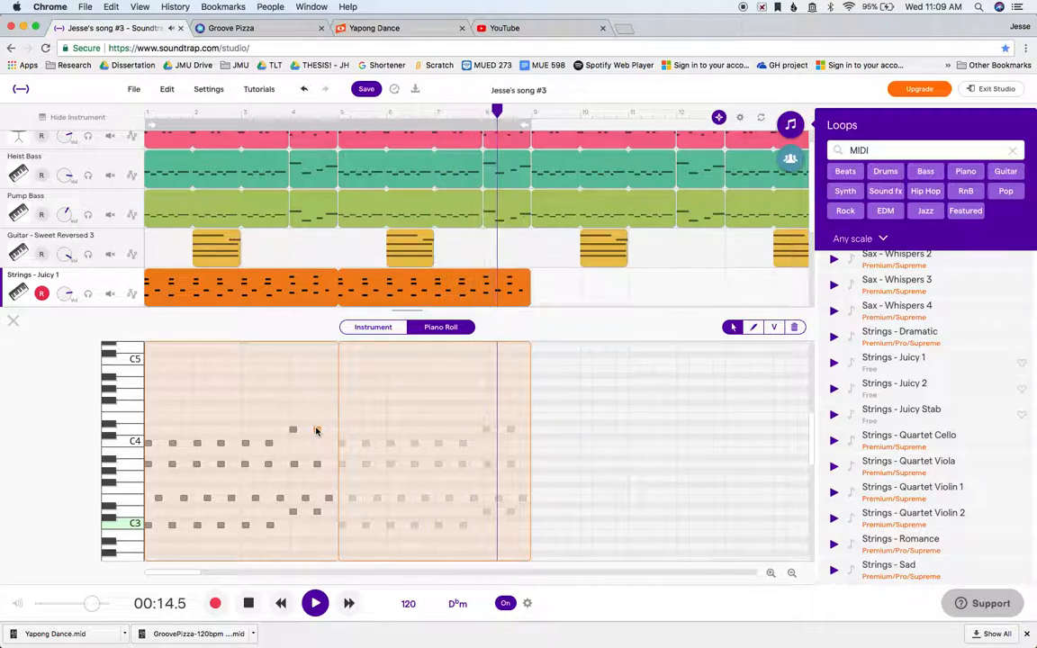
{"action": "key", "text": "space"}
Step: Lower the last D3 note in bar 4 of the strings loop to B2 and play the song from the start
{"action": "left_click", "coordinate": [315, 511]}
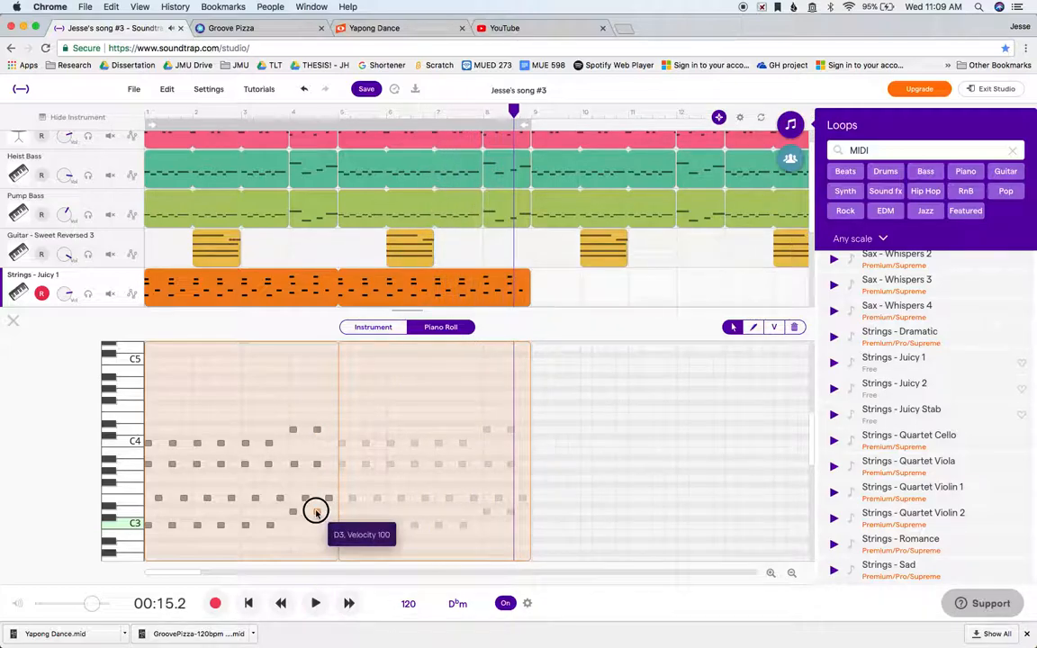
{"action": "left_click_drag", "start_coordinate": [317, 514], "coordinate": [317, 533]}
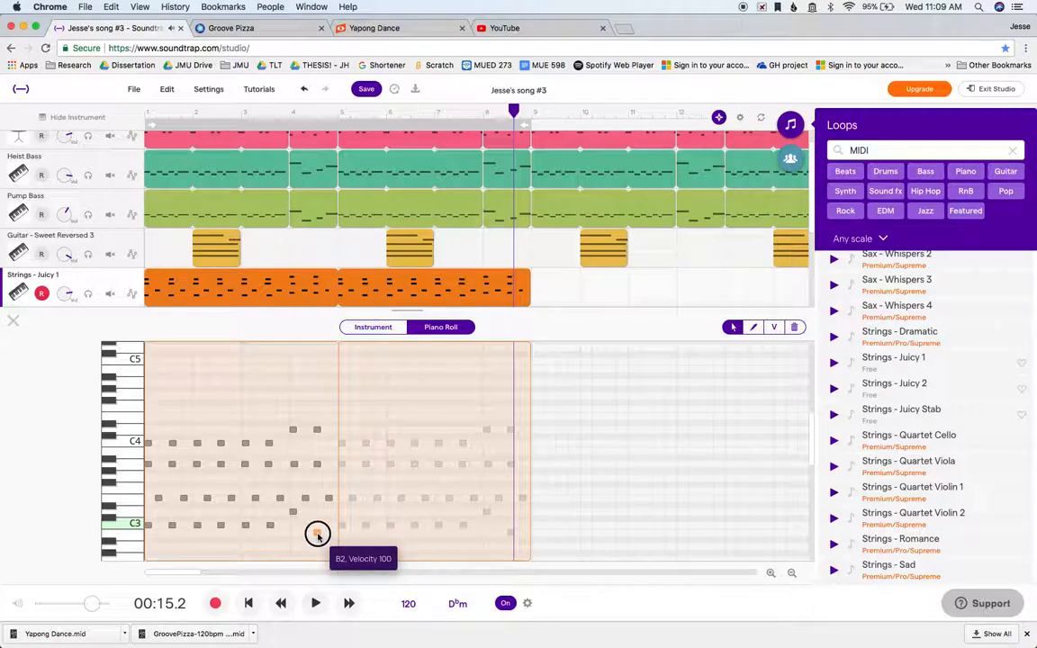
{"action": "key", "text": "Return"}
{"action": "key", "text": "space"}
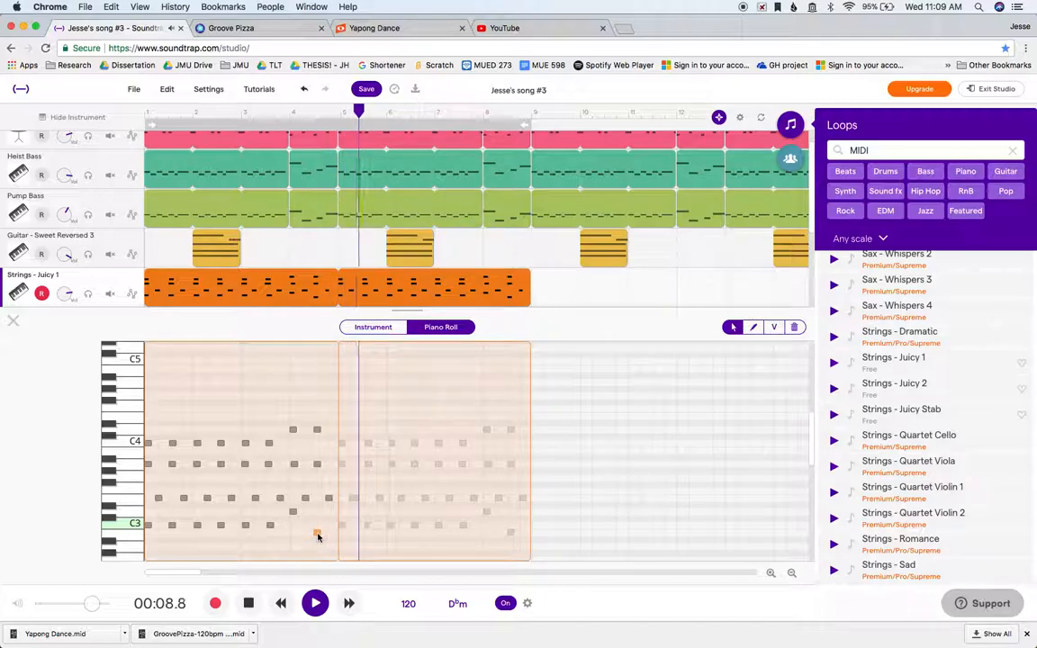
{"action": "key", "text": "space"}
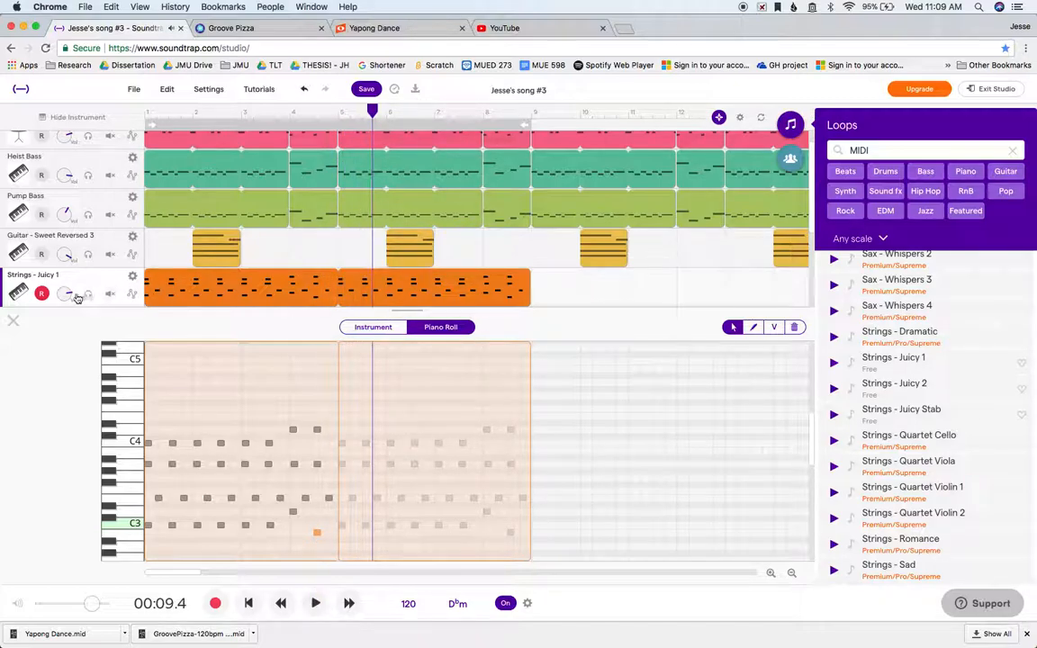
Step: Lower the volume of the Strings - Juicy 1 track, close its instrument view and play the song from the start
{"action": "left_click", "coordinate": [364, 328]}
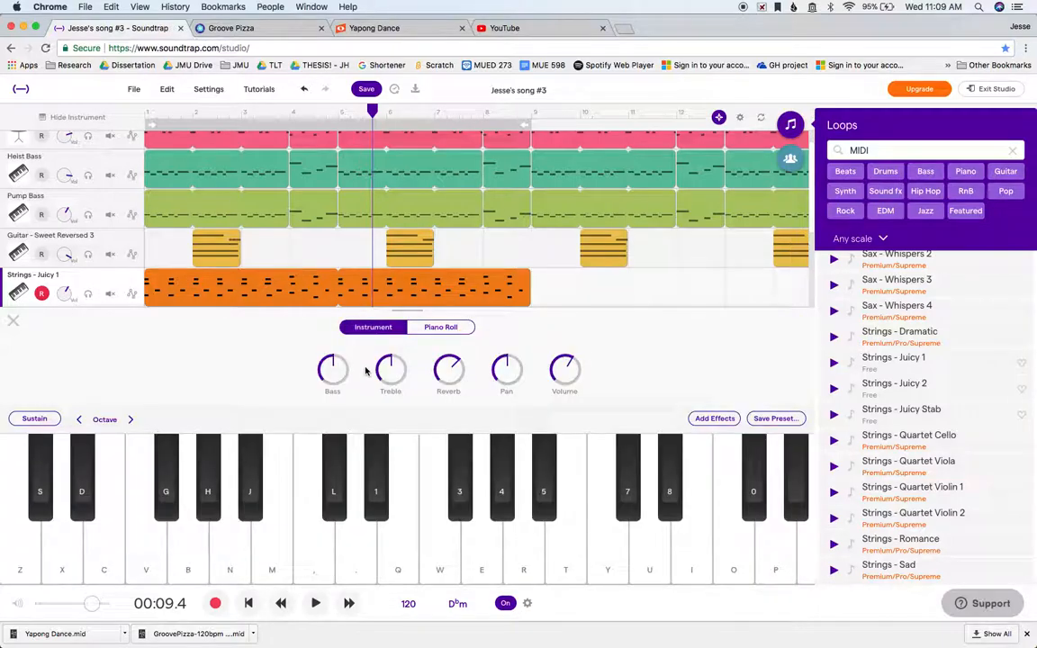
{"action": "left_click", "coordinate": [20, 284]}
{"action": "key", "text": "Return"}
{"action": "key", "text": "space"}
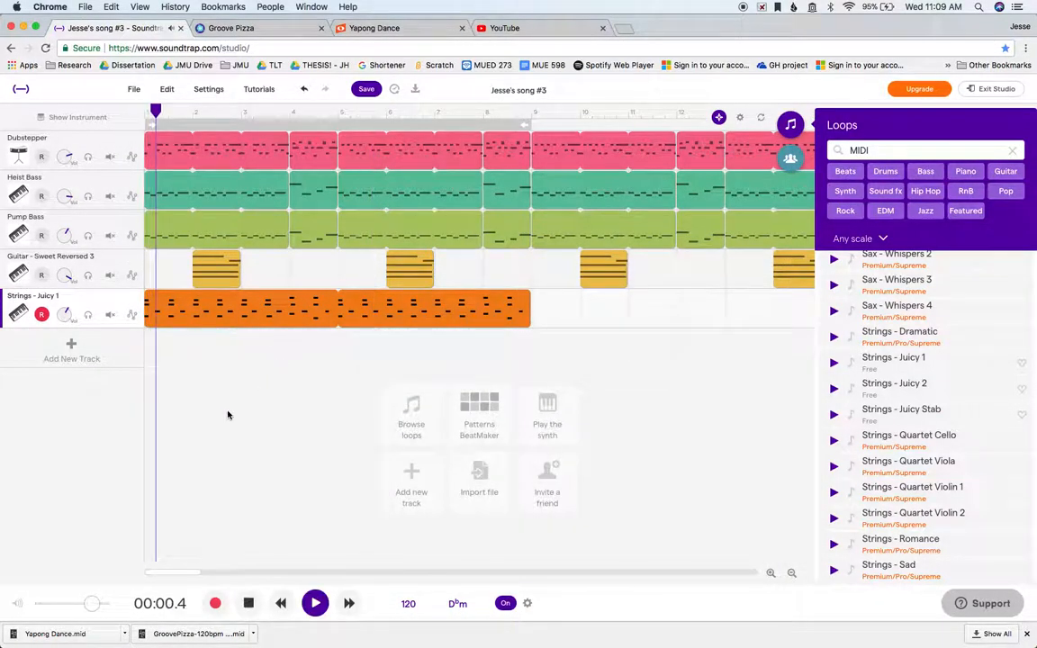
{"action": "key", "text": "space"}
Step: Extend the looped Strings - Juicy 1 region past bar 14 and return the playhead to the start
{"action": "scroll", "coordinate": [771, 304], "scroll_direction": "right", "scroll_amount": 3}
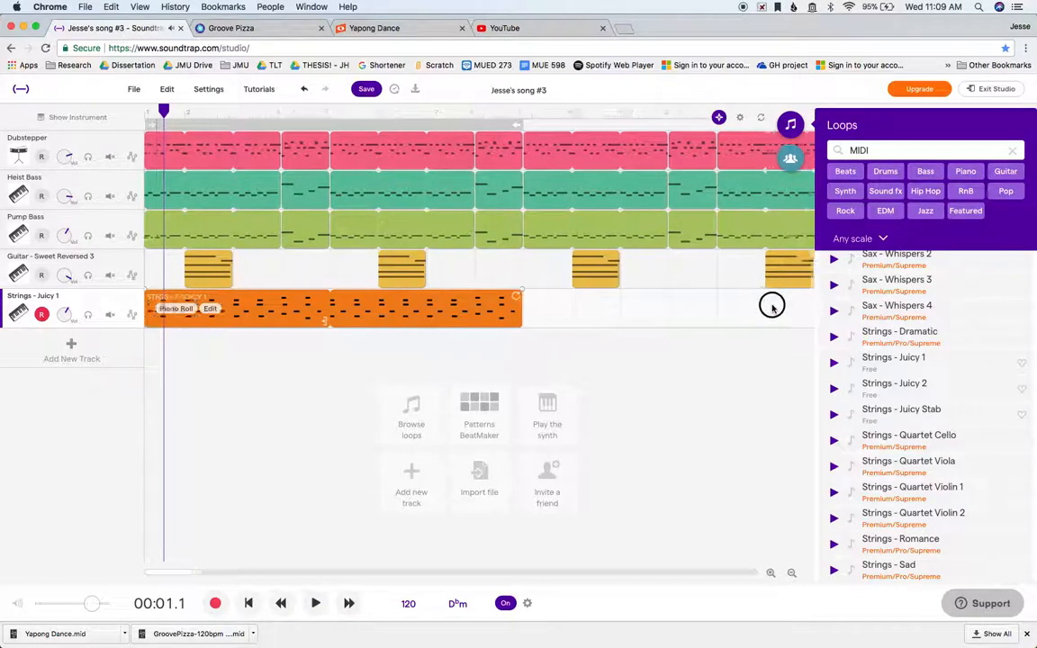
{"action": "left_click_drag", "start_coordinate": [463, 297], "coordinate": [625, 300]}
{"action": "key", "text": "Return"}
{"action": "key", "text": "space"}
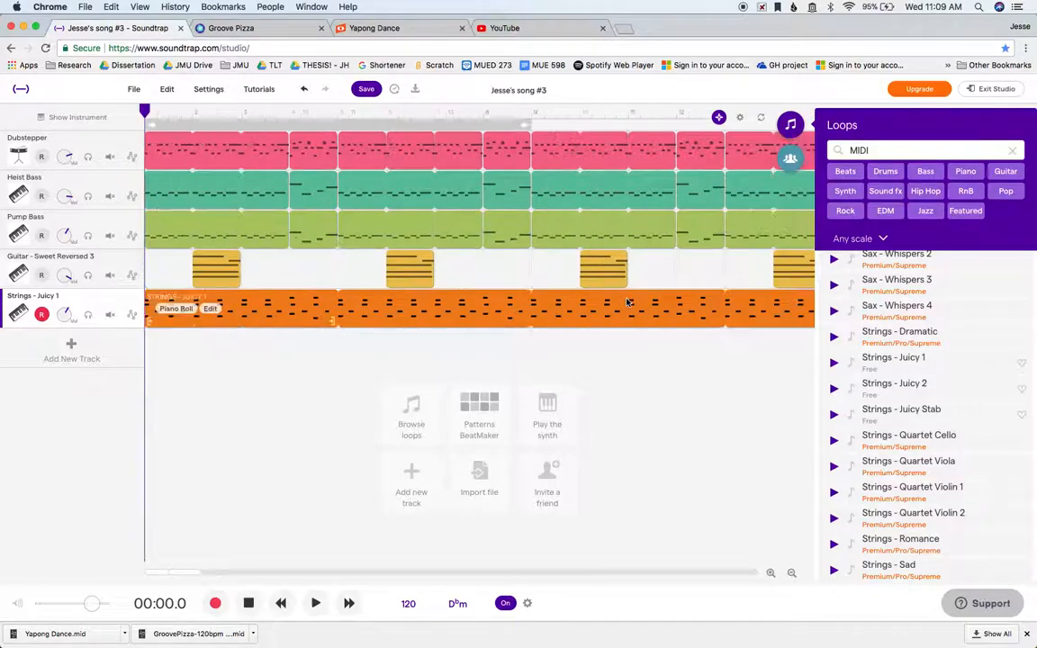
{"action": "left_click", "coordinate": [543, 387]}
{"action": "key", "text": "Return"}
Step: Switch to YouTube, search for "daca", refine the search to "daca voices" and look through the results
{"action": "left_click", "coordinate": [535, 32]}
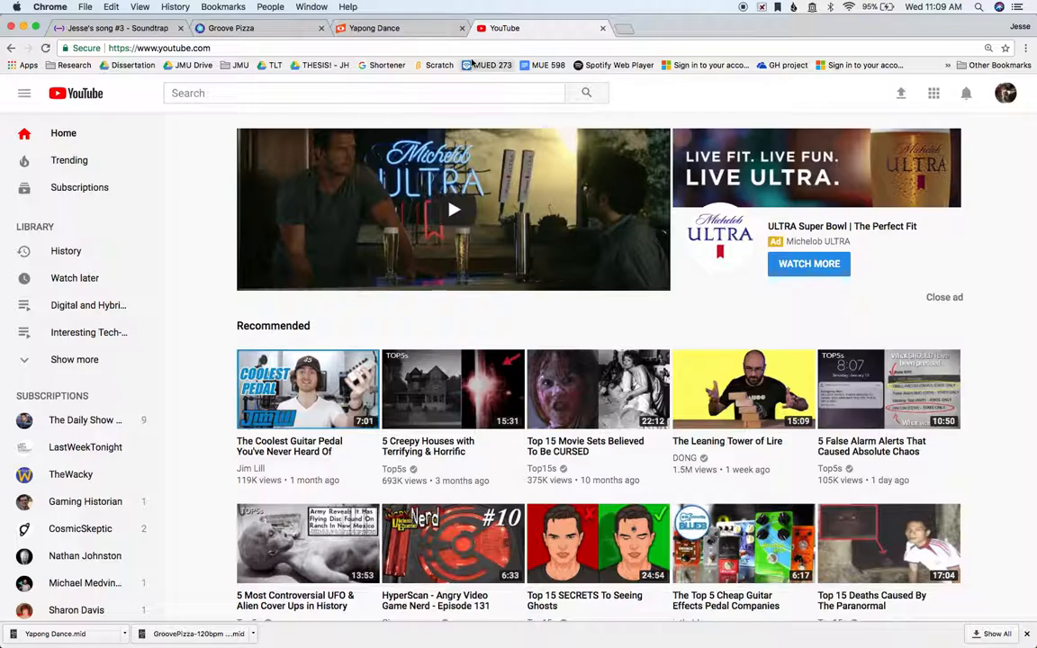
{"action": "left_click", "coordinate": [209, 93]}
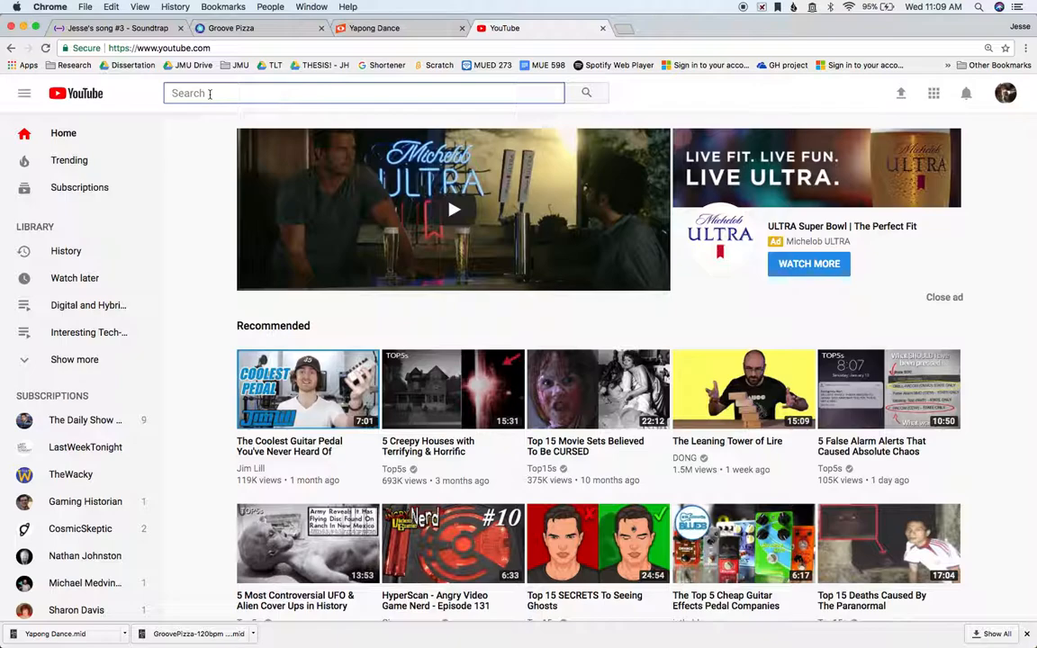
{"action": "type", "text": "daca"}
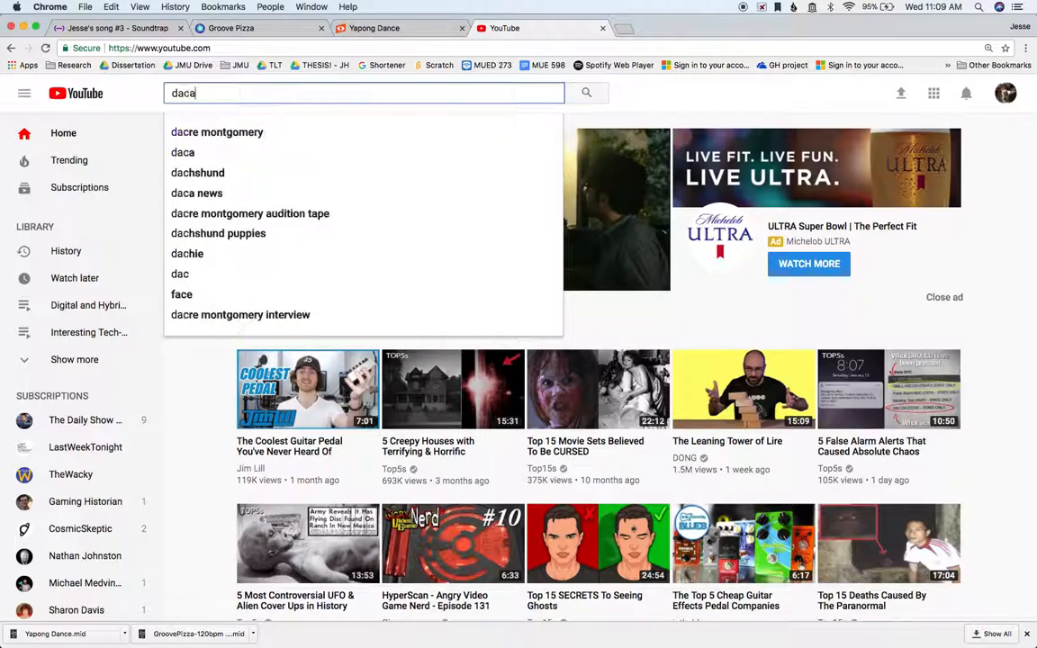
{"action": "key", "text": "Return"}
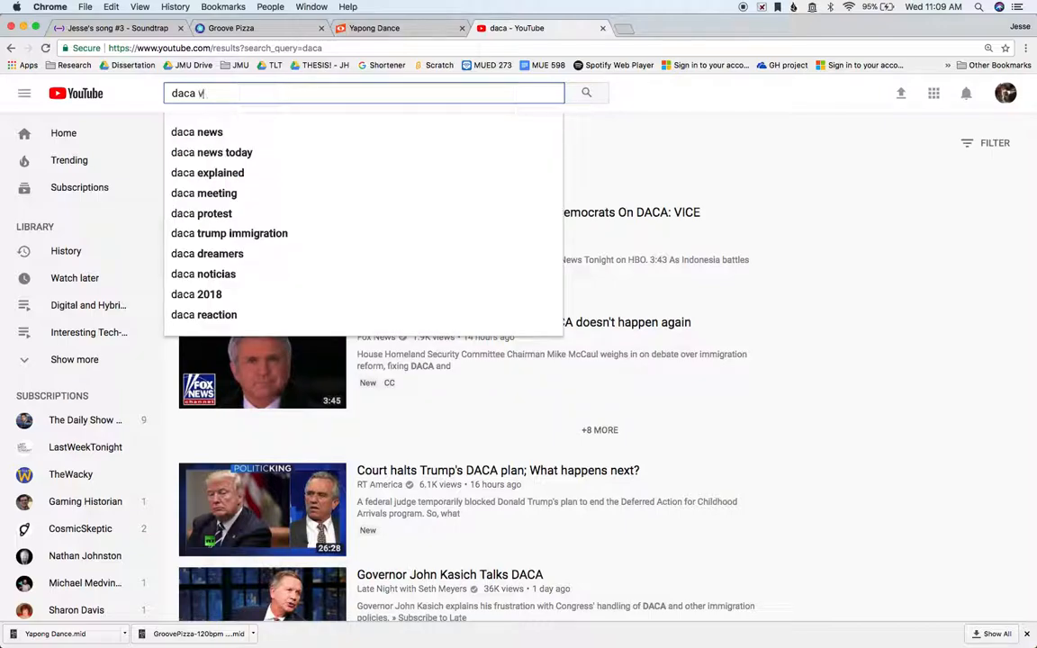
{"action": "type", "text": "voices"}
{"action": "key", "text": "Return"}
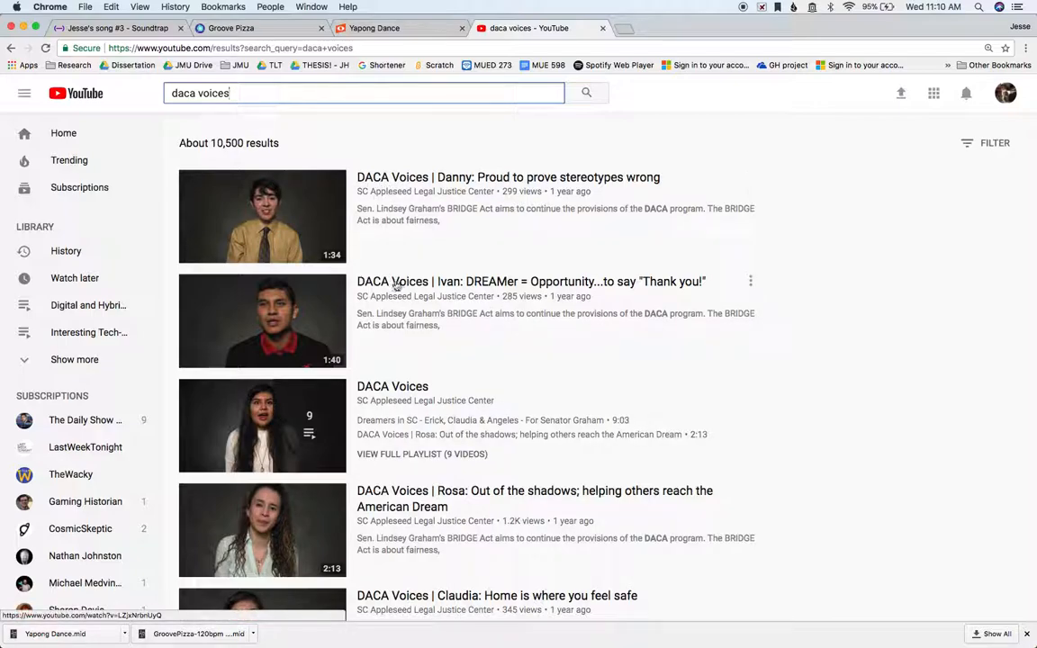
{"action": "scroll", "coordinate": [482, 367], "scroll_direction": "down", "scroll_amount": 1}
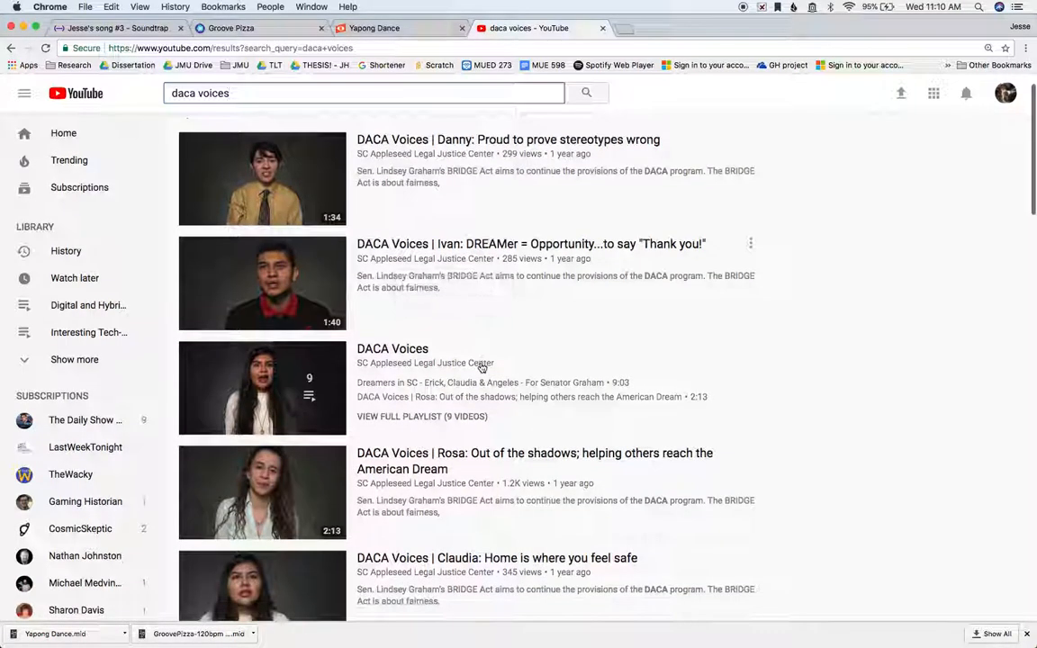
Step: Find and open the DACA Voices video "Home is where you feel safe" in the results, watch its opening and pause it
{"action": "scroll", "coordinate": [482, 463], "scroll_direction": "down", "scroll_amount": 3}
{"action": "scroll", "coordinate": [482, 463], "scroll_direction": "down", "scroll_amount": 3}
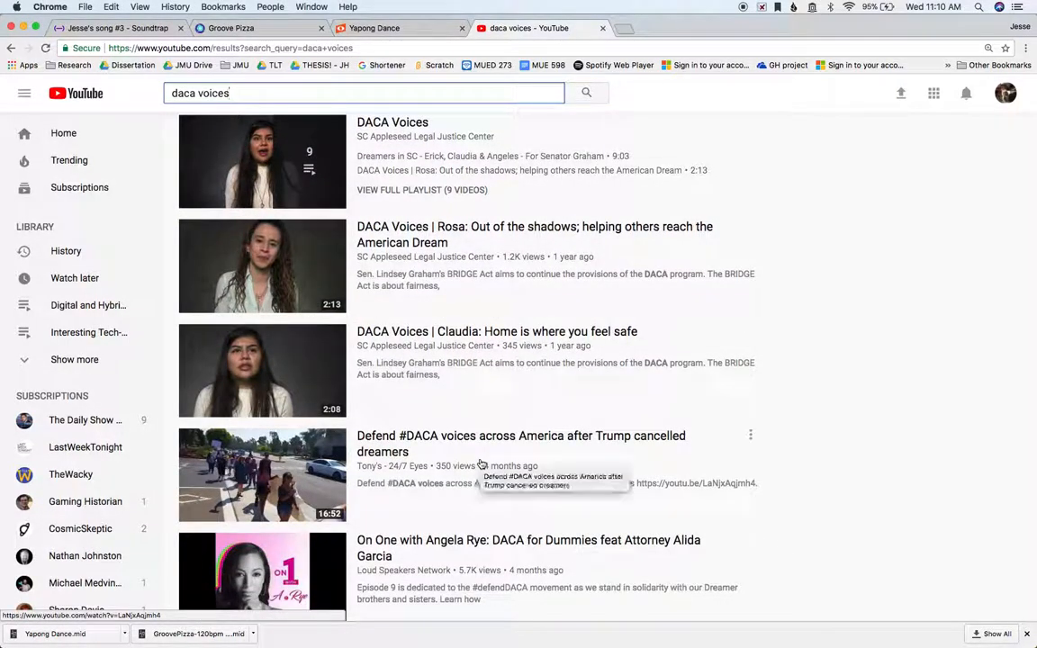
{"action": "scroll", "coordinate": [482, 463], "scroll_direction": "down", "scroll_amount": 1}
{"action": "scroll", "coordinate": [370, 407], "scroll_direction": "down", "scroll_amount": 3}
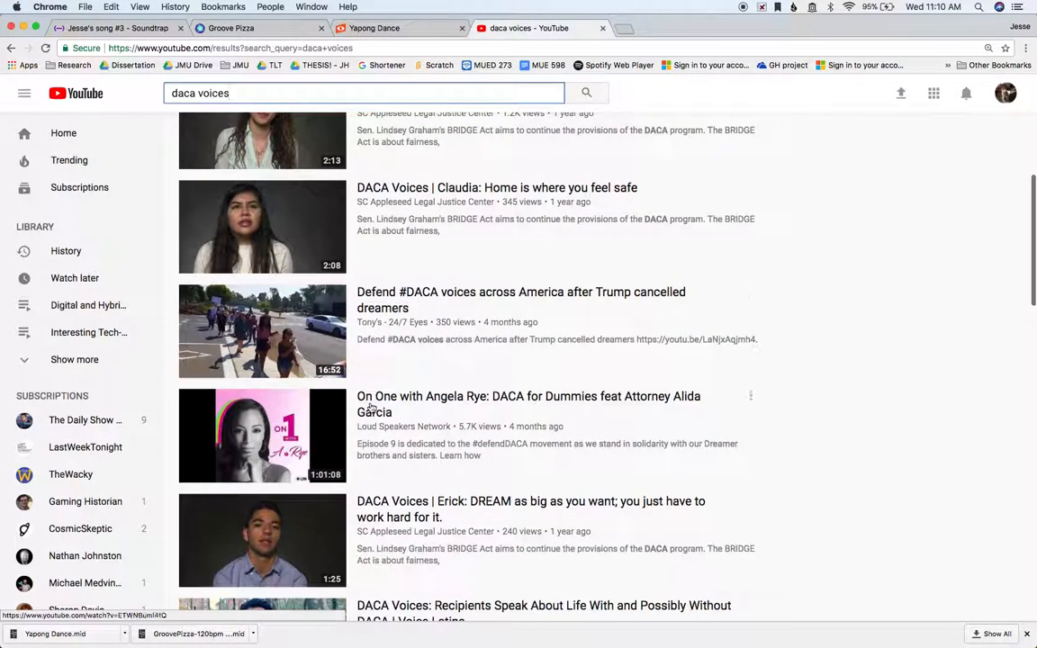
{"action": "left_click", "coordinate": [364, 187]}
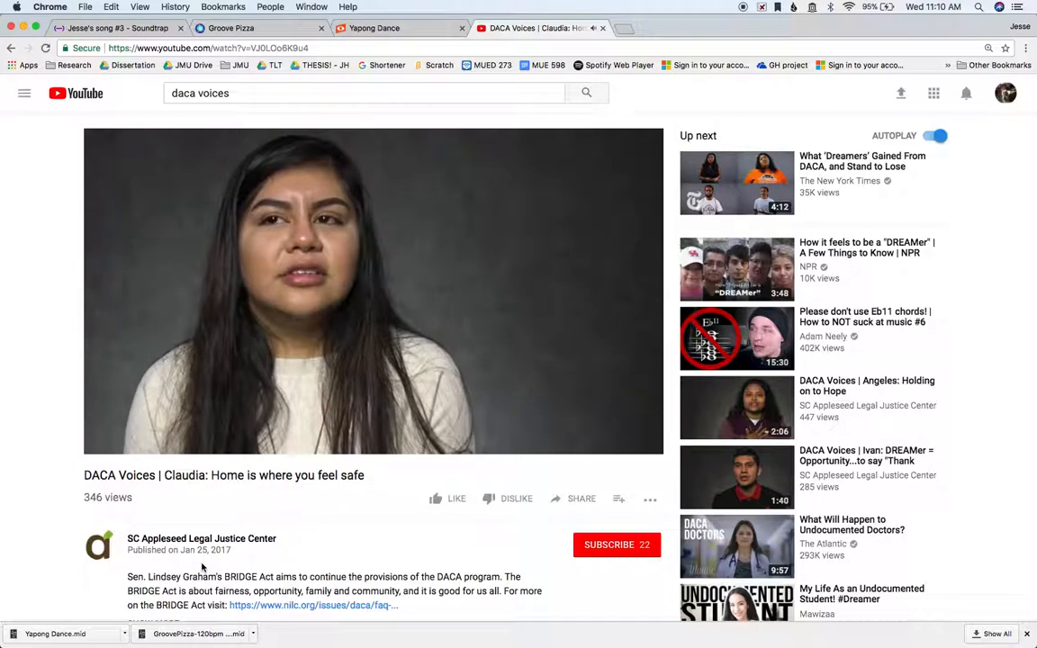
{"action": "mouse_move", "coordinate": [224, 388]}
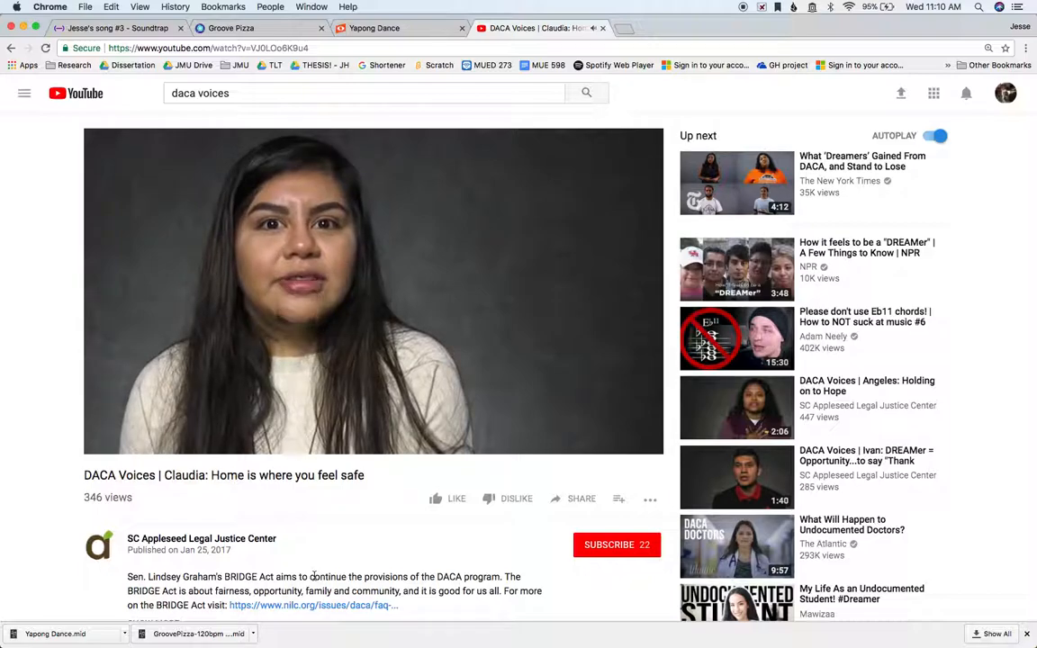
{"action": "key", "text": "space"}
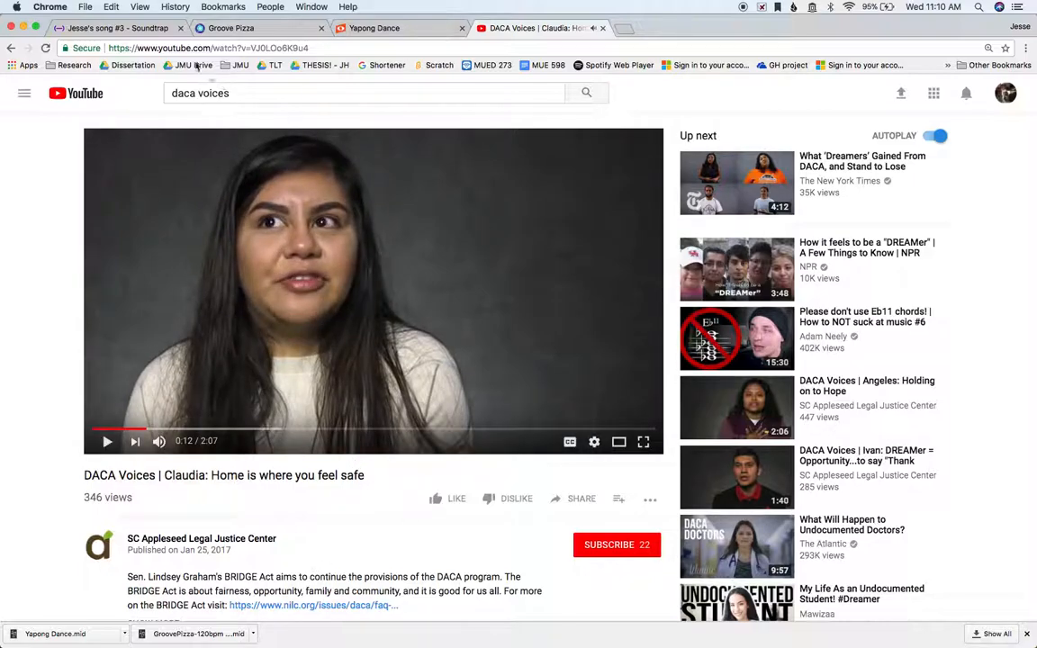
Step: Open the video in the savefrom.net downloader by adding "ss" before "youtube" in its address, download it and dismiss the Ummy offer
{"action": "left_click", "coordinate": [160, 50]}
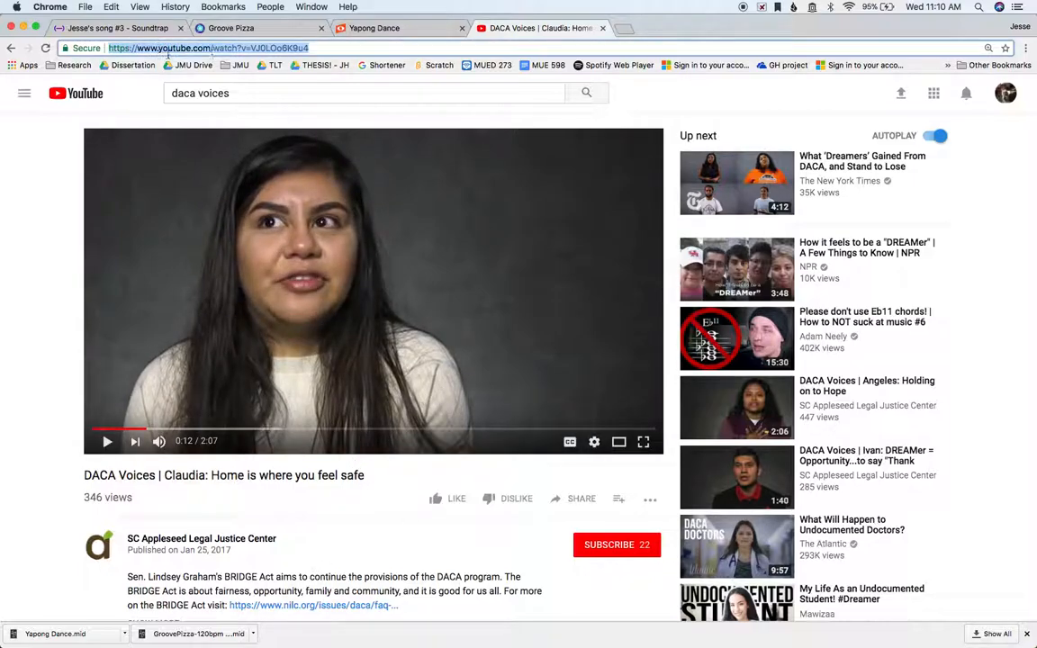
{"action": "left_click", "coordinate": [158, 51]}
{"action": "type", "text": "ss"}
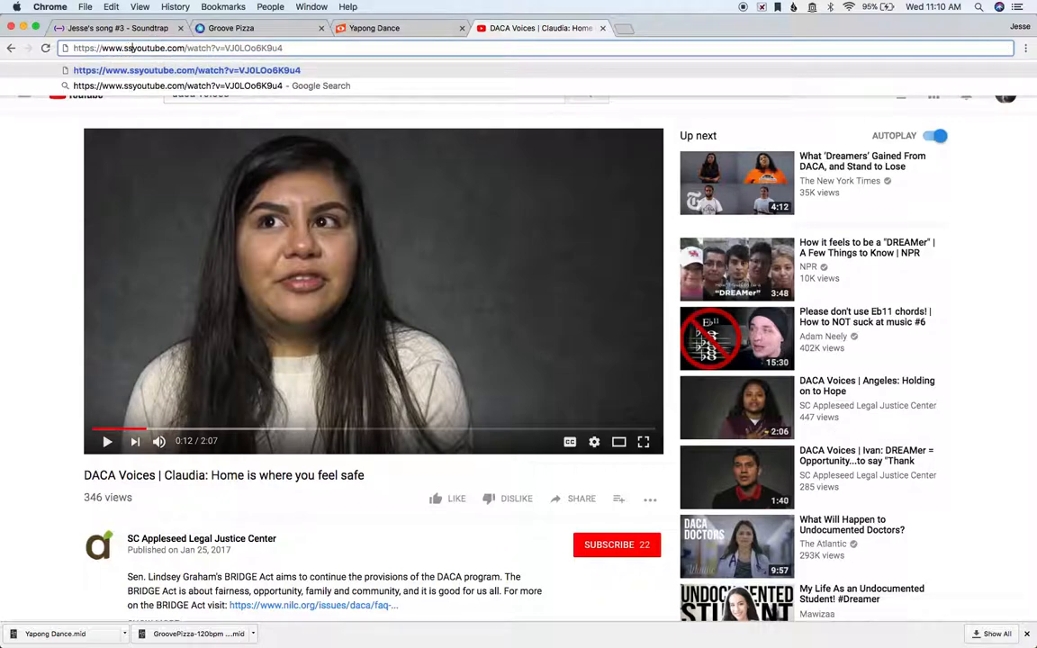
{"action": "key", "text": "Return"}
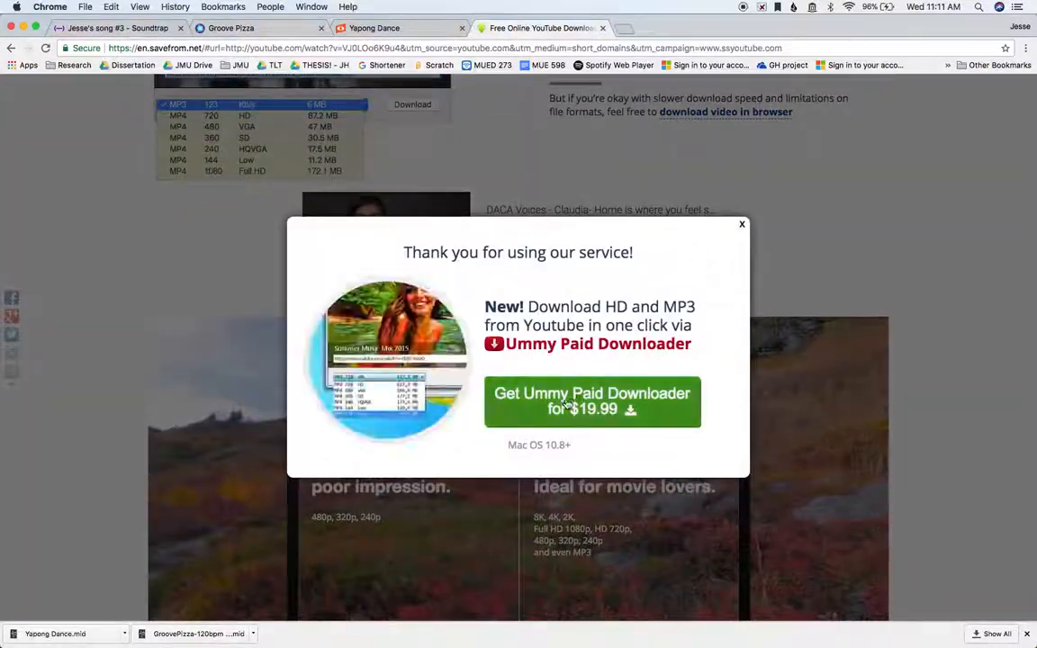
{"action": "left_click", "coordinate": [742, 226]}
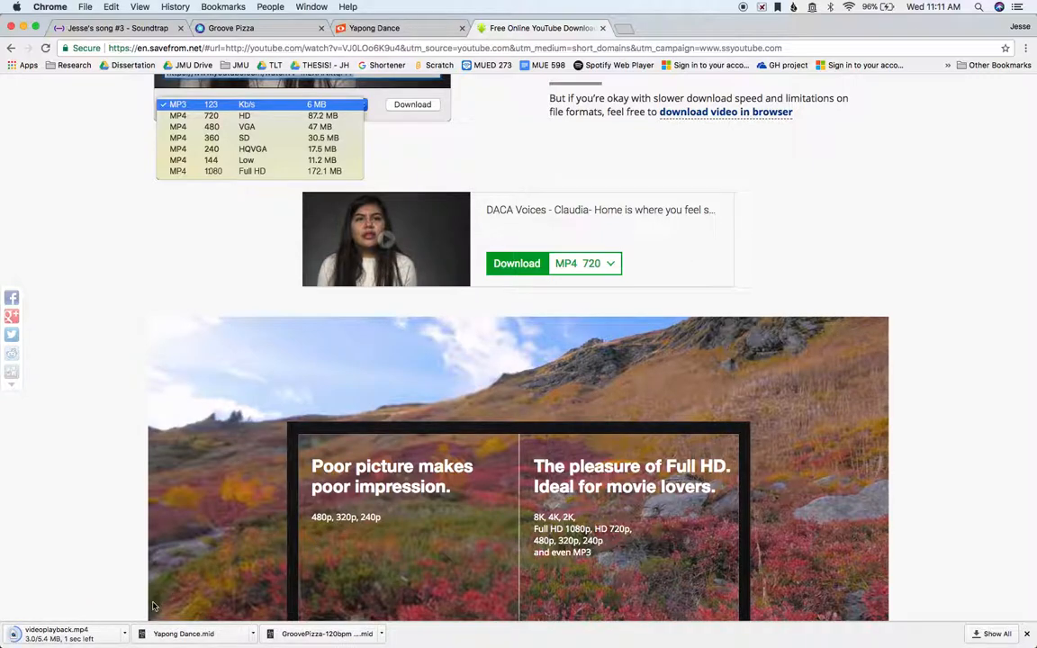
Step: Switch to Soundtrap, import videoplayback.mp4 as a new track near the song's start, solo it and play it
{"action": "left_click", "coordinate": [106, 29]}
{"action": "left_click_drag", "start_coordinate": [56, 636], "coordinate": [157, 360]}
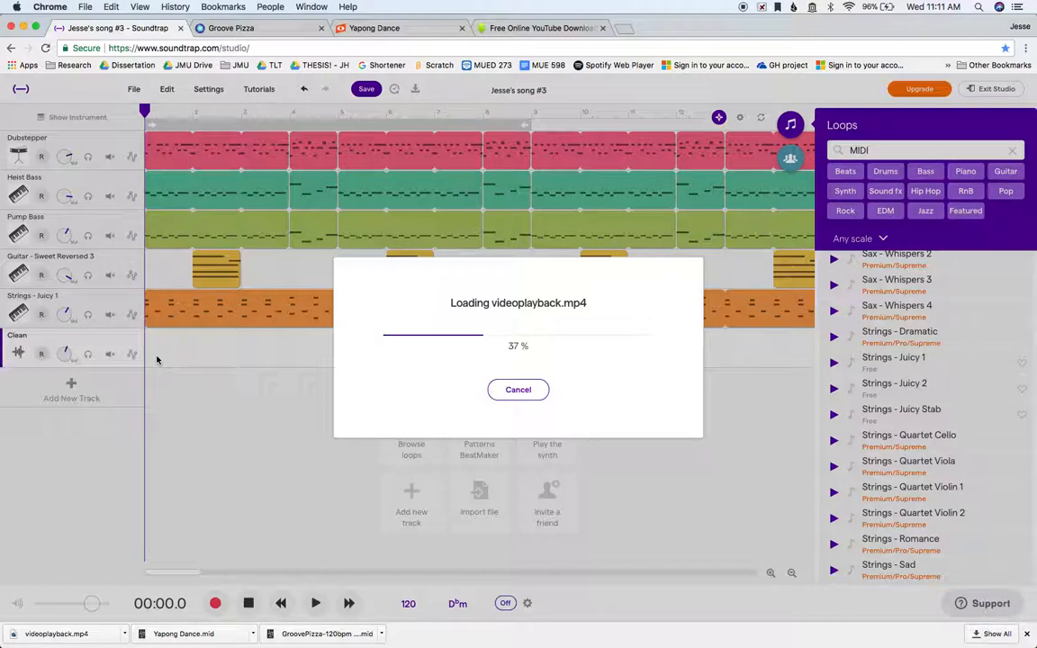
{"action": "left_click", "coordinate": [109, 354]}
{"action": "left_click", "coordinate": [110, 354]}
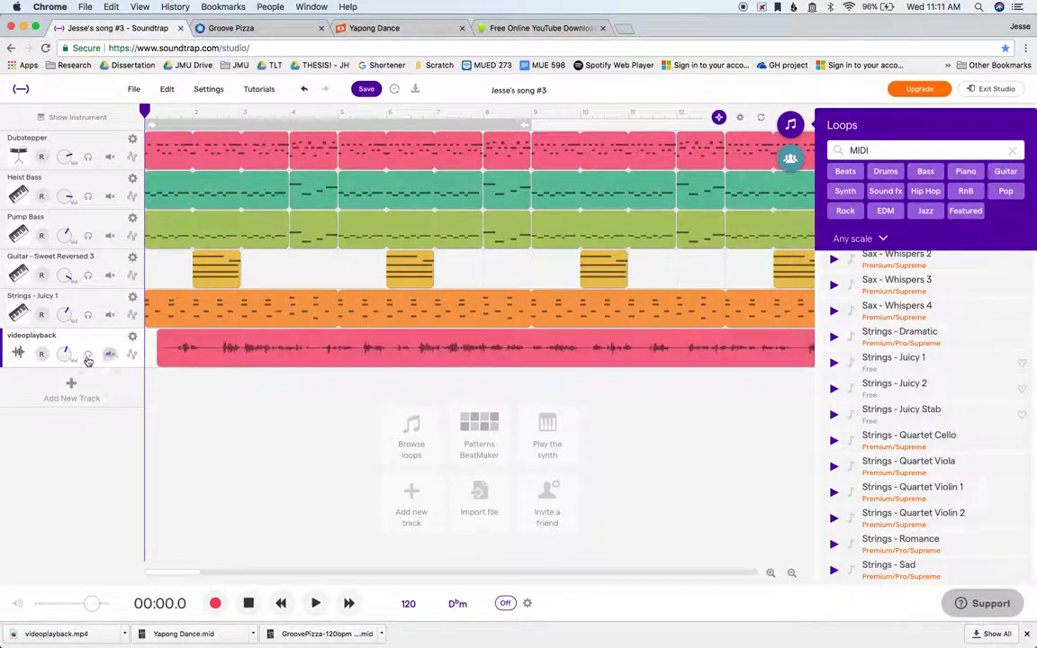
{"action": "left_click", "coordinate": [87, 354]}
{"action": "left_click", "coordinate": [218, 113]}
{"action": "key", "text": "space"}
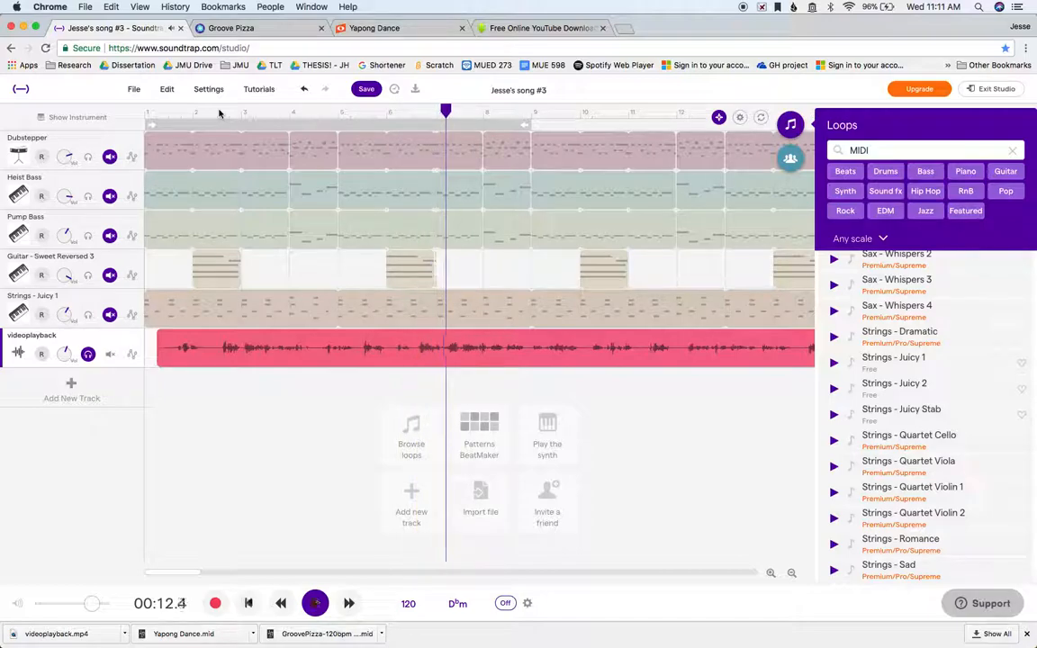
Step: Split the videoplayback region at 9.0 s and again at 10.0 s, and resume playback
{"action": "left_click_drag", "start_coordinate": [357, 114], "coordinate": [364, 114]}
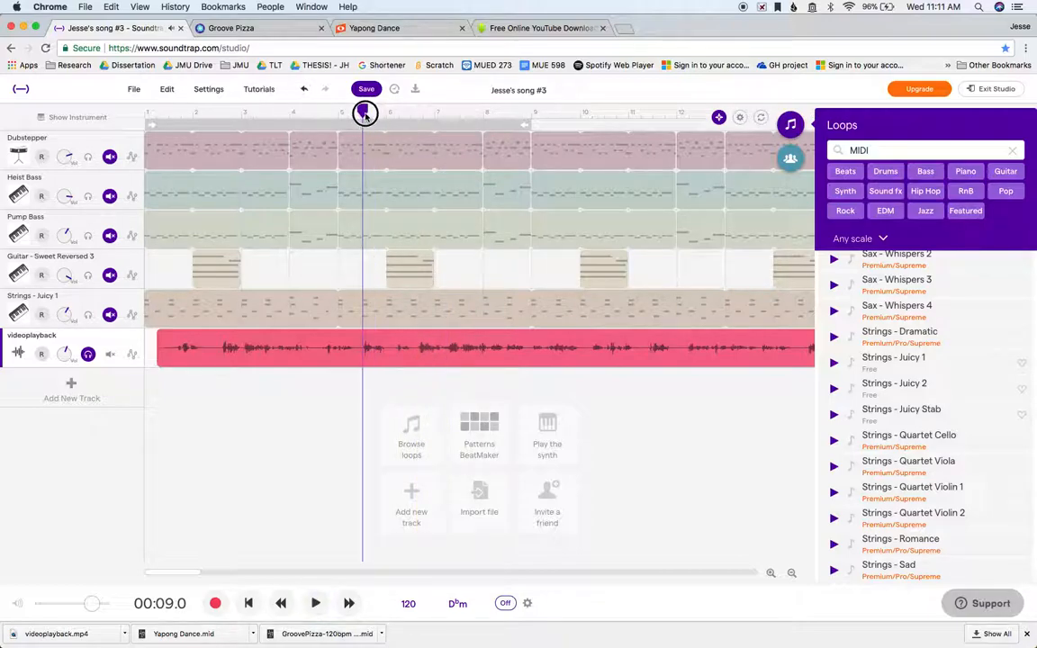
{"action": "left_click", "coordinate": [167, 91]}
{"action": "left_click", "coordinate": [206, 142]}
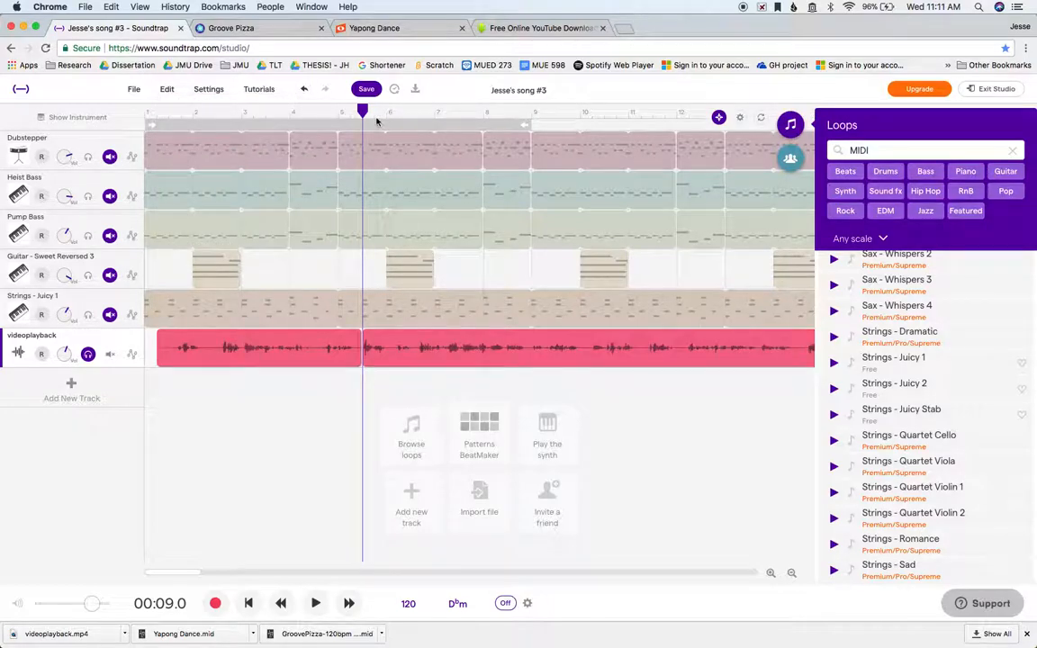
{"action": "left_click_drag", "start_coordinate": [364, 110], "coordinate": [395, 109]}
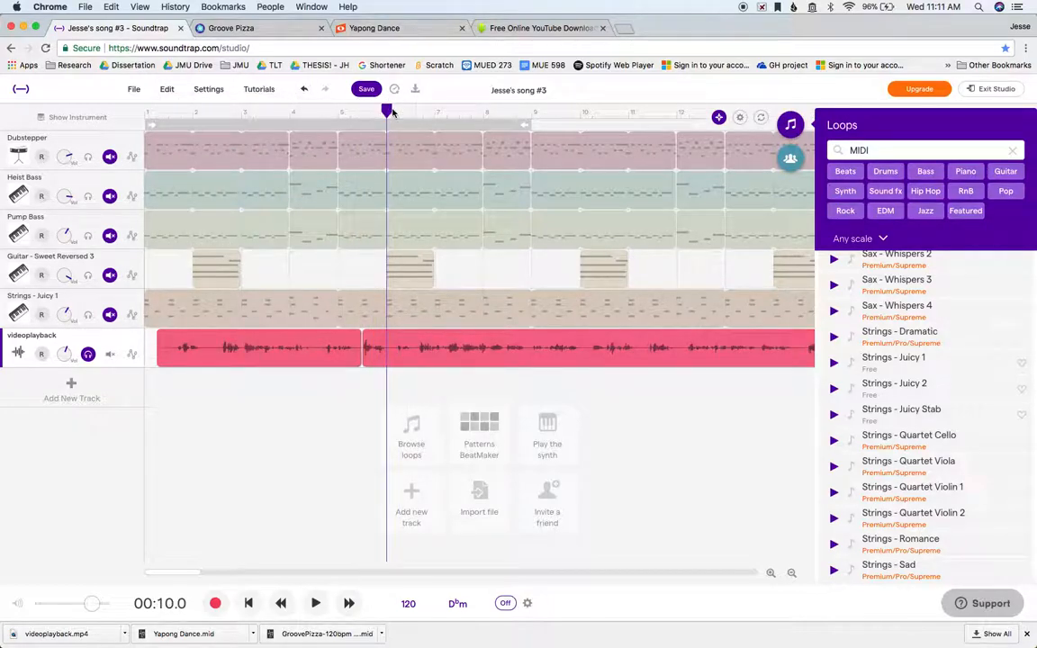
{"action": "left_click", "coordinate": [387, 356]}
{"action": "key", "text": "space"}
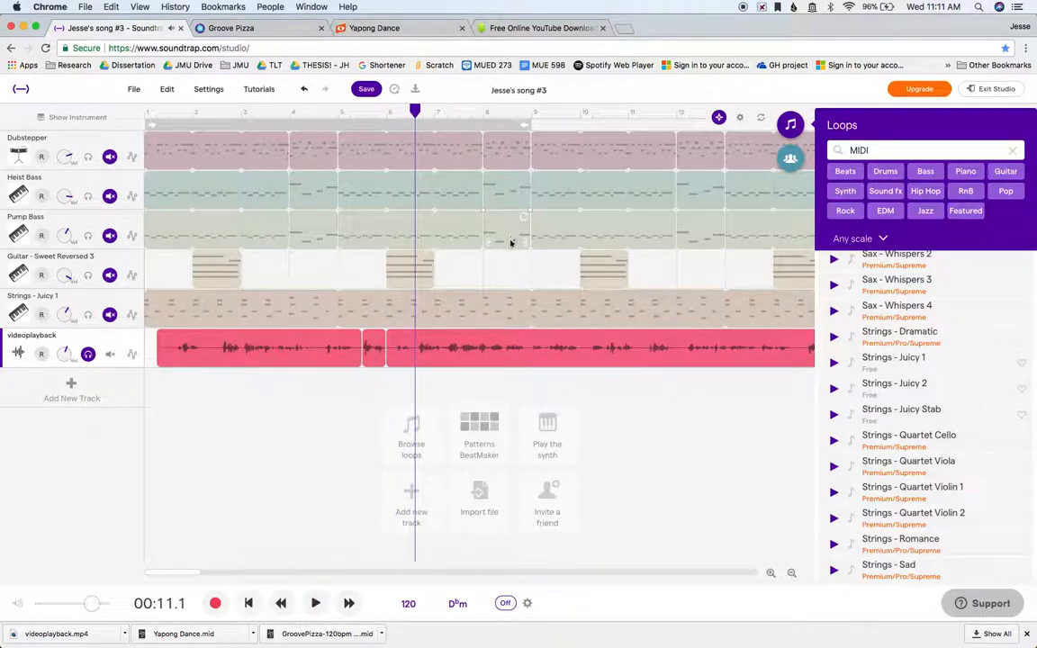
Step: Split the videoplayback region at 11.1 s and again shortly after the start of bar 7, listening between cuts
{"action": "left_click", "coordinate": [466, 357]}
{"action": "key", "text": "super+e"}
{"action": "key", "text": "space"}
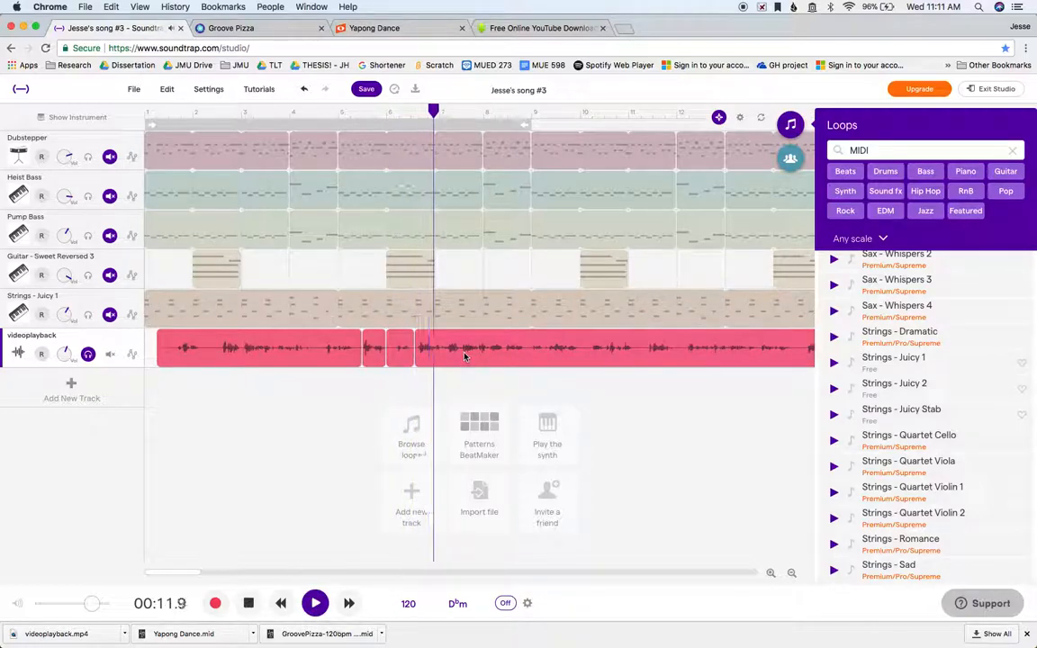
{"action": "key", "text": "space"}
{"action": "left_click", "coordinate": [470, 352]}
{"action": "key", "text": "super+e"}
{"action": "key", "text": "space"}
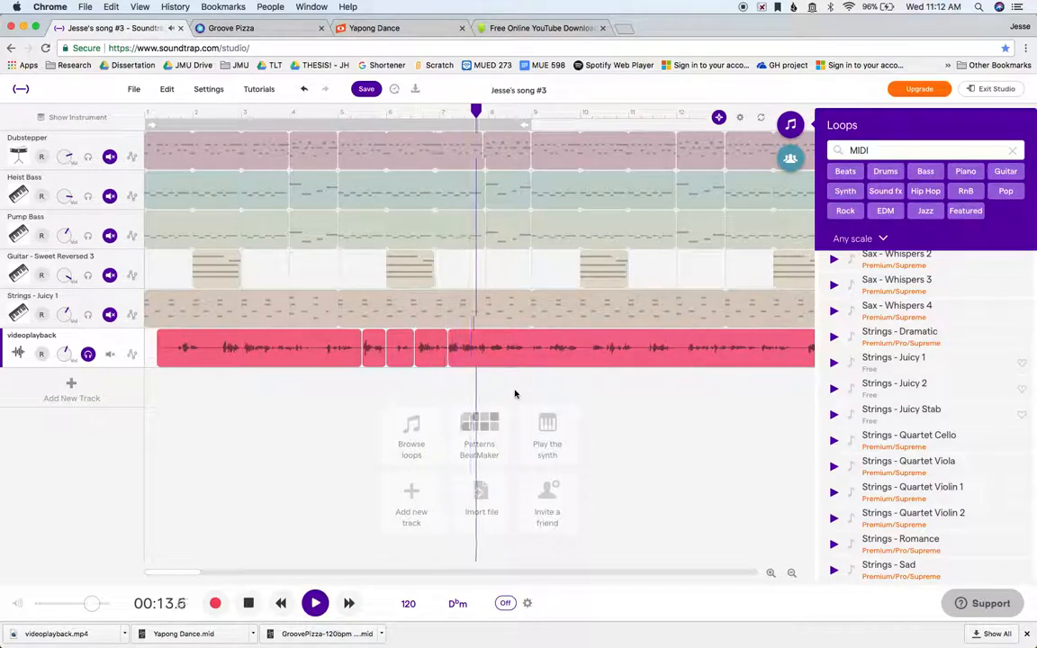
Step: Split the videoplayback region at 14.7 s and continue listening from there
{"action": "key", "text": "space"}
{"action": "left_click_drag", "start_coordinate": [517, 110], "coordinate": [500, 110]}
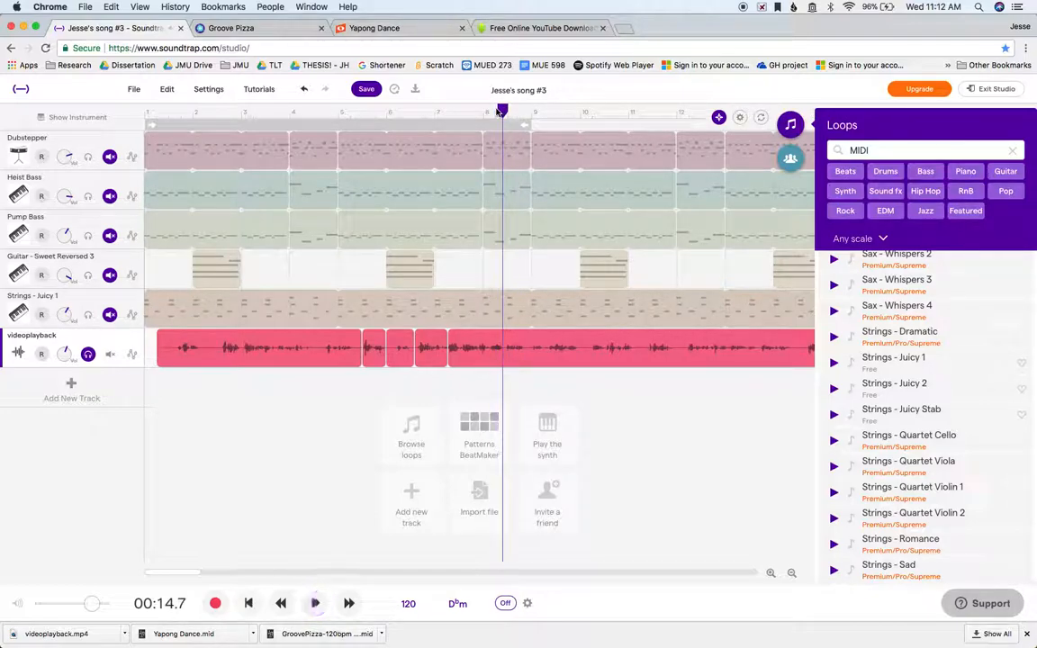
{"action": "key", "text": "space"}
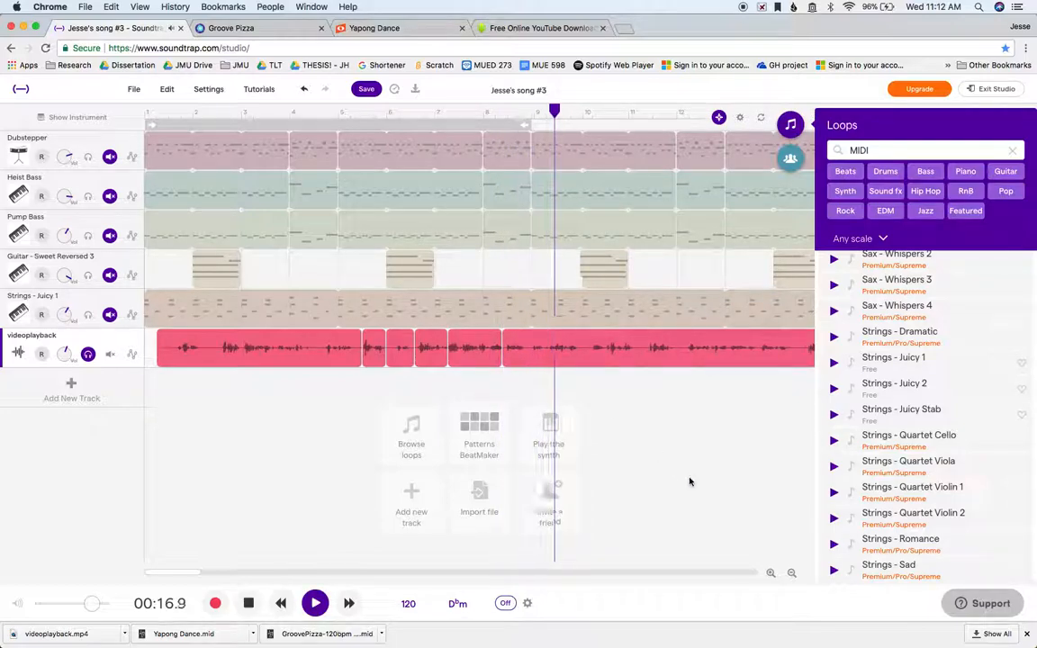
Step: Split the videoplayback region at the start of bar 9 and delete the short piece between 14.7 s and that cut
{"action": "key", "text": "space"}
{"action": "left_click", "coordinate": [533, 114]}
{"action": "key", "text": "space"}
{"action": "key", "text": "space"}
{"action": "key", "text": "space"}
{"action": "left_click", "coordinate": [526, 113]}
{"action": "key", "text": "space"}
{"action": "left_click", "coordinate": [596, 353]}
{"action": "key", "text": "super+e"}
{"action": "key", "text": "space"}
{"action": "left_click", "coordinate": [512, 360]}
{"action": "key", "text": "Delete"}
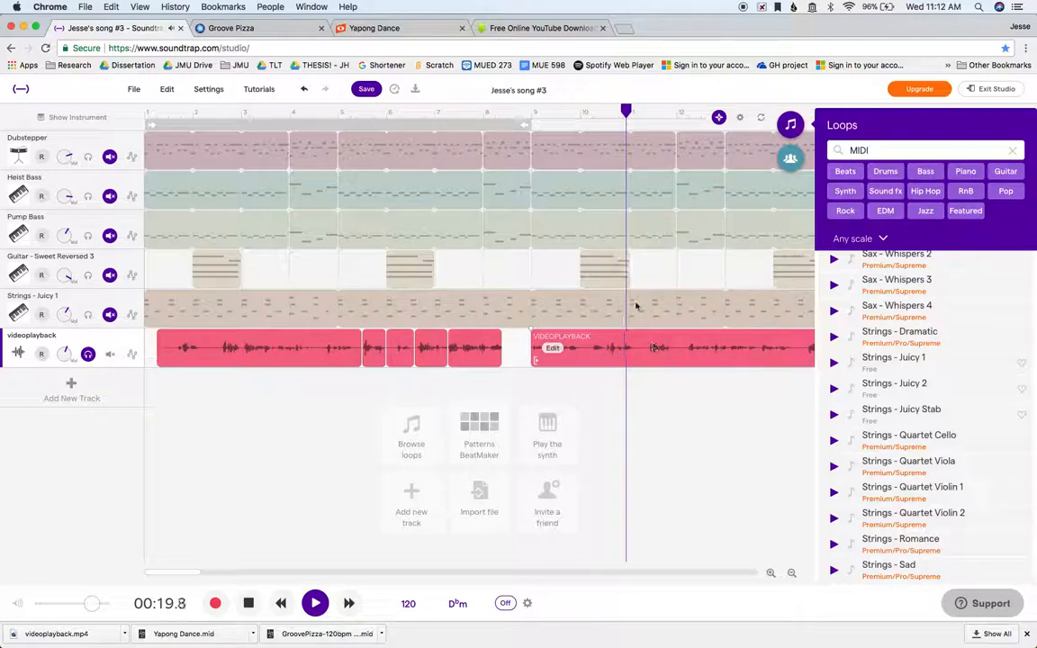
Step: Split the videoplayback region at 18.0 s and listen to the part that follows
{"action": "left_click", "coordinate": [581, 111]}
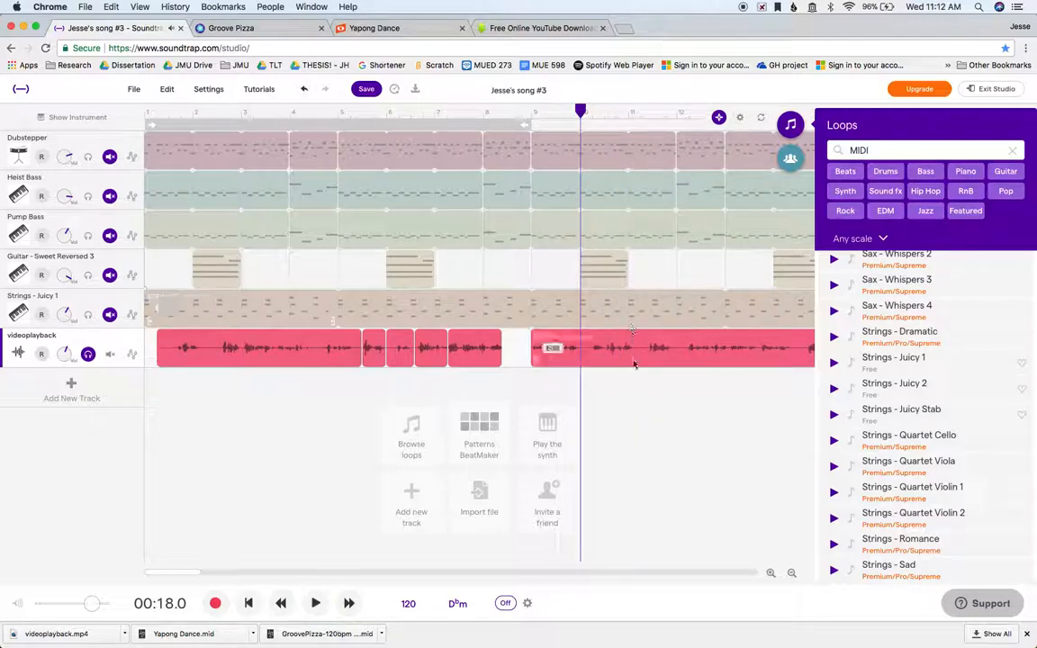
{"action": "key", "text": "s"}
{"action": "key", "text": "space"}
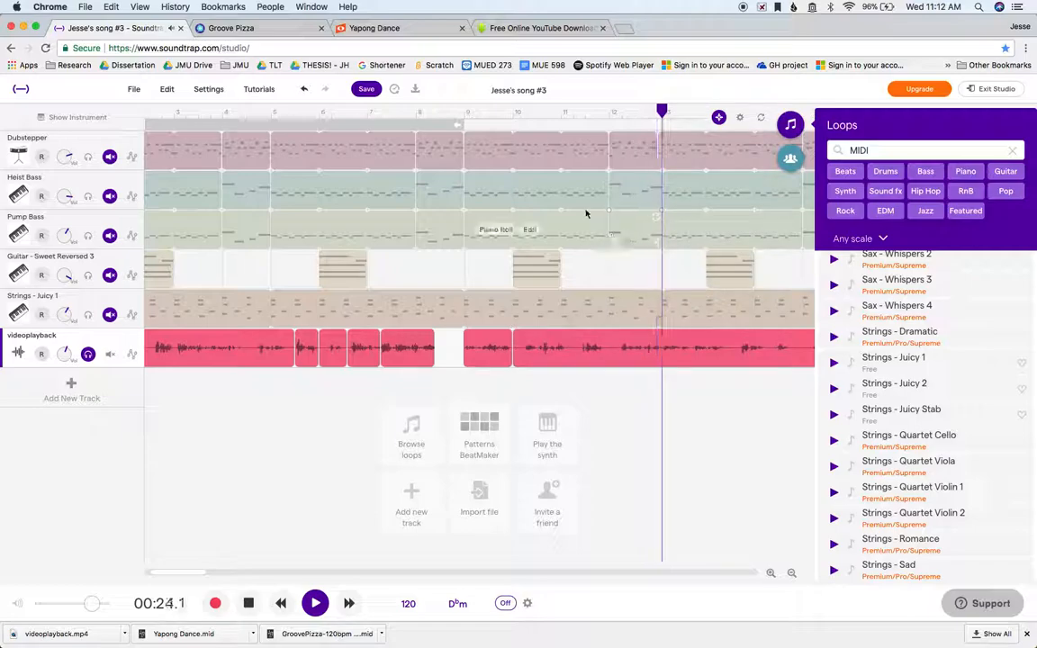
Step: Replay the videoplayback track repeatedly from just after the start of bar 10 to locate the next phrase
{"action": "left_click", "coordinate": [529, 118]}
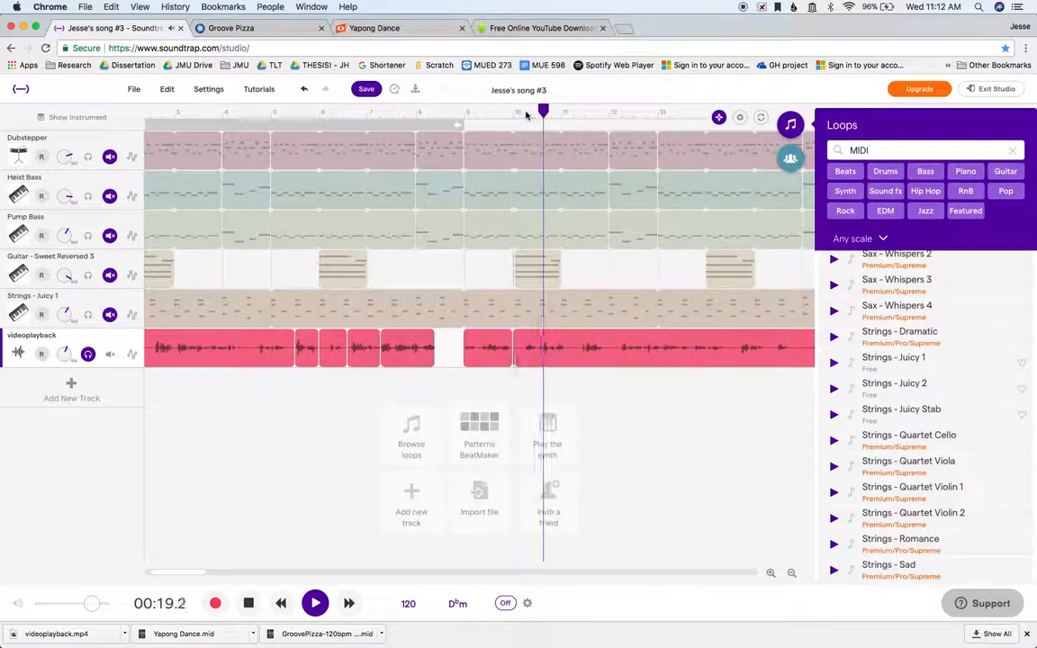
{"action": "left_click", "coordinate": [528, 113]}
{"action": "left_click", "coordinate": [528, 114]}
{"action": "left_click", "coordinate": [528, 114]}
{"action": "left_click", "coordinate": [528, 113]}
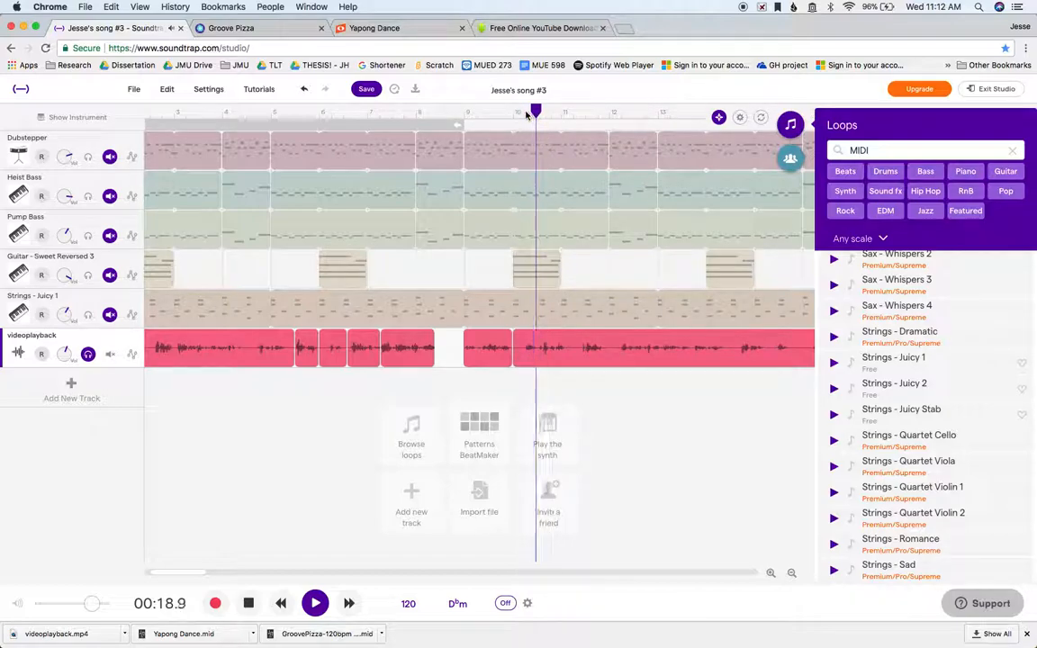
{"action": "key", "text": "space"}
{"action": "key", "text": "space"}
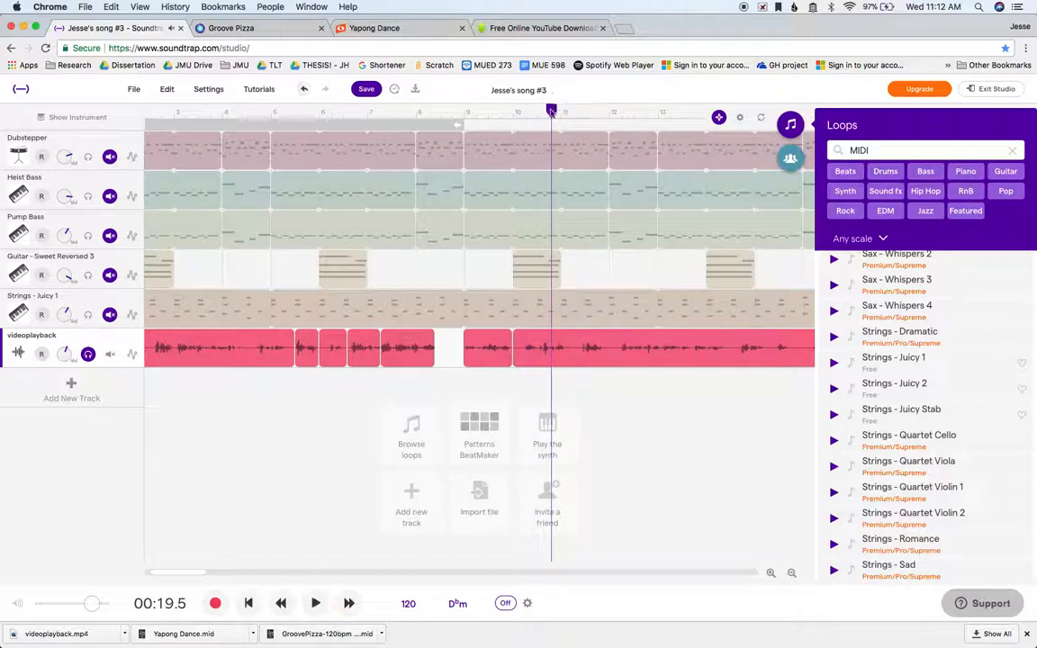
Step: Split the videoplayback region at 19.2 s, where the next phrase begins, and play on from the cut
{"action": "scroll", "coordinate": [572, 406], "scroll_direction": "up", "scroll_amount": 5}
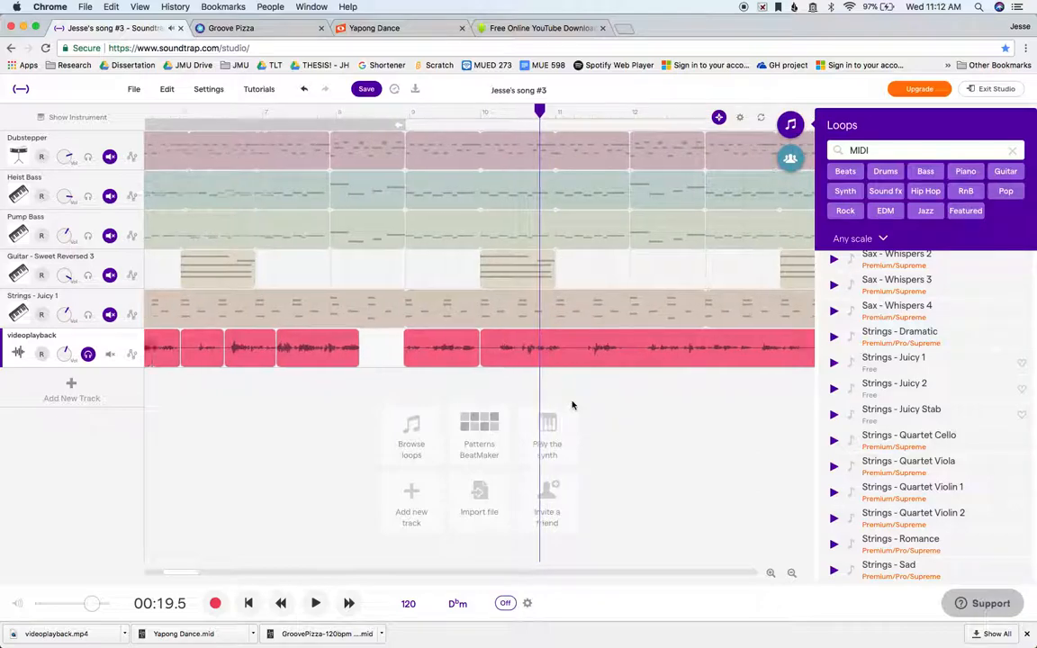
{"action": "scroll", "coordinate": [573, 405], "scroll_direction": "up", "scroll_amount": 1}
{"action": "left_click_drag", "start_coordinate": [529, 110], "coordinate": [526, 109]}
{"action": "key", "text": "space"}
{"action": "key", "text": "space"}
{"action": "left_click", "coordinate": [514, 112]}
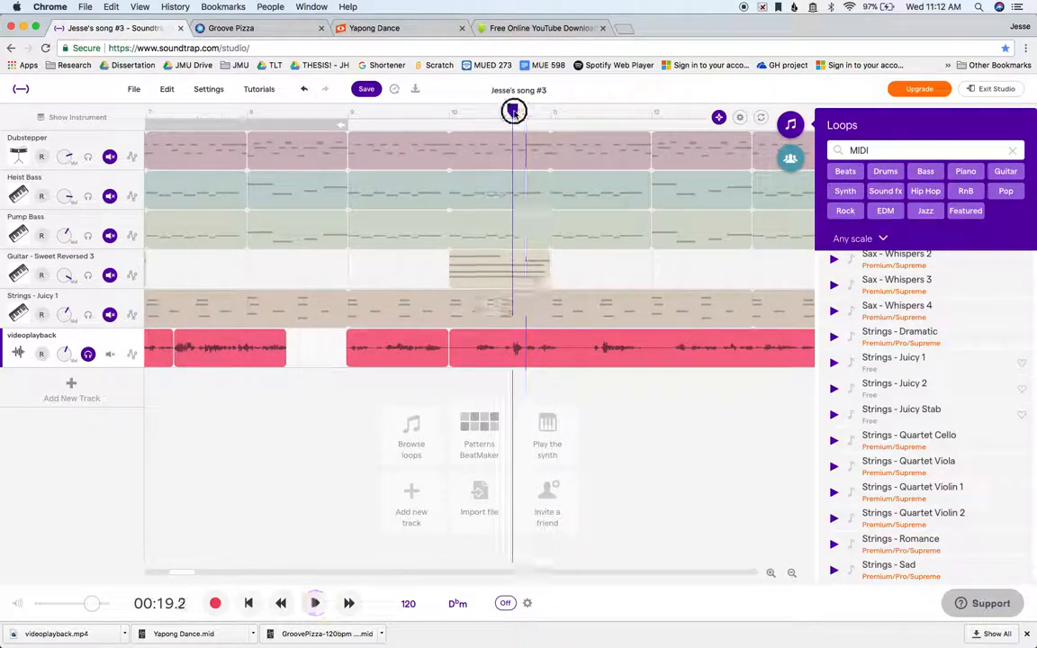
{"action": "left_click", "coordinate": [514, 347]}
{"action": "key", "text": "space"}
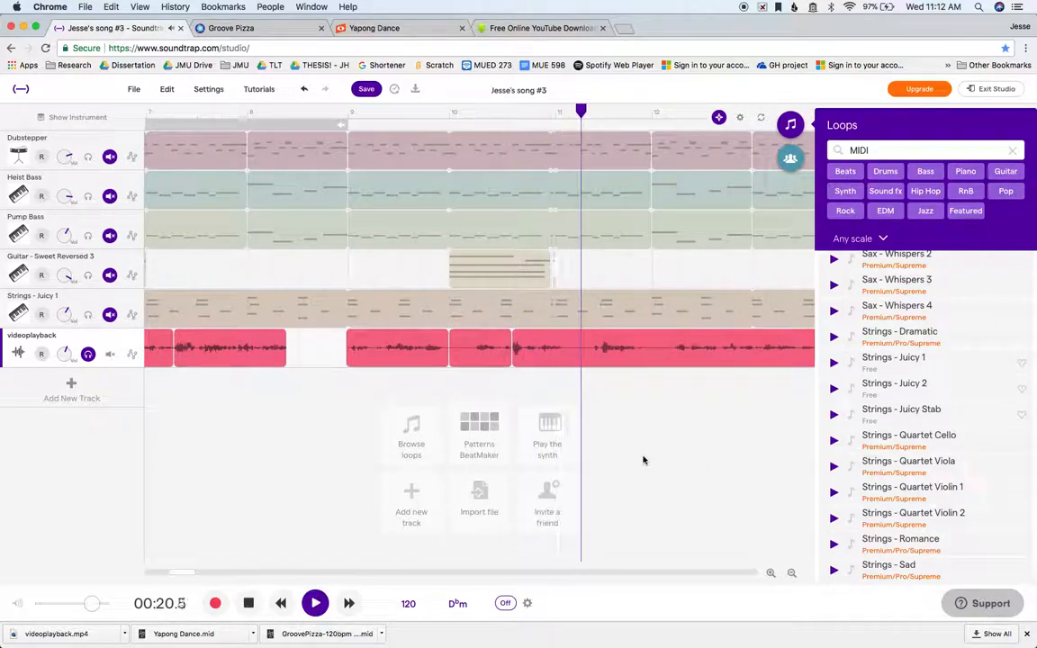
Step: Split the videoplayback region at 19.5 s to isolate the short phrase, and play on from the cut
{"action": "key", "text": "space"}
{"action": "left_click", "coordinate": [525, 111]}
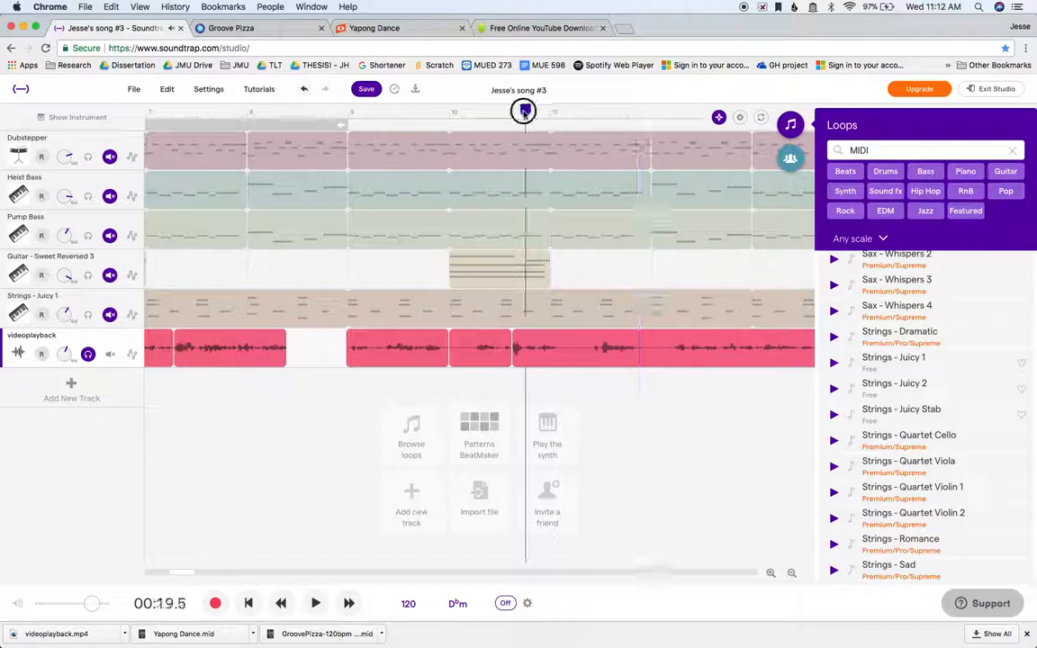
{"action": "left_click", "coordinate": [547, 343]}
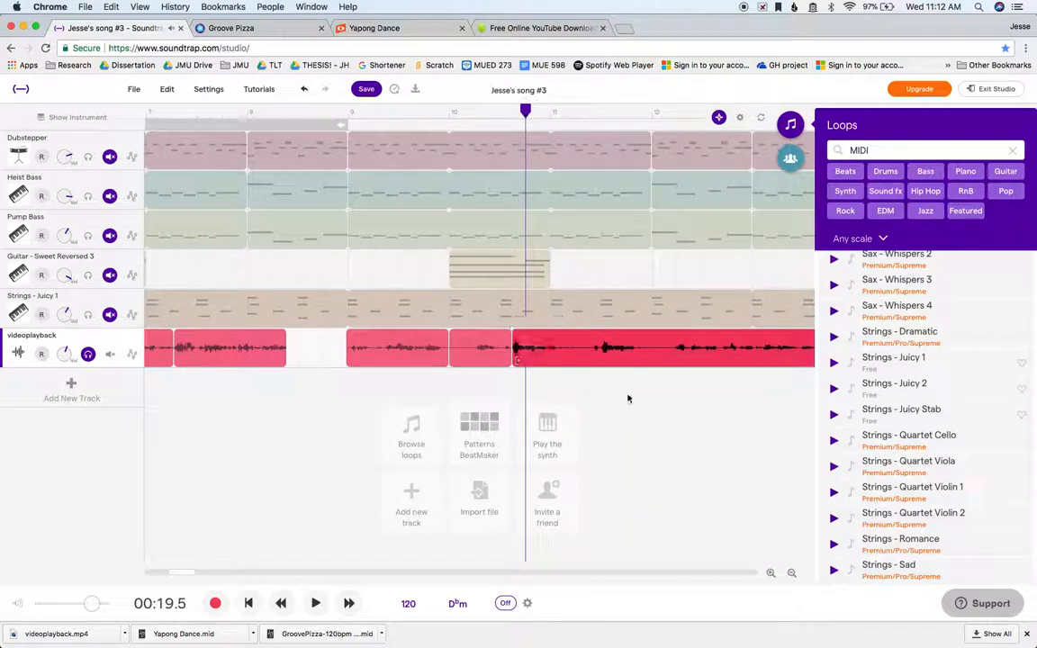
{"action": "key", "text": "space"}
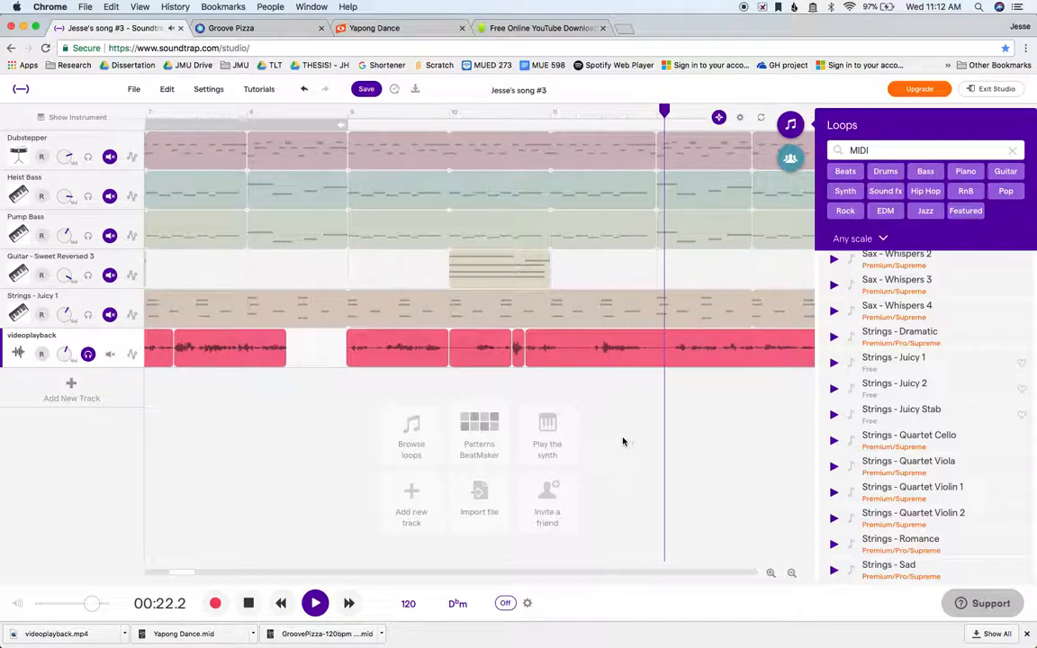
Step: Split the videoplayback region at 20.7 s and listen to the phrase after the cut
{"action": "key", "text": "space"}
{"action": "left_click", "coordinate": [590, 115]}
{"action": "left_click", "coordinate": [622, 365]}
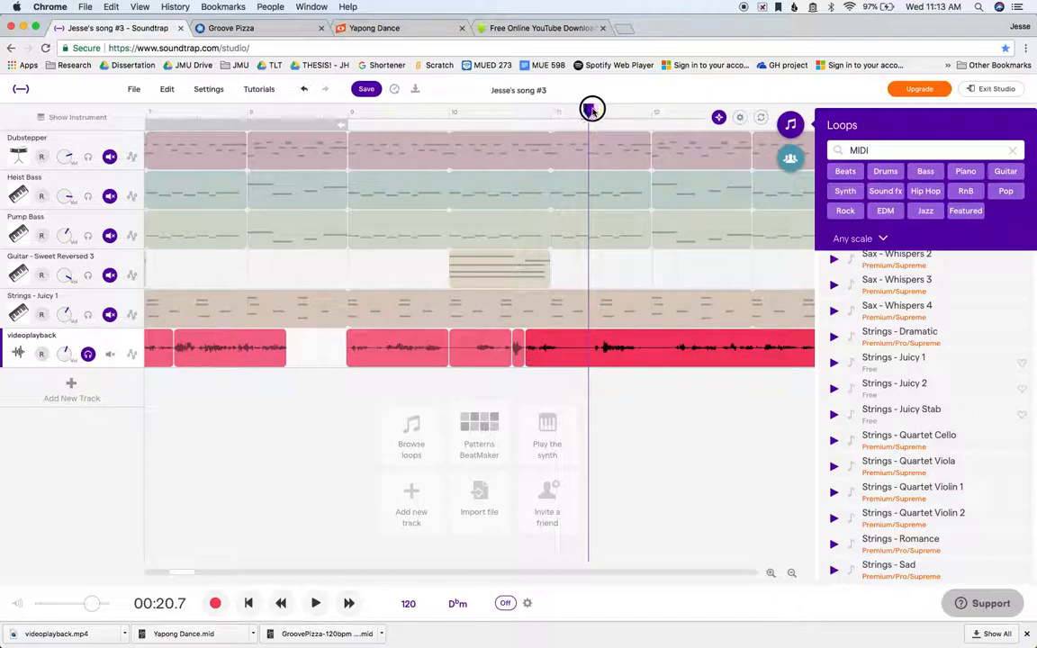
{"action": "left_click", "coordinate": [655, 387]}
{"action": "key", "text": "space"}
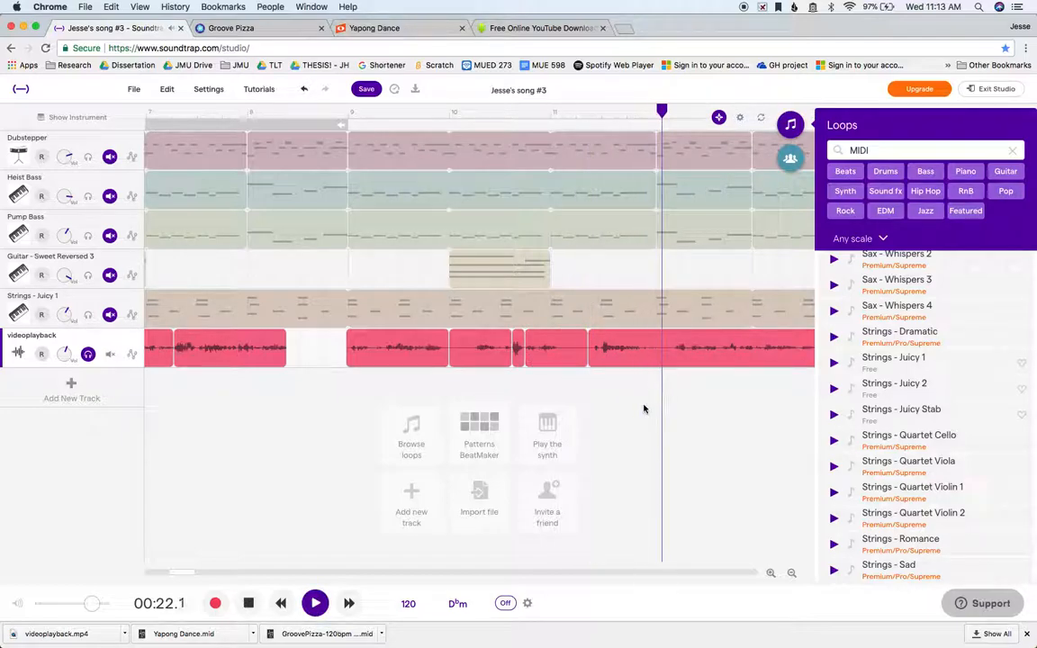
{"action": "key", "text": "space"}
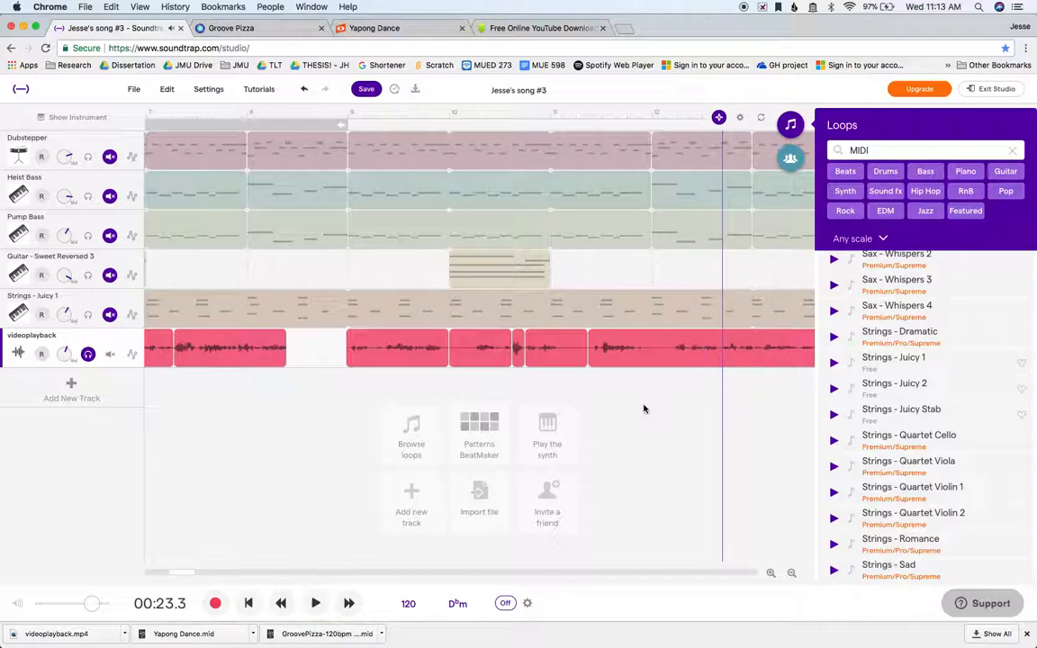
Step: Split the videoplayback region at 23.3 s and delete the piece between the short phrase and the phrase after bar 11
{"action": "left_click", "coordinate": [736, 349]}
{"action": "key", "text": "super+e"}
{"action": "left_click", "coordinate": [649, 392]}
{"action": "left_click", "coordinate": [593, 375]}
{"action": "left_click", "coordinate": [559, 358]}
{"action": "key", "text": "BackSpace"}
Step: Listen to the videoplayback track from bar 9 and delete the phrase that starts at bar 10
{"action": "right_click", "coordinate": [470, 358]}
{"action": "left_click", "coordinate": [405, 353]}
{"action": "left_click", "coordinate": [351, 118]}
{"action": "key", "text": "space"}
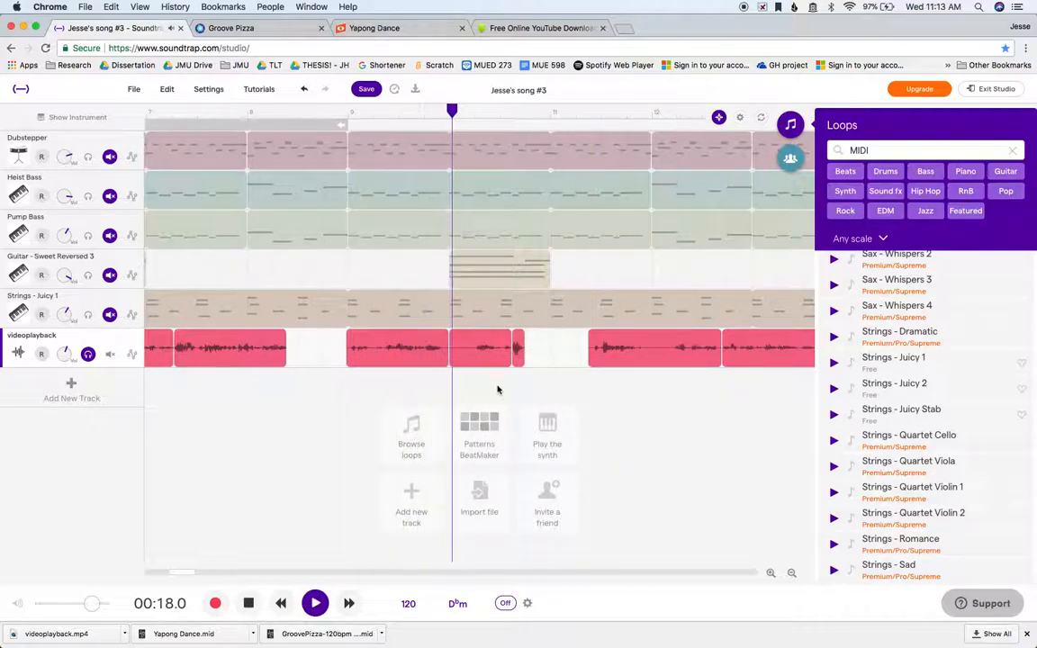
{"action": "key", "text": "space"}
{"action": "left_click", "coordinate": [478, 360]}
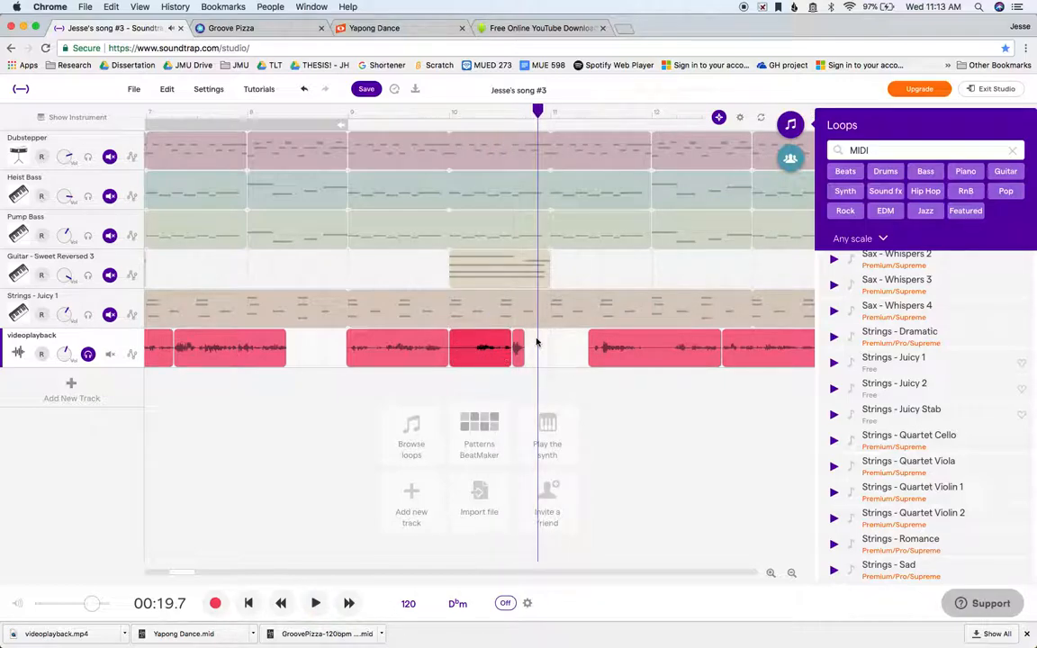
{"action": "key", "text": "Left"}
{"action": "key", "text": "Left"}
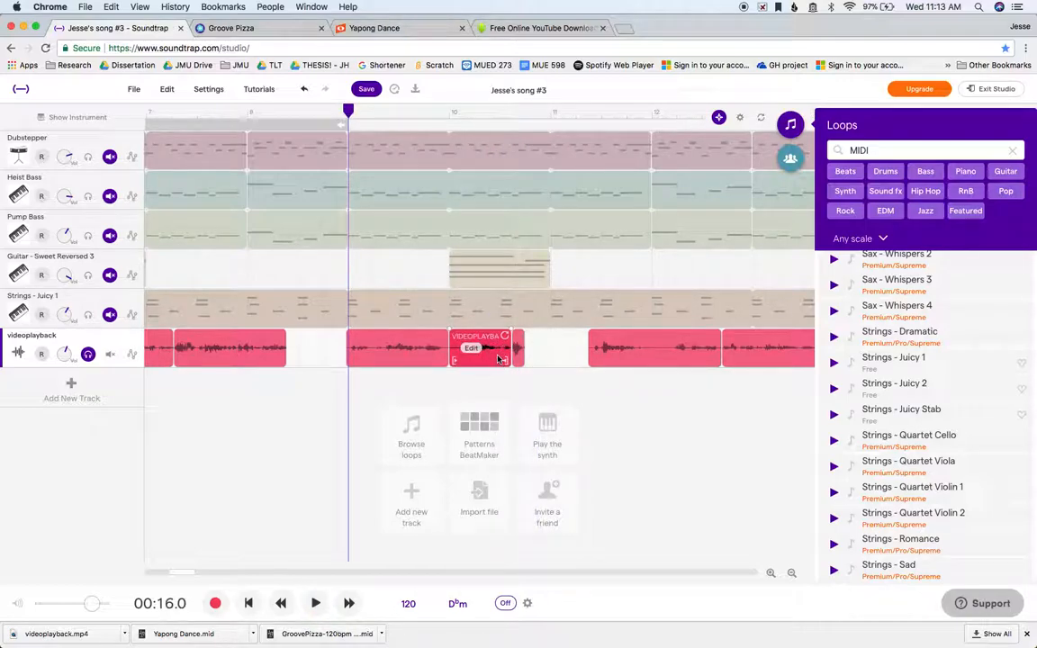
{"action": "key", "text": "Delete"}
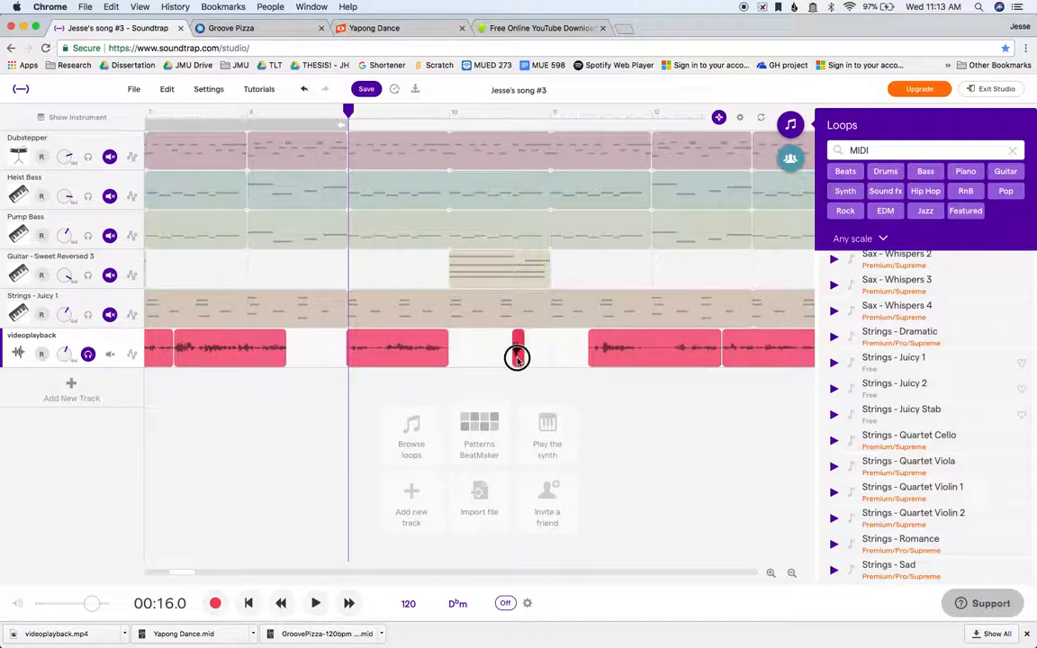
Step: Move the short videoplayback piece to the start of bar 11, extend it to about a quarter bar and play on from there
{"action": "left_click", "coordinate": [576, 118]}
{"action": "key", "text": "space"}
{"action": "left_click", "coordinate": [577, 118]}
{"action": "key", "text": "space"}
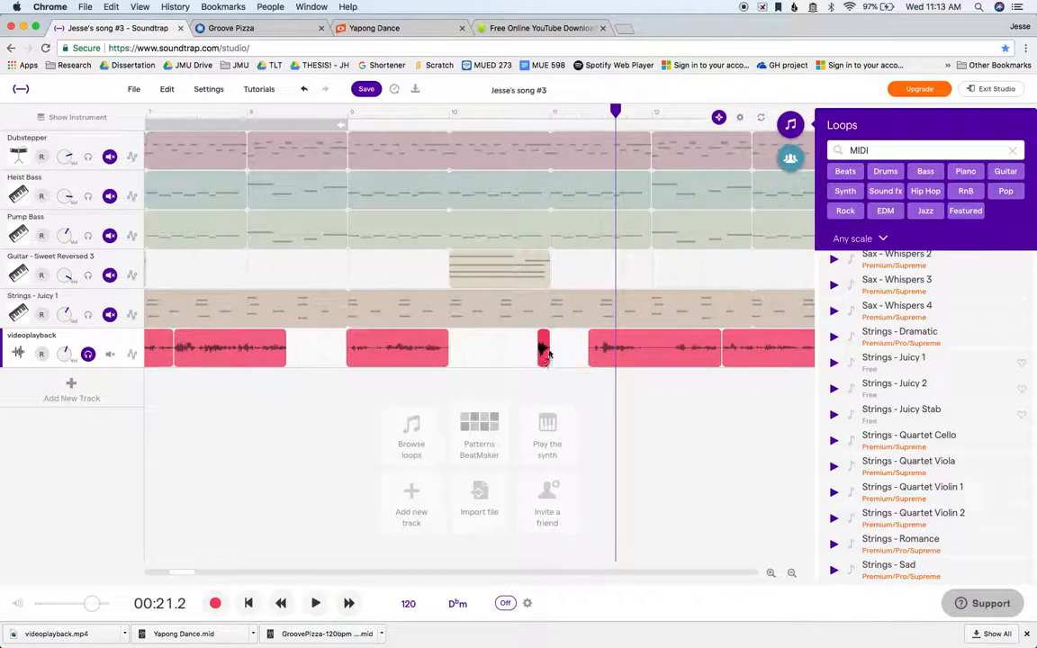
{"action": "scroll", "coordinate": [565, 305], "scroll_direction": "up", "scroll_amount": 5}
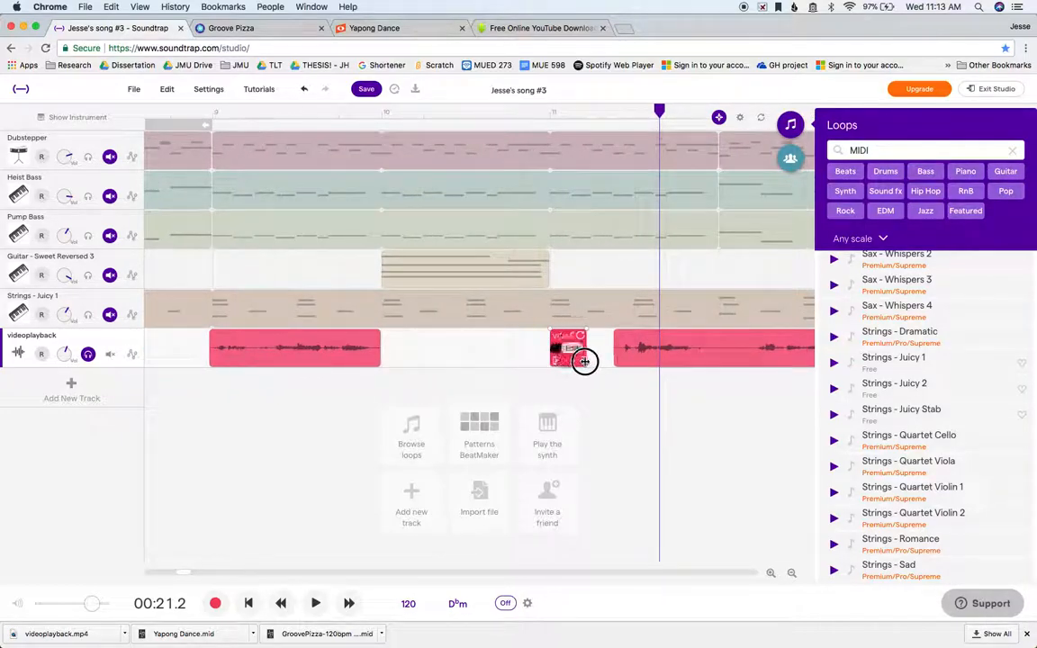
{"action": "left_click", "coordinate": [553, 116]}
{"action": "key", "text": "space"}
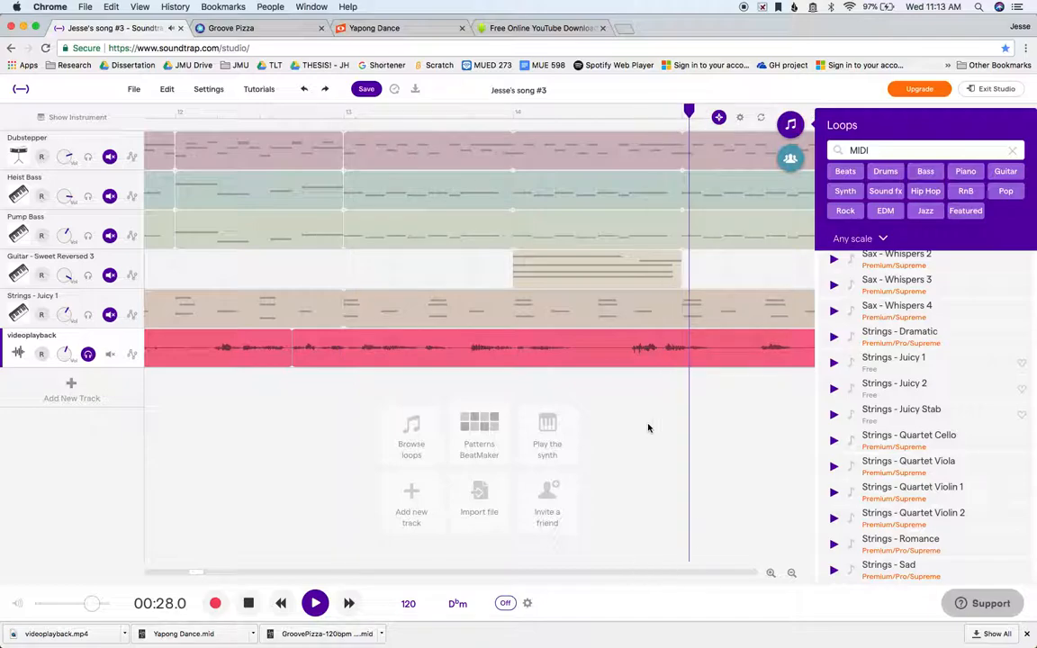
{"action": "scroll", "coordinate": [648, 428], "scroll_direction": "down", "scroll_amount": 5}
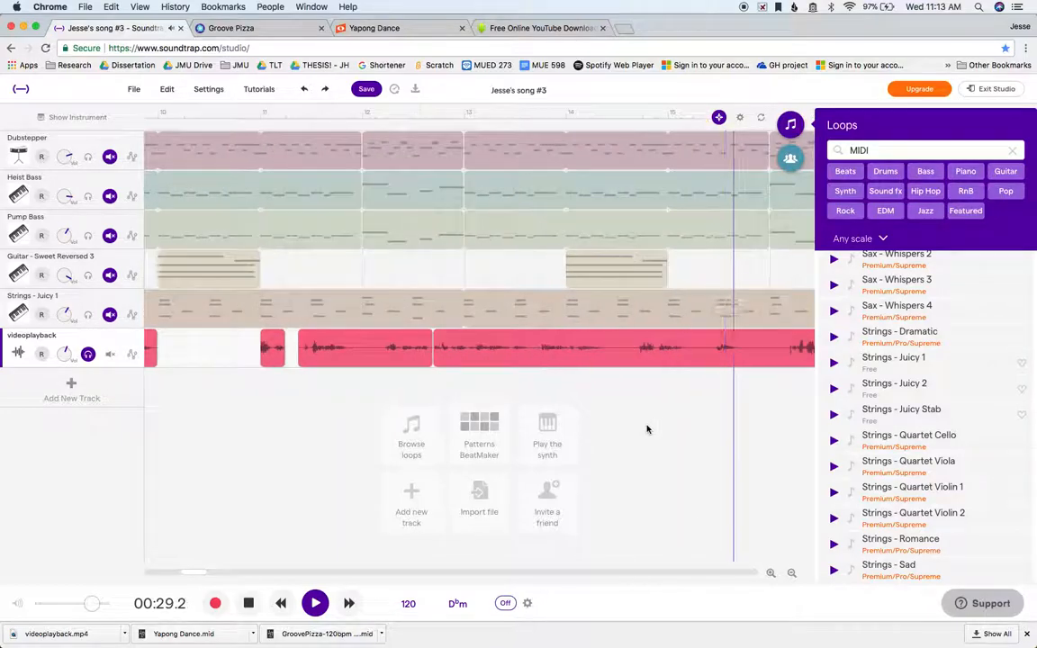
{"action": "key", "text": "space"}
Step: Delete the long remaining videoplayback region that starts at 23.3 s
{"action": "scroll", "coordinate": [352, 398], "scroll_direction": "down", "scroll_amount": 5}
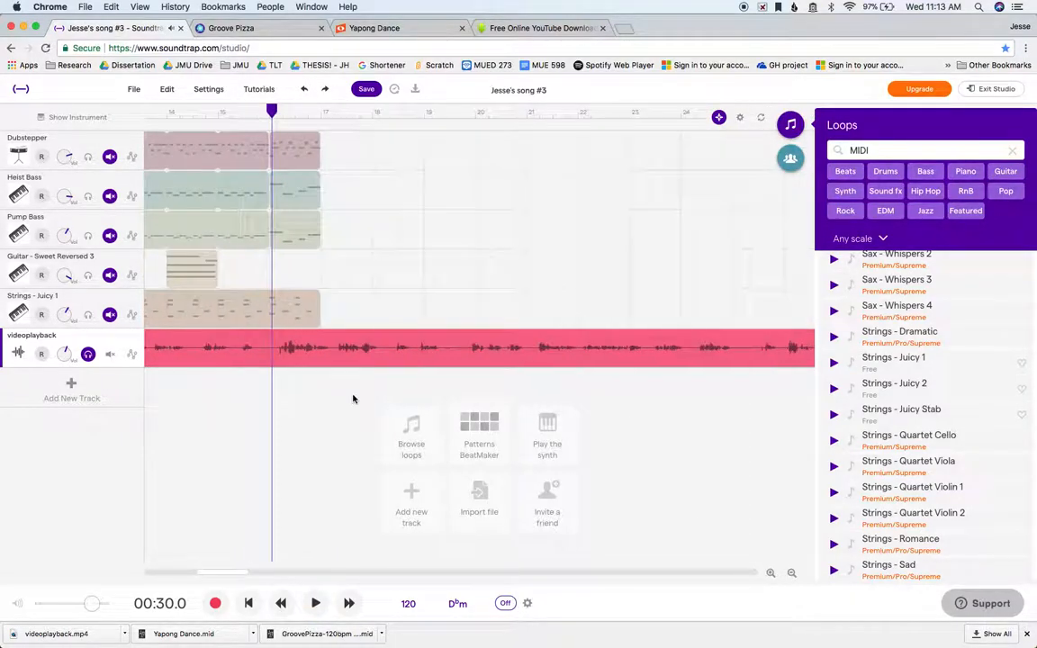
{"action": "scroll", "coordinate": [352, 398], "scroll_direction": "left", "scroll_amount": 2}
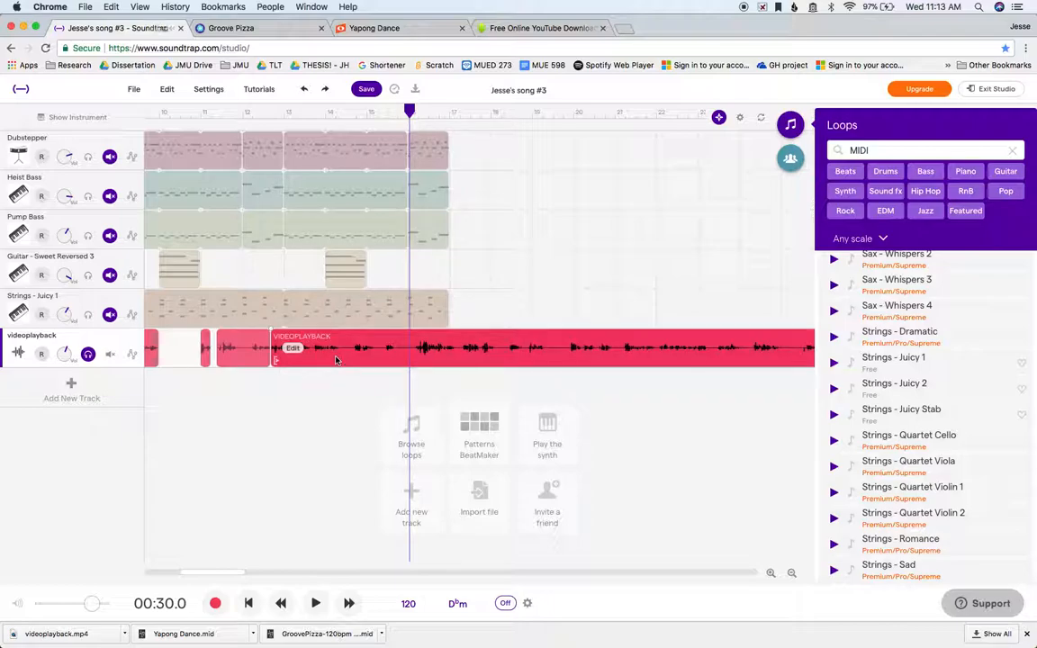
{"action": "key", "text": "Delete"}
{"action": "scroll", "coordinate": [335, 360], "scroll_direction": "left", "scroll_amount": 1}
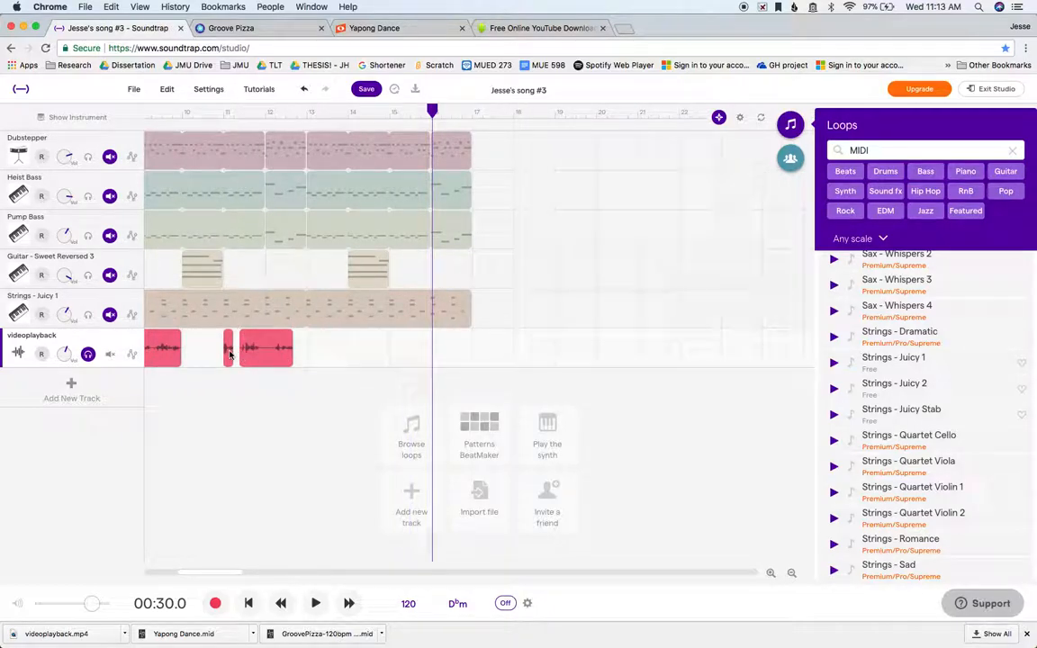
Step: Play the videoplayback track from bar 11 and move the short piece up against the phrase that follows it
{"action": "left_click", "coordinate": [232, 109]}
{"action": "key", "text": "space"}
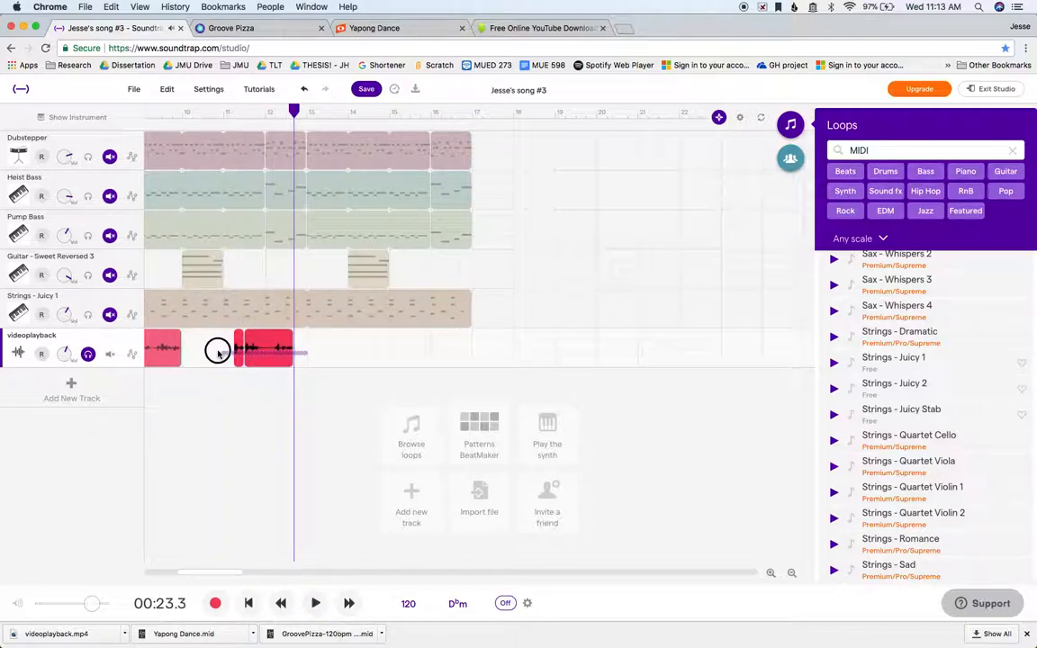
{"action": "left_click", "coordinate": [168, 90]}
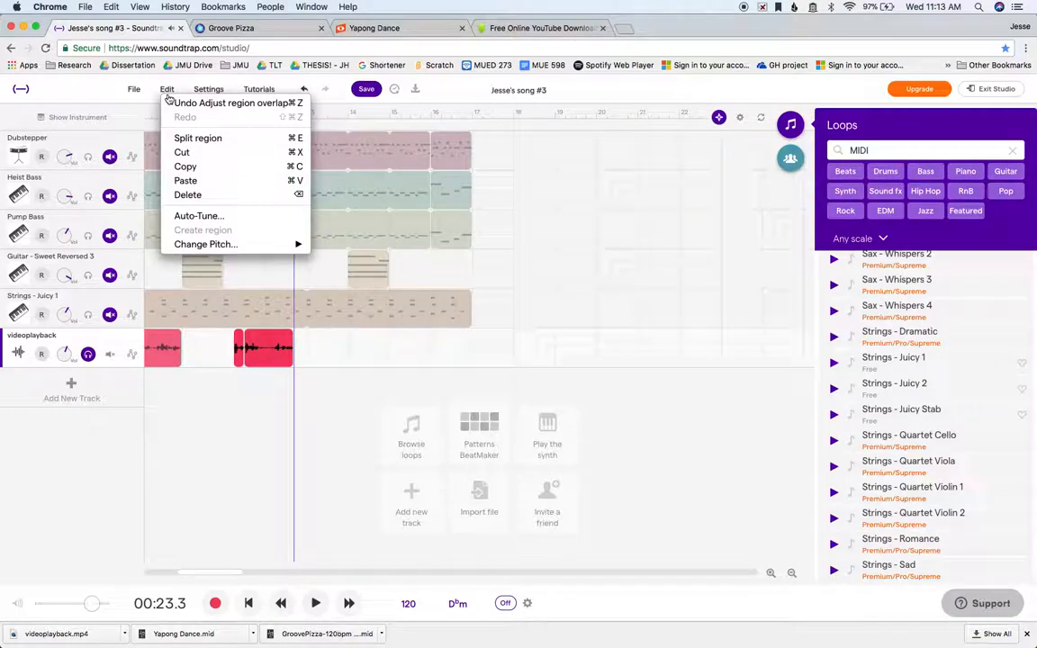
{"action": "left_click", "coordinate": [415, 422]}
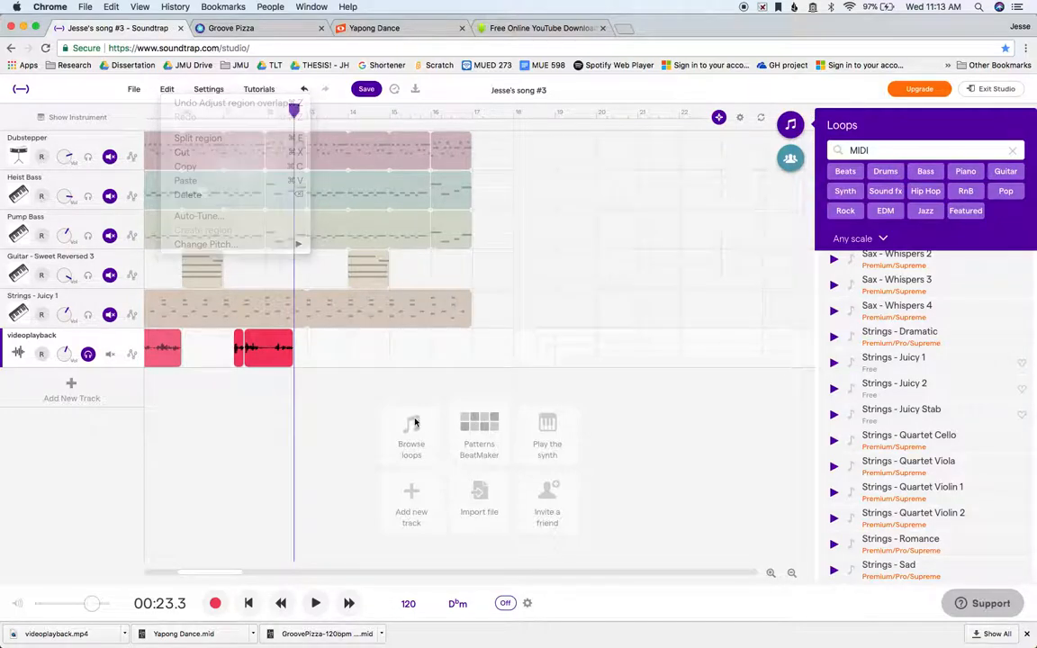
{"action": "right_click", "coordinate": [271, 360]}
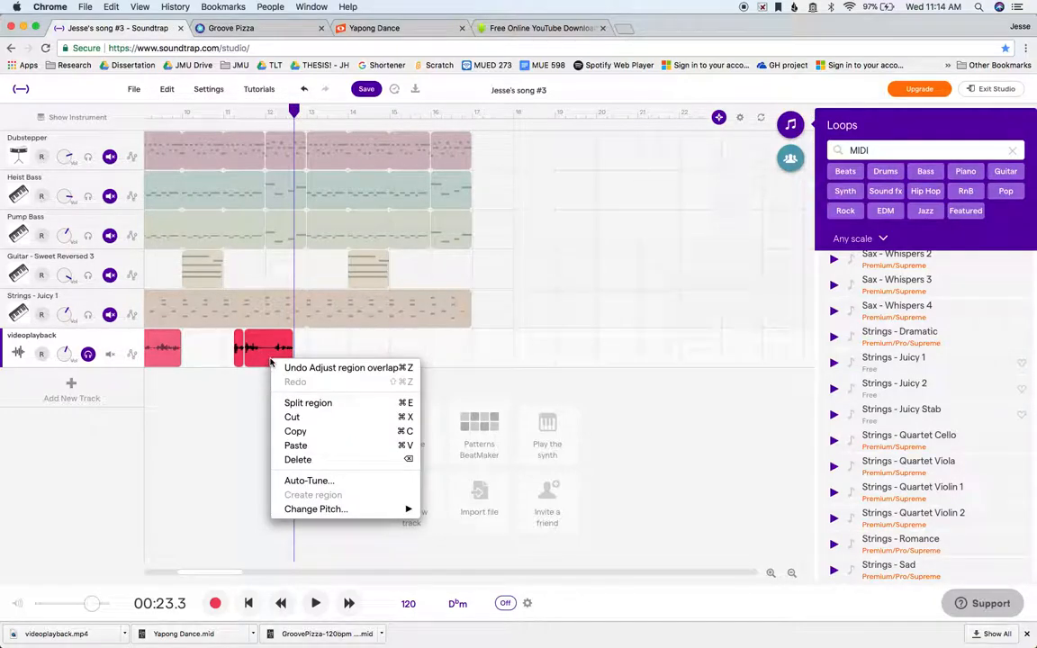
{"action": "left_click", "coordinate": [233, 373]}
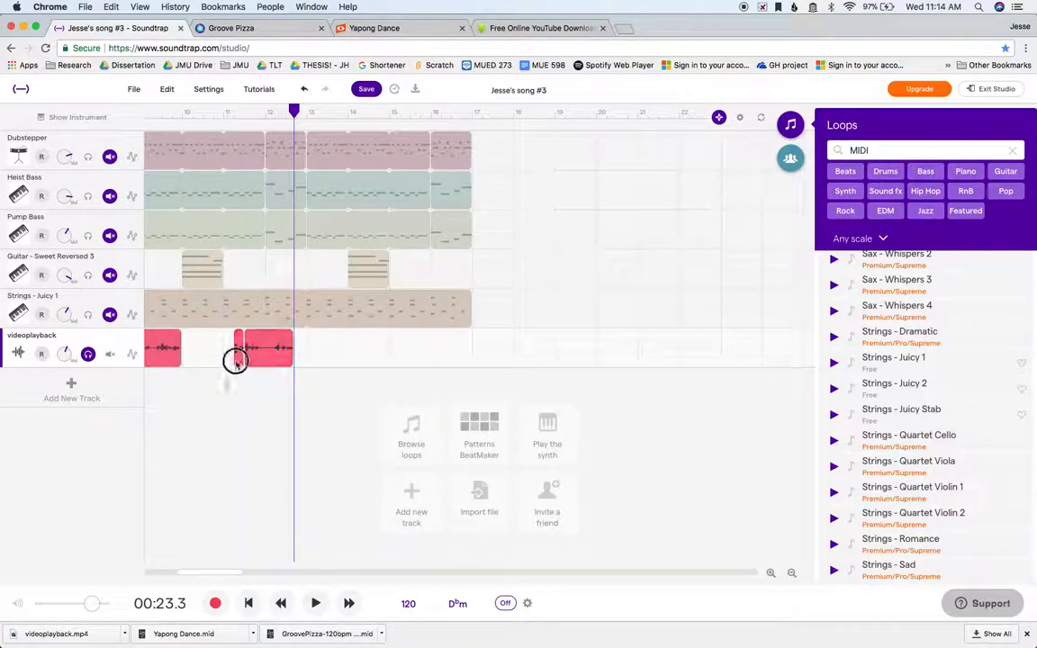
{"action": "right_click", "coordinate": [268, 353]}
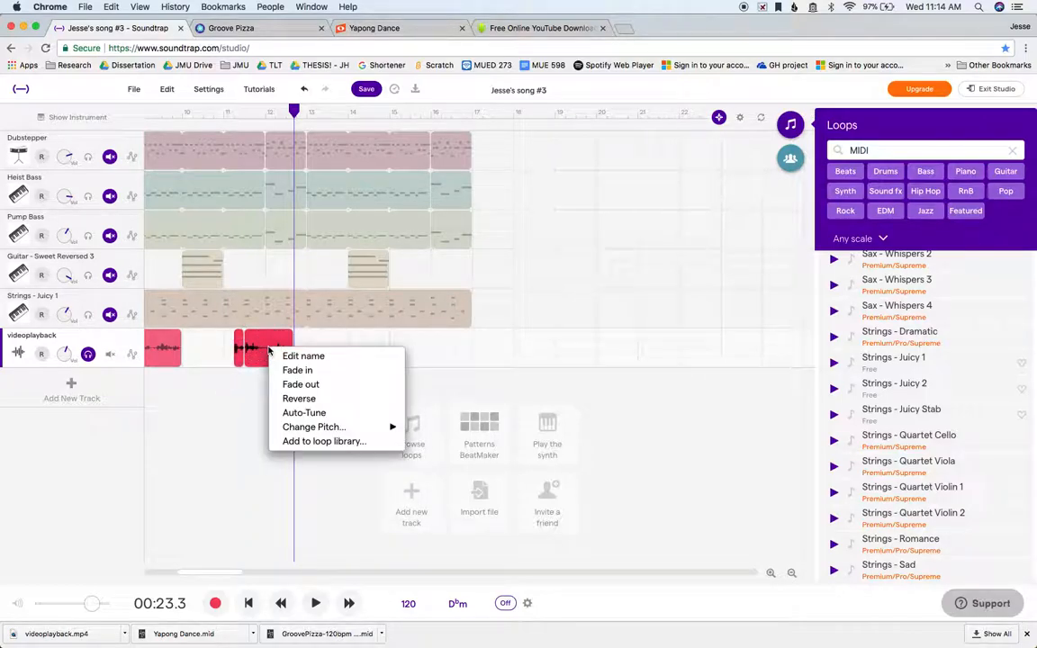
{"action": "left_click", "coordinate": [361, 338]}
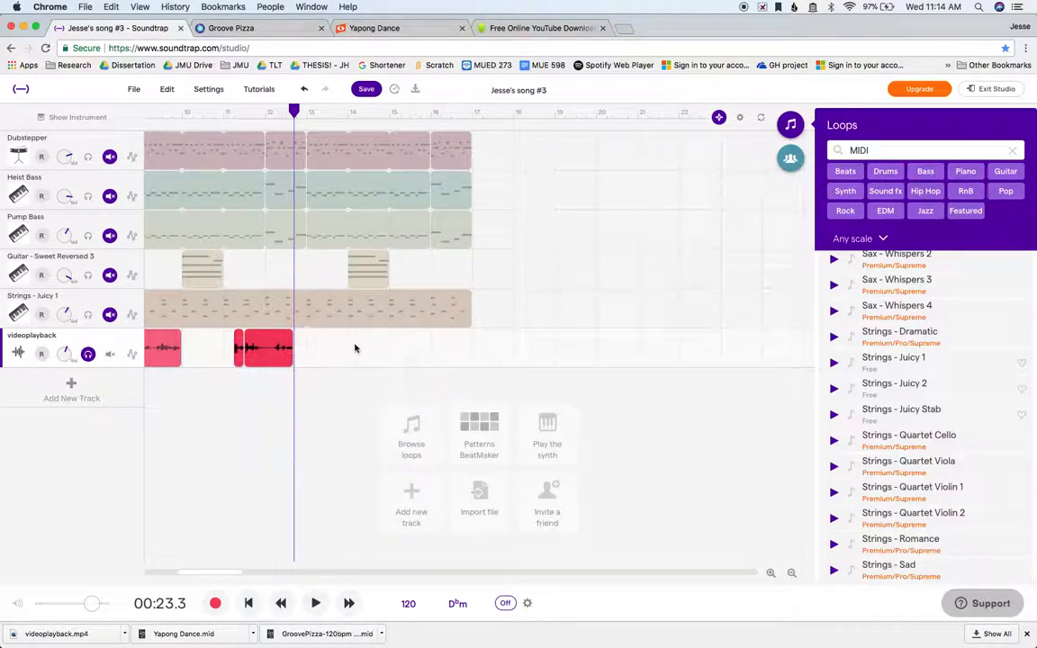
Step: Cut the two adjoining videoplayback pieces in bars 11 and 12 out of the track
{"action": "left_click", "coordinate": [233, 348]}
{"action": "left_click", "coordinate": [279, 345]}
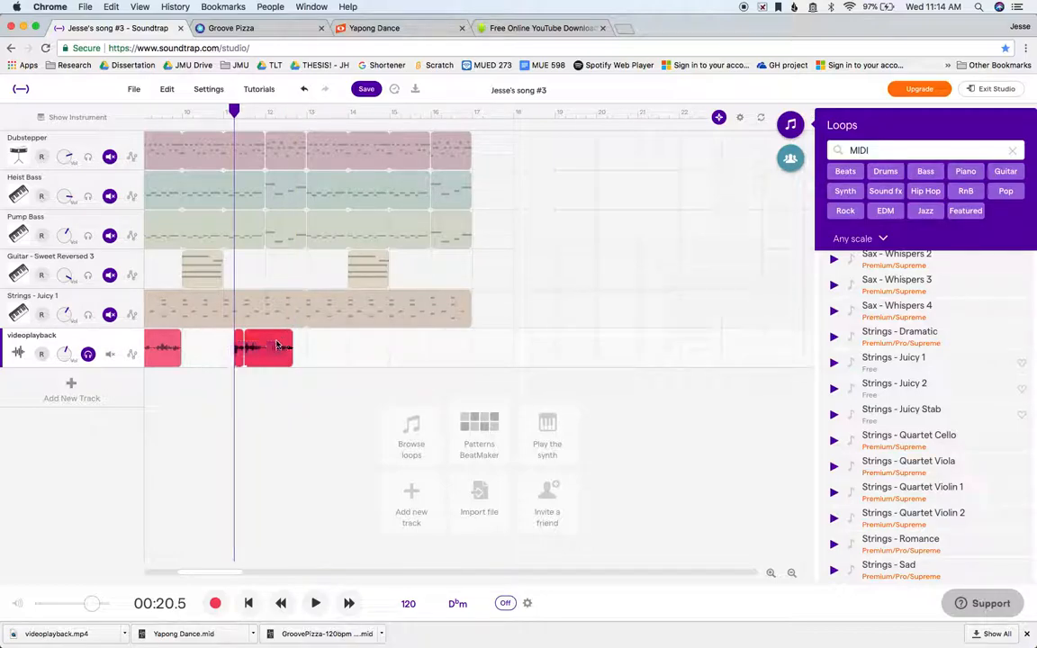
{"action": "key", "text": "BackSpace"}
{"action": "scroll", "coordinate": [278, 346], "scroll_direction": "left", "scroll_amount": 8}
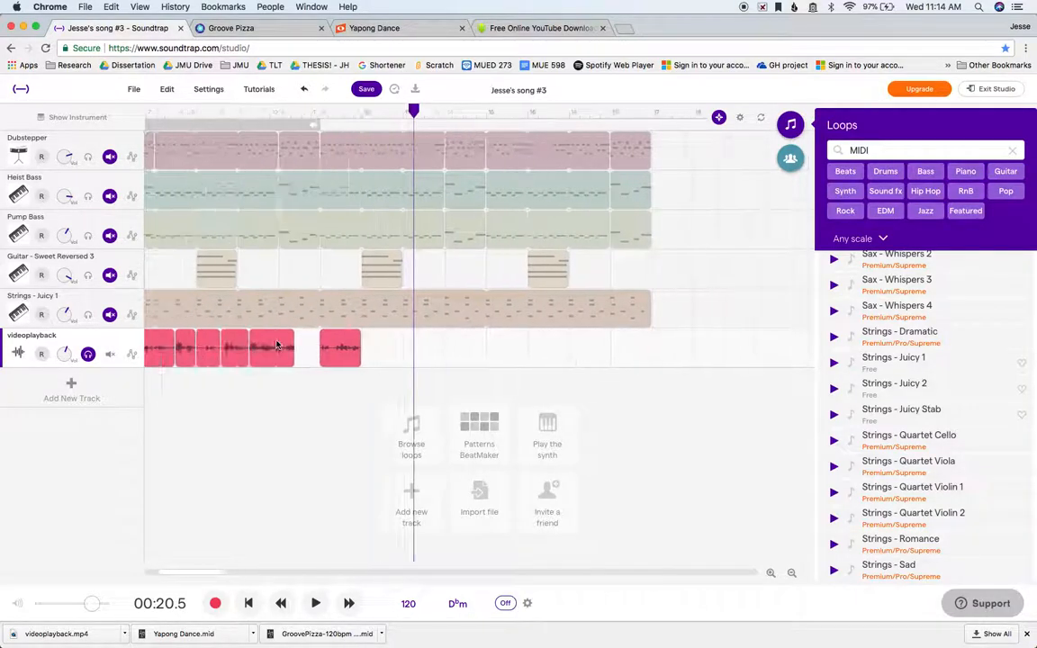
Step: Delete the long first videoplayback region, which begins in bar 1
{"action": "key", "text": "space"}
{"action": "key", "text": "space"}
{"action": "left_click", "coordinate": [201, 321]}
{"action": "left_click", "coordinate": [201, 348]}
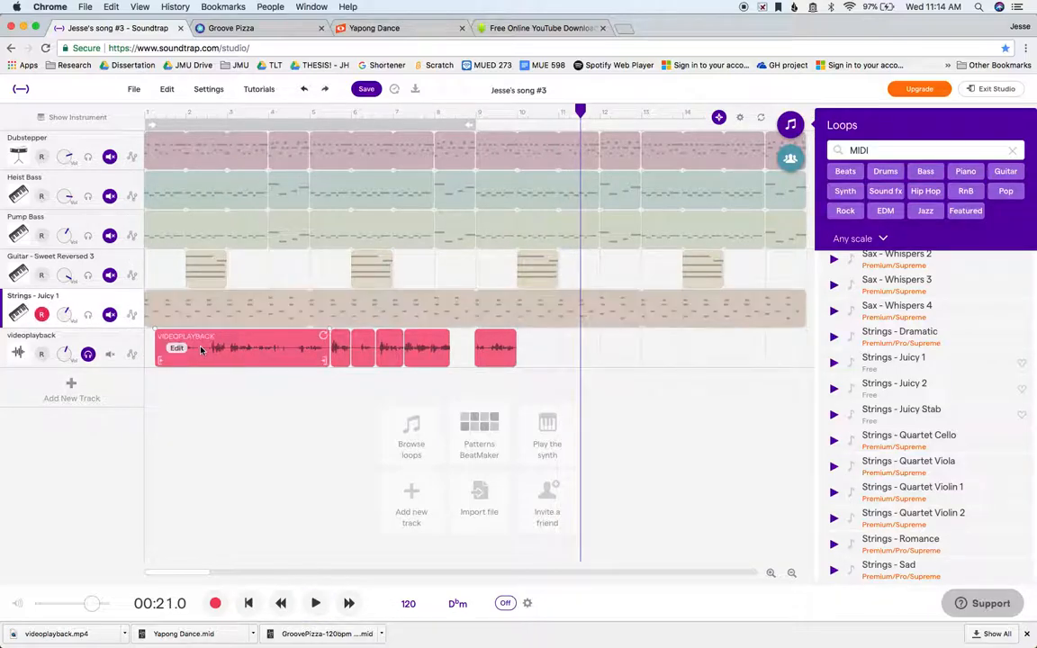
{"action": "key", "text": "BackSpace"}
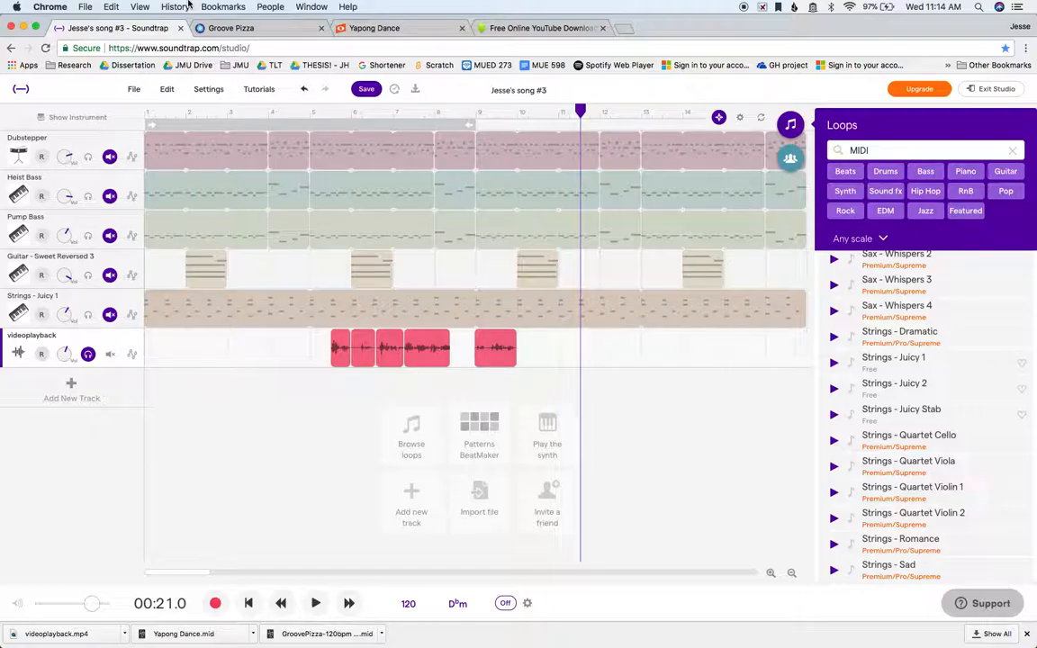
Step: Paste the two cut pieces at the very start of the videoplayback track and play the song from the beginning
{"action": "left_click", "coordinate": [145, 114]}
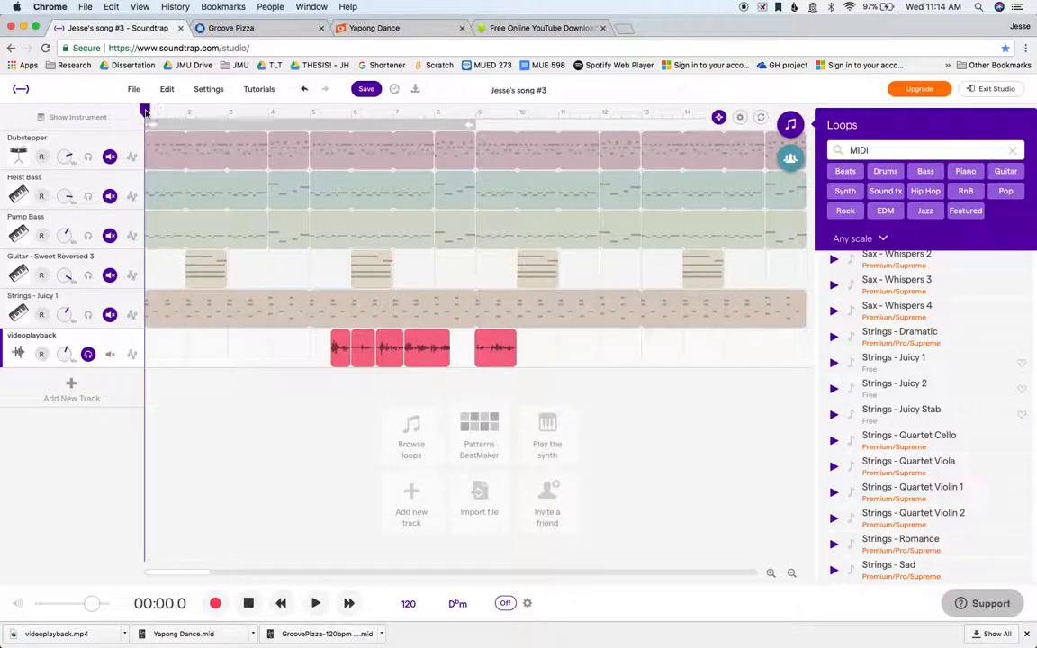
{"action": "key", "text": "super+v"}
{"action": "key", "text": "space"}
{"action": "key", "text": "space"}
{"action": "key", "text": "Return"}
{"action": "key", "text": "space"}
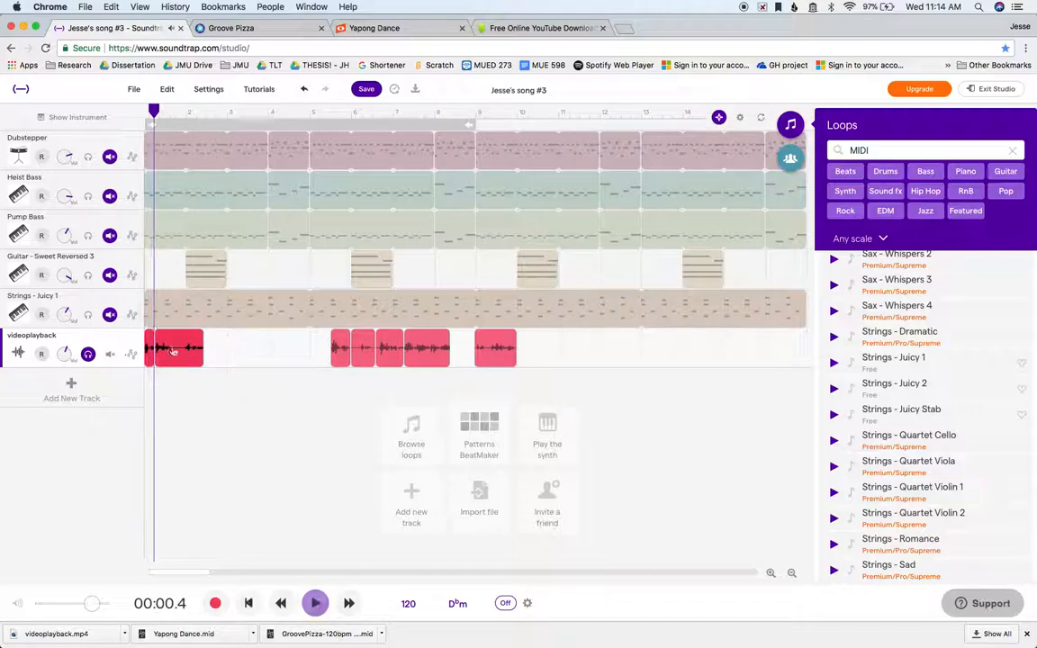
Step: Take the videoplayback track off solo, keep it unmuted with the pasted pieces in place, and raise its volume during playback
{"action": "left_click", "coordinate": [109, 354]}
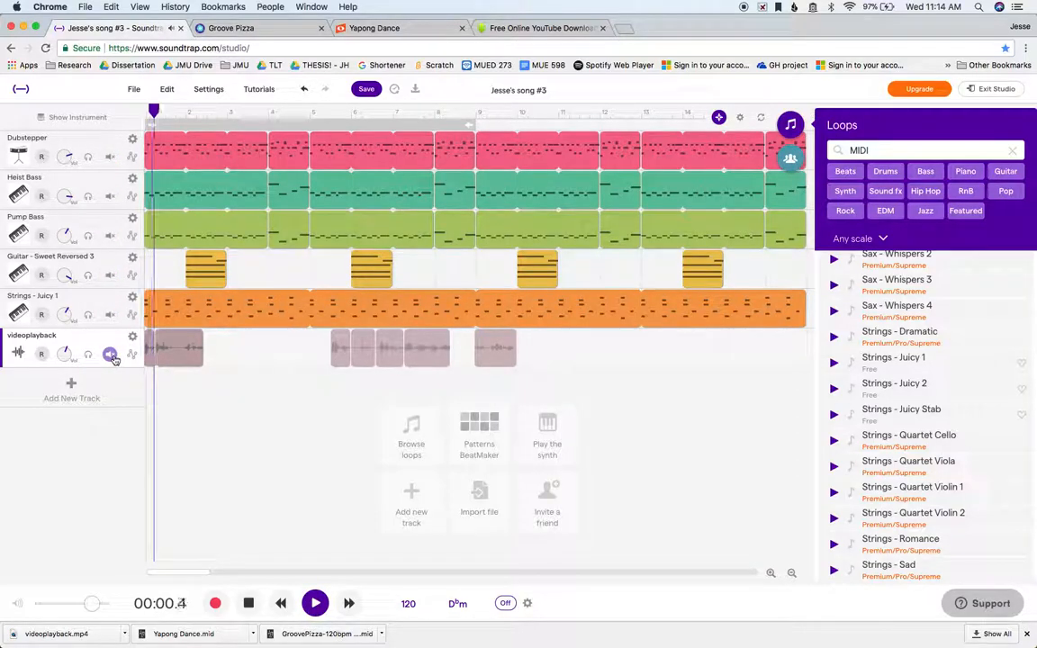
{"action": "left_click", "coordinate": [109, 355]}
{"action": "key", "text": "Delete"}
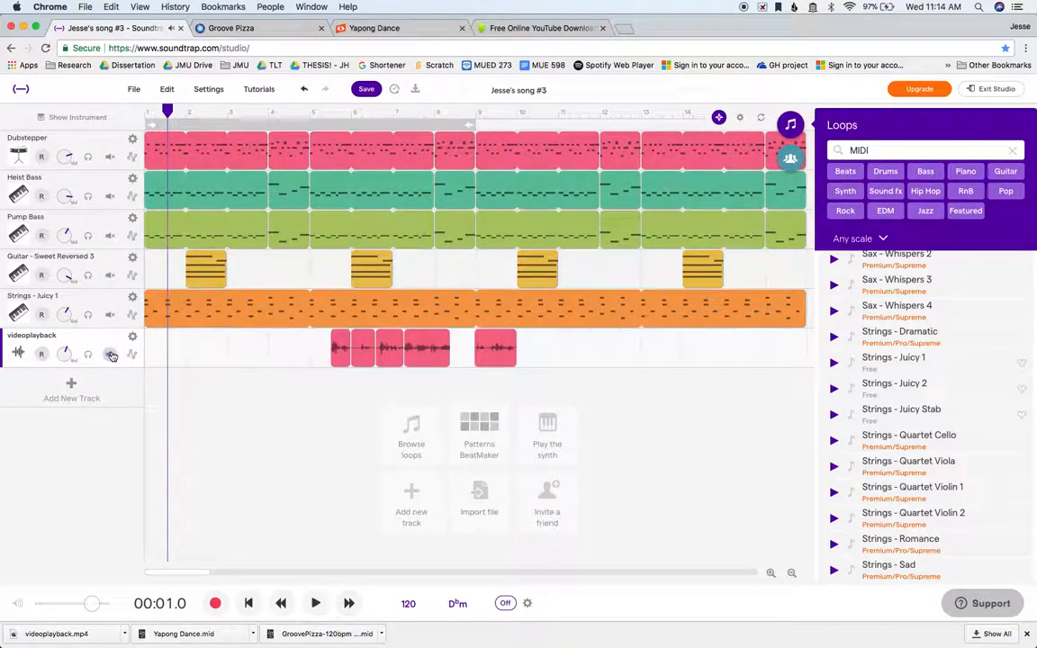
{"action": "key", "text": "super+z"}
{"action": "key", "text": "space"}
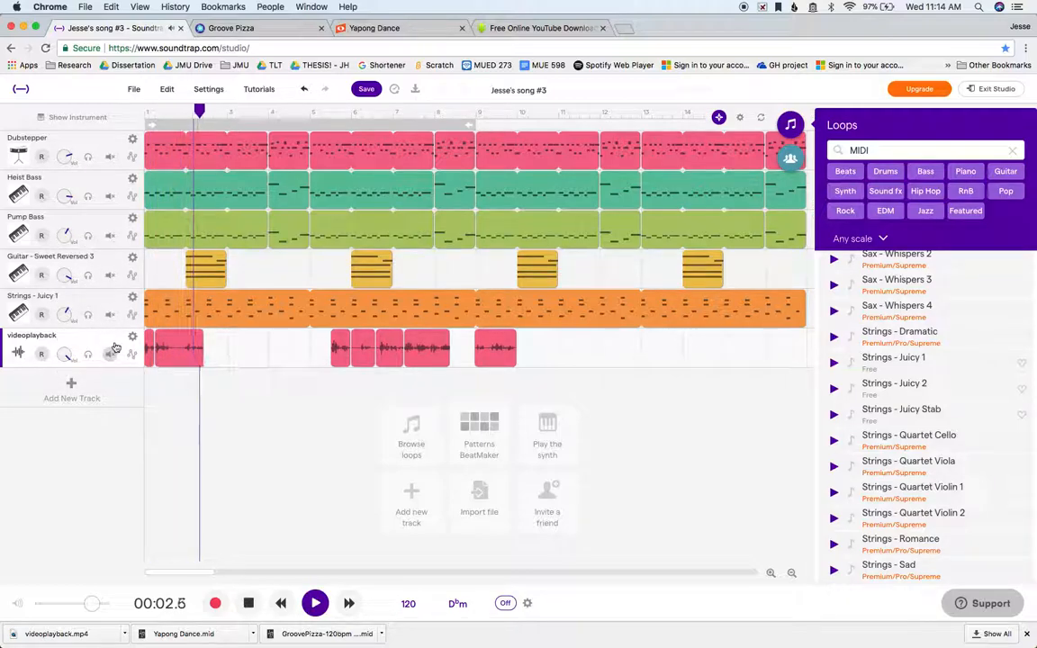
Step: Lower the volume of the five instrument tracks above videoplayback and replay the song from the start
{"action": "left_click", "coordinate": [110, 353]}
{"action": "left_click_drag", "start_coordinate": [65, 326], "coordinate": [67, 375]}
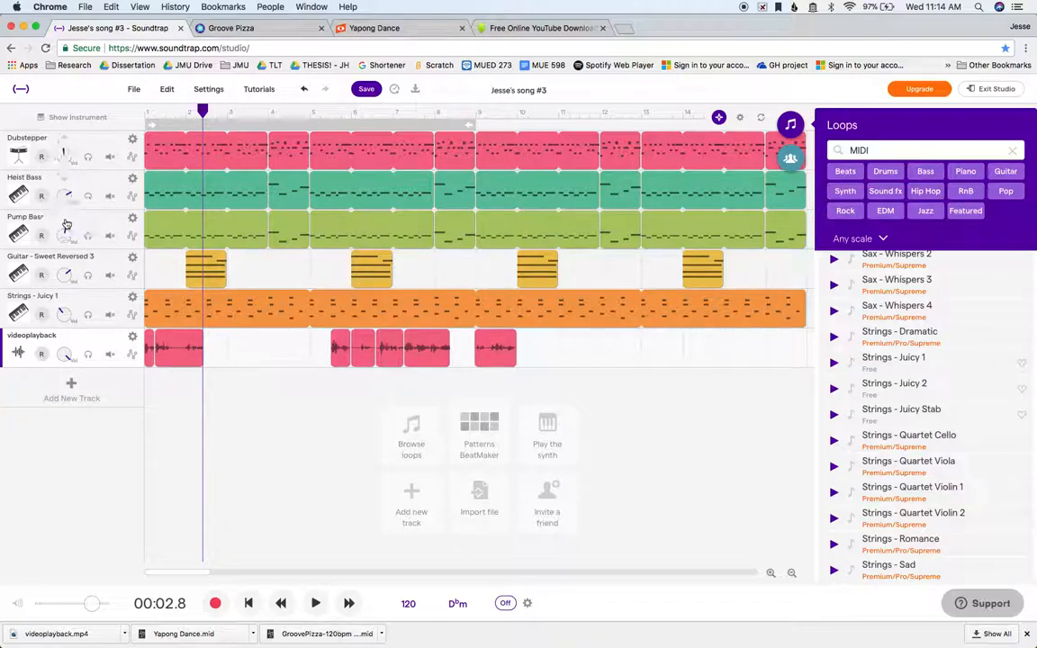
{"action": "key", "text": "Return"}
{"action": "key", "text": "space"}
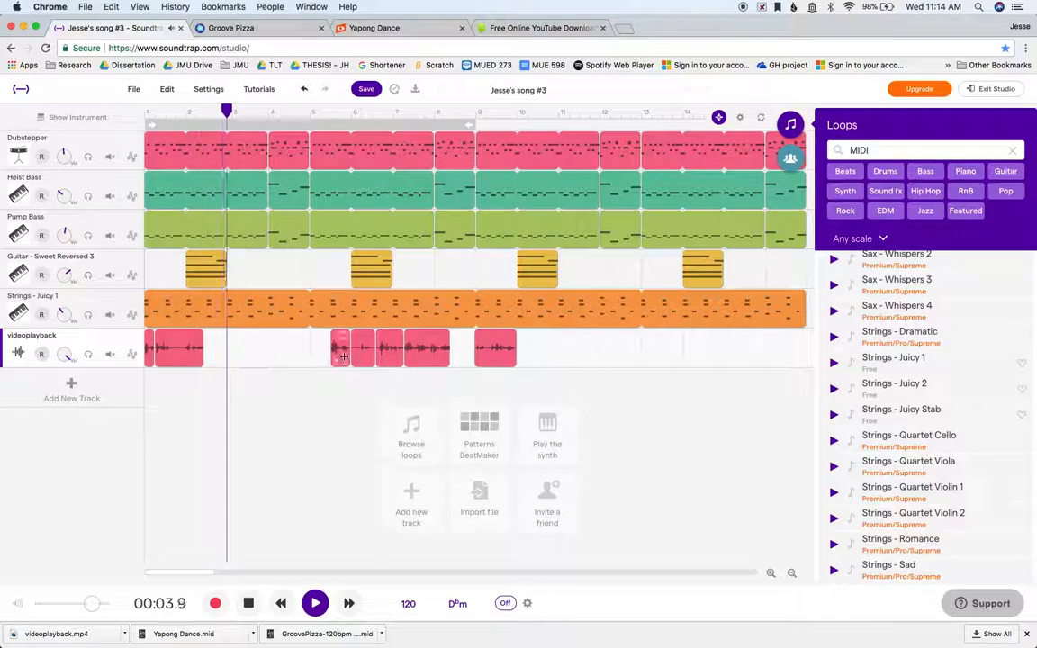
{"action": "key", "text": "space"}
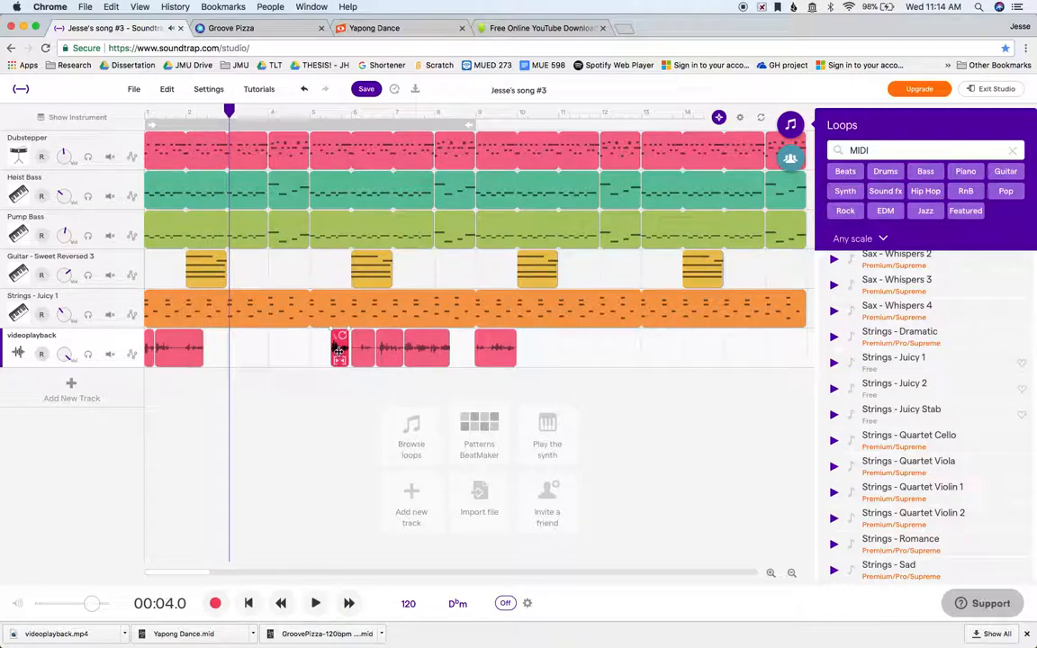
Step: Move the short videoplayback phrase before bar 6 to the start of bar 5, and after listening delete the piece at bar 6
{"action": "scroll", "coordinate": [344, 349], "scroll_direction": "up", "scroll_amount": 4}
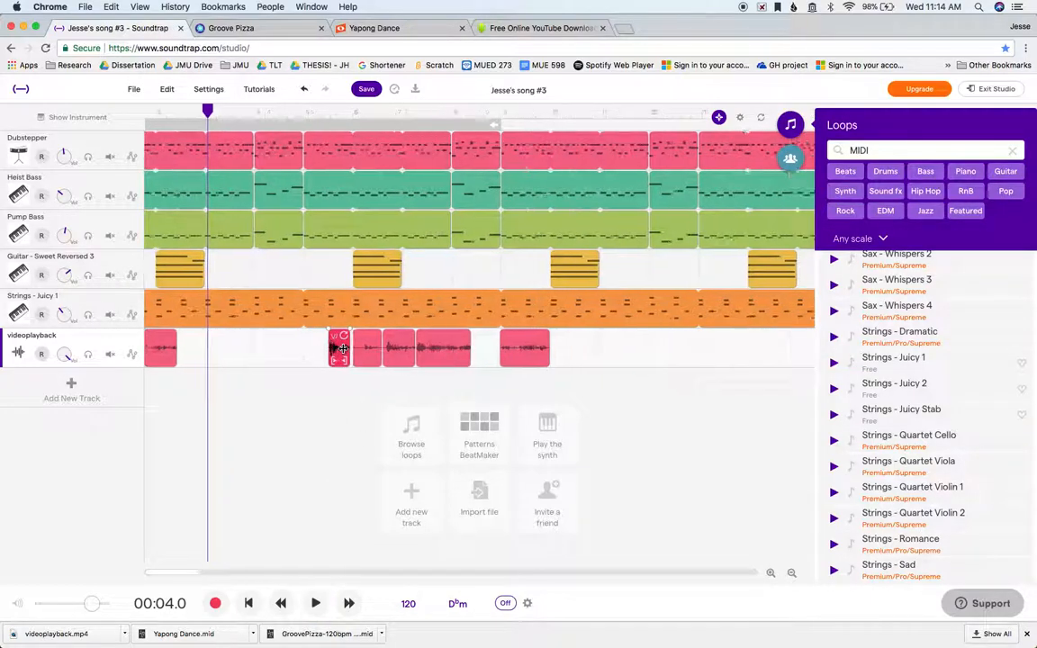
{"action": "left_click", "coordinate": [333, 350]}
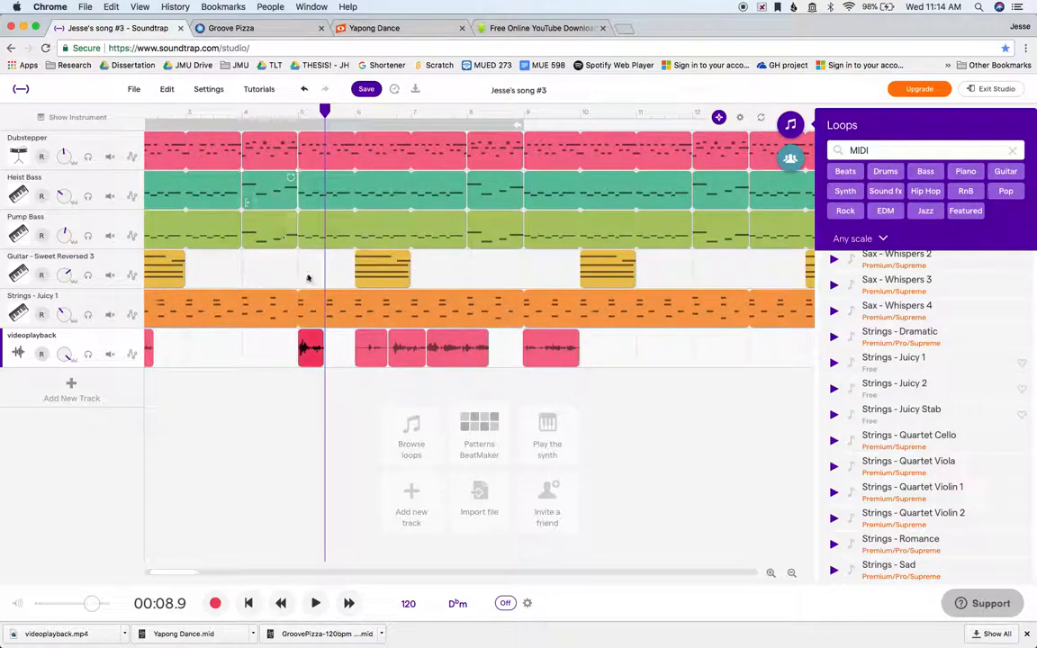
{"action": "key", "text": "space"}
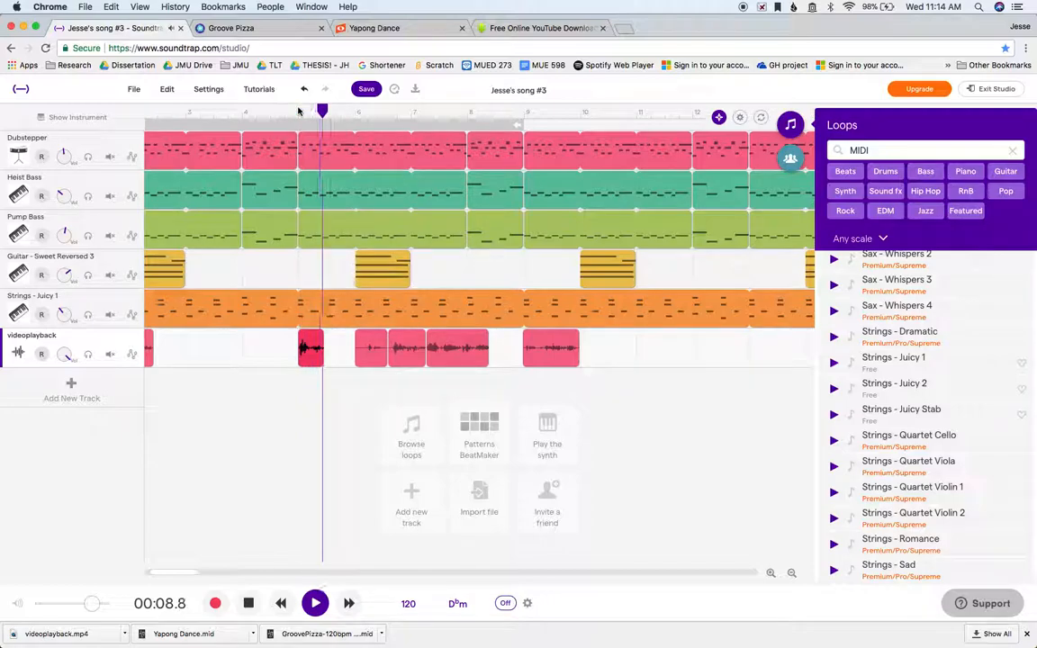
{"action": "mouse_move", "coordinate": [412, 356]}
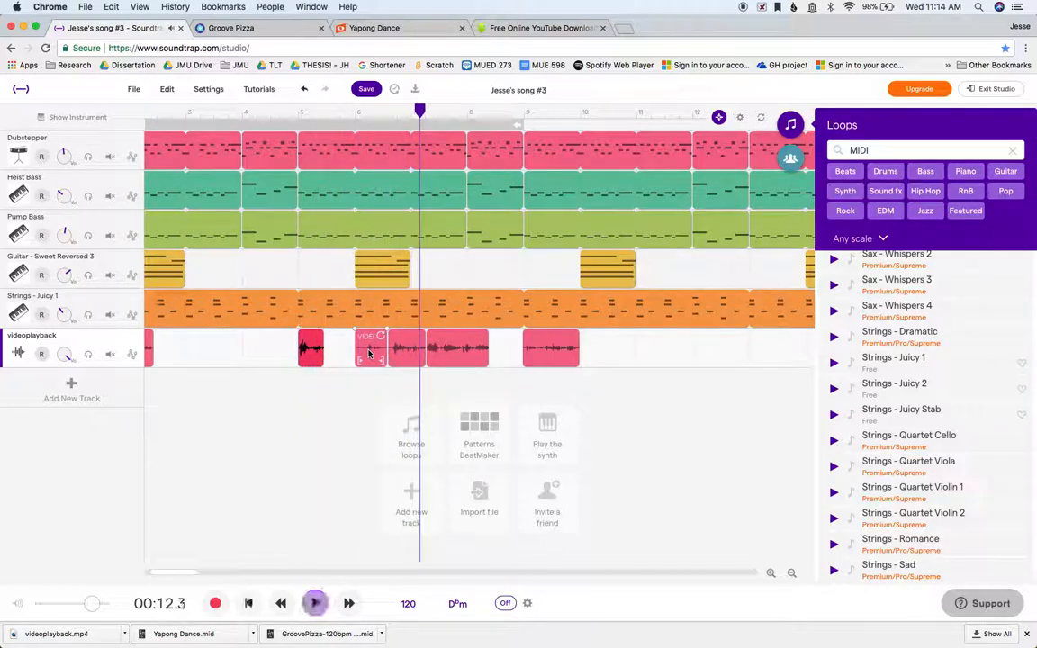
{"action": "key", "text": "space"}
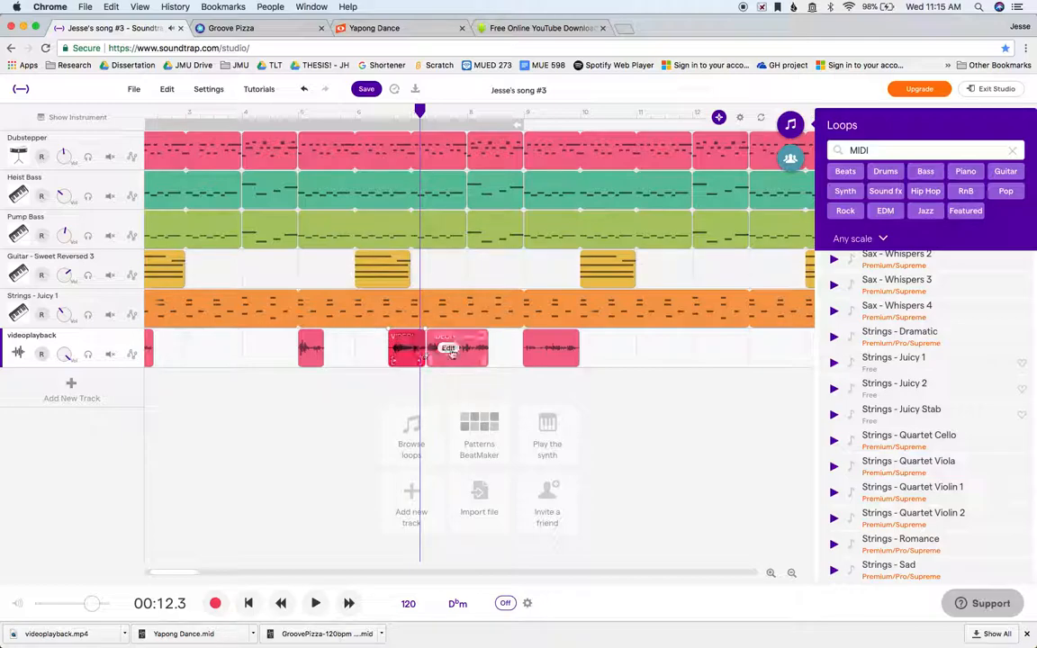
Step: Play on from bar 7 to near bar 10, and move the videoplayback piece at bar 9 directly behind the bar 5 phrase
{"action": "key", "text": "space"}
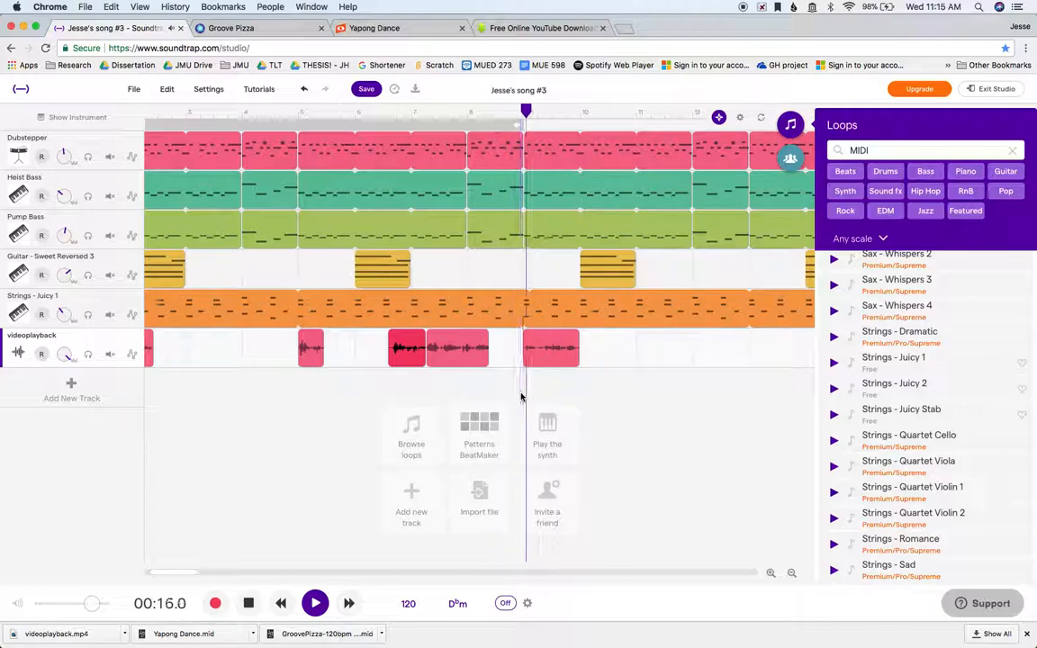
{"action": "key", "text": "space"}
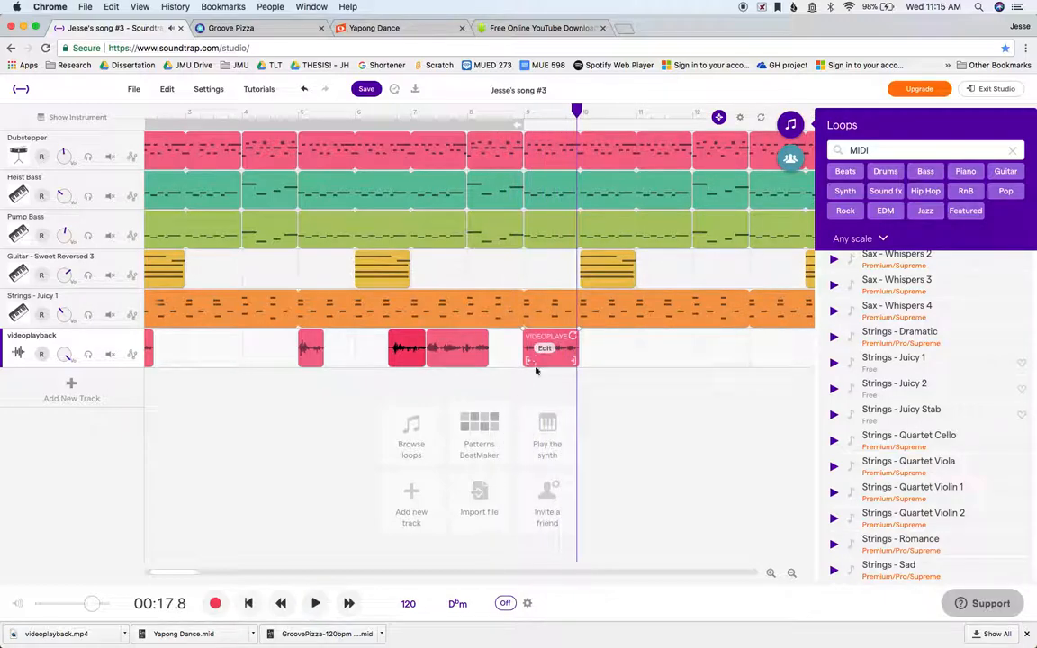
{"action": "left_click", "coordinate": [538, 364]}
{"action": "left_click_drag", "start_coordinate": [505, 370], "coordinate": [351, 364]}
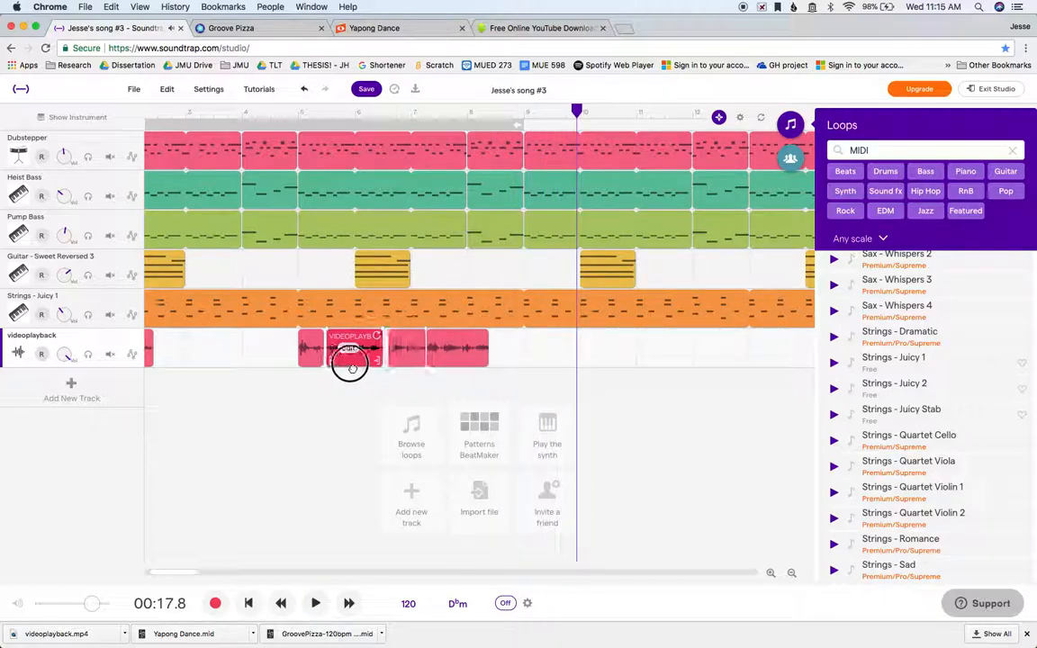
Step: Move the videoplayback piece before bar 7 to just before bar 11, and copy the short bar 5 phrase to bars 7 and 9
{"action": "left_click", "coordinate": [313, 349]}
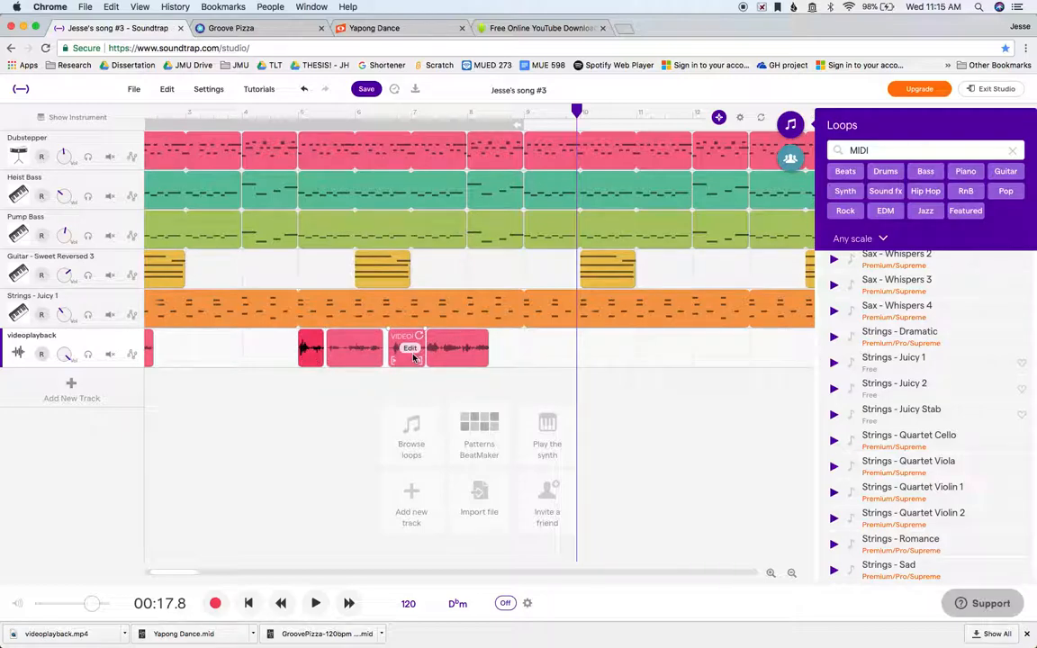
{"action": "left_click_drag", "start_coordinate": [413, 358], "coordinate": [640, 361]}
{"action": "left_click", "coordinate": [432, 151]}
{"action": "left_click", "coordinate": [410, 113]}
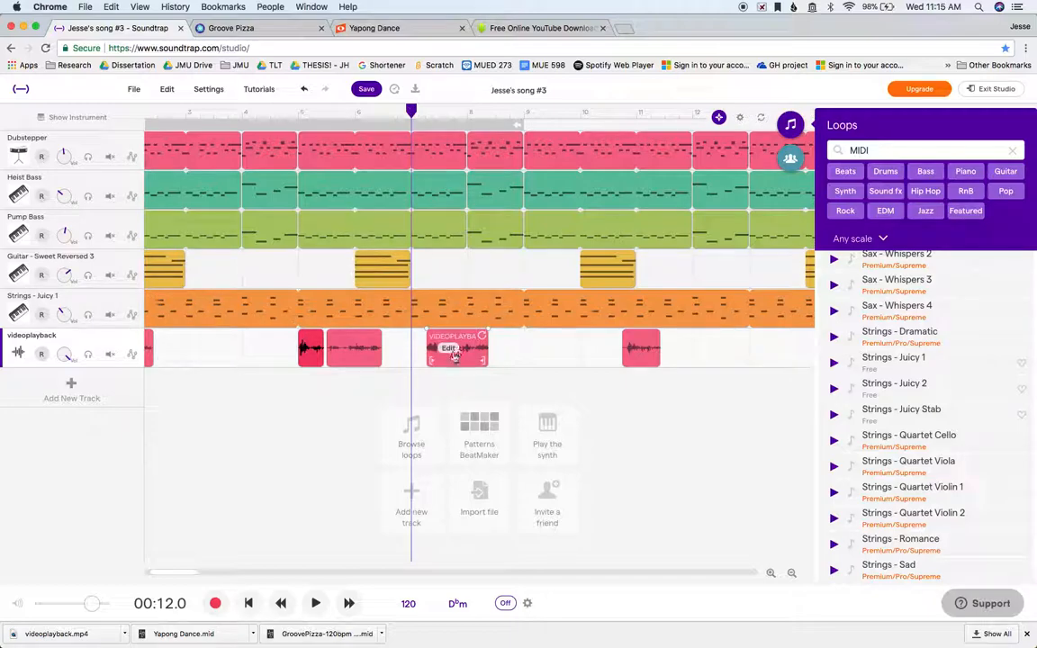
{"action": "mouse_move", "coordinate": [473, 357]}
{"action": "left_mouse_down"}
{"action": "mouse_move", "coordinate": [513, 354]}
{"action": "mouse_move", "coordinate": [473, 364]}
{"action": "left_mouse_up"}
{"action": "key", "text": "super+v"}
{"action": "left_click", "coordinate": [530, 177]}
{"action": "left_click", "coordinate": [523, 117]}
{"action": "key", "text": "super+v"}
Step: Move the videoplayback piece near bar 11 directly behind the short phrase at bar 9
{"action": "right_click", "coordinate": [641, 355]}
{"action": "left_click", "coordinate": [633, 364]}
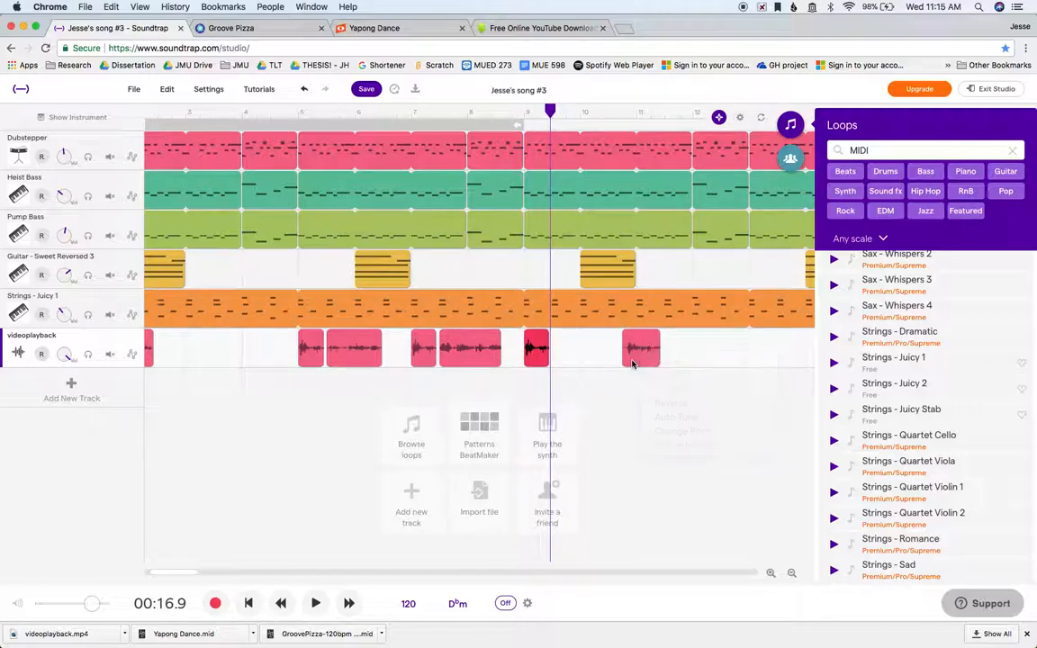
{"action": "left_click_drag", "start_coordinate": [642, 364], "coordinate": [566, 361]}
{"action": "right_click", "coordinate": [566, 363]}
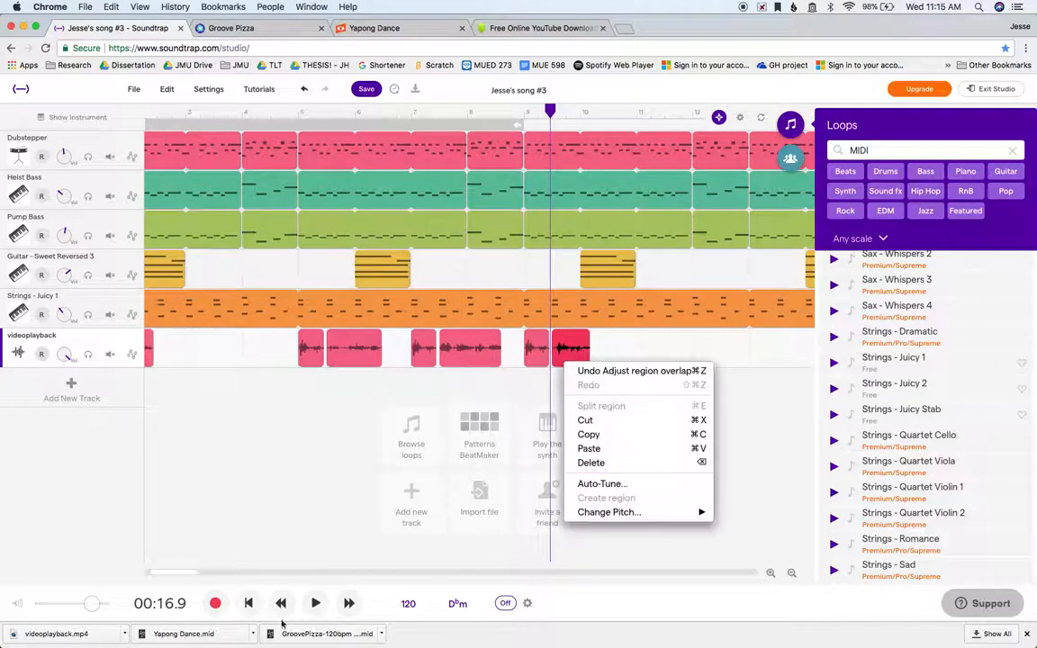
{"action": "left_click", "coordinate": [147, 572]}
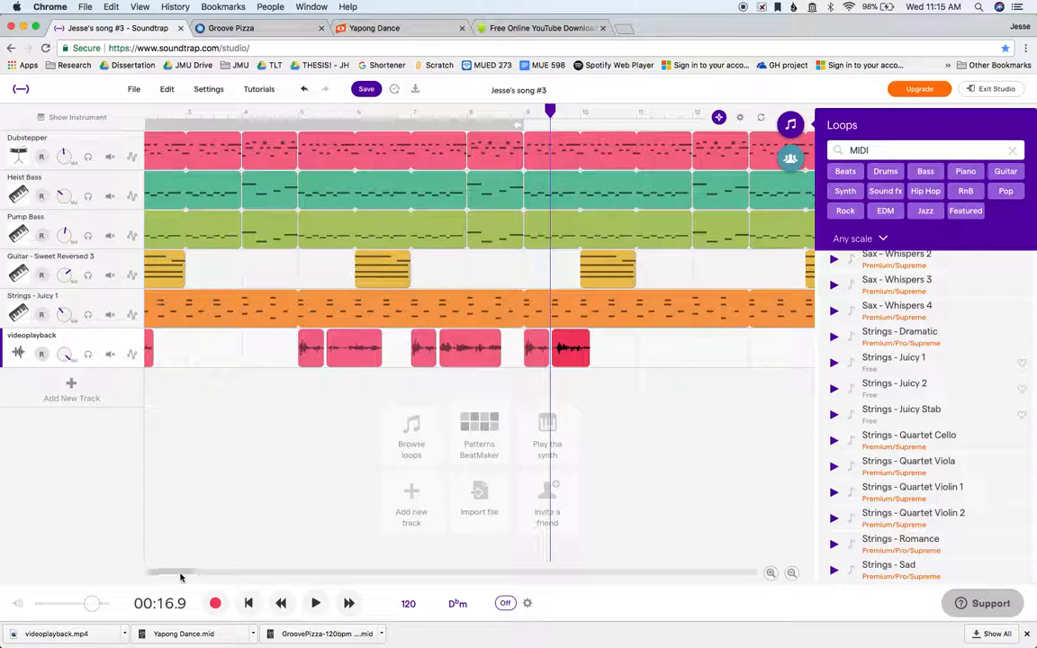
Step: Copy the two opening videoplayback pieces to bar 12 and play the song from the start
{"action": "left_click_drag", "start_coordinate": [181, 578], "coordinate": [136, 576]}
{"action": "left_click_drag", "start_coordinate": [207, 371], "coordinate": [129, 336]}
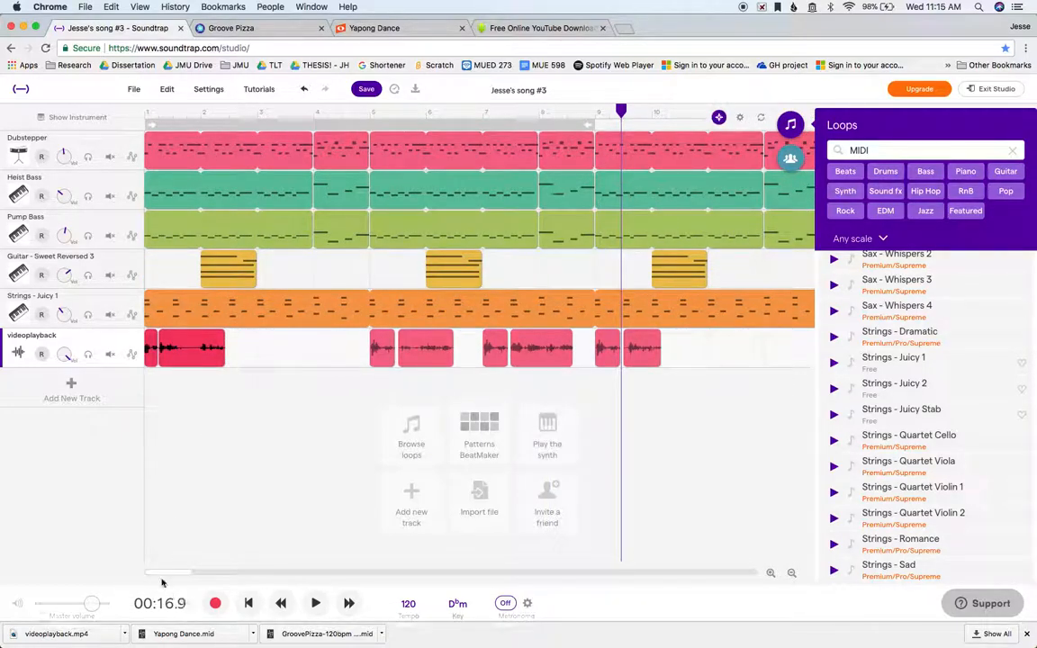
{"action": "left_click_drag", "start_coordinate": [158, 574], "coordinate": [186, 574]}
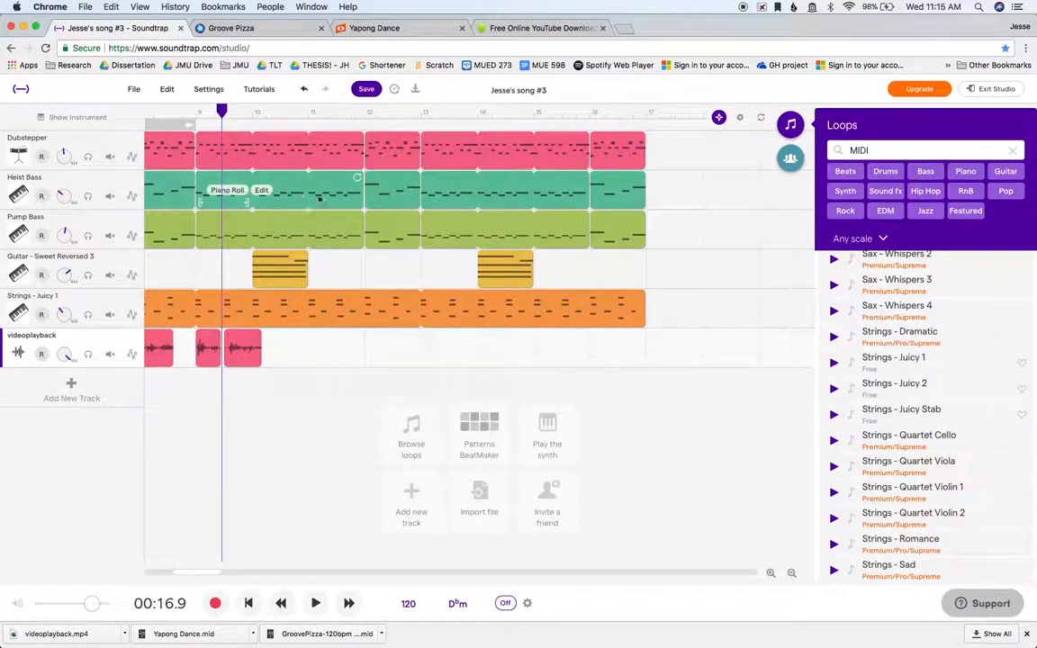
{"action": "left_click", "coordinate": [363, 112]}
{"action": "key", "text": "super+v"}
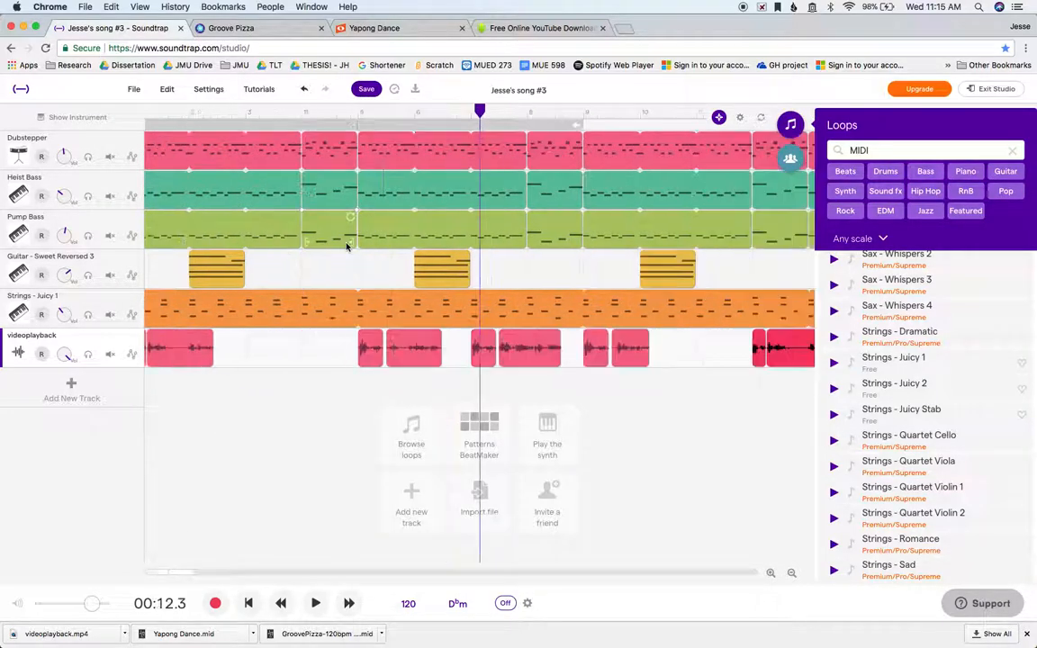
{"action": "key", "text": "space"}
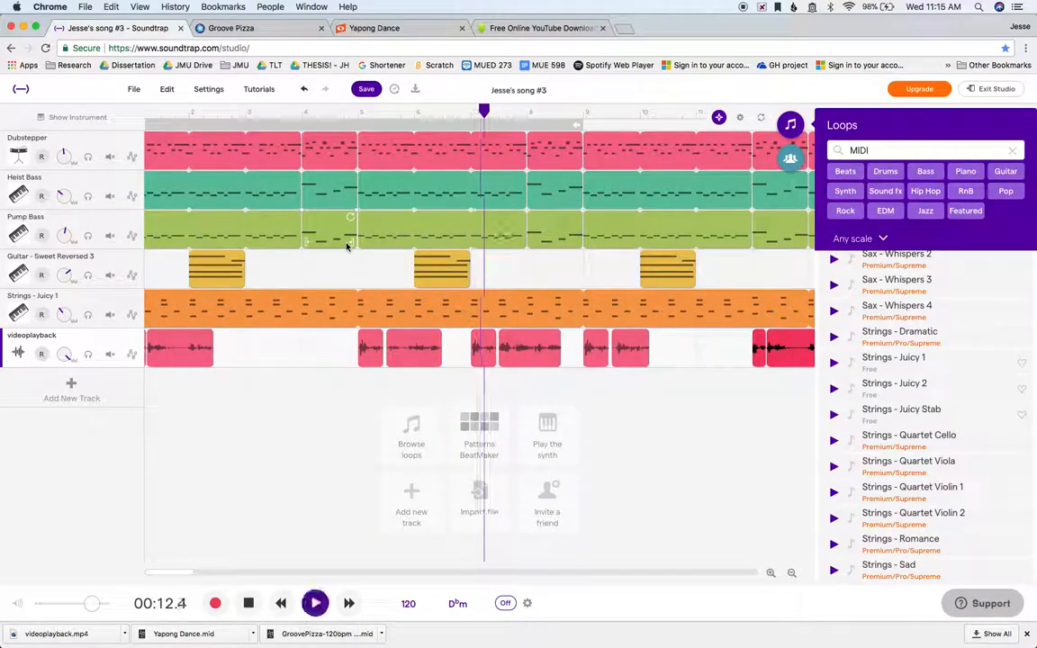
{"action": "key", "text": "space"}
{"action": "key", "text": "Return"}
{"action": "key", "text": "space"}
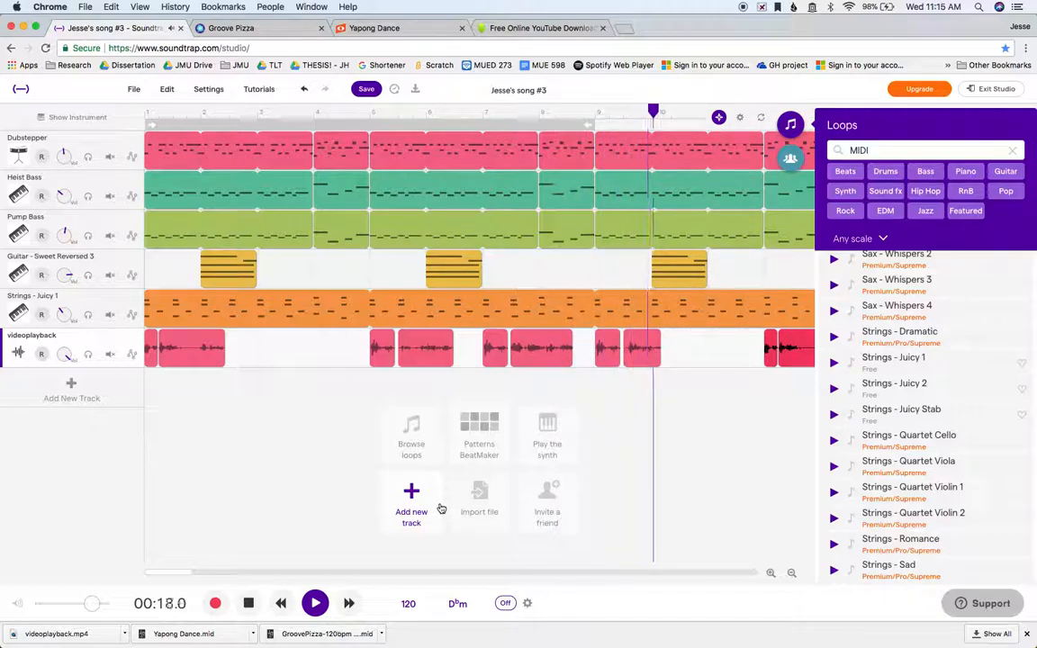
{"action": "key", "text": "space"}
Step: Copy the short bar 7 videoplayback phrase to bar 11, and raise the Strings - Juicy 1 volume while replaying from the start
{"action": "left_click", "coordinate": [496, 360]}
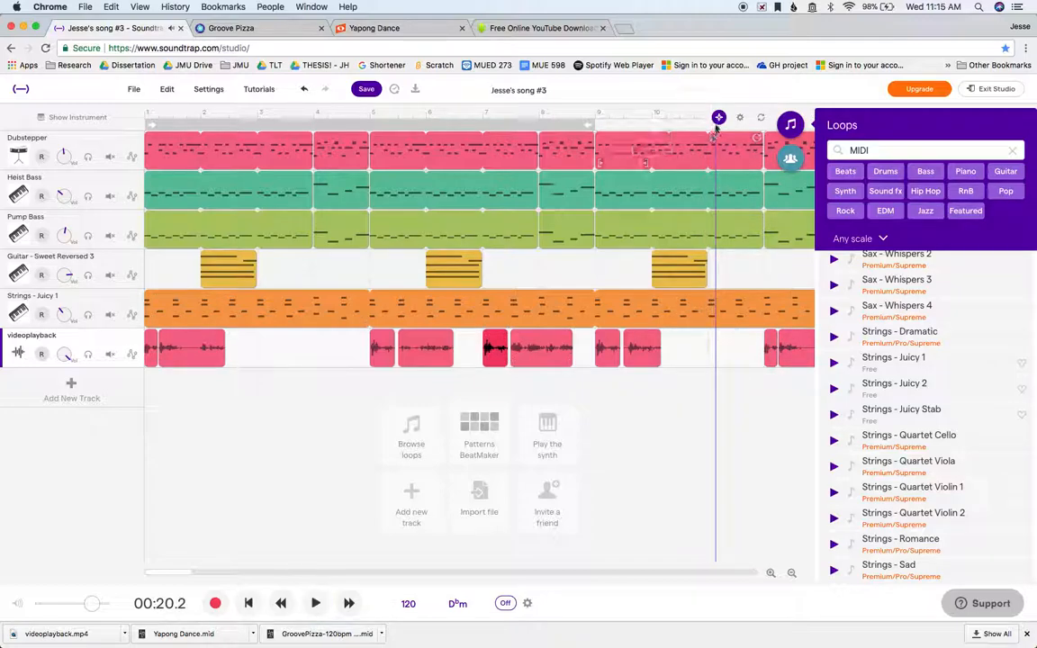
{"action": "scroll", "coordinate": [689, 190], "scroll_direction": "right", "scroll_amount": 1}
{"action": "left_click", "coordinate": [671, 109]}
{"action": "key", "text": "super+v"}
{"action": "key", "text": "Return"}
{"action": "key", "text": "space"}
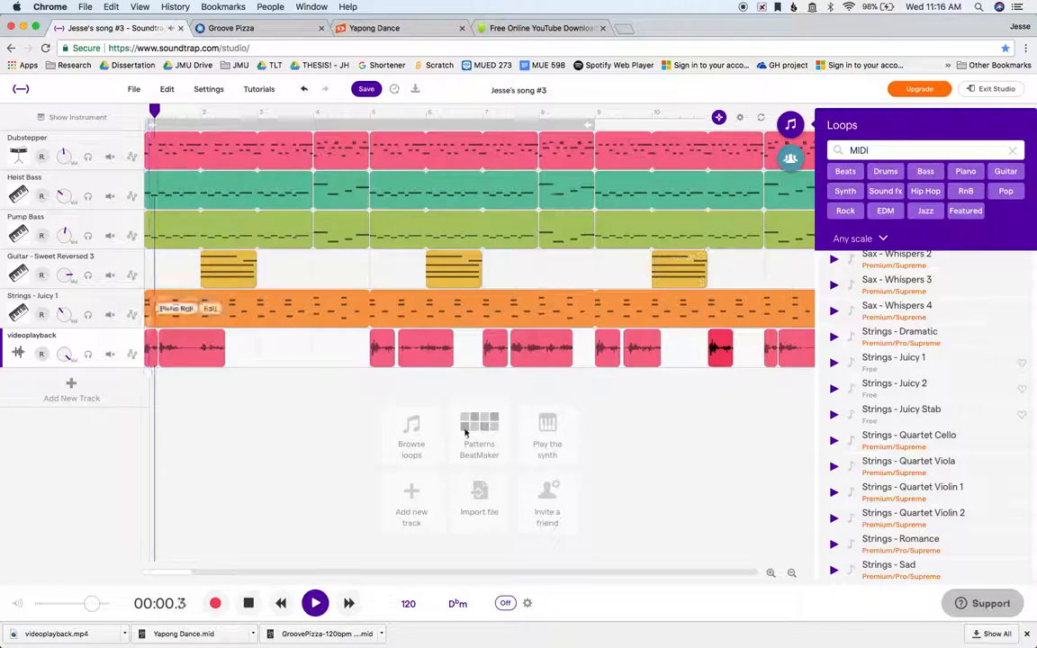
{"action": "left_click_drag", "start_coordinate": [56, 311], "coordinate": [64, 288]}
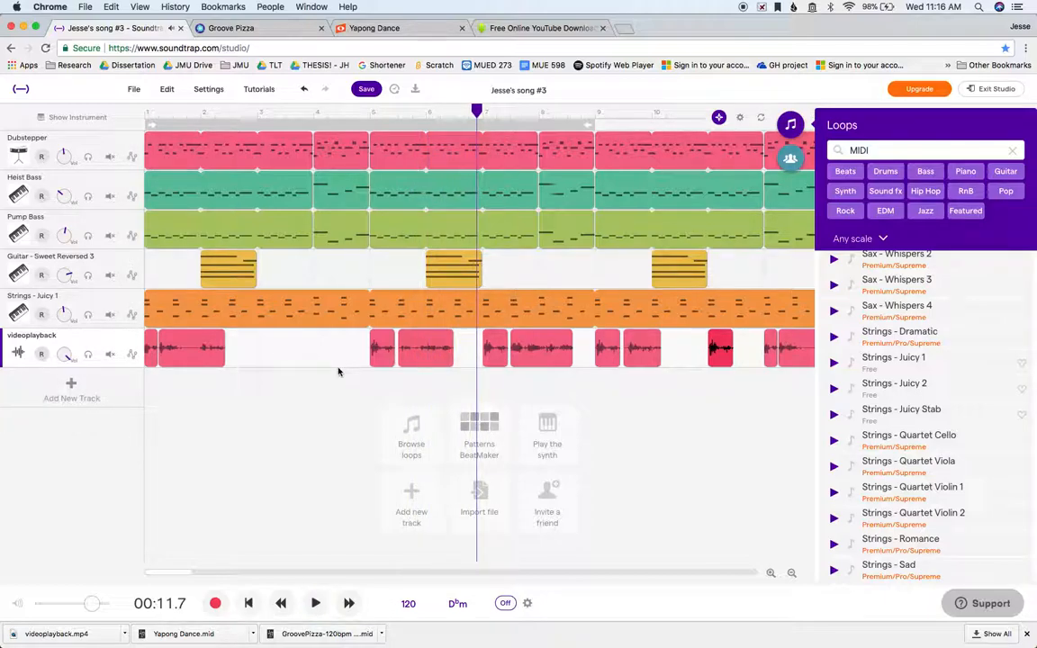
Step: Select the regions on all tracks and move them together so the arrangement starts at bar 4
{"action": "left_click_drag", "start_coordinate": [155, 392], "coordinate": [522, 196]}
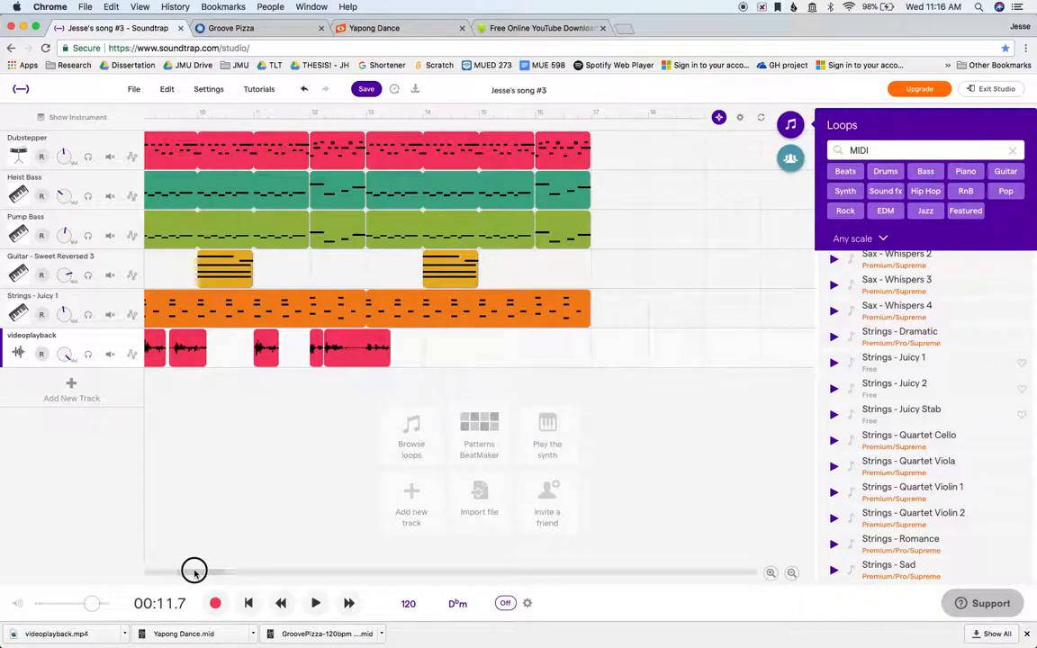
{"action": "left_click_drag", "start_coordinate": [196, 572], "coordinate": [135, 573]}
{"action": "left_click", "coordinate": [174, 148]}
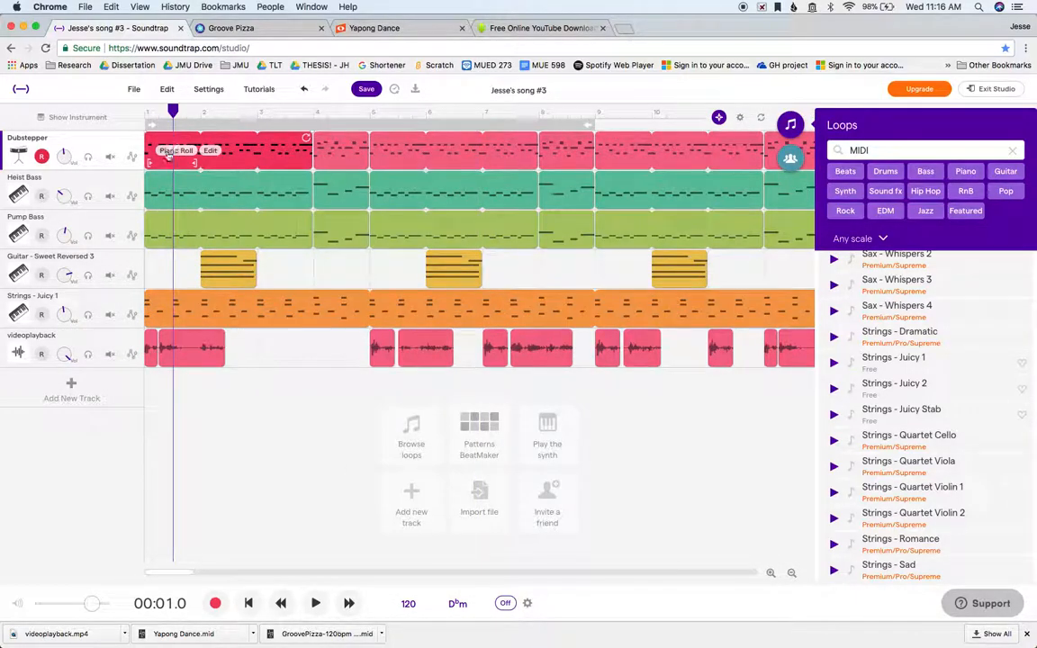
{"action": "left_click", "coordinate": [255, 408]}
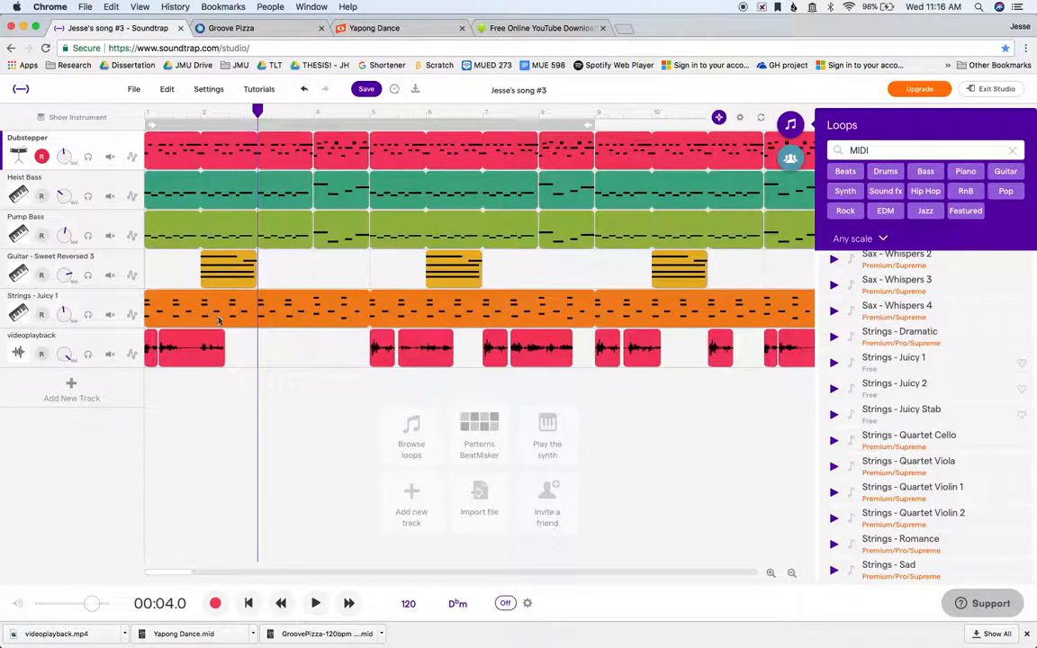
{"action": "left_click_drag", "start_coordinate": [249, 144], "coordinate": [414, 141]}
{"action": "left_click", "coordinate": [327, 479]}
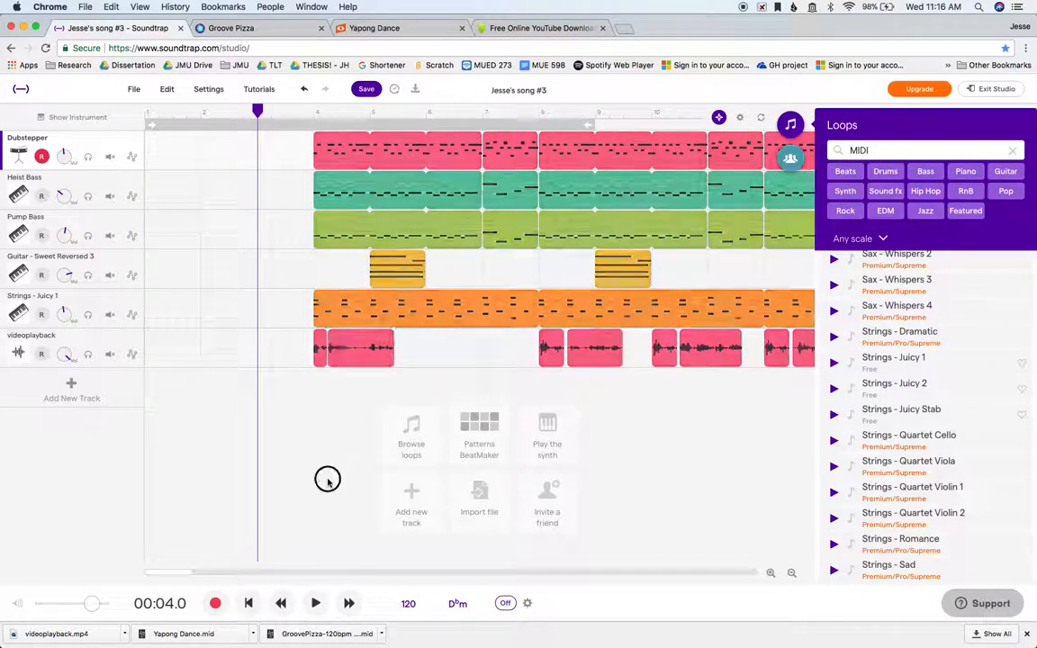
Step: Copy the short videoplayback phrase from bar 8 and the Guitar - Sweet Reversed 3 loop from bar 5 to bar 2
{"action": "left_click", "coordinate": [546, 340]}
{"action": "left_click", "coordinate": [203, 117]}
{"action": "key", "text": "ctrl+v"}
{"action": "left_click", "coordinate": [399, 272]}
{"action": "left_click", "coordinate": [204, 117]}
{"action": "key", "text": "ctrl+v"}
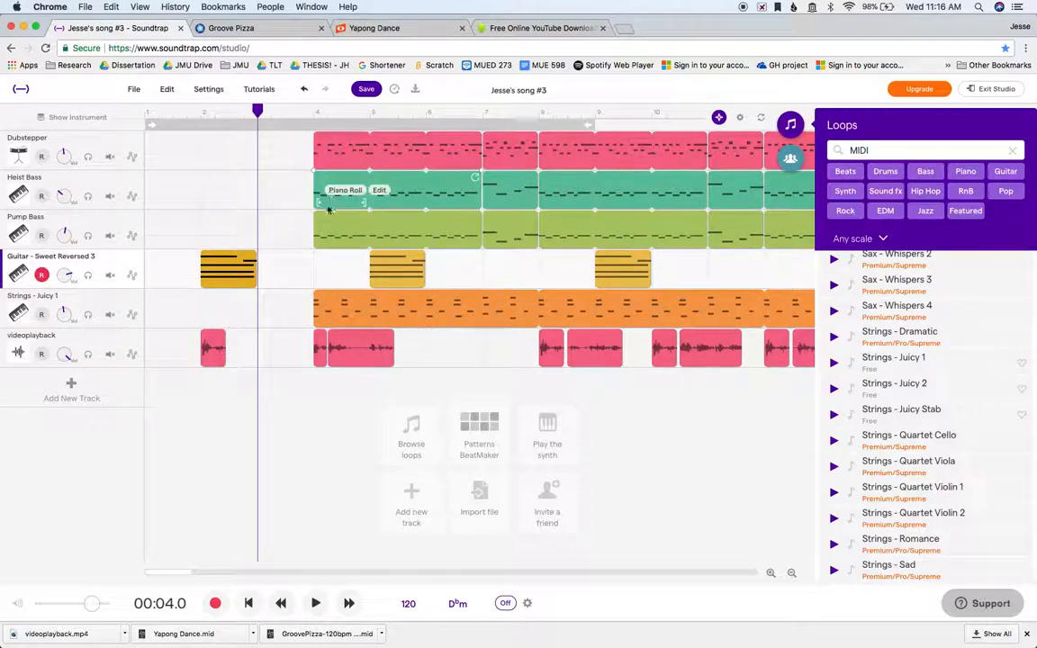
Step: Copy the one-bar Heist Bass and Pump Bass regions from bar 7 to bar 3 of their own tracks
{"action": "left_click", "coordinate": [333, 238]}
{"action": "left_click", "coordinate": [499, 191]}
{"action": "left_click", "coordinate": [244, 114]}
{"action": "left_click", "coordinate": [259, 111]}
{"action": "key", "text": "super+v"}
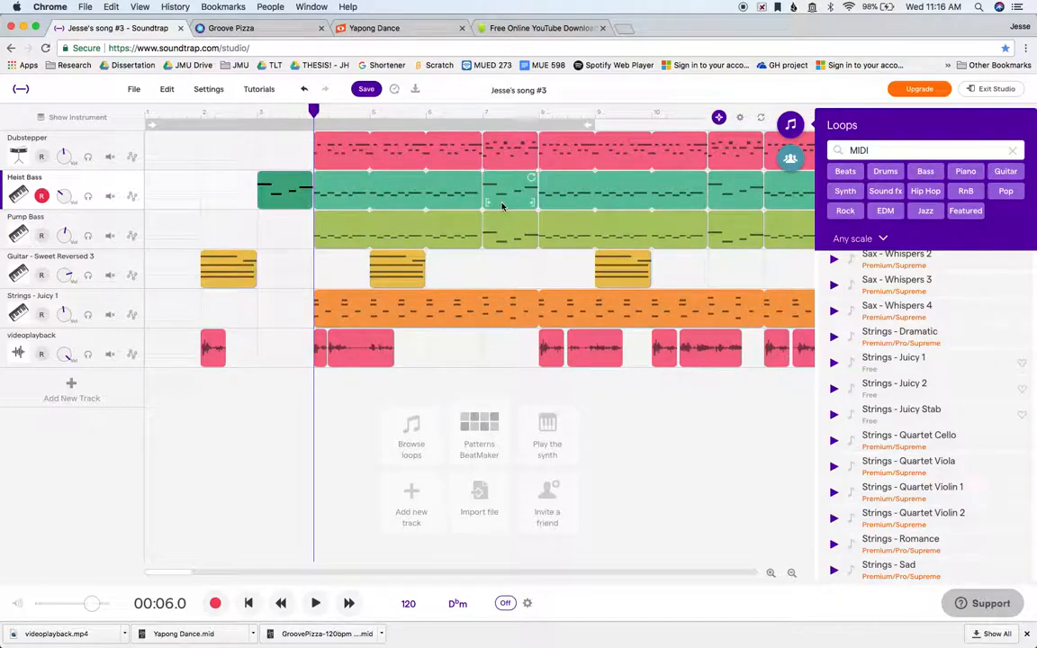
{"action": "left_click", "coordinate": [521, 242]}
{"action": "left_click", "coordinate": [255, 115]}
{"action": "key", "text": "super+v"}
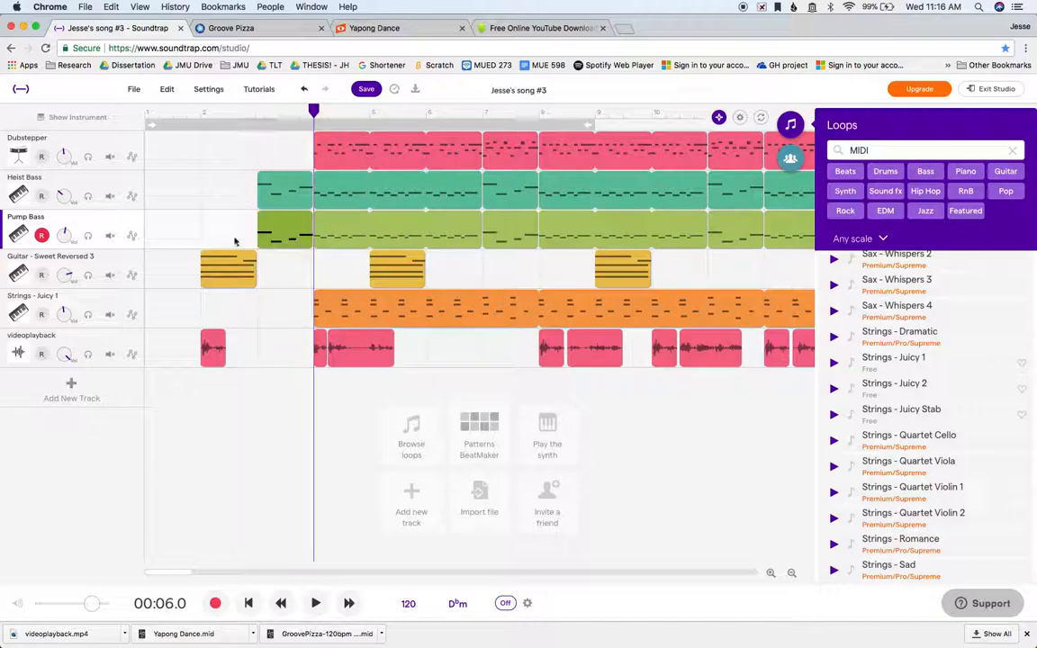
Step: Play the new intro from just before bar 2 and raise the Guitar - Sweet Reversed 3 volume
{"action": "left_click", "coordinate": [190, 112]}
{"action": "key", "text": "space"}
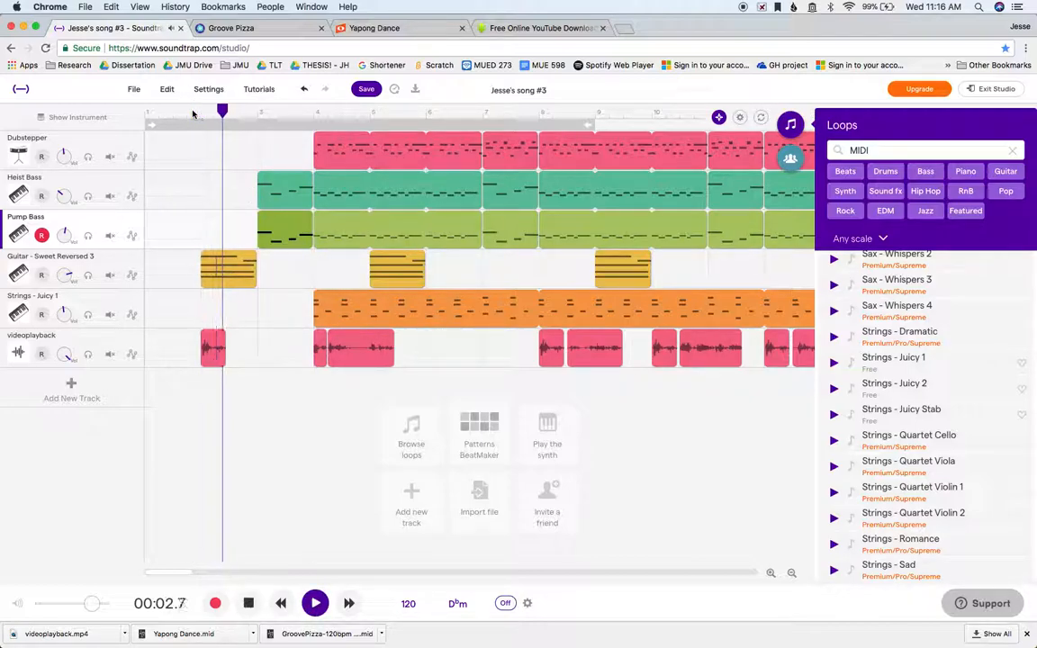
{"action": "left_click_drag", "start_coordinate": [69, 275], "coordinate": [72, 247]}
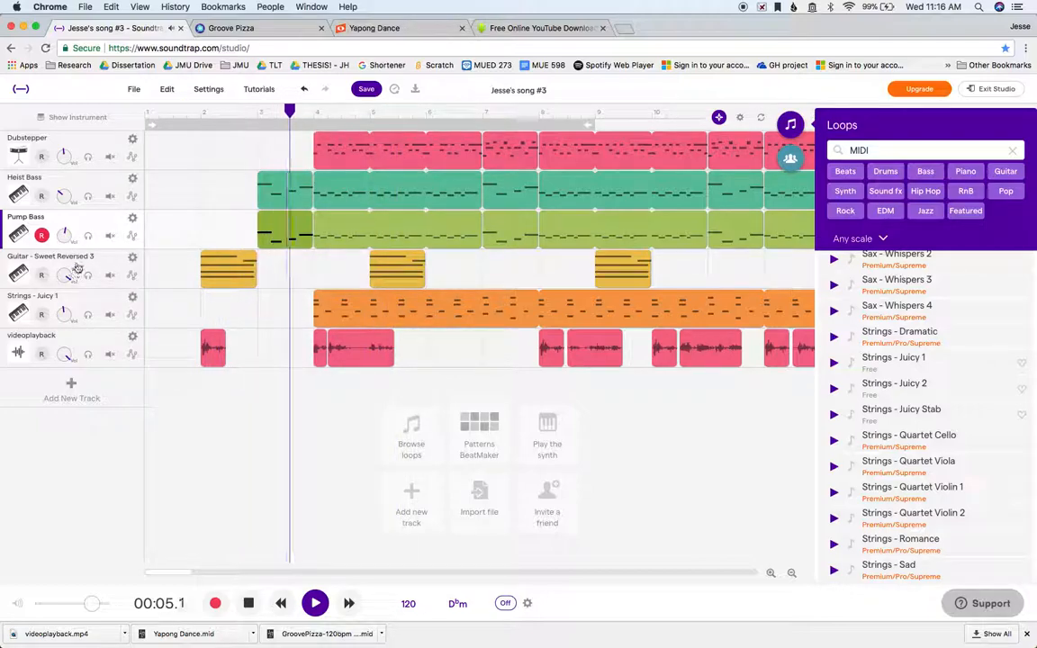
{"action": "key", "text": "space"}
Step: Open the Guitar - Sweet Reversed 3 track's editor and check its piano roll and instrument settings
{"action": "double_click", "coordinate": [206, 259]}
{"action": "left_click", "coordinate": [350, 537]}
{"action": "left_click_drag", "start_coordinate": [350, 537], "coordinate": [261, 571]}
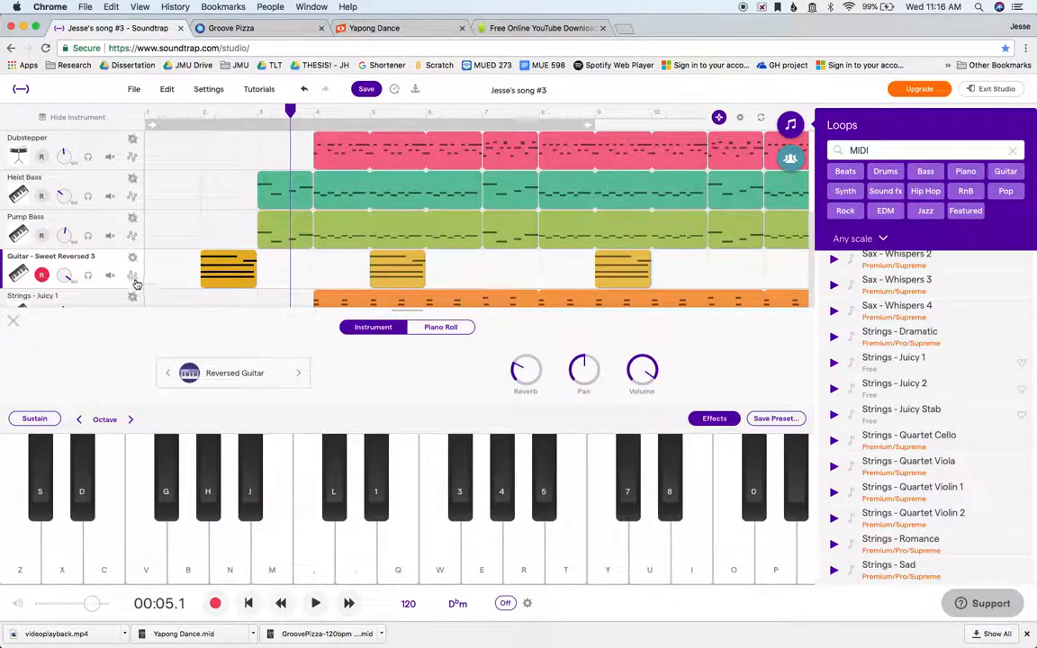
{"action": "left_click", "coordinate": [443, 328]}
{"action": "left_click", "coordinate": [372, 330]}
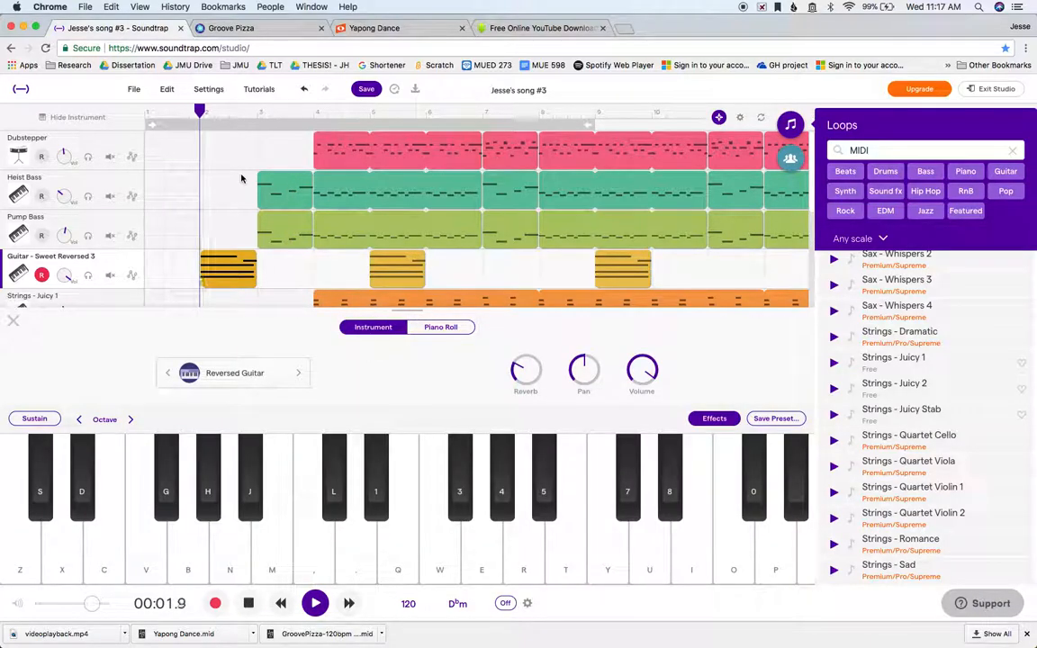
Step: Listen to the intro, replay it from the start, and select the Strings - Juicy 1 track with the playhead at the beginning
{"action": "scroll", "coordinate": [237, 235], "scroll_direction": "down", "scroll_amount": 2}
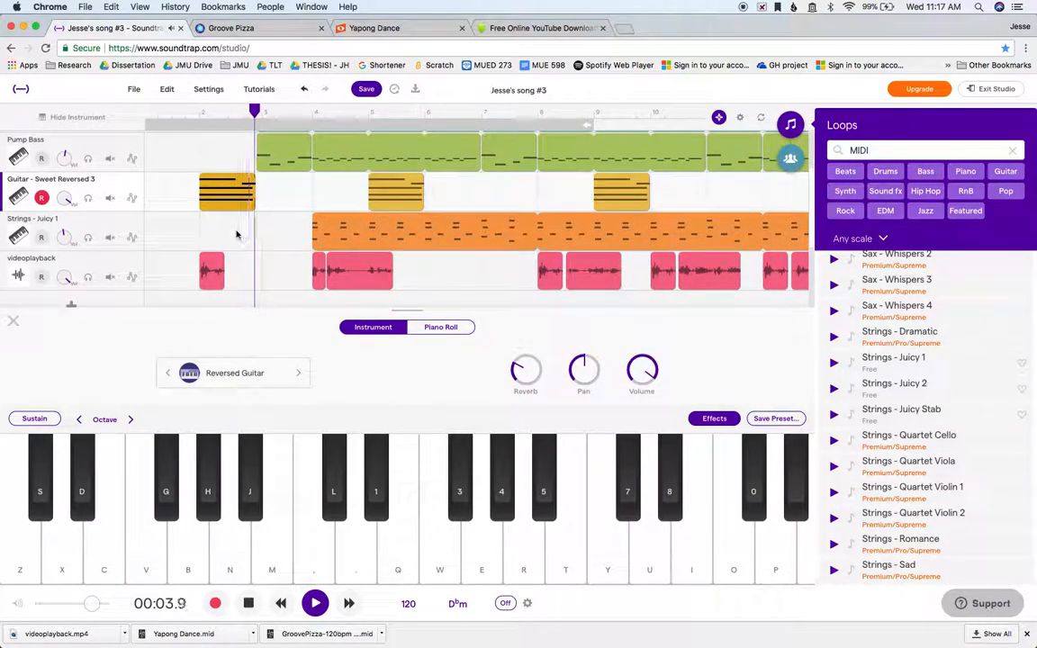
{"action": "left_click", "coordinate": [42, 198]}
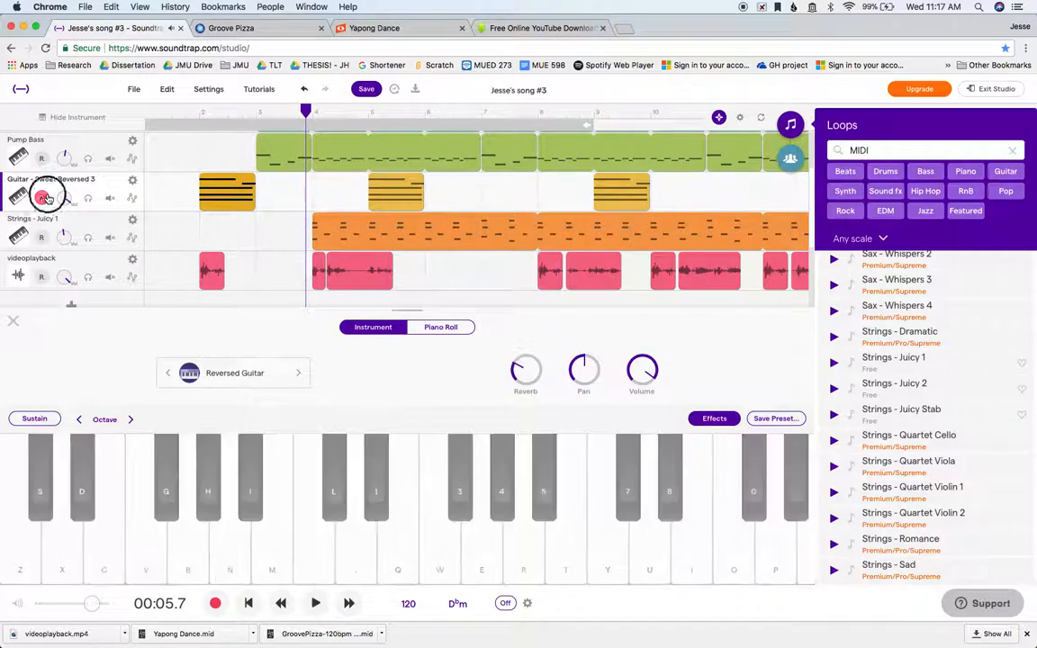
{"action": "key", "text": "Return"}
{"action": "key", "text": "space"}
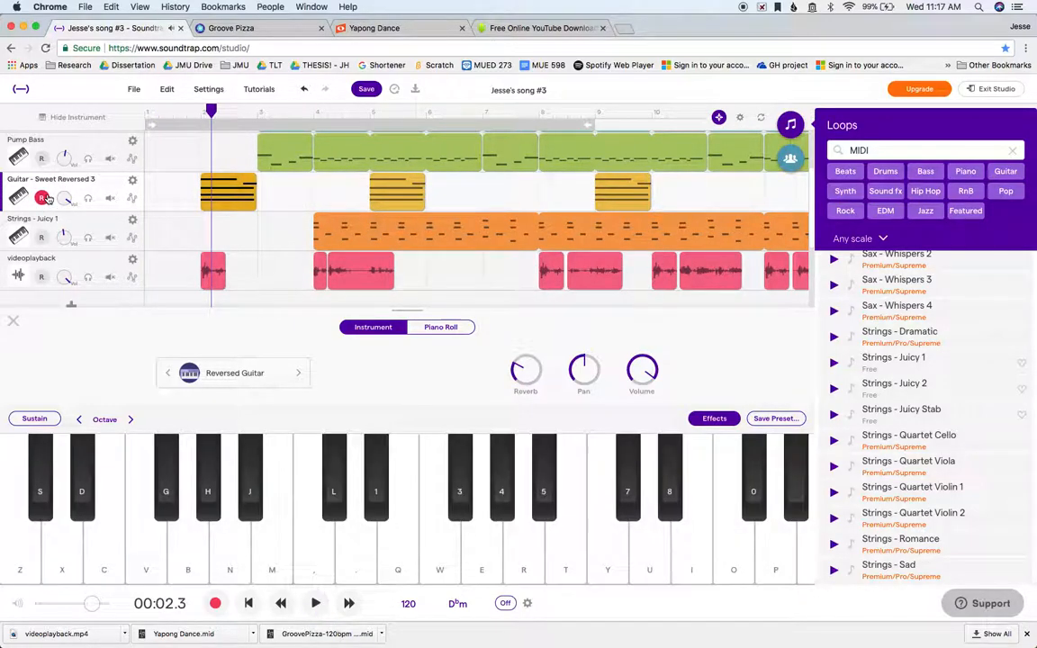
{"action": "left_click", "coordinate": [189, 238]}
{"action": "key", "text": "Return"}
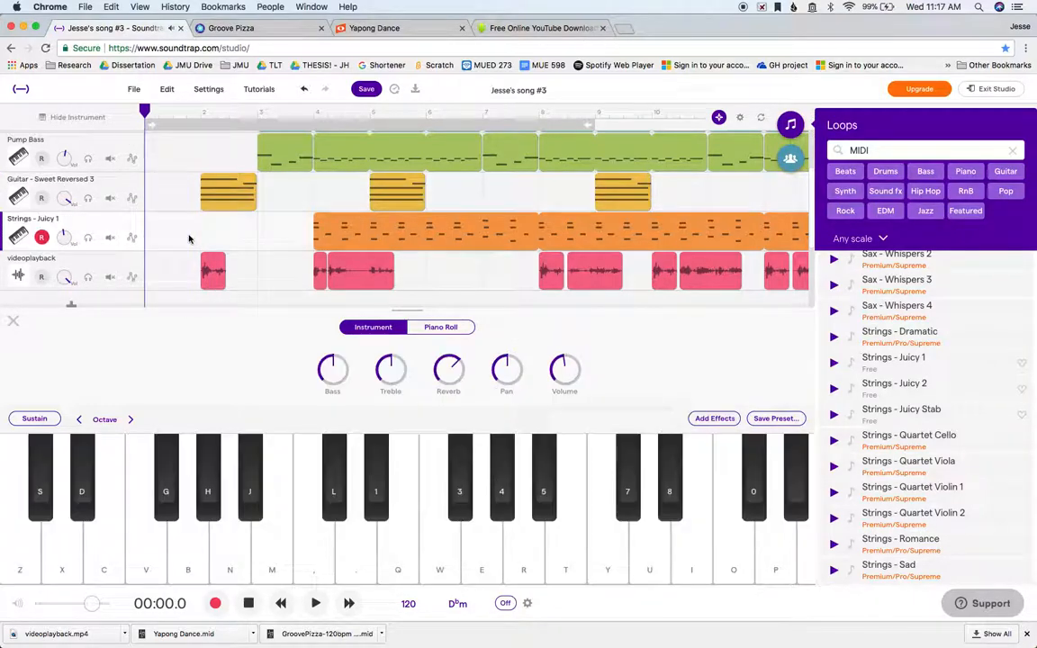
Step: Set the song's tempo to 110
{"action": "scroll", "coordinate": [190, 239], "scroll_direction": "up", "scroll_amount": 2}
{"action": "scroll", "coordinate": [189, 239], "scroll_direction": "down", "scroll_amount": 2}
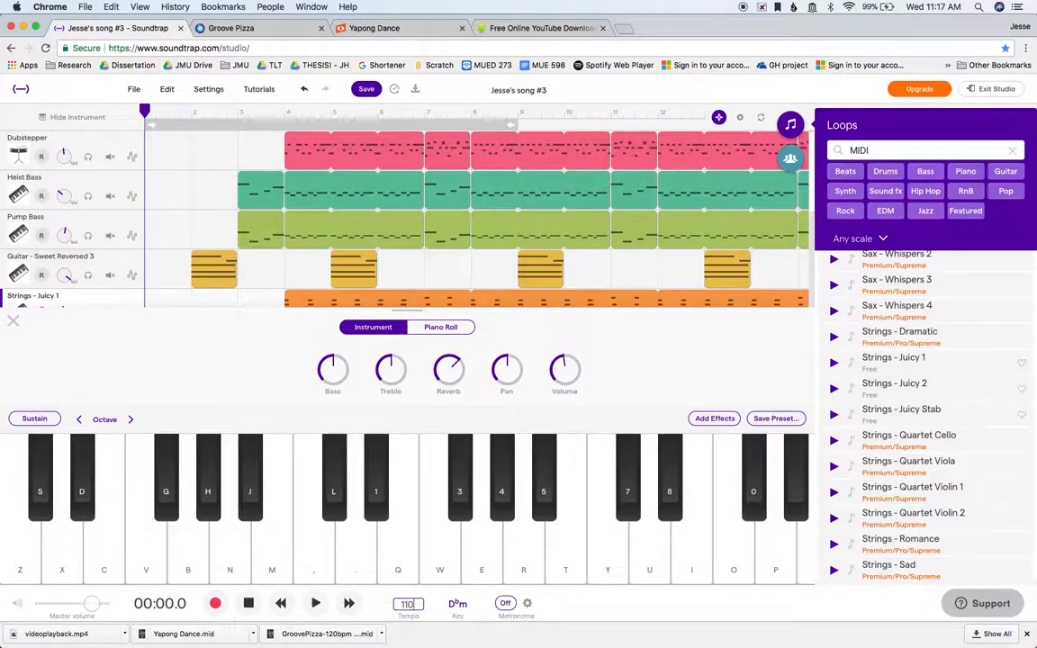
{"action": "key", "text": "Return"}
{"action": "left_click", "coordinate": [521, 384]}
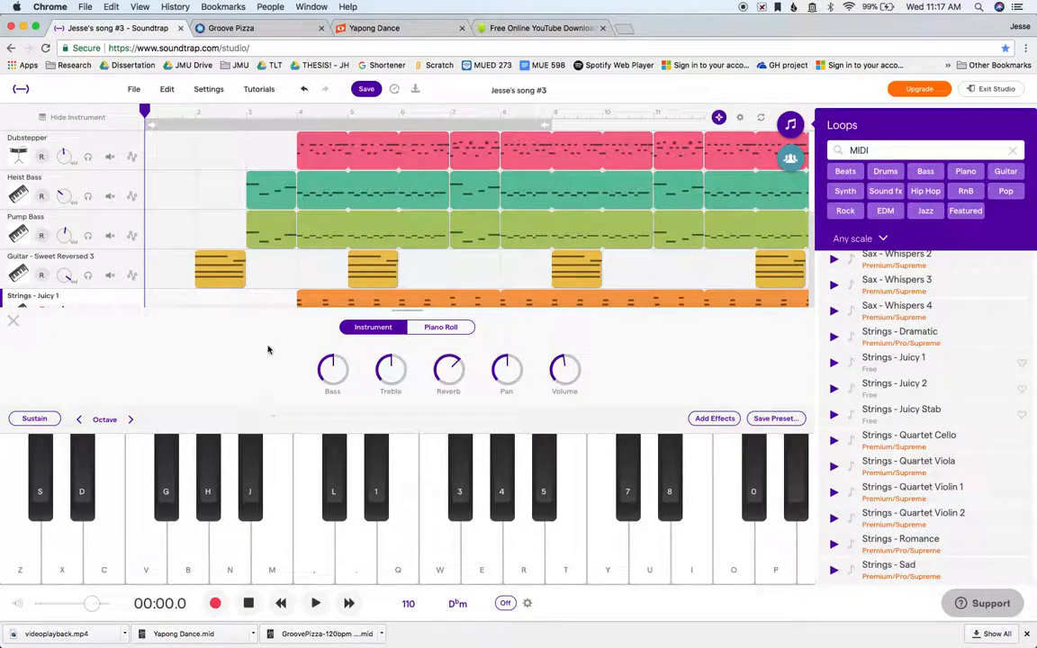
Step: Delete the selected piece near the end of the videoplayback track, and select the Heist Bass track just after bar 2
{"action": "scroll", "coordinate": [268, 282], "scroll_direction": "down", "scroll_amount": 5}
{"action": "left_click_drag", "start_coordinate": [172, 156], "coordinate": [93, 222]}
{"action": "left_click", "coordinate": [594, 226]}
{"action": "key", "text": "Delete"}
{"action": "scroll", "coordinate": [180, 220], "scroll_direction": "up", "scroll_amount": 3}
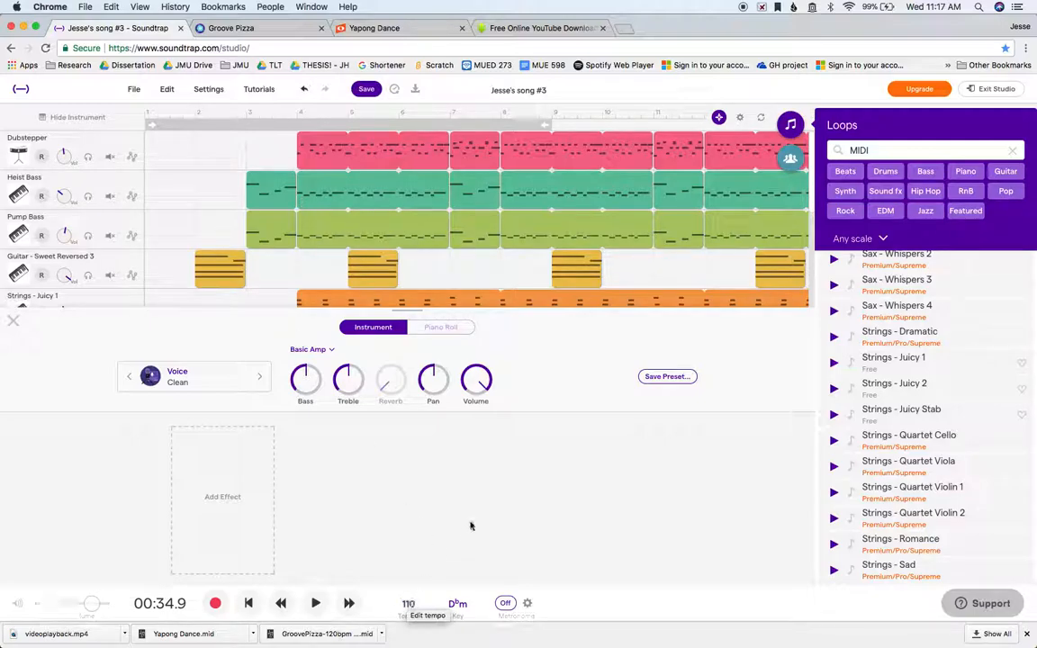
{"action": "left_click", "coordinate": [207, 185]}
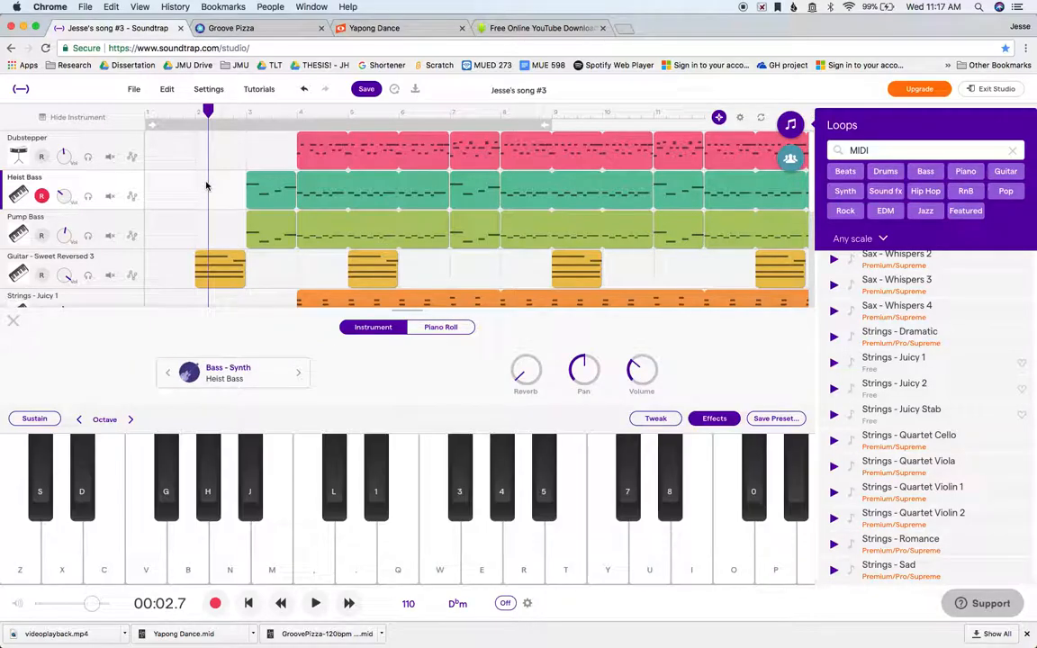
Step: Inspect the Dubstepper track's instrument, pattern and piano roll editors, and browse the effects that can be added to it
{"action": "scroll", "coordinate": [206, 186], "scroll_direction": "down", "scroll_amount": 4}
{"action": "scroll", "coordinate": [205, 186], "scroll_direction": "up", "scroll_amount": 3}
{"action": "mouse_move", "coordinate": [356, 163]}
{"action": "left_click", "coordinate": [318, 140]}
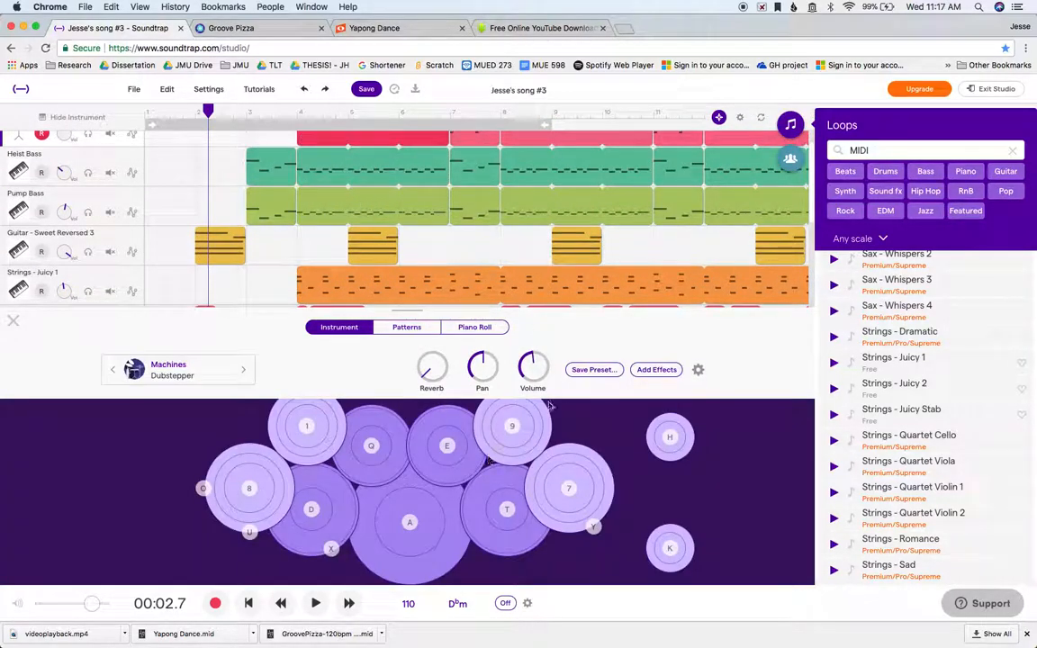
{"action": "left_click", "coordinate": [406, 326]}
{"action": "left_click", "coordinate": [475, 327]}
{"action": "left_click", "coordinate": [406, 327]}
{"action": "left_click", "coordinate": [658, 371]}
{"action": "left_click", "coordinate": [491, 452]}
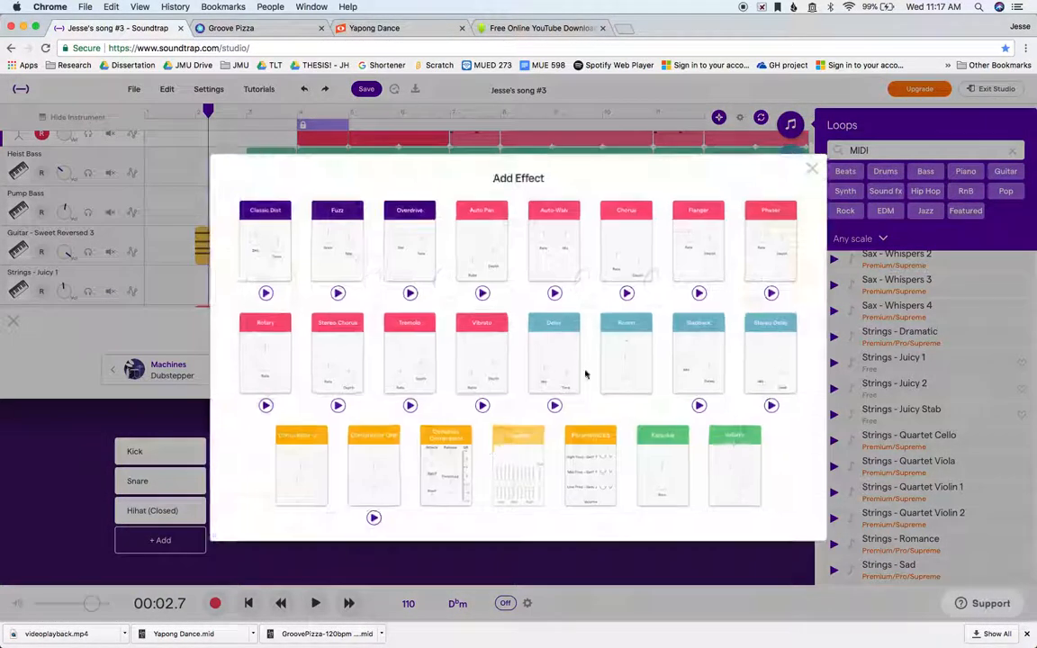
{"action": "left_click", "coordinate": [734, 150]}
{"action": "left_click", "coordinate": [723, 199]}
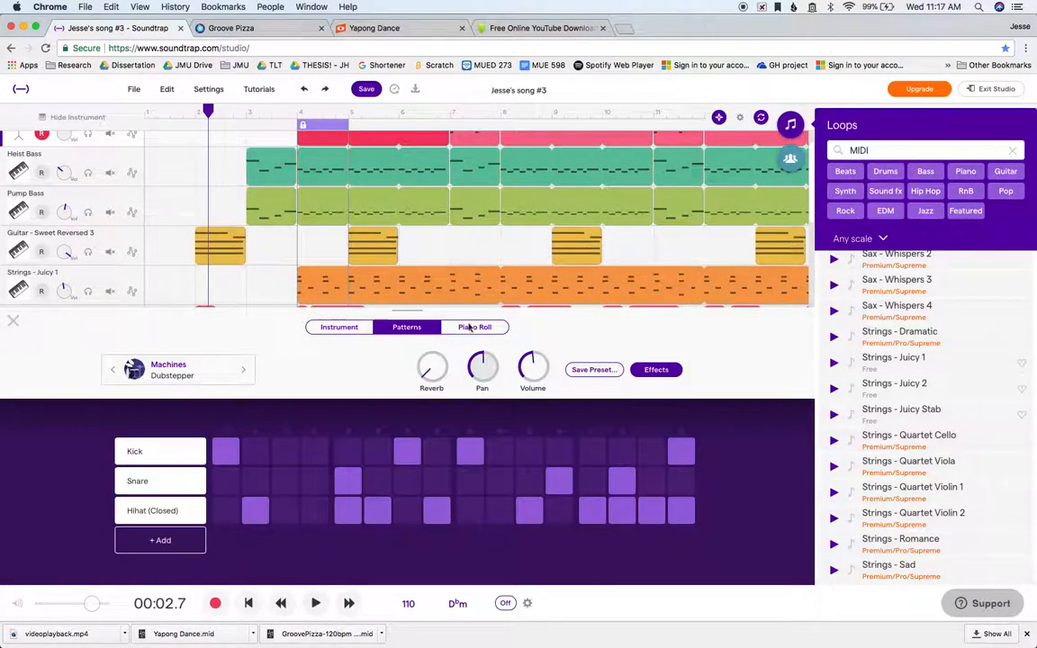
Step: Select the Heist Bass track, try to export the project's MIDI tracks to a file, and dismiss the upgrade offer
{"action": "left_click", "coordinate": [210, 160]}
{"action": "left_click", "coordinate": [134, 88]}
{"action": "mouse_move", "coordinate": [180, 208]}
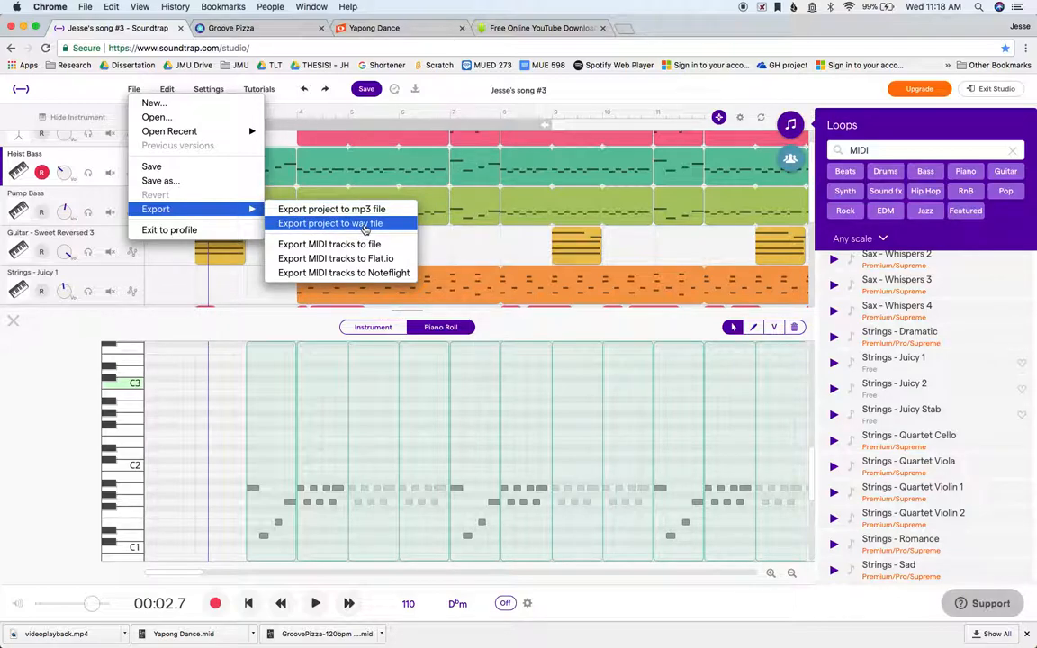
{"action": "left_click", "coordinate": [343, 245]}
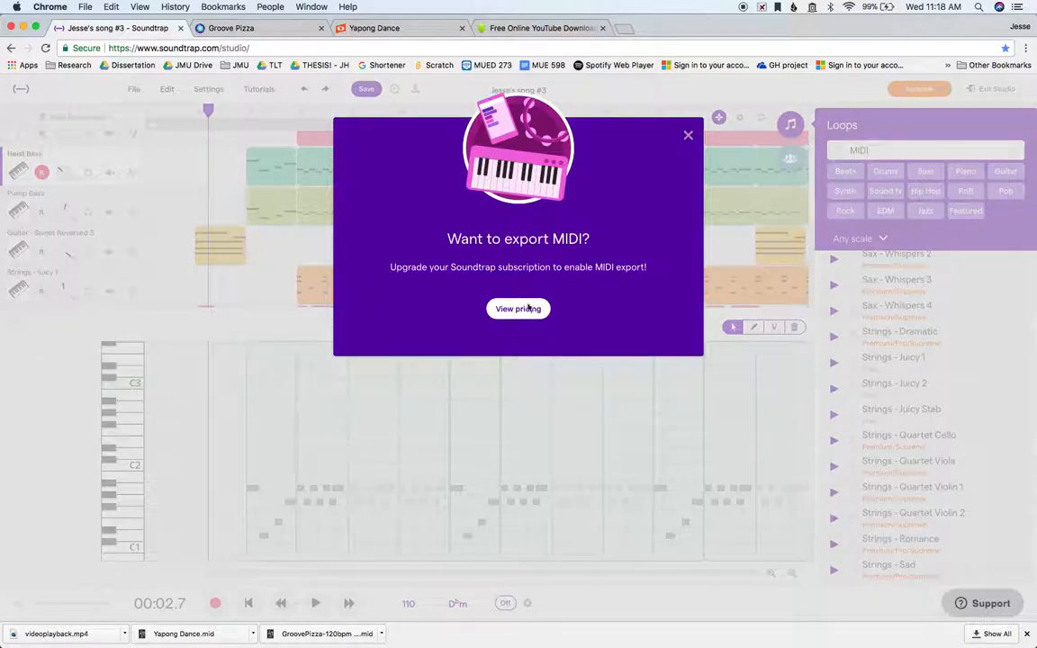
{"action": "left_click", "coordinate": [687, 138]}
Step: Look over the arrangement down to the videoplayback track and save the song
{"action": "scroll", "coordinate": [396, 232], "scroll_direction": "up", "scroll_amount": 1}
{"action": "scroll", "coordinate": [397, 233], "scroll_direction": "down", "scroll_amount": 5}
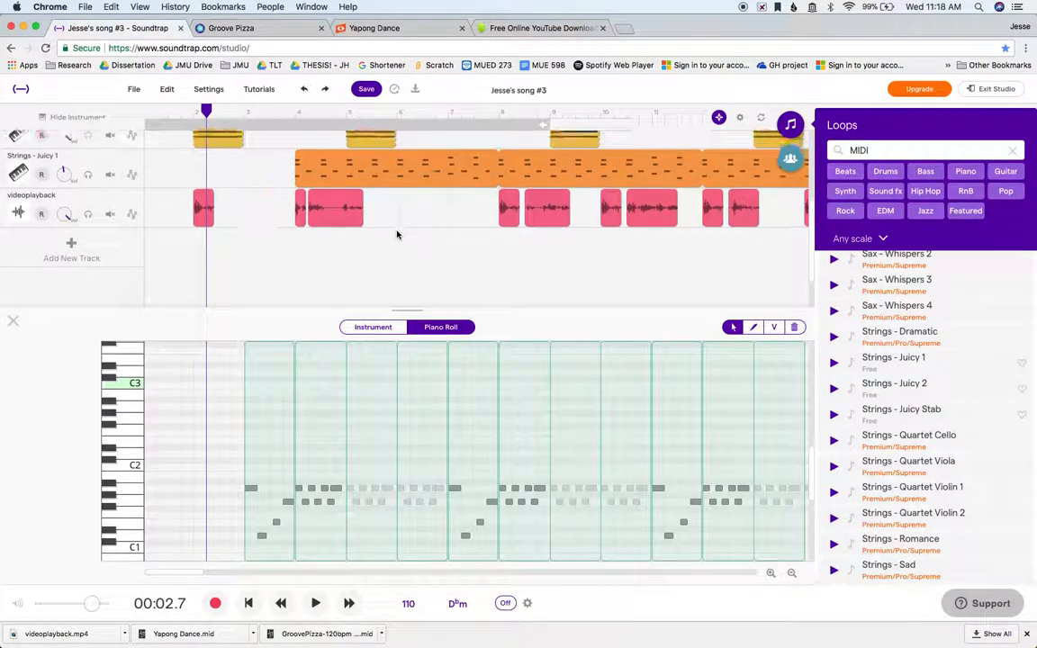
{"action": "scroll", "coordinate": [396, 235], "scroll_direction": "up", "scroll_amount": 4}
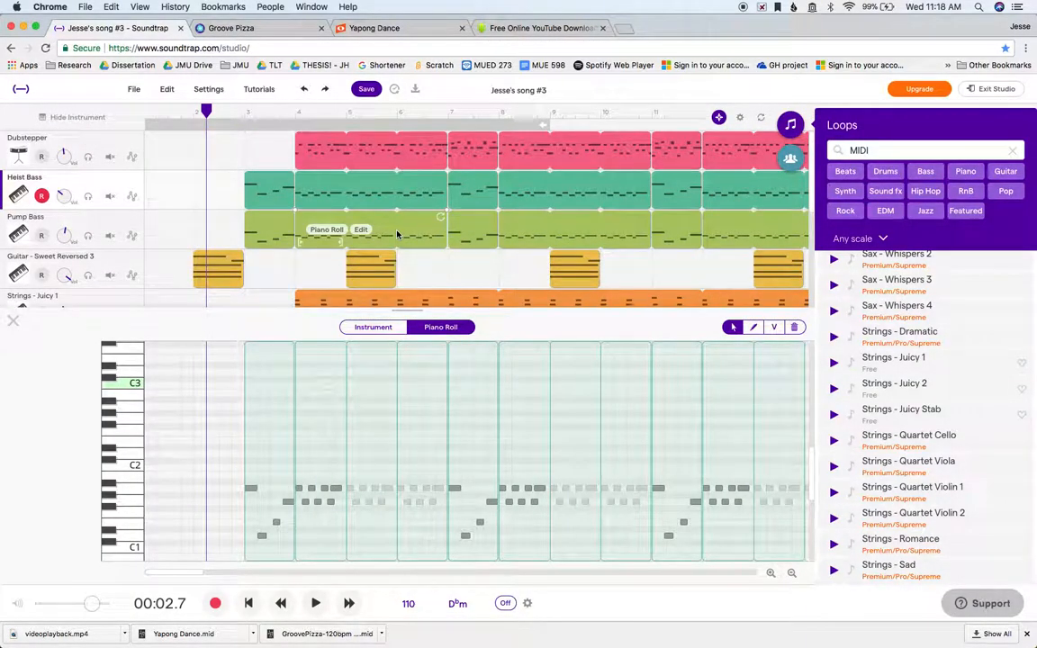
{"action": "scroll", "coordinate": [397, 235], "scroll_direction": "left", "scroll_amount": 1}
{"action": "left_click", "coordinate": [133, 89]}
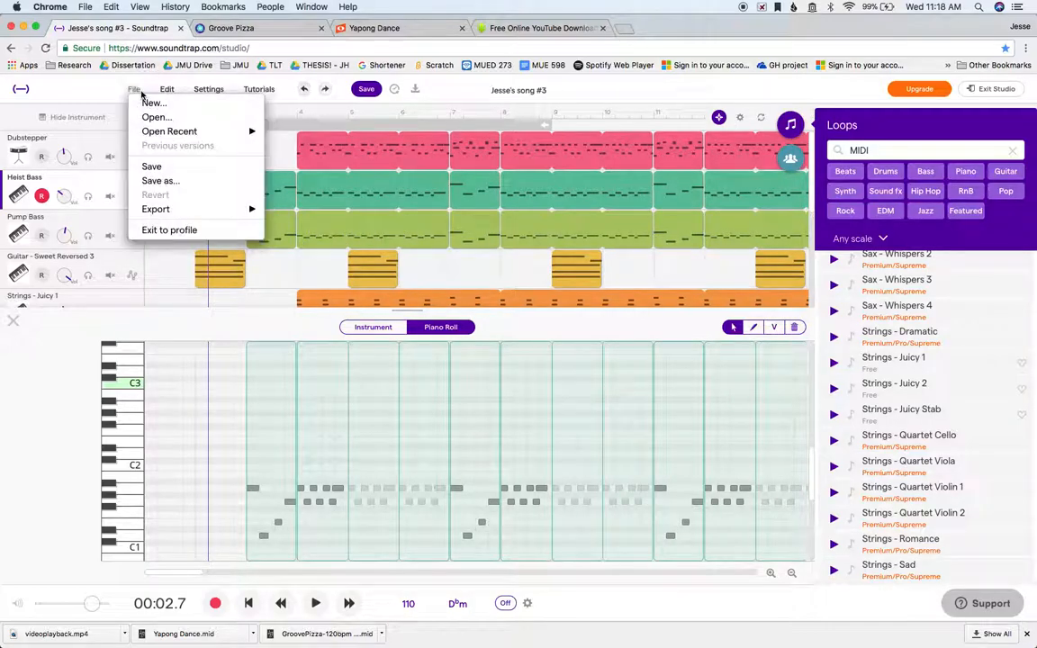
{"action": "mouse_move", "coordinate": [179, 132]}
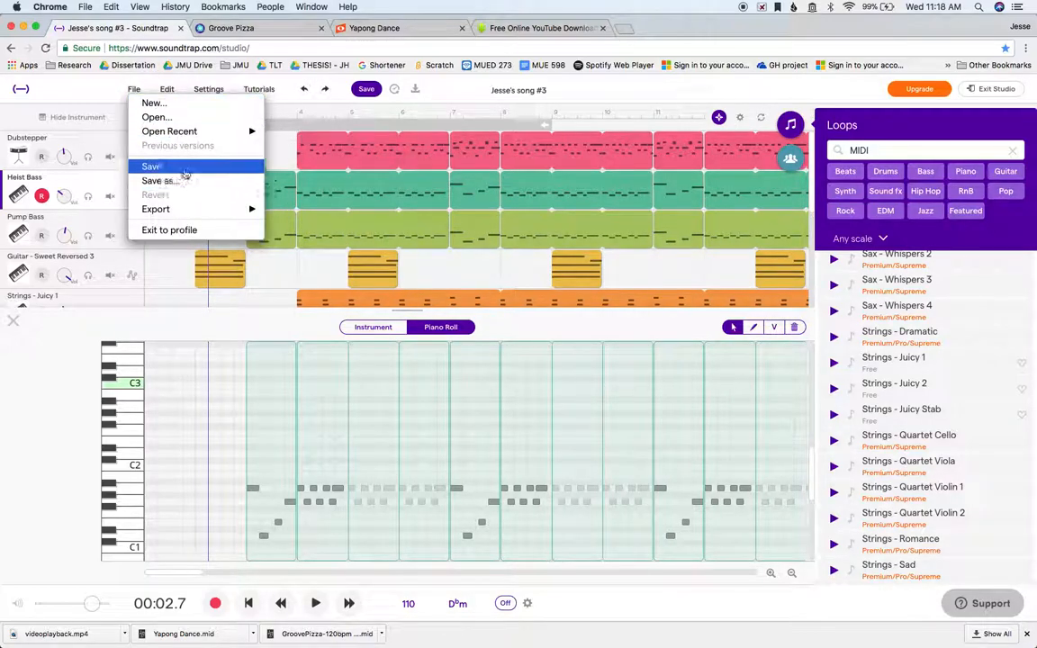
{"action": "left_click", "coordinate": [180, 166]}
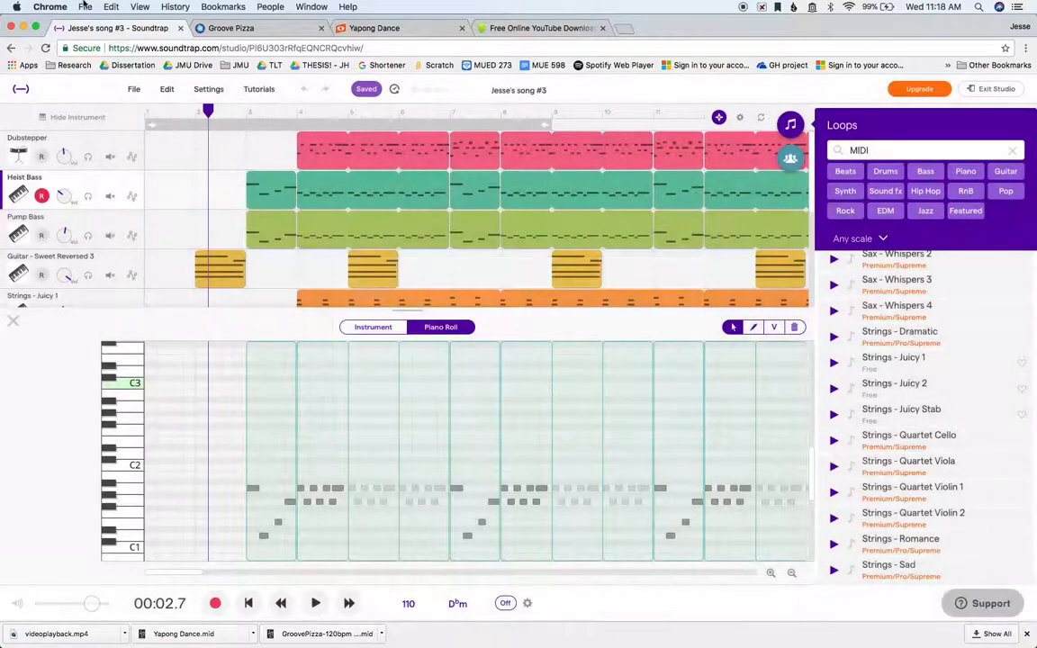
Step: Try to export the saved project to a WAV file and dismiss the notice
{"action": "left_click", "coordinate": [133, 89]}
{"action": "mouse_move", "coordinate": [180, 209]}
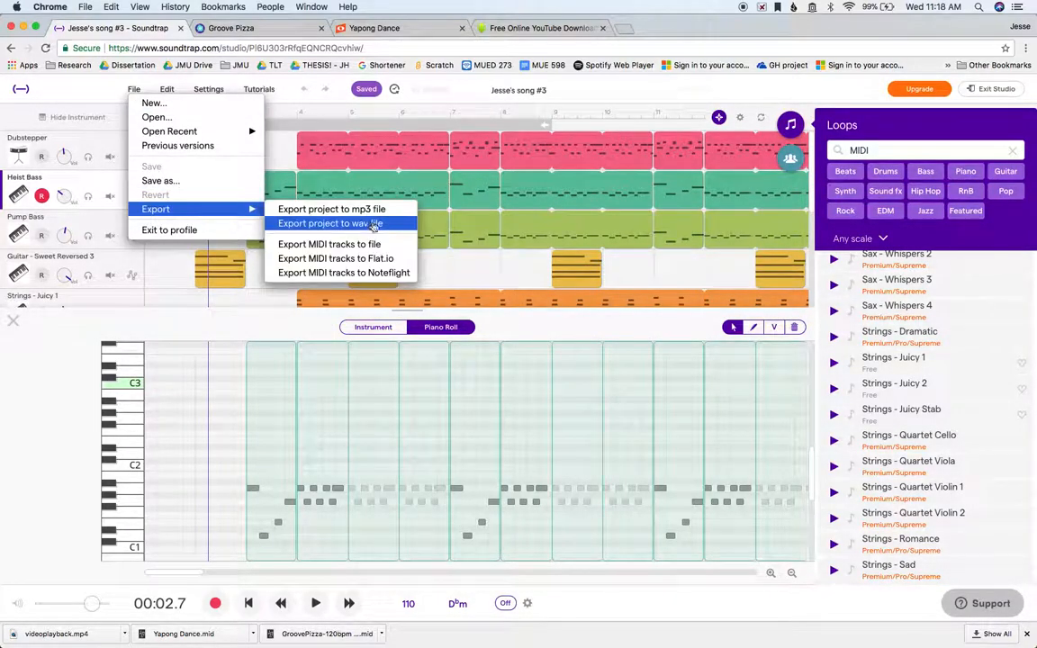
{"action": "left_click", "coordinate": [373, 224]}
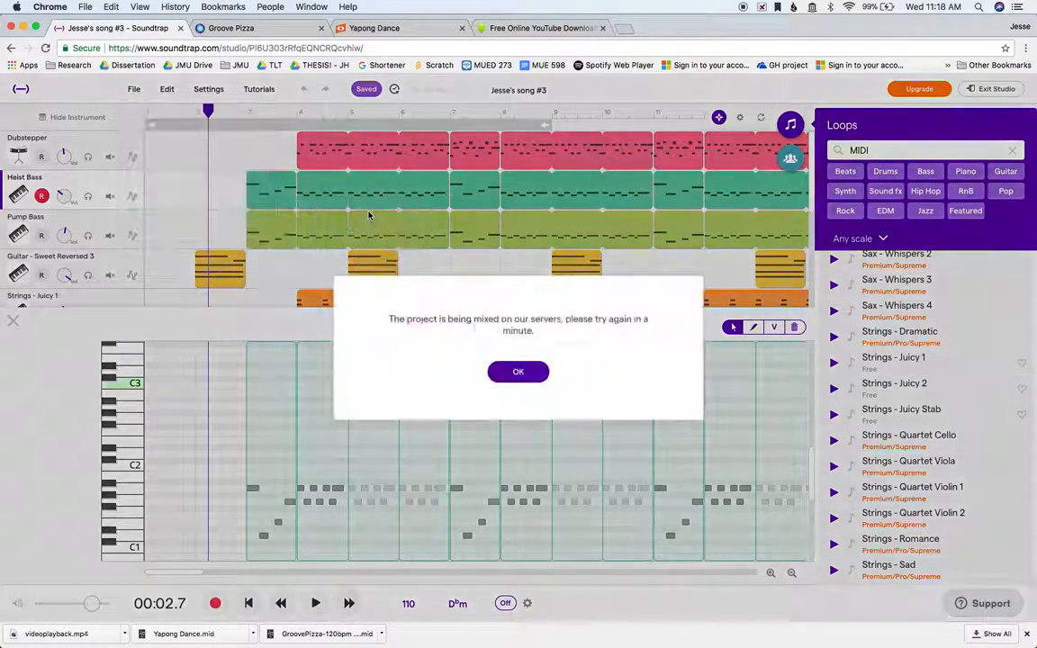
{"action": "left_click", "coordinate": [524, 370]}
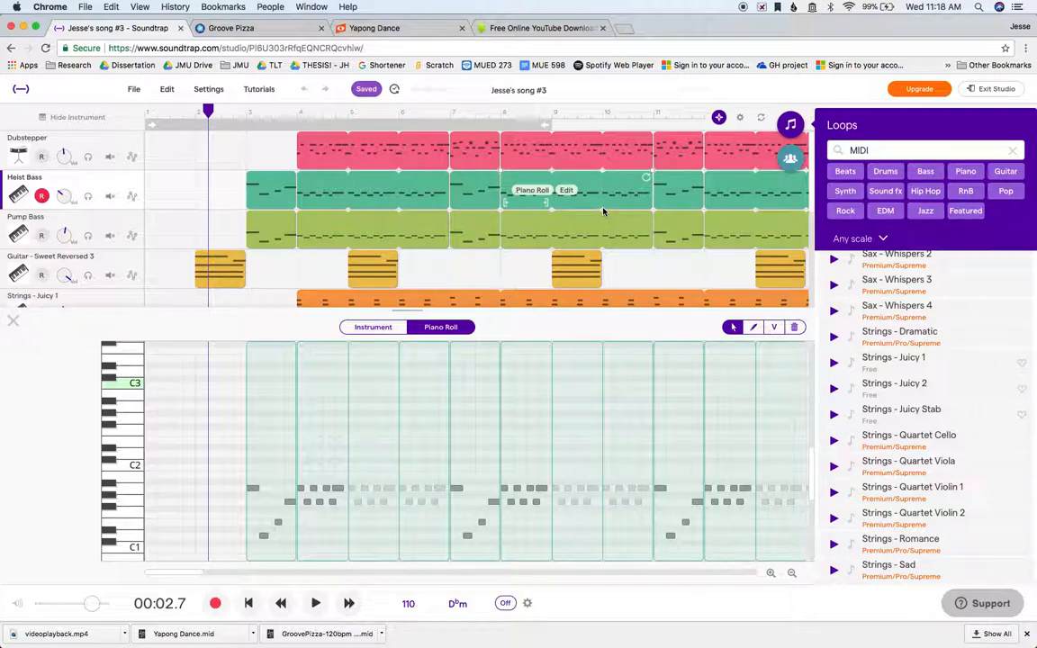
{"action": "scroll", "coordinate": [504, 234], "scroll_direction": "down", "scroll_amount": 1}
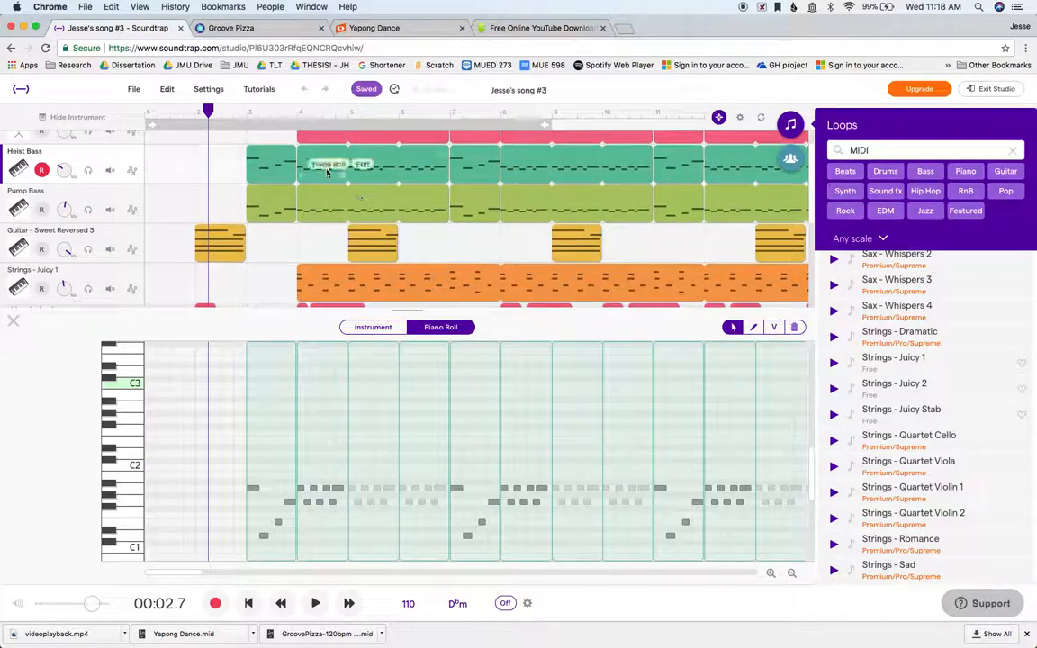
{"action": "scroll", "coordinate": [310, 196], "scroll_direction": "up", "scroll_amount": 1}
{"action": "scroll", "coordinate": [432, 216], "scroll_direction": "down", "scroll_amount": 2}
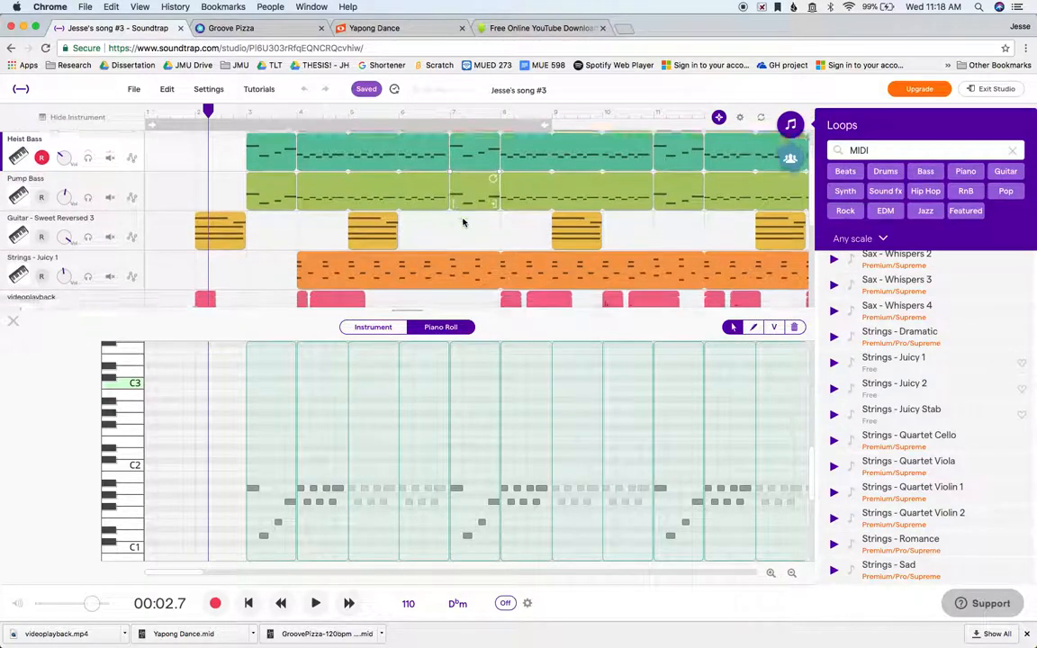